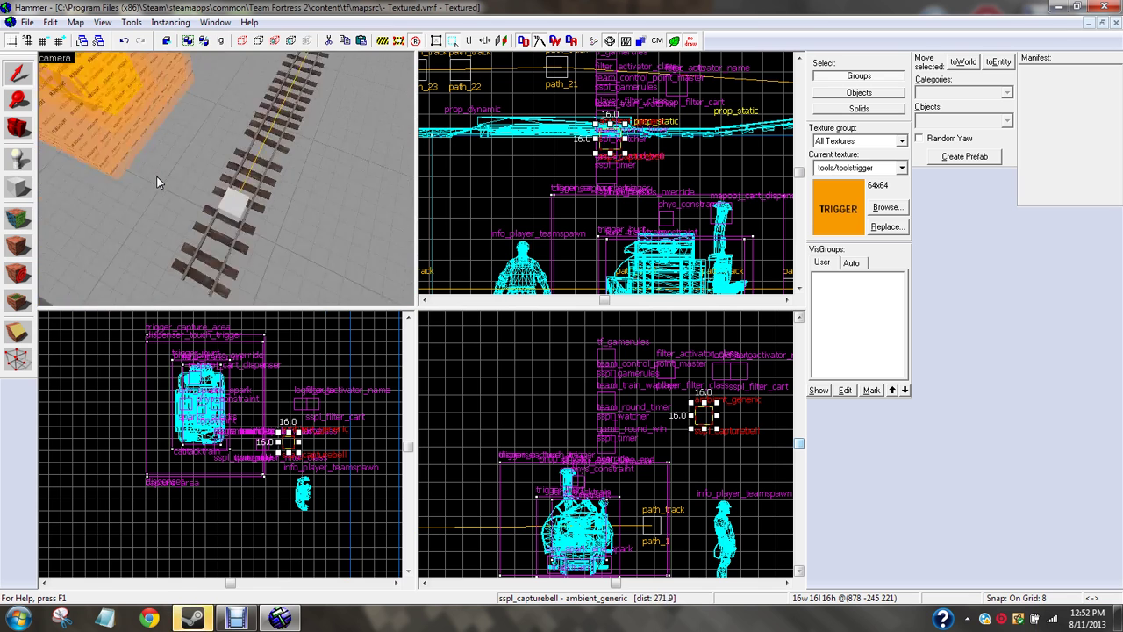
Step: Place an info_player_teamspawn entity on the ground just behind the capture platform on the train track
key(w)
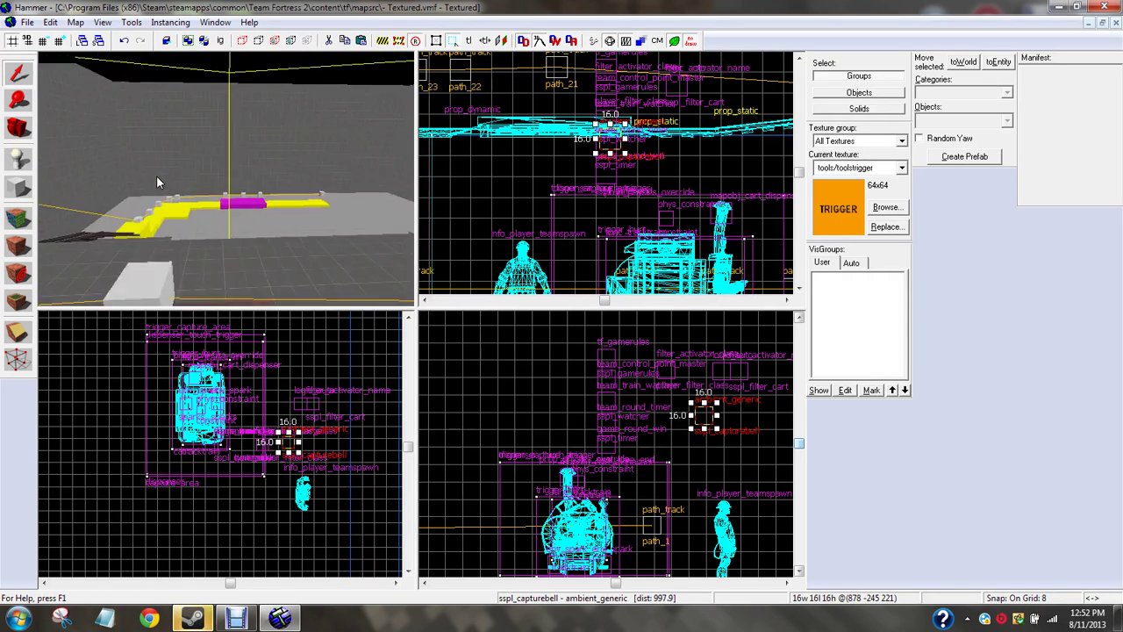
key(z)
click(329, 343)
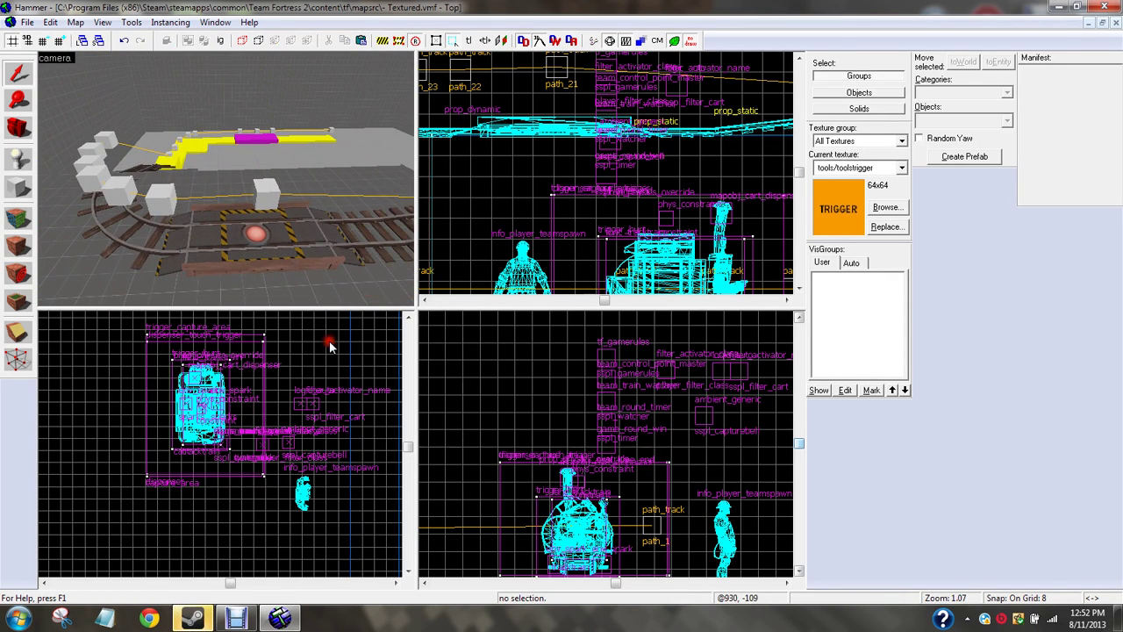
key(d)
click(18, 160)
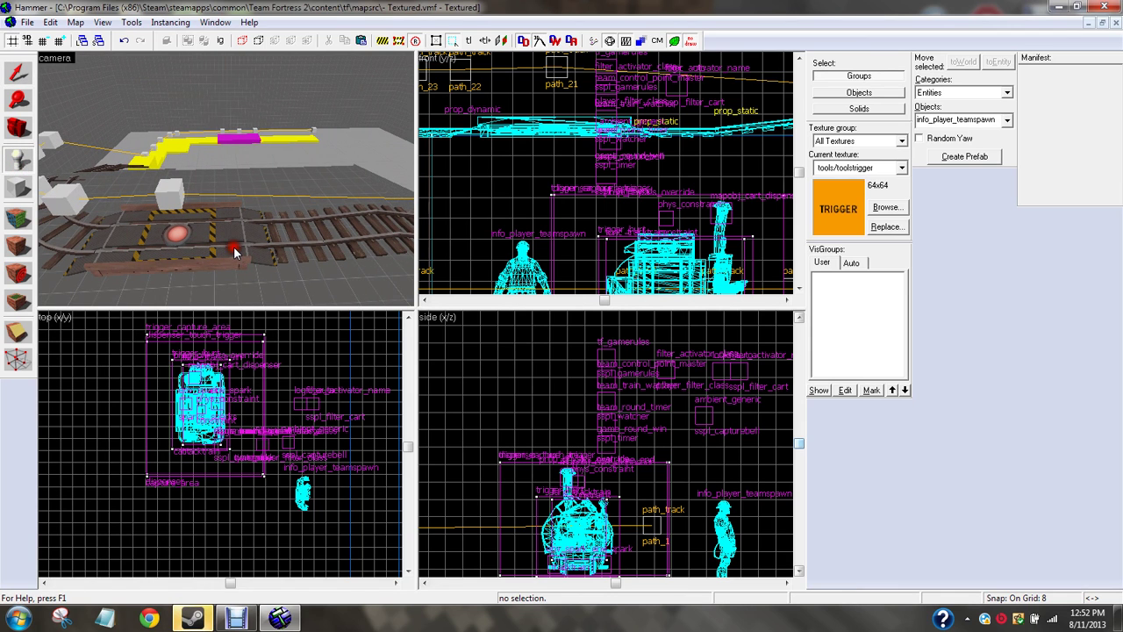
click(221, 195)
key(shift+s)
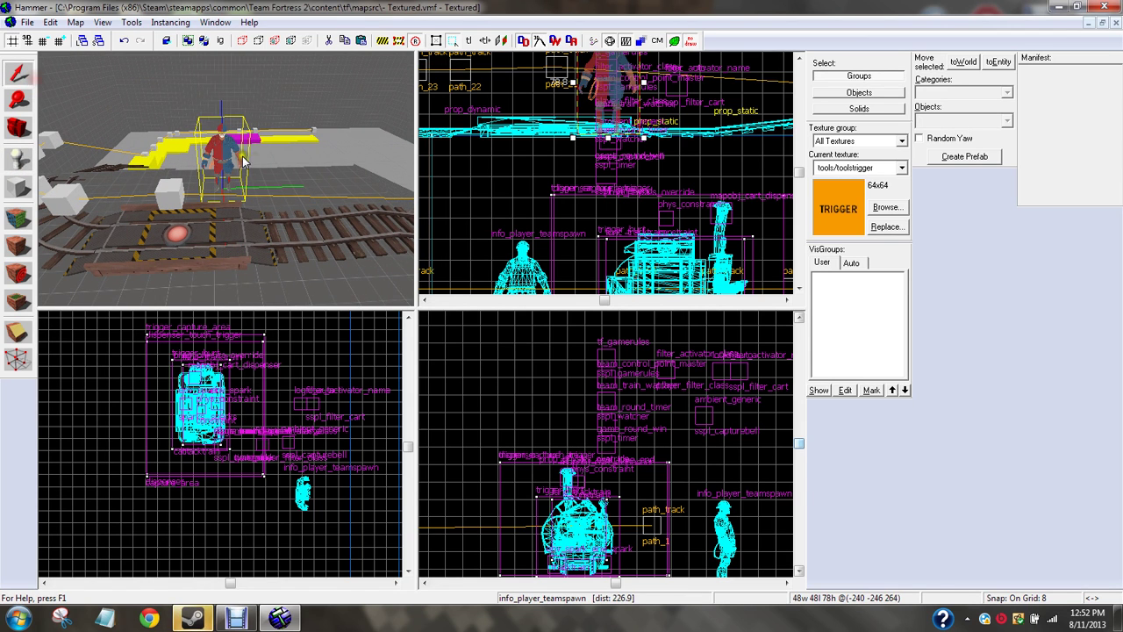
Step: Change the new entity's class from info_player_teamspawn to team_control_point and apply it
double_click(232, 156)
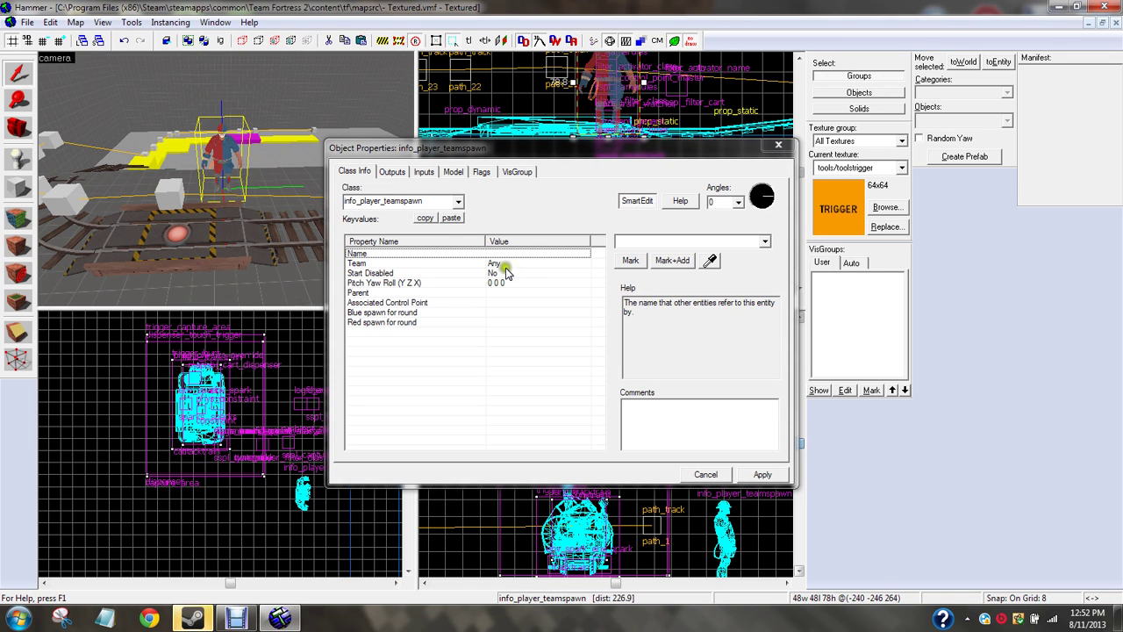
click(440, 203)
key(BackSpace)
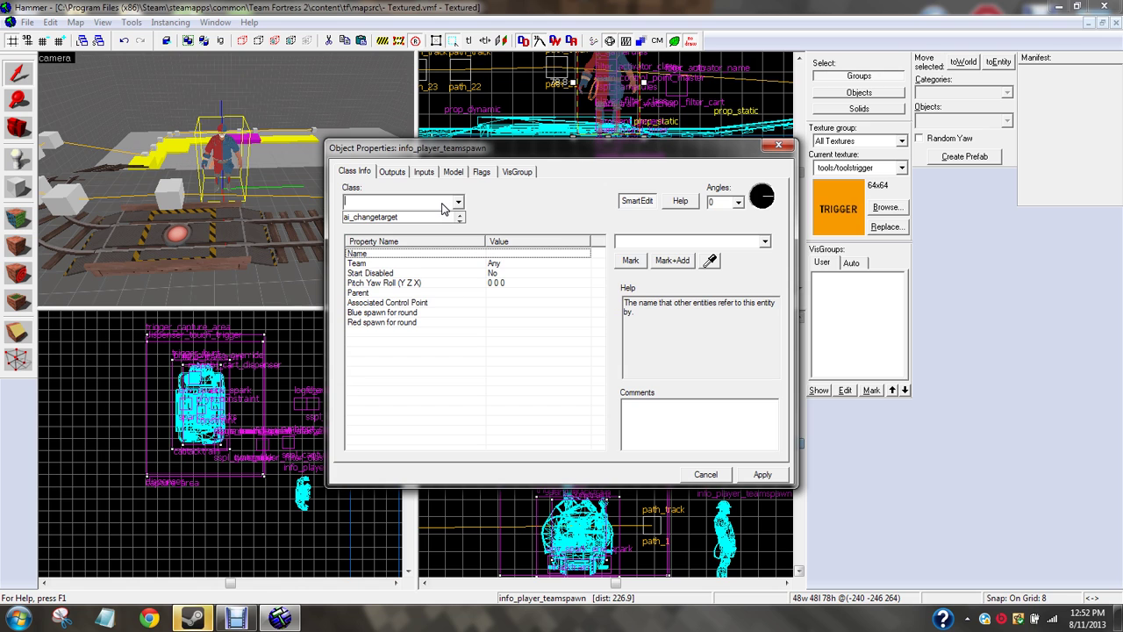
text(te)
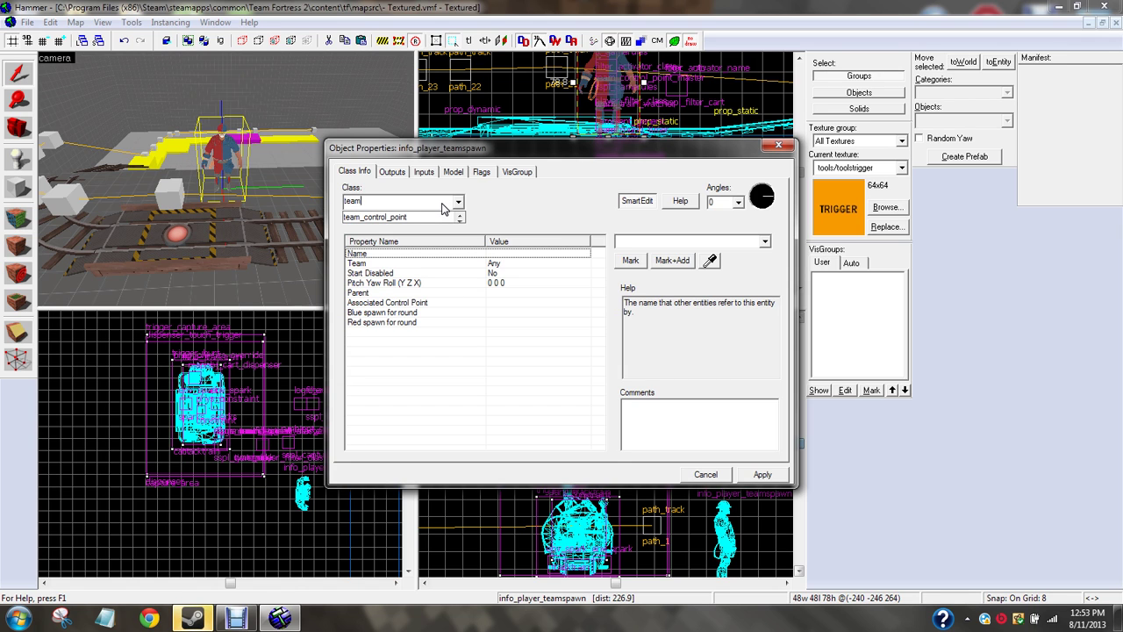
text(am)
click(426, 216)
click(762, 474)
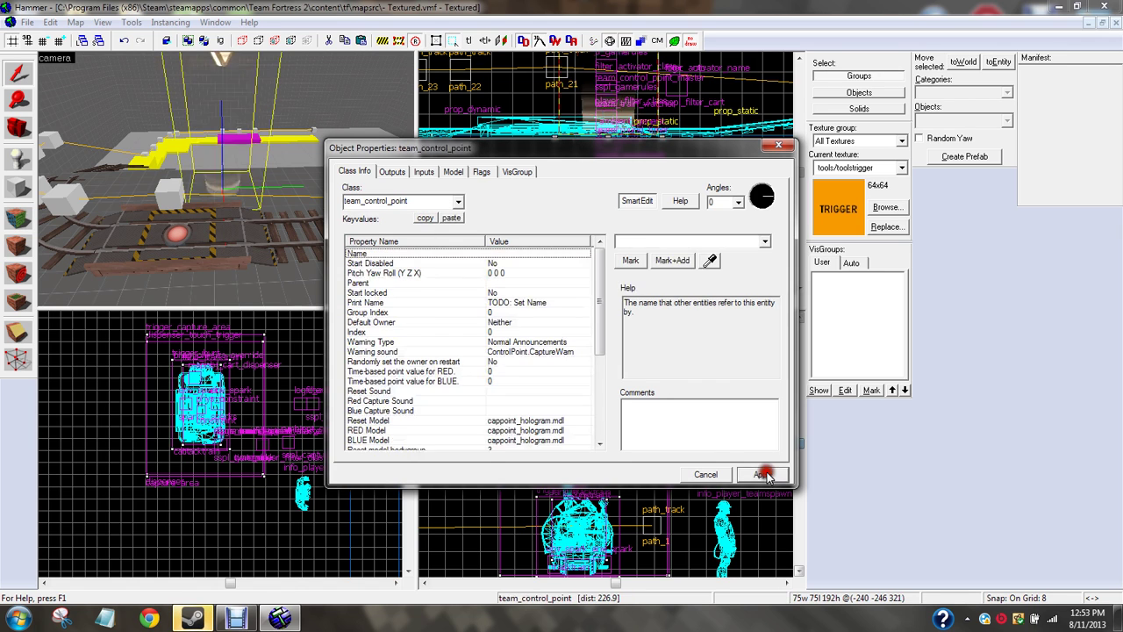
click(779, 145)
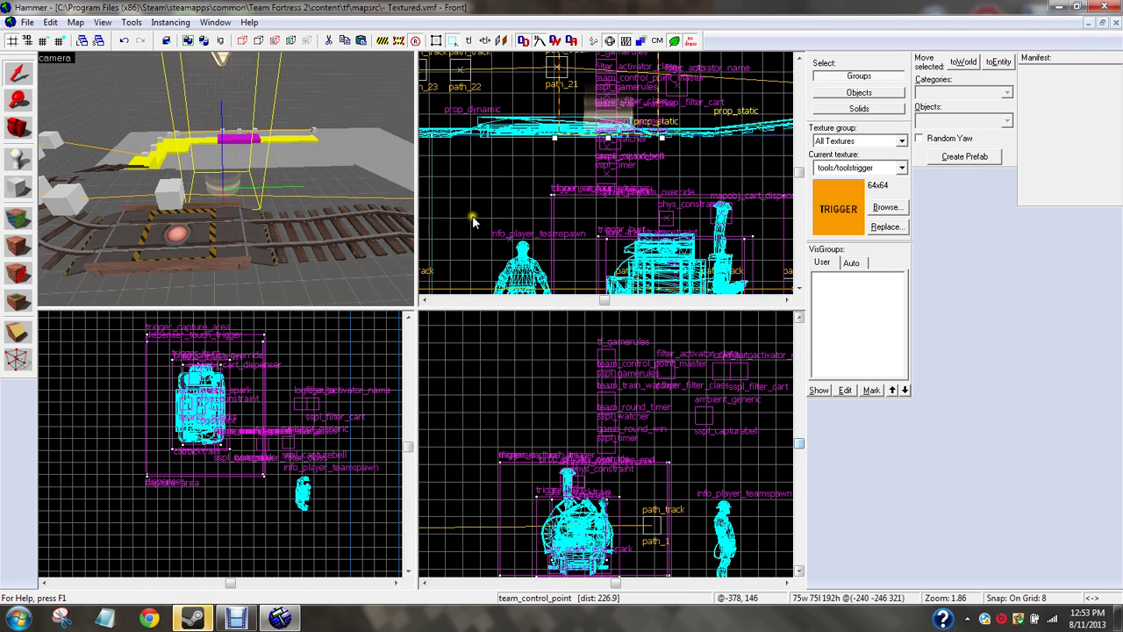
Step: Move the control point onto the centre of the capture platform, at about -170 -290
scroll(270, 426, up, 3)
scroll(251, 469, down, 4)
scroll(242, 428, up, 4)
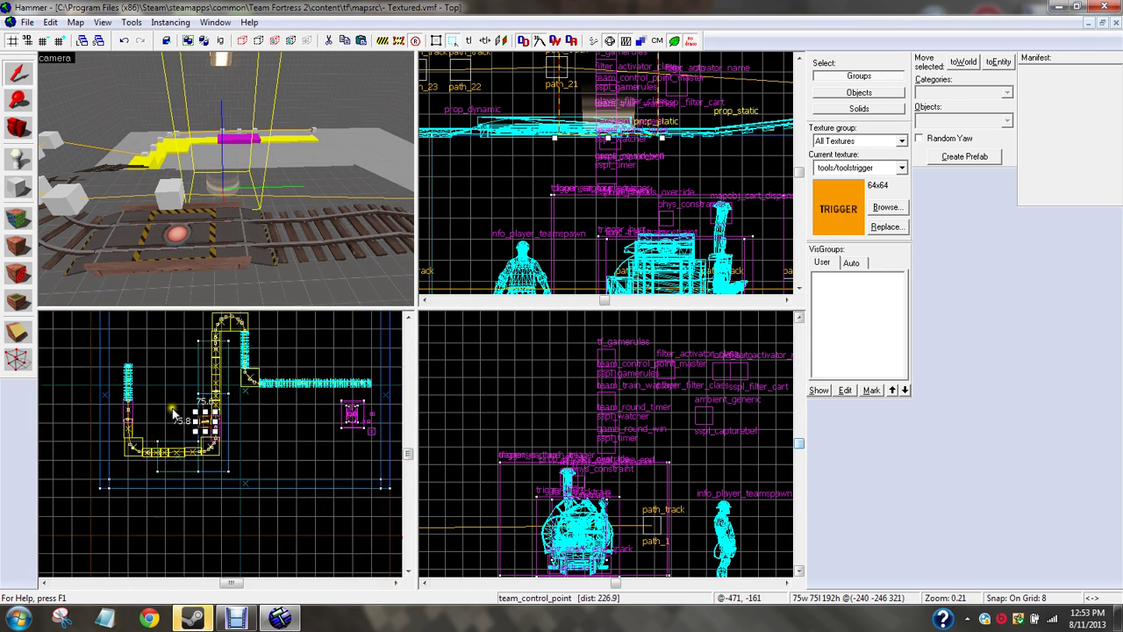
drag(241, 428, 273, 471)
key(a)
key(w)
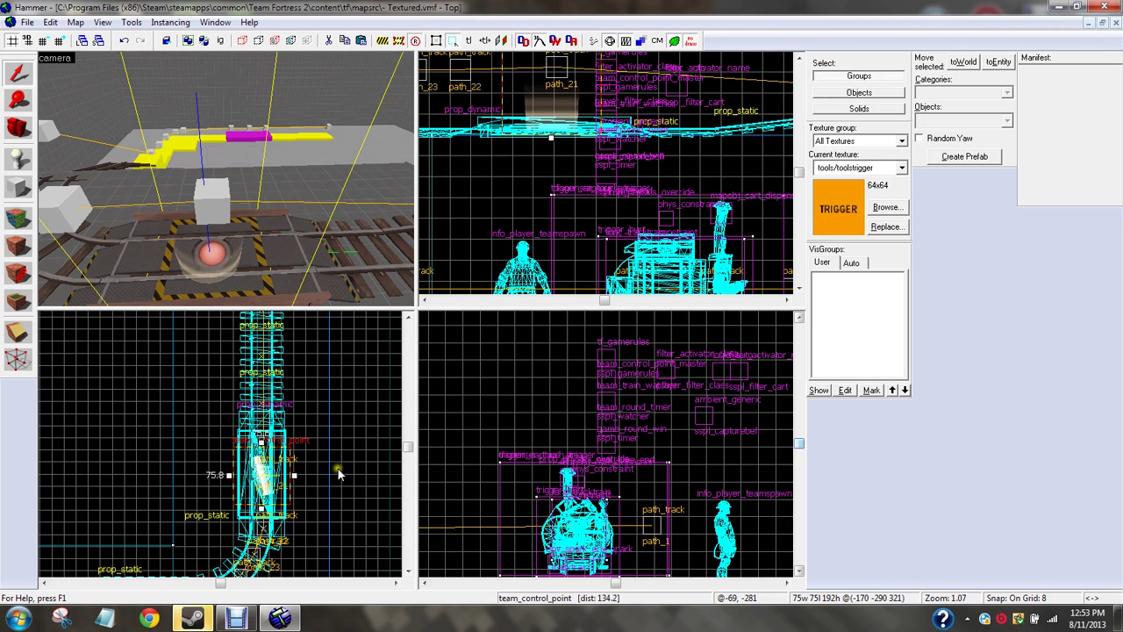
click(325, 468)
click(220, 209)
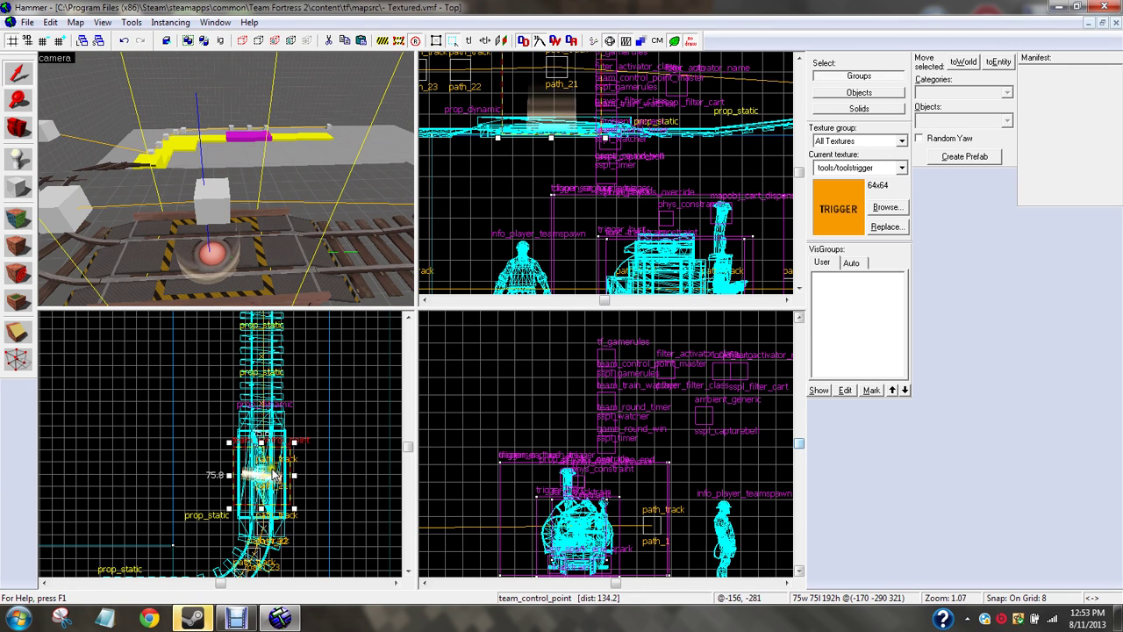
Step: Name the control point cp_1 in its object properties
scroll(214, 107, down, 3)
double_click(214, 107)
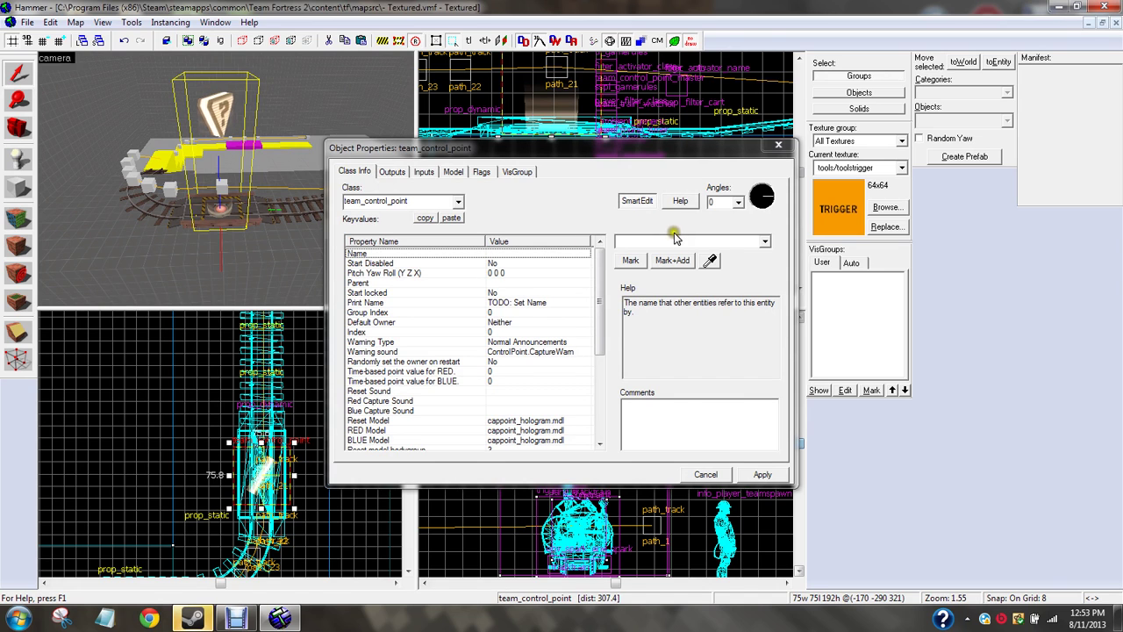
click(706, 242)
text(cp_1)
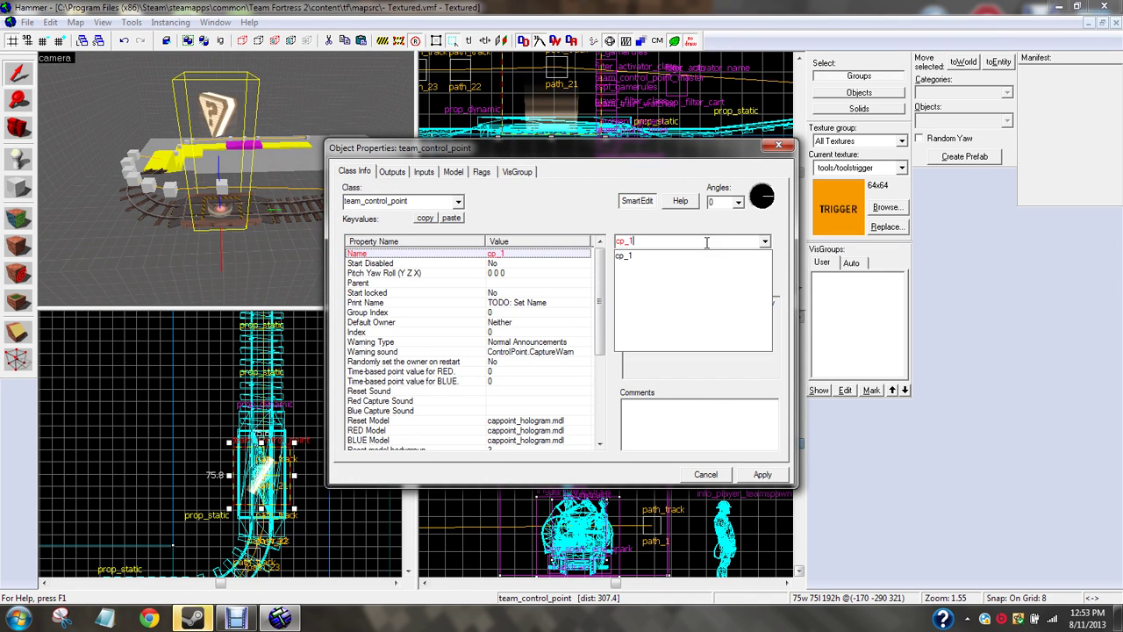
key(Return)
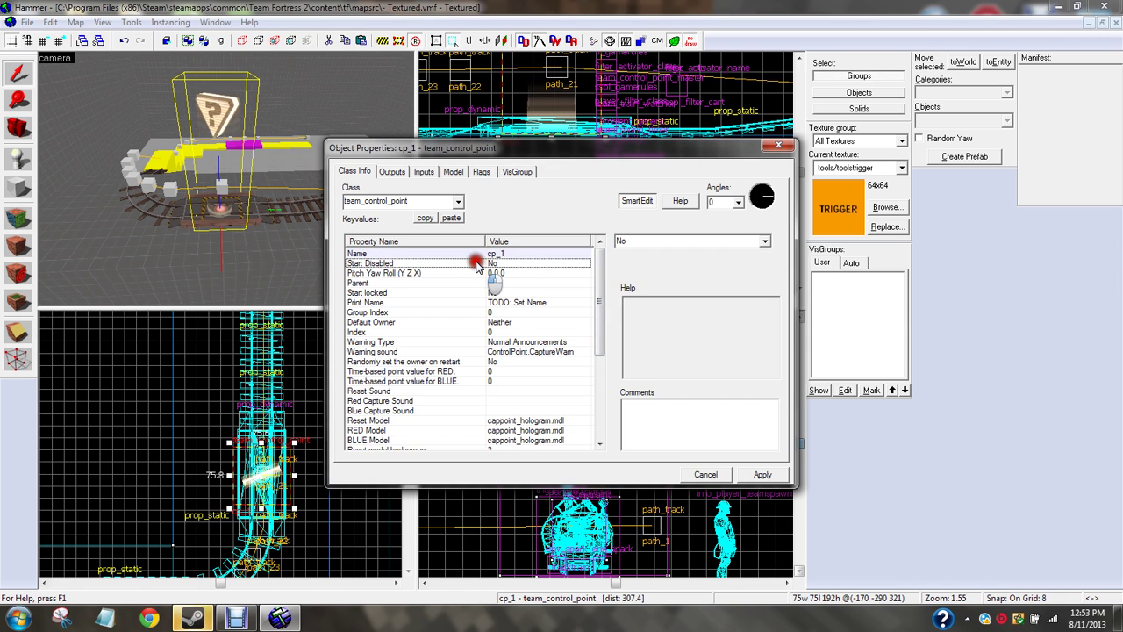
Step: Set the control point's BLUE Previous Required Point 1 to cp_1 and apply the properties
click(530, 277)
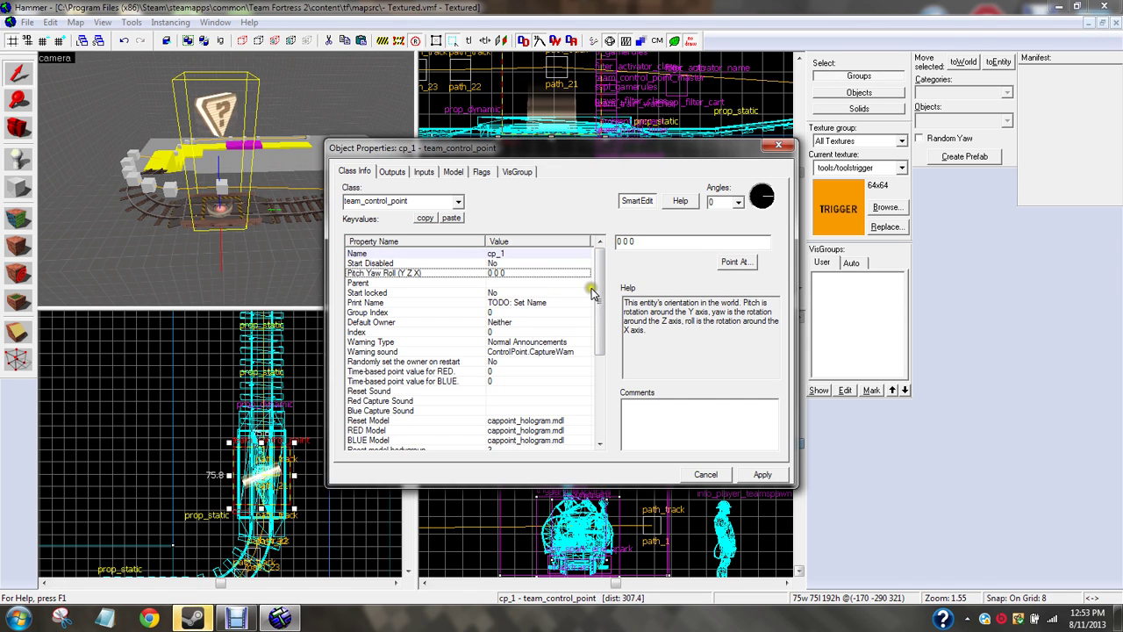
drag(599, 305, 600, 403)
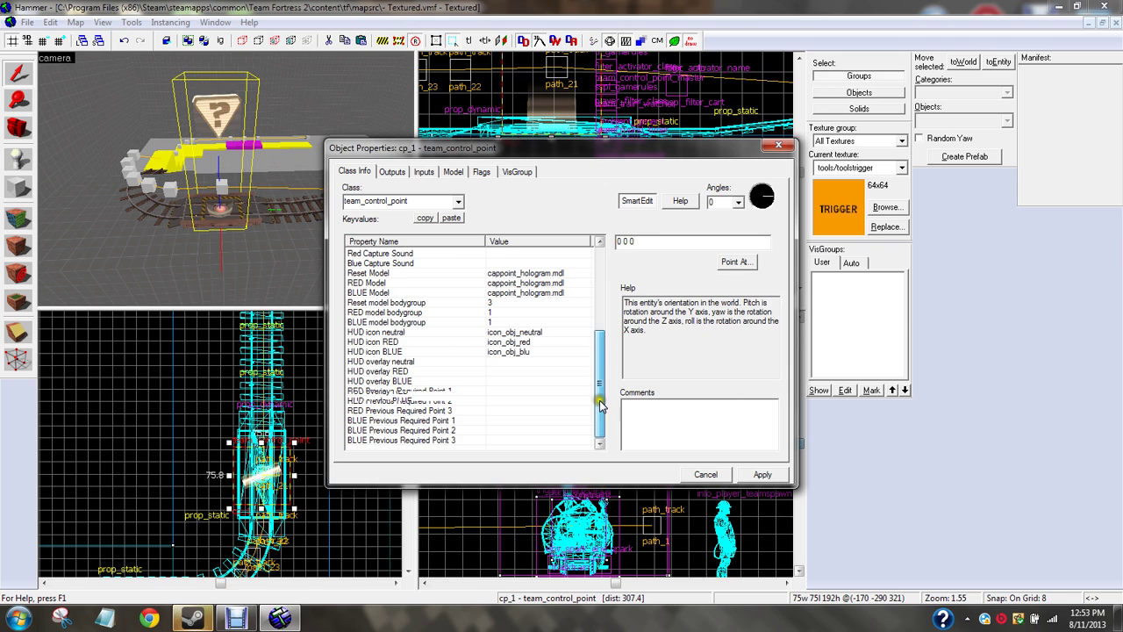
click(436, 410)
click(445, 420)
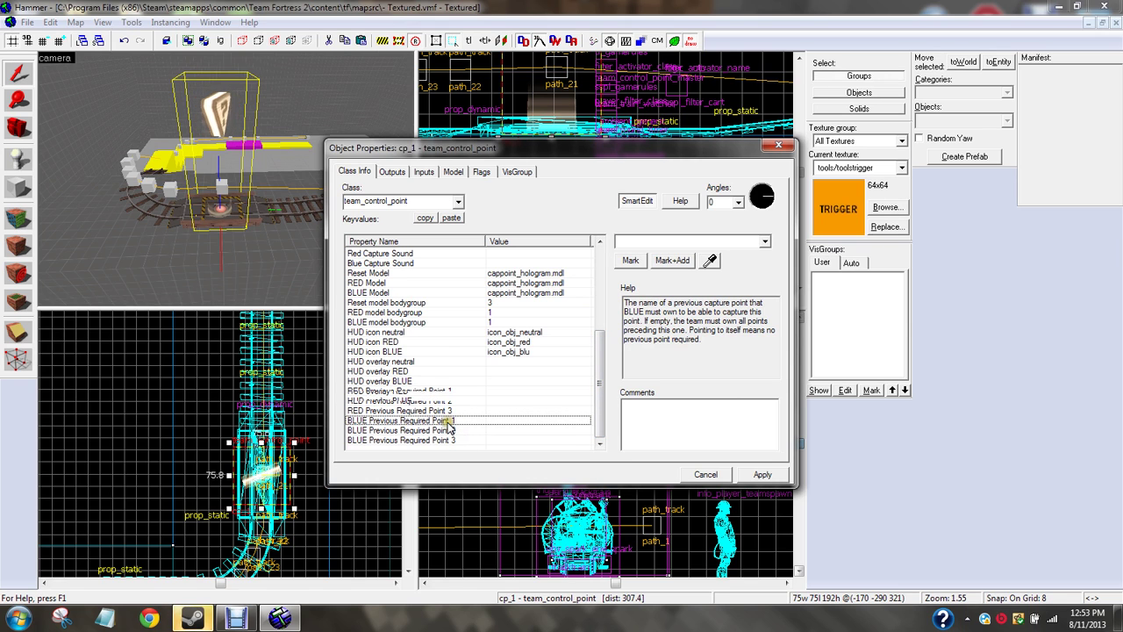
click(764, 243)
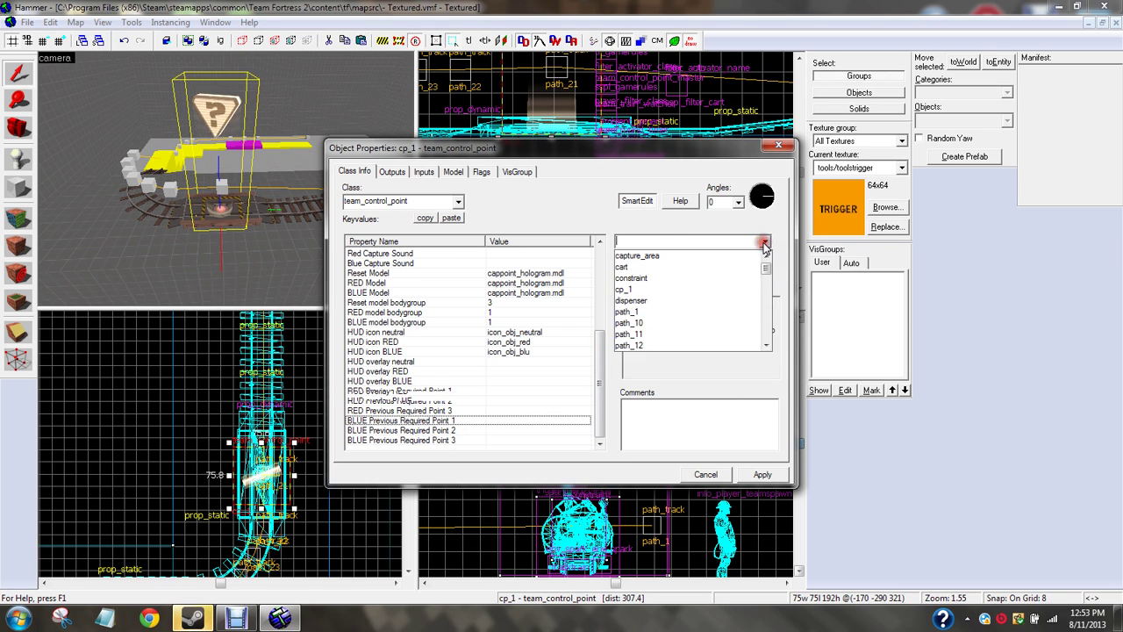
click(722, 284)
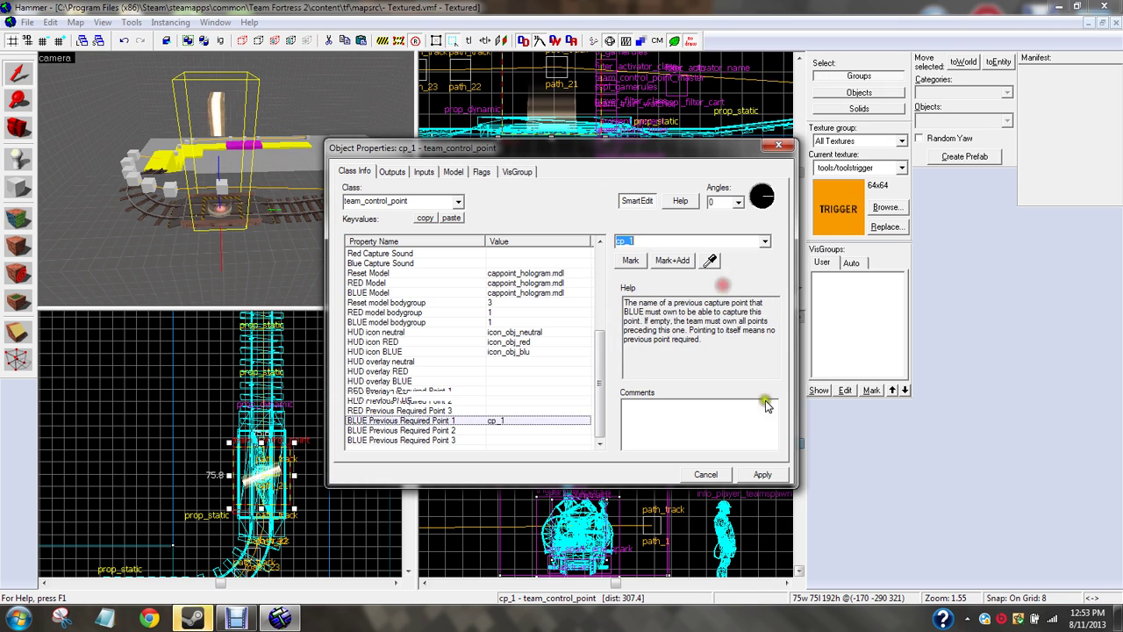
click(781, 475)
drag(595, 345, 608, 465)
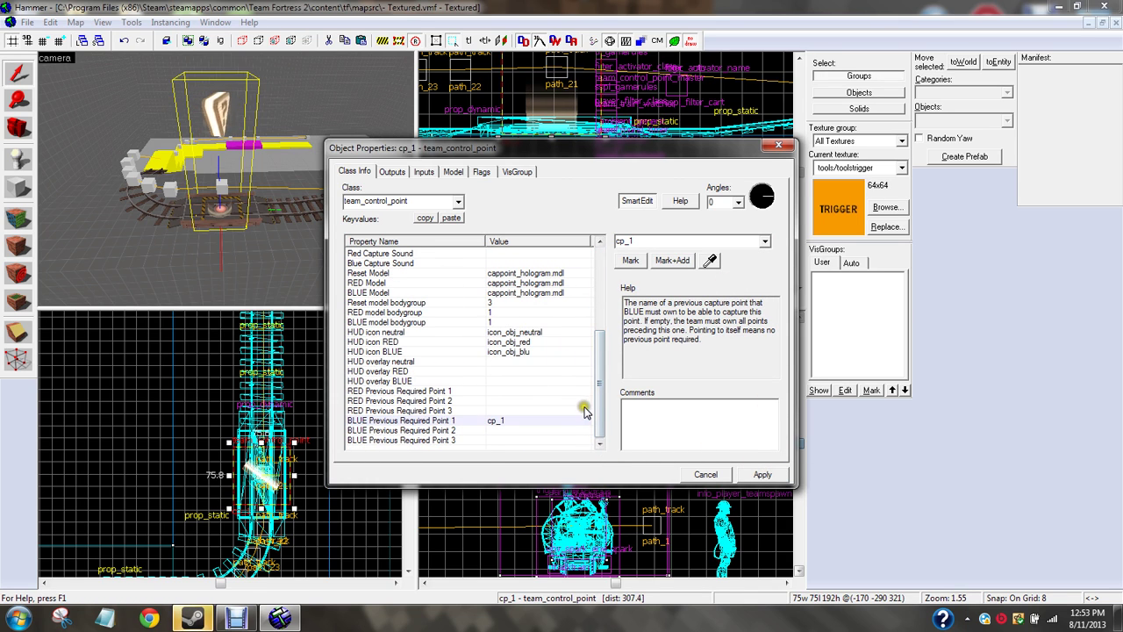
drag(601, 386, 612, 275)
click(775, 134)
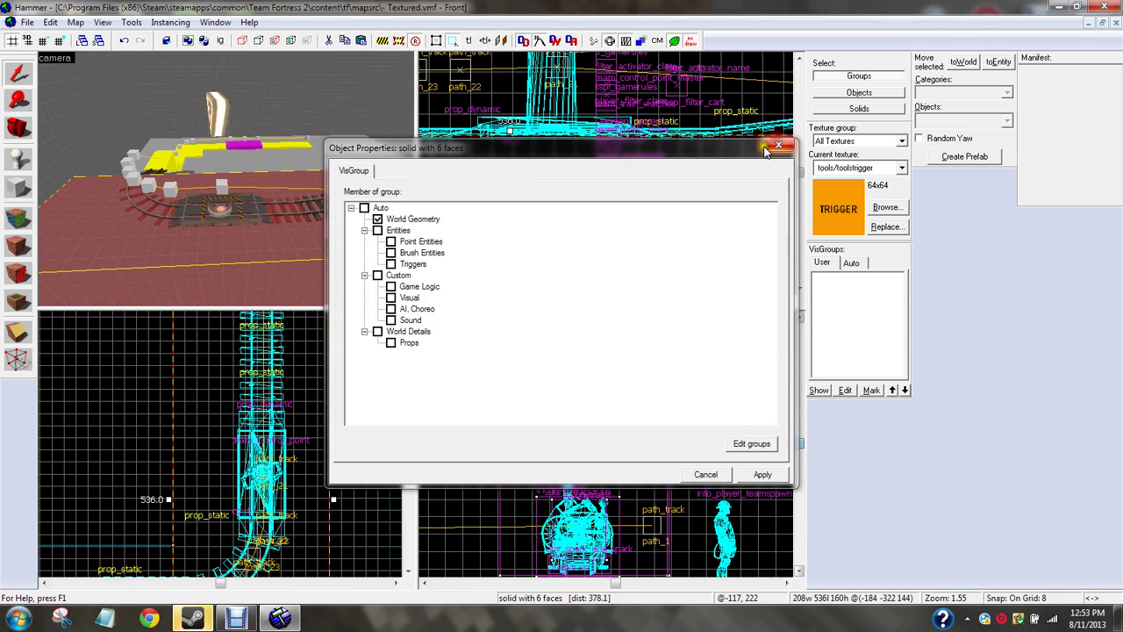
click(778, 144)
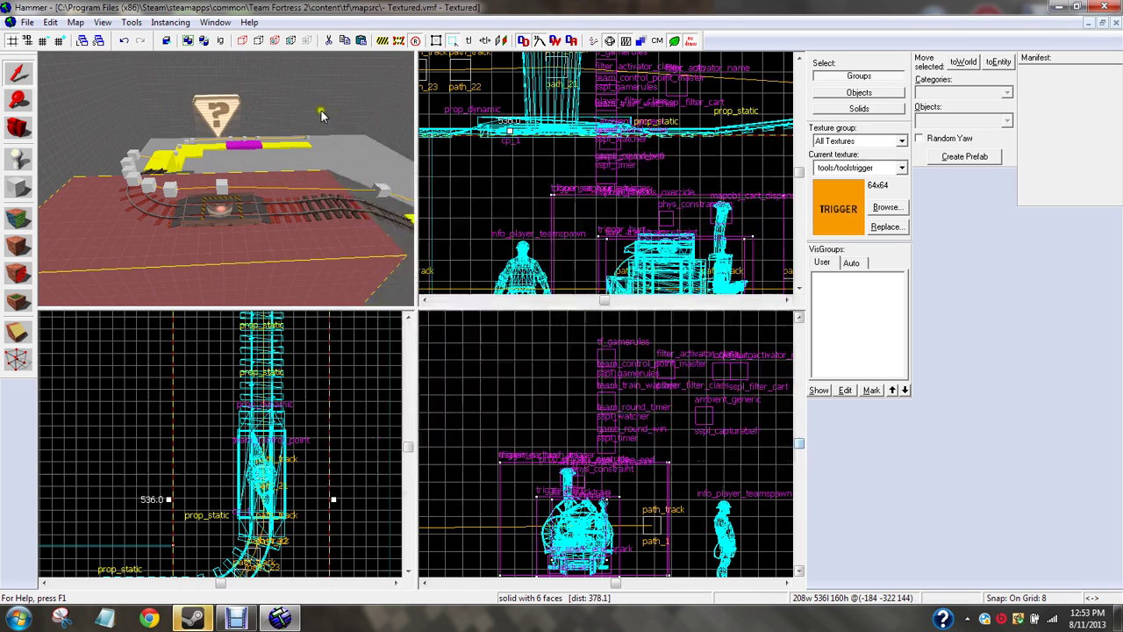
Step: Check the flags of the cp_1 control point
click(222, 114)
key(alt+Return)
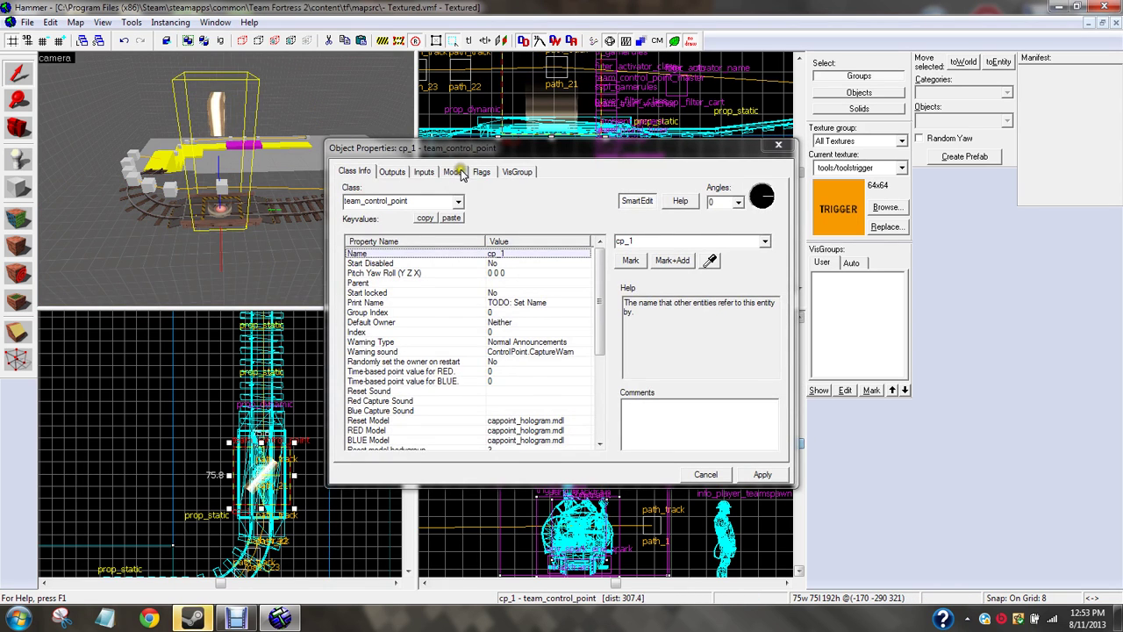
click(481, 171)
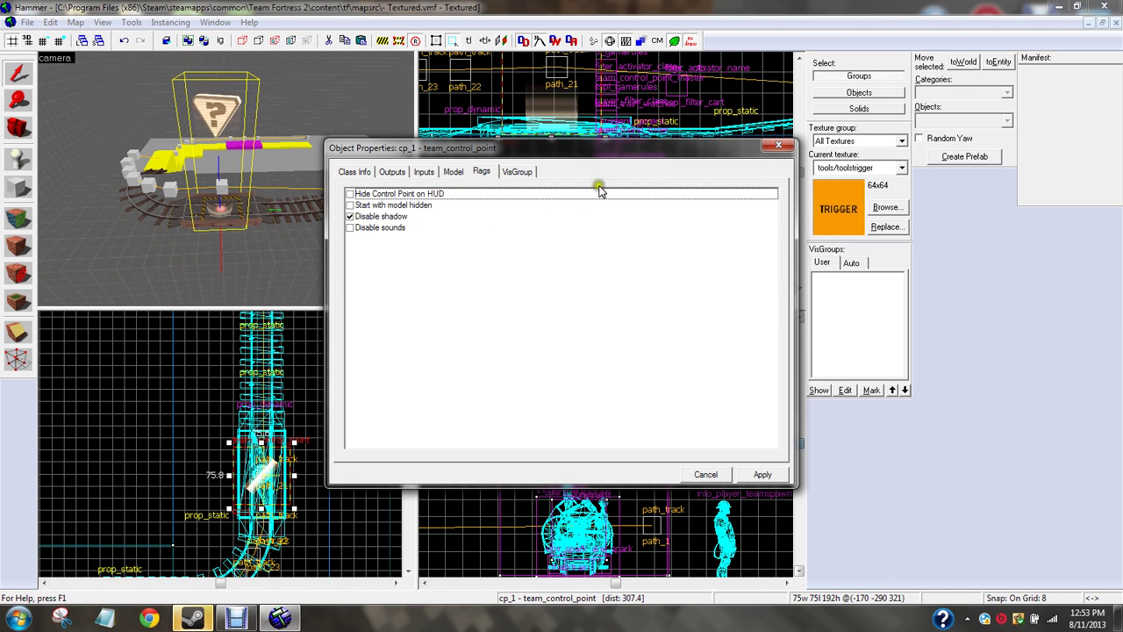
click(779, 145)
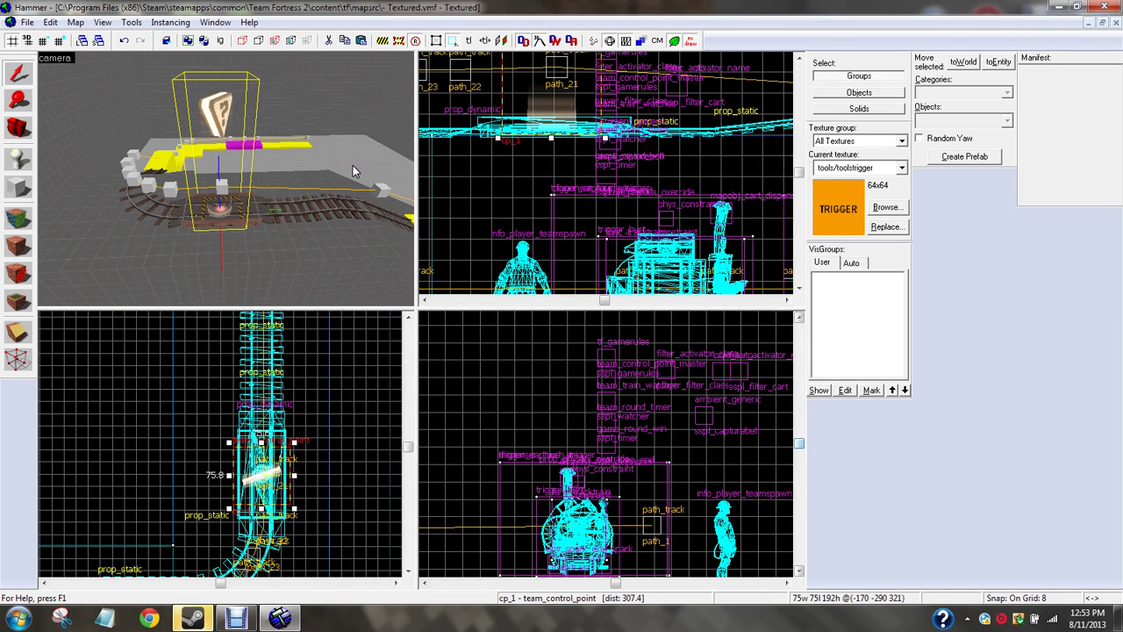
Step: Open the recent map pl_moutain.vmf
key(w)
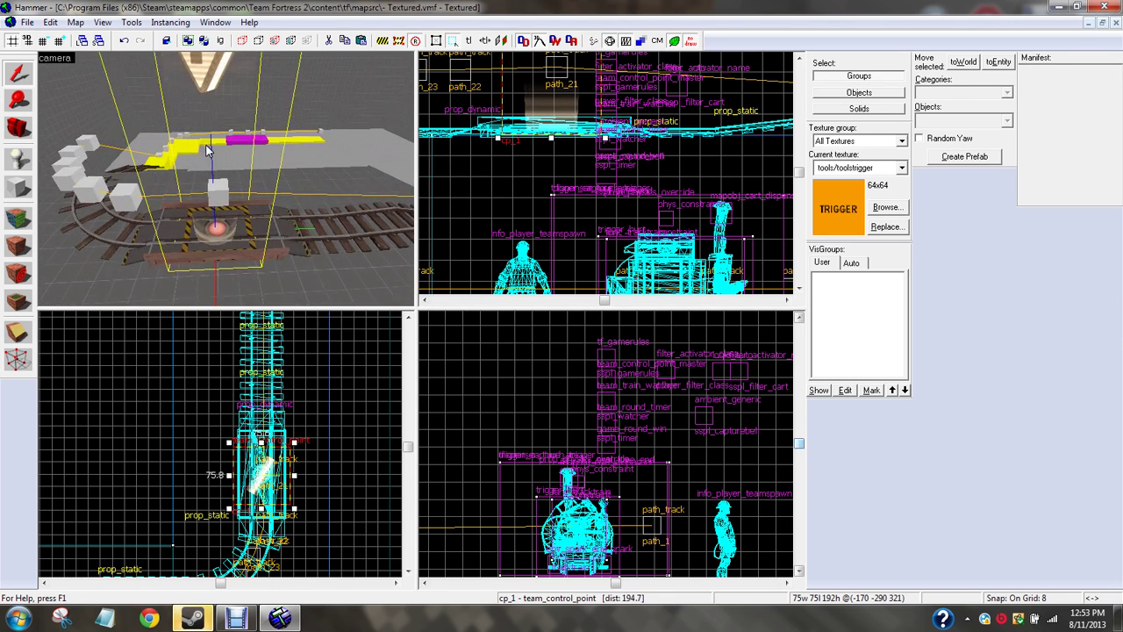
scroll(184, 104, up, 1)
click(27, 22)
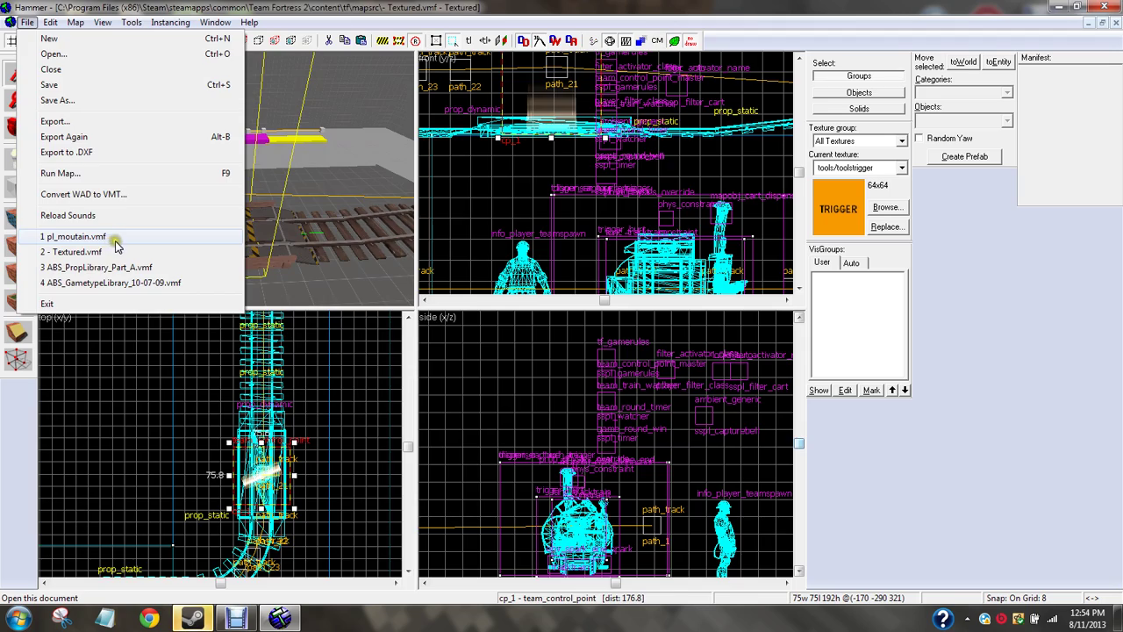
click(74, 236)
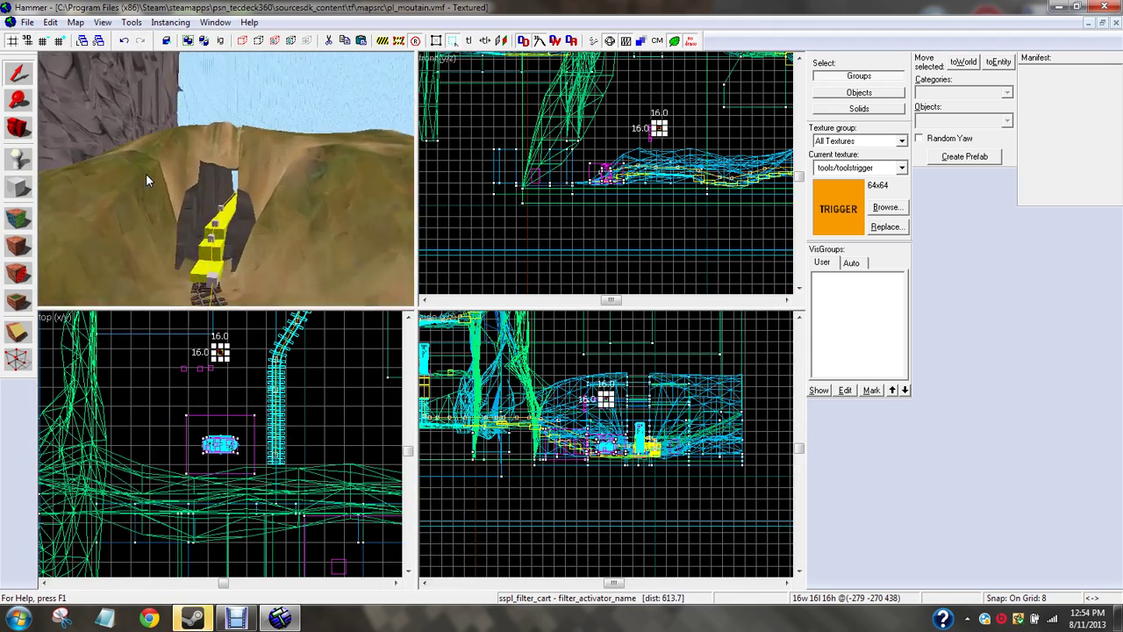
Step: Examine the capture platform on the mountain map's track and select its cp_1 control point
key(w)
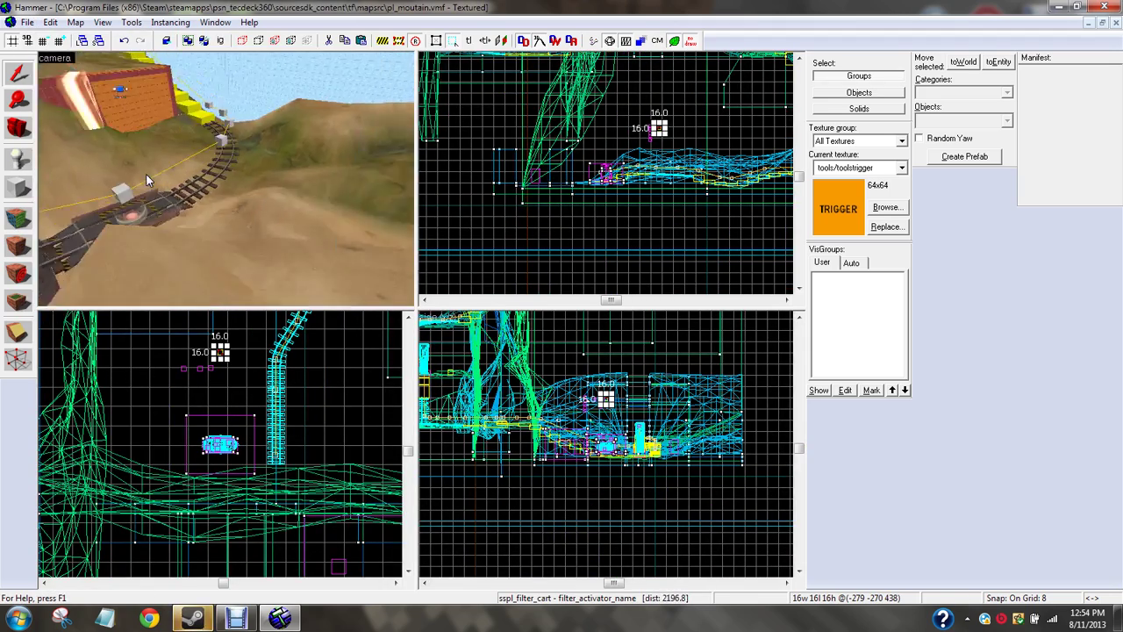
key(w)
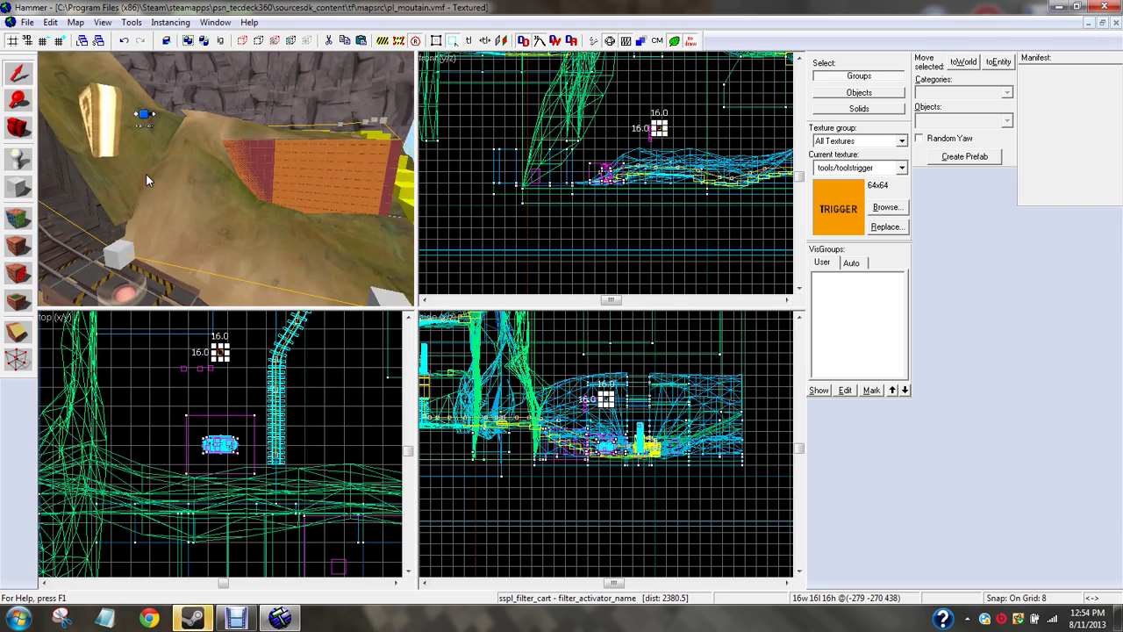
key(w)
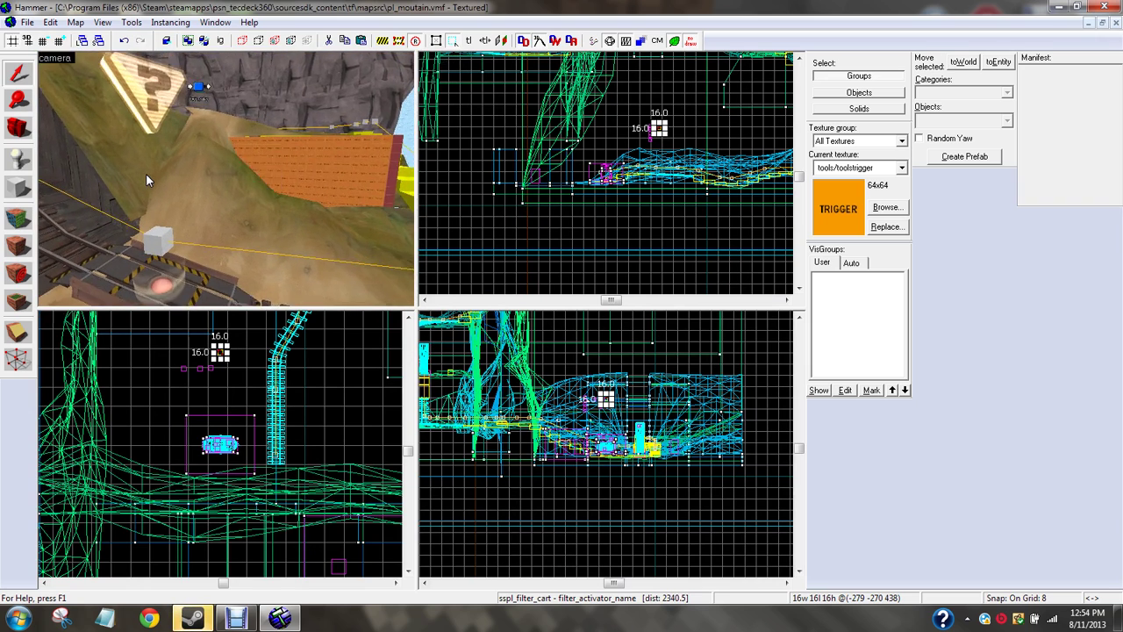
key(w)
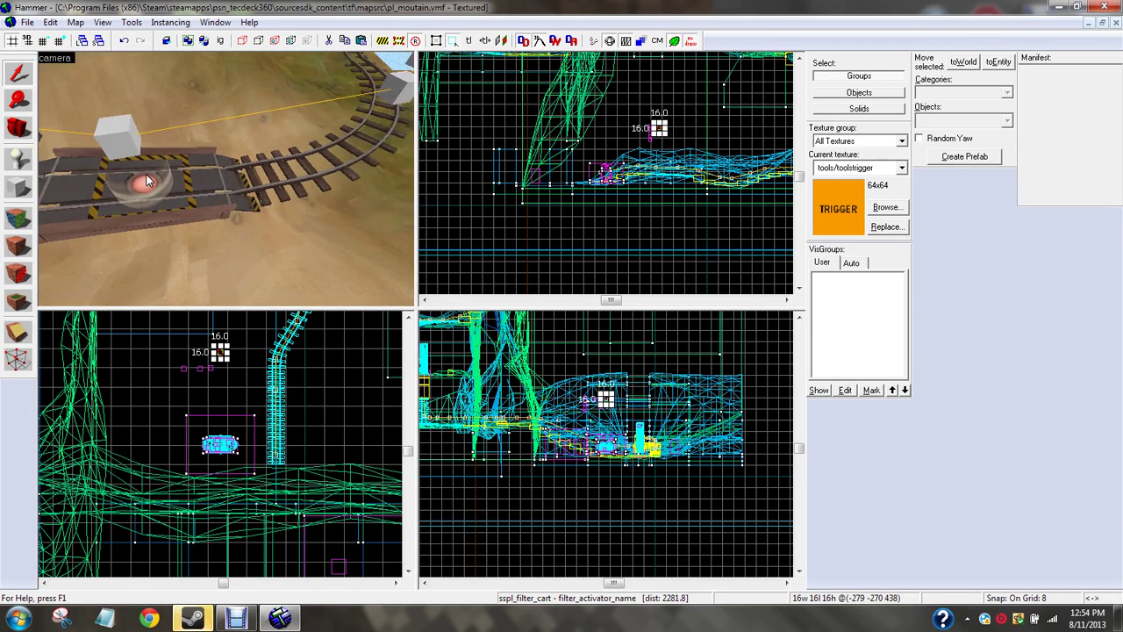
key(w)
key(Up)
key(Down)
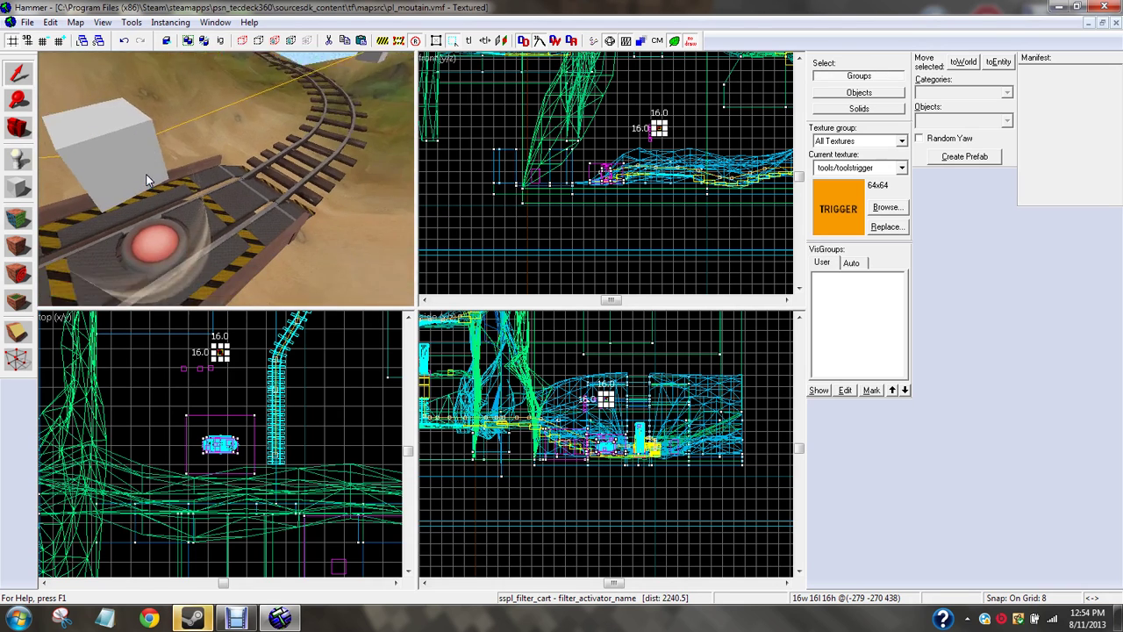
key(z)
click(221, 201)
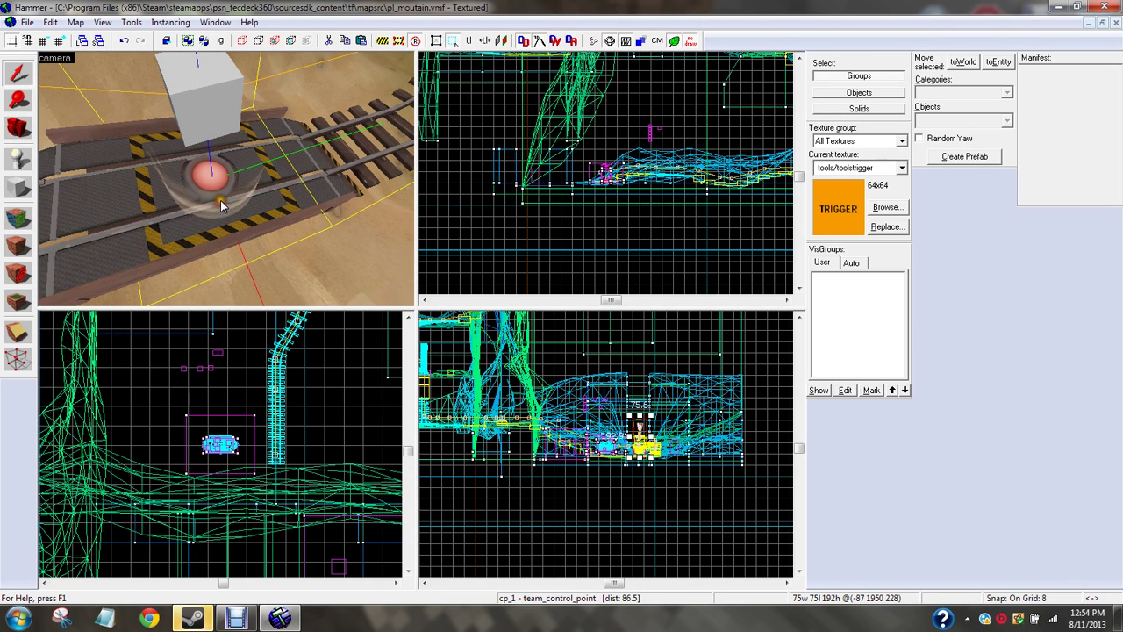
Step: Copy all the outputs of the path_33 path_track above the mountain map's capture platform and close its properties
key(w)
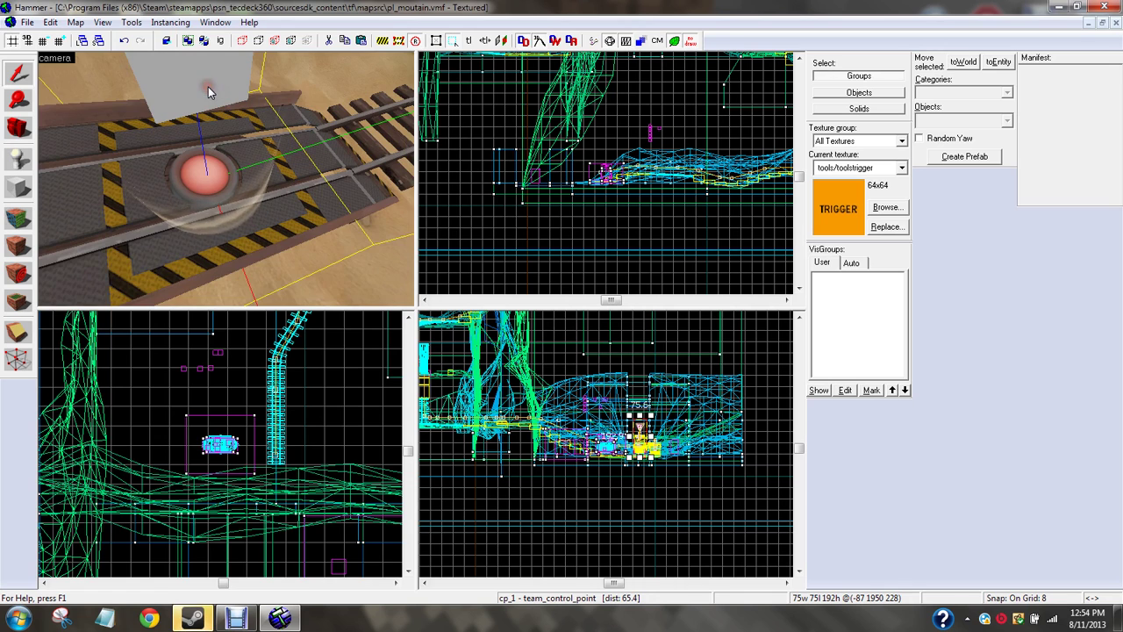
key(Up)
key(w)
key(s)
double_click(222, 89)
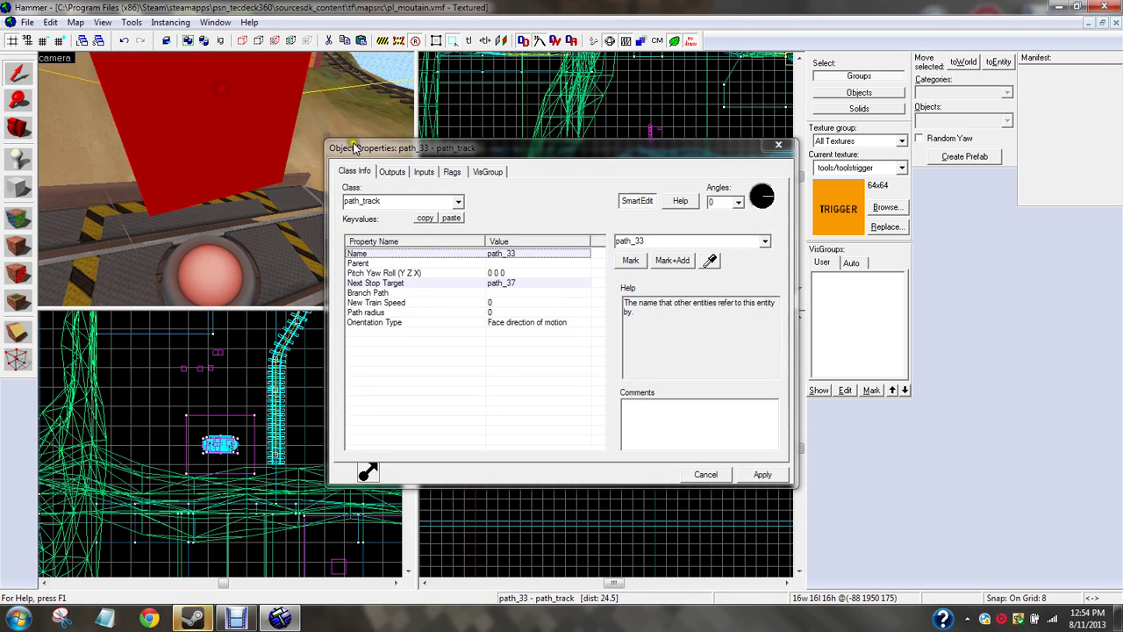
click(391, 173)
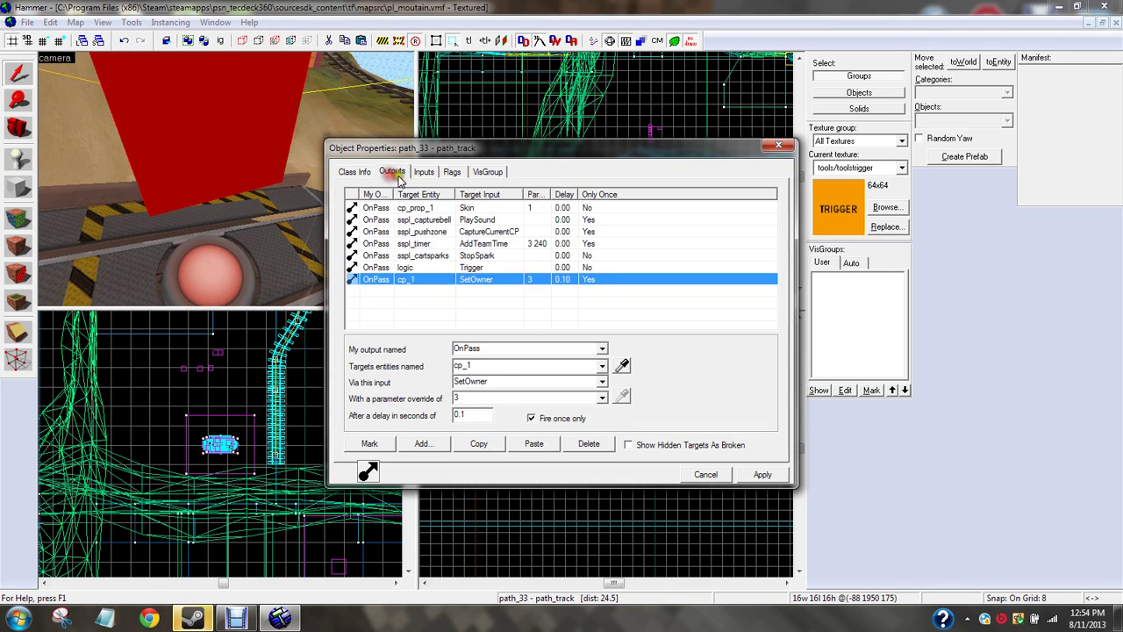
ctrl+click(432, 209)
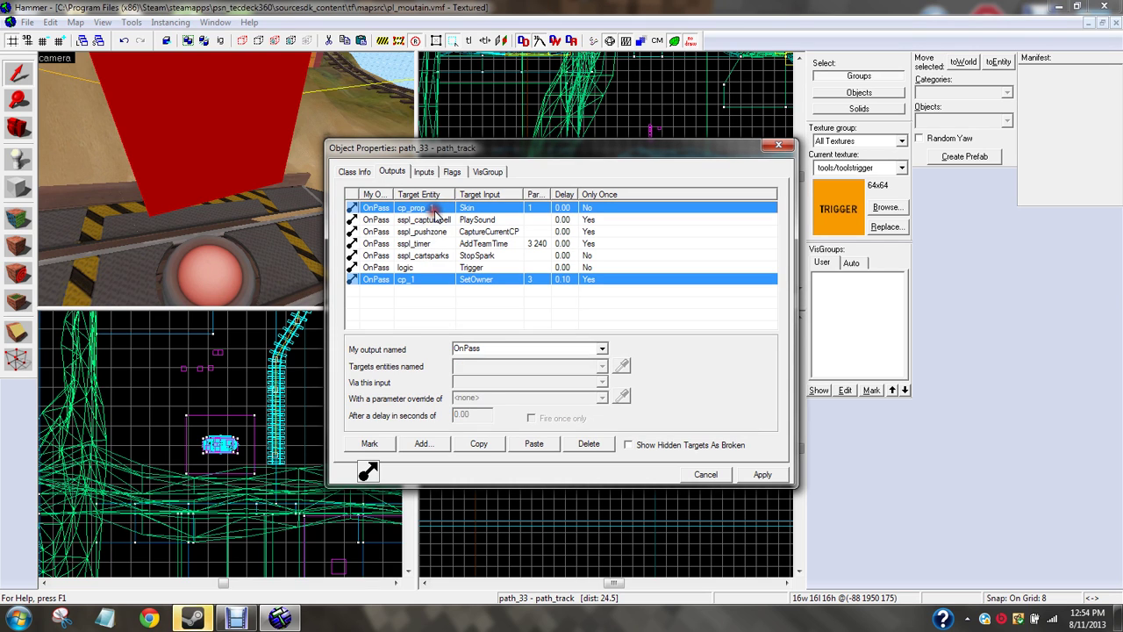
shift+click(406, 269)
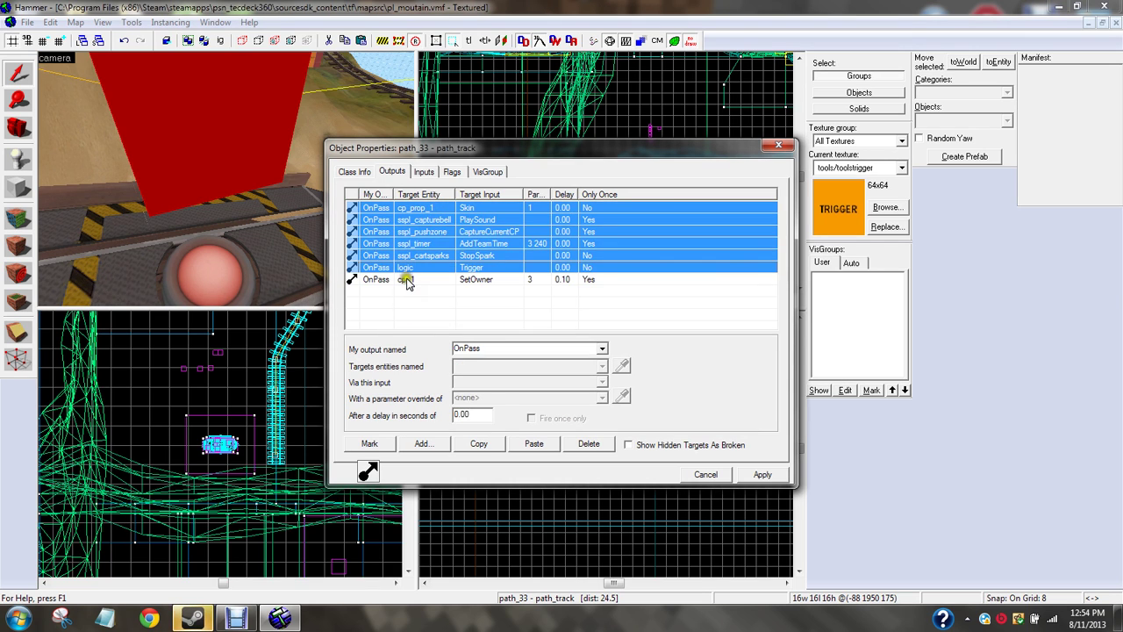
shift+click(407, 279)
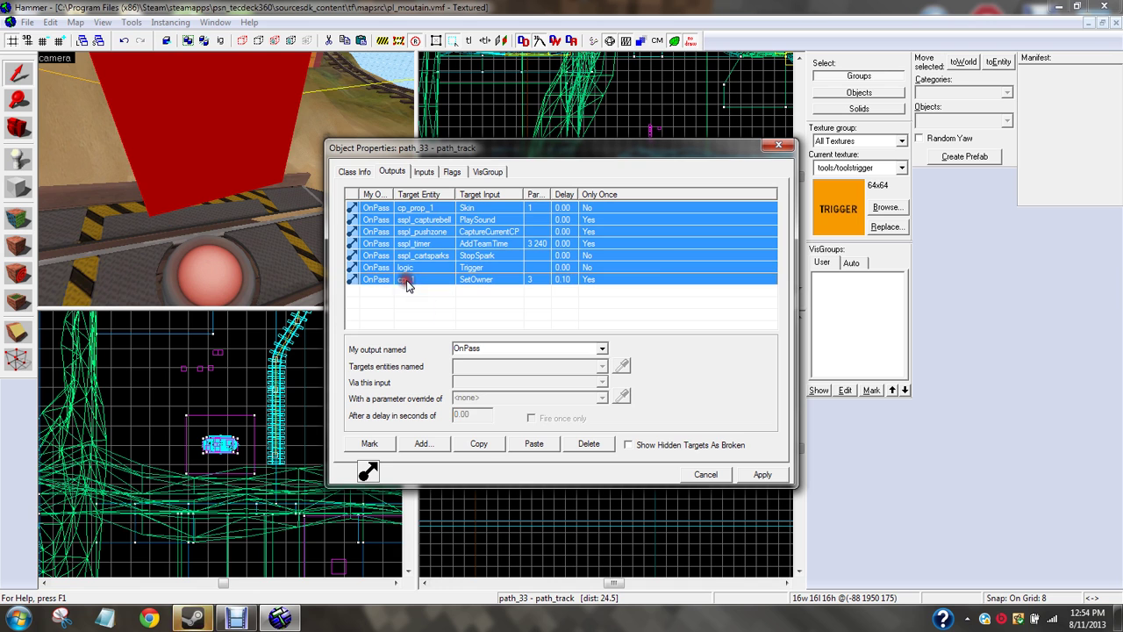
click(479, 444)
click(779, 144)
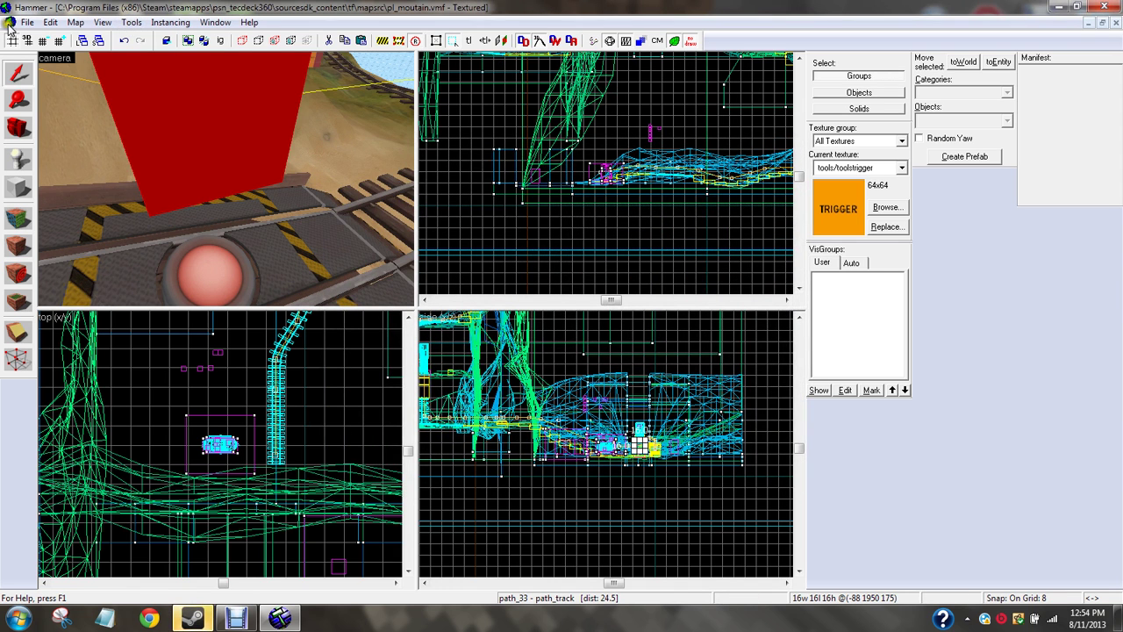
Step: Switch back to the recent map - Textured.vmf and paste the copied outputs into the path_21 path_track above the control point
click(26, 22)
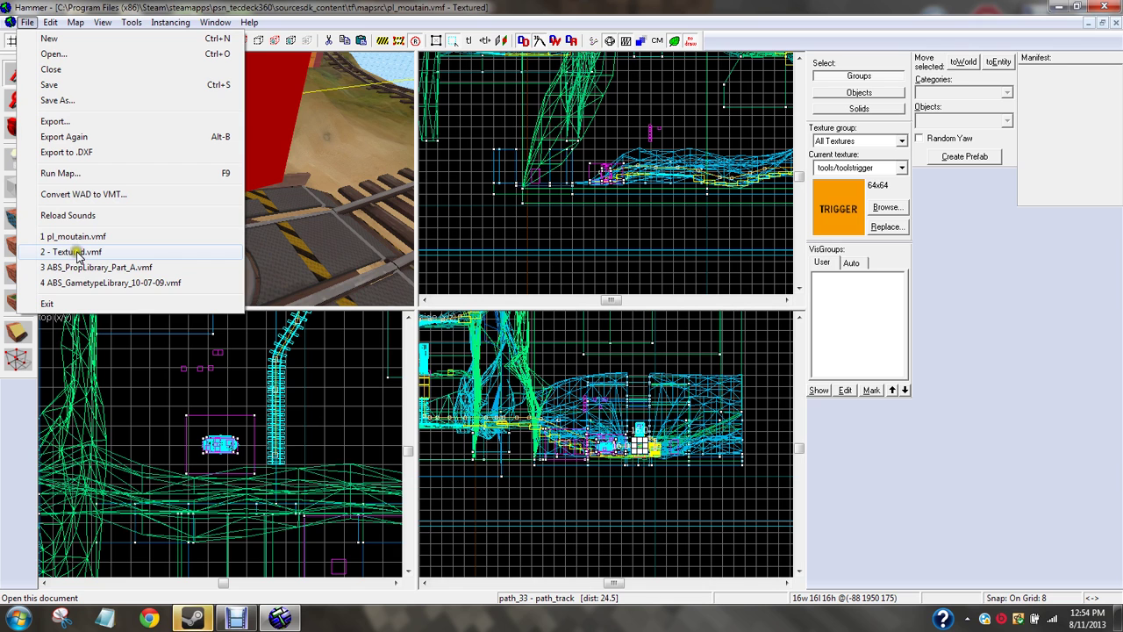
click(79, 251)
scroll(235, 210, up, 5)
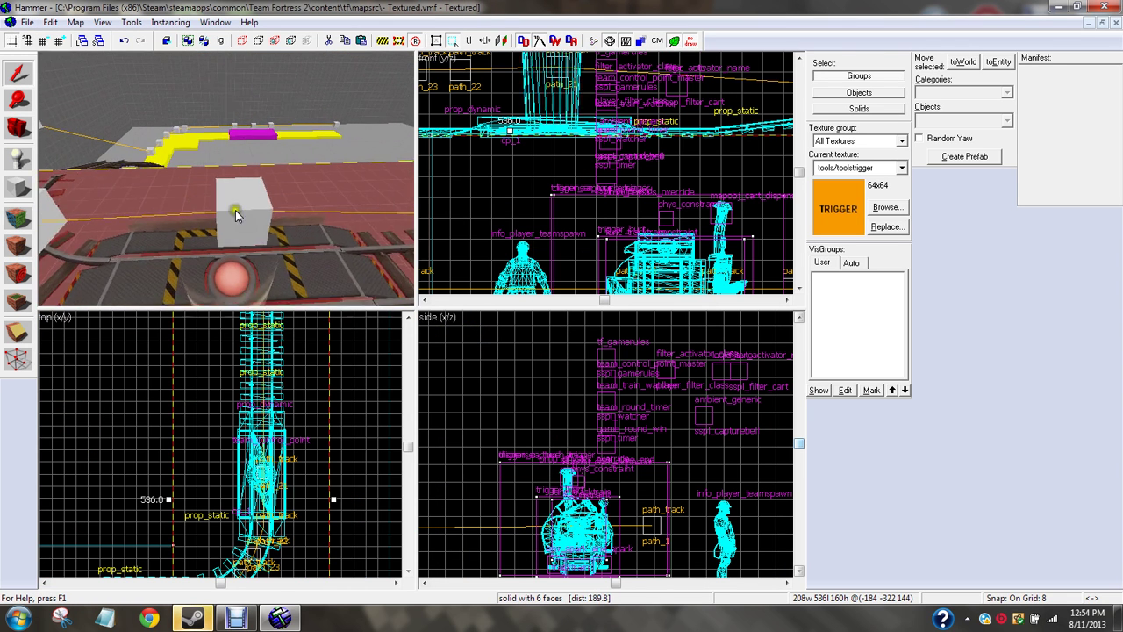
scroll(253, 234, up, 2)
double_click(247, 235)
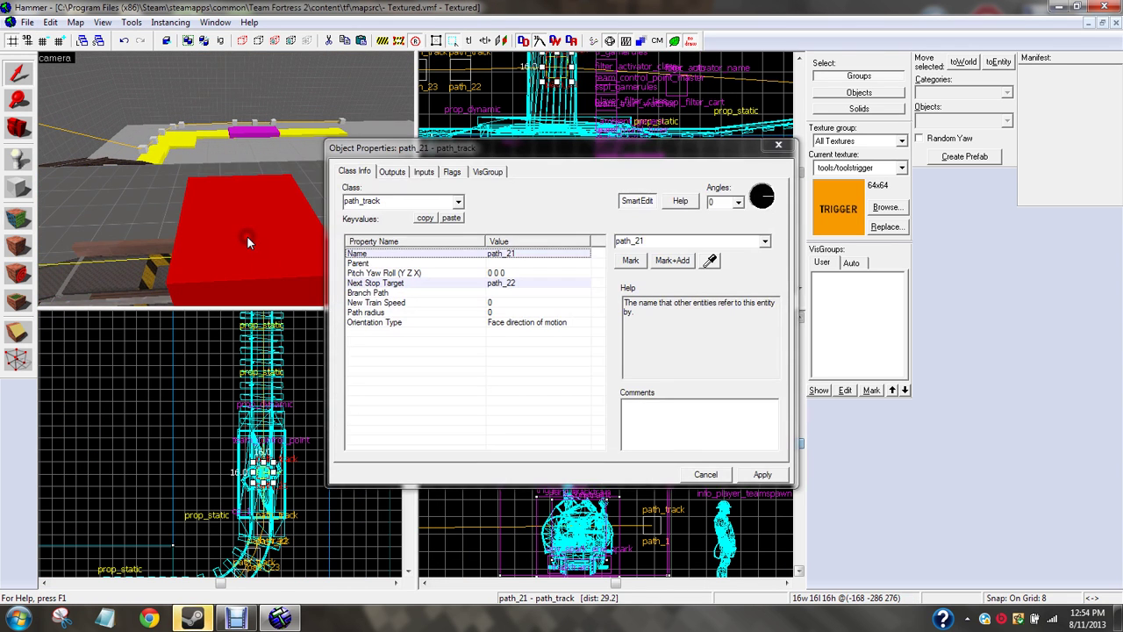
click(393, 171)
click(424, 171)
click(391, 171)
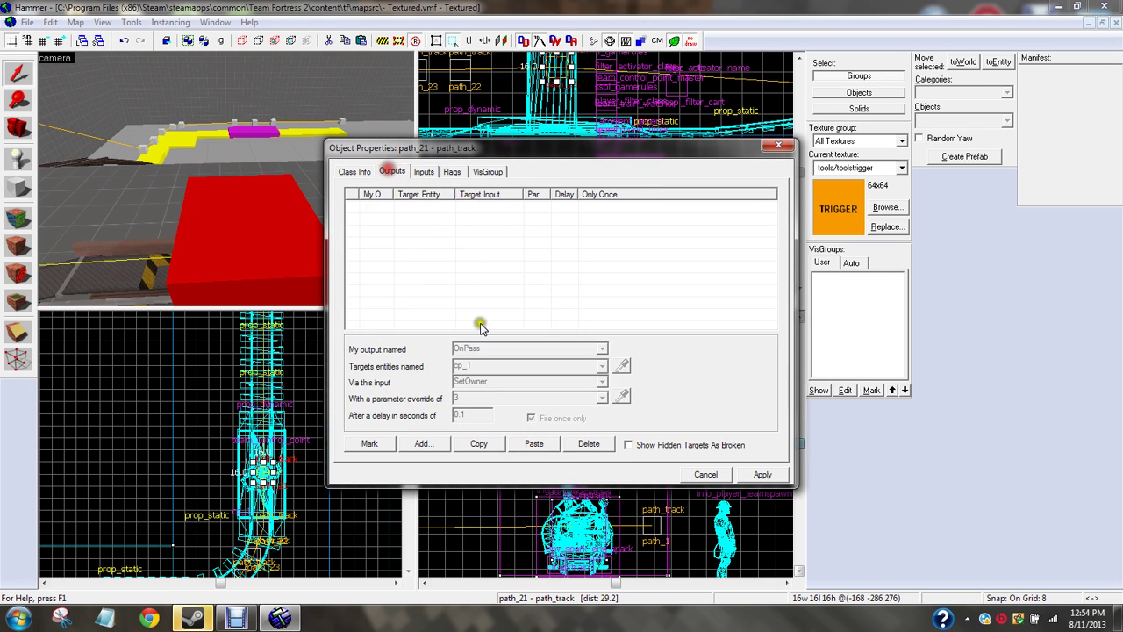
click(534, 443)
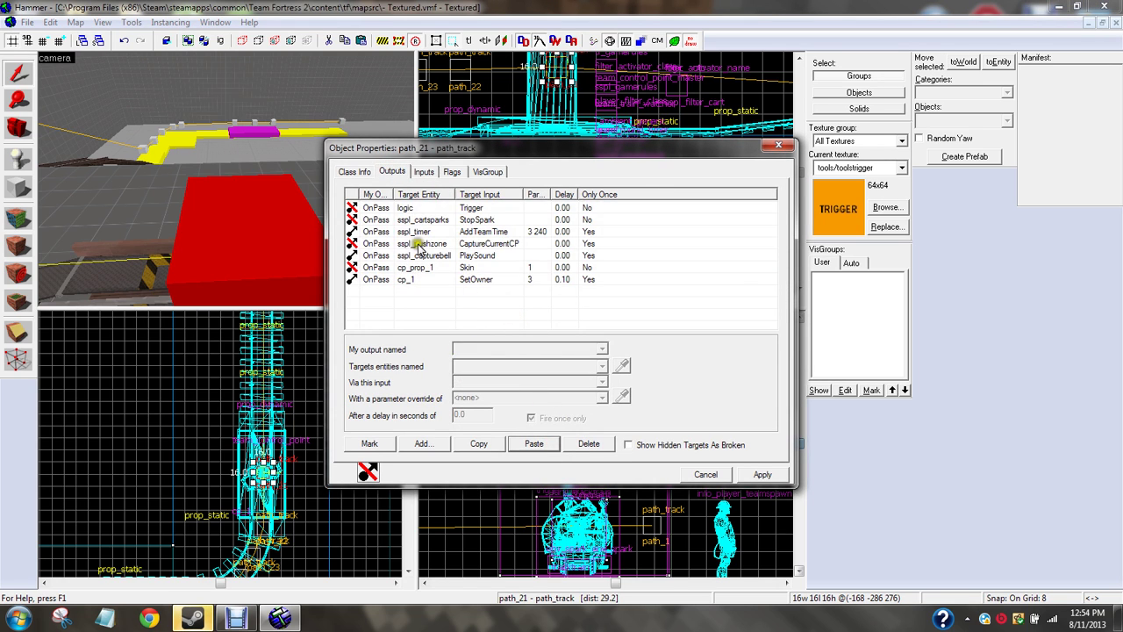
Step: Delete the logic Trigger output from path_21 and select its cp_prop_1 Skin output
click(428, 209)
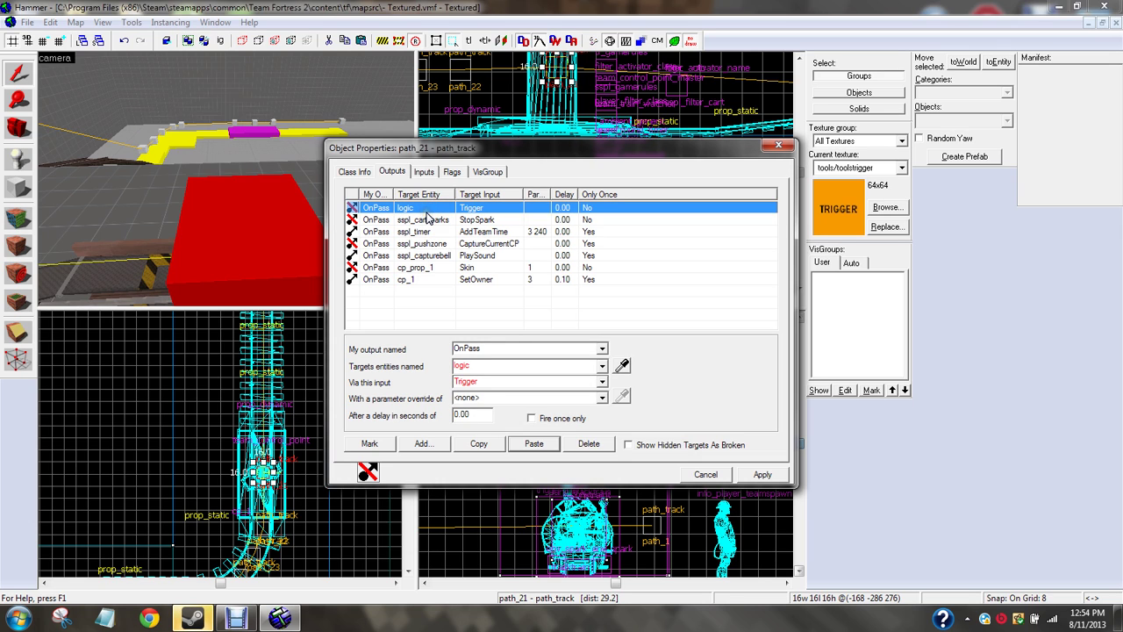
click(607, 445)
click(453, 256)
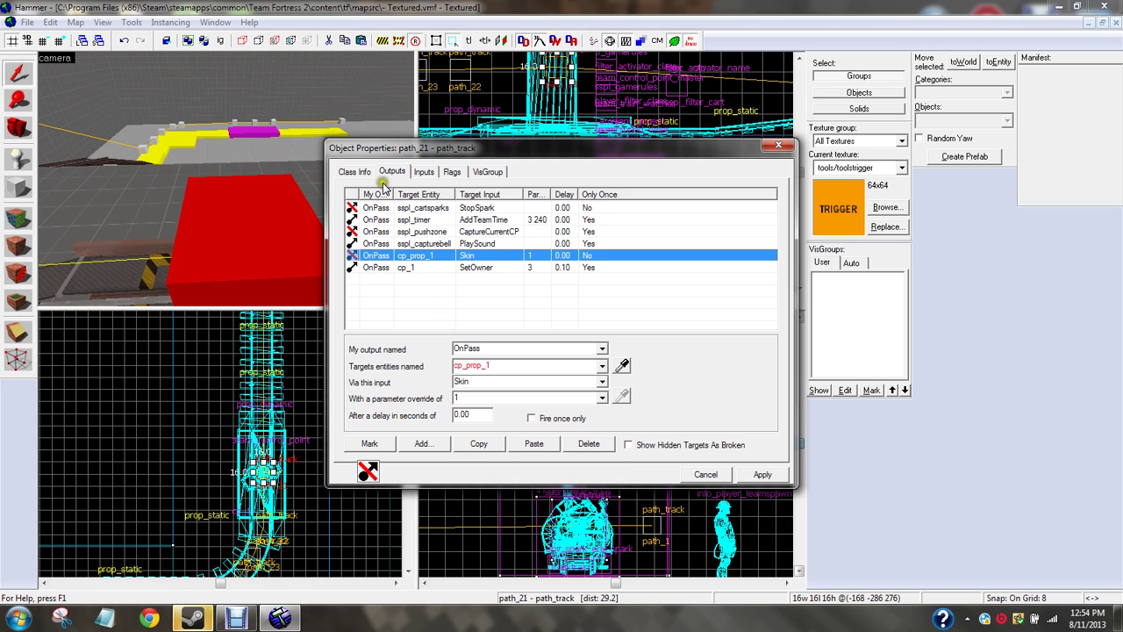
Step: Change the target entity of path_21's StopSpark output to sparks
click(389, 208)
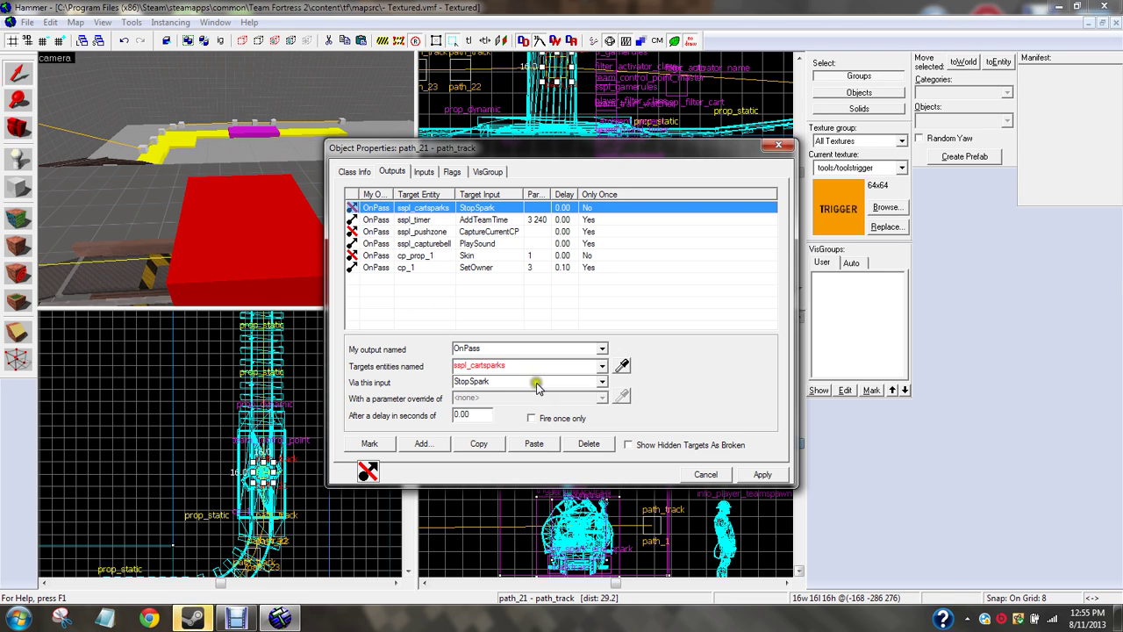
click(602, 366)
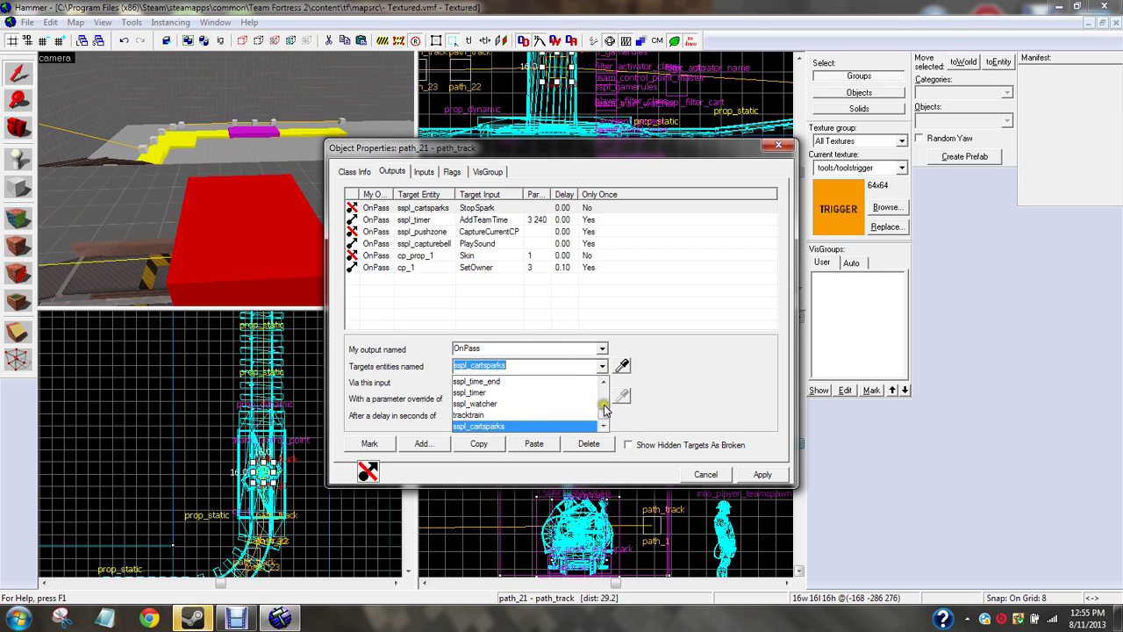
drag(604, 408, 606, 388)
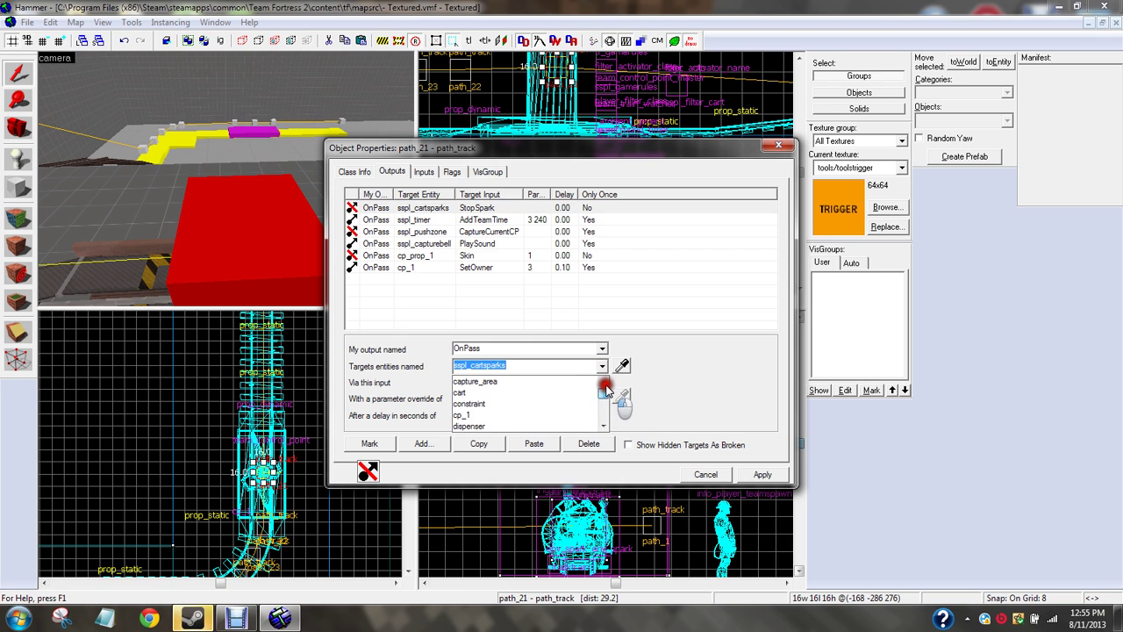
click(604, 426)
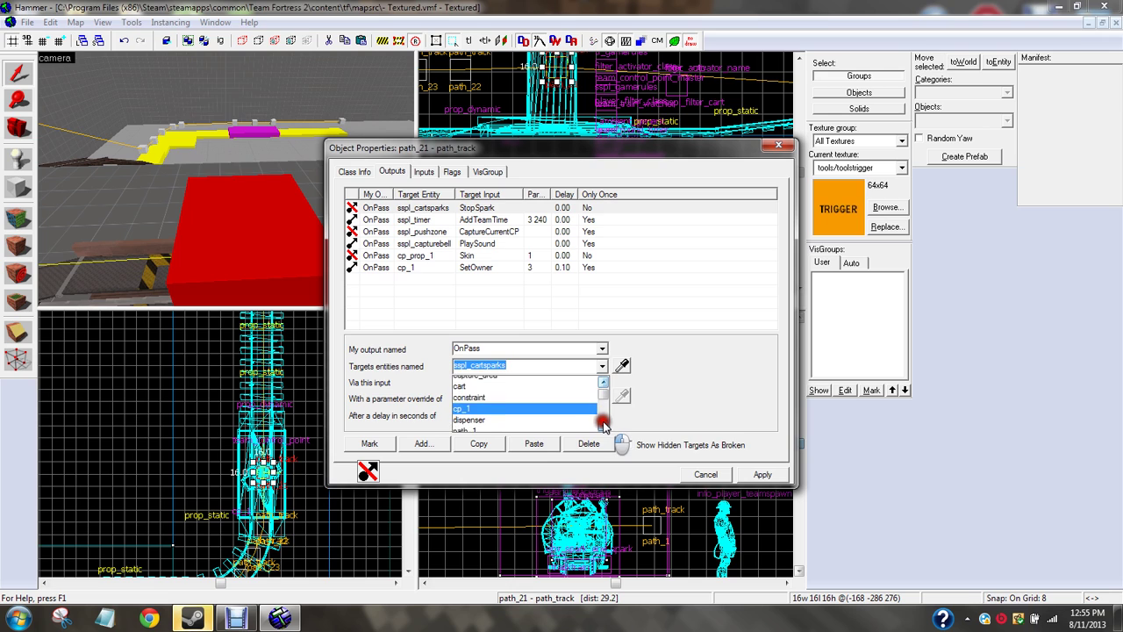
click(603, 425)
click(604, 425)
click(604, 426)
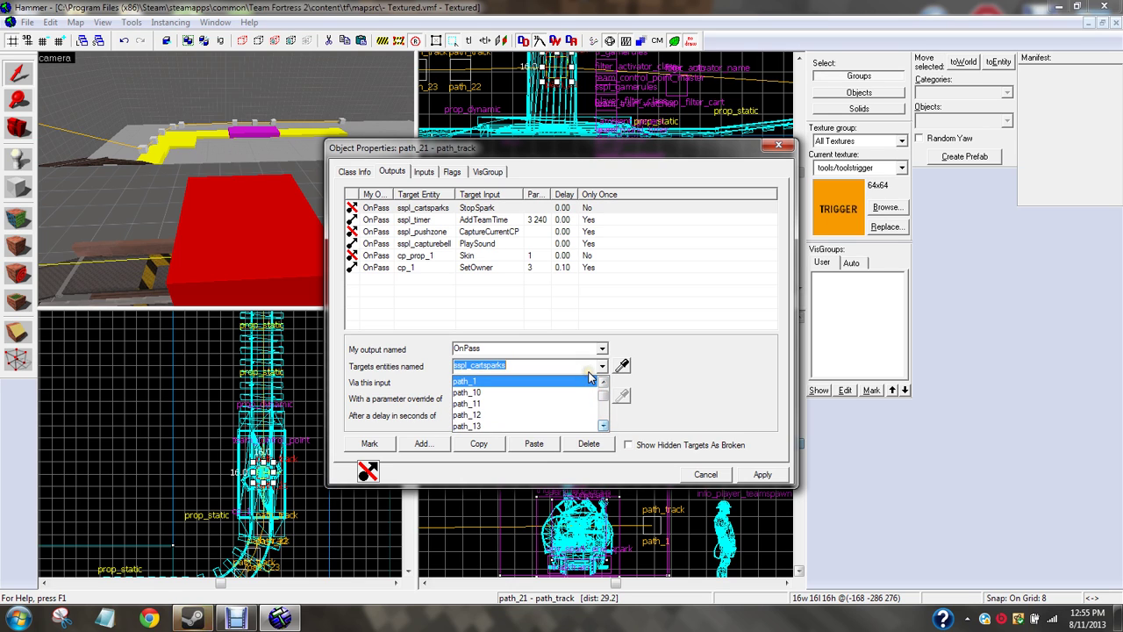
key(BackSpace)
text(spa)
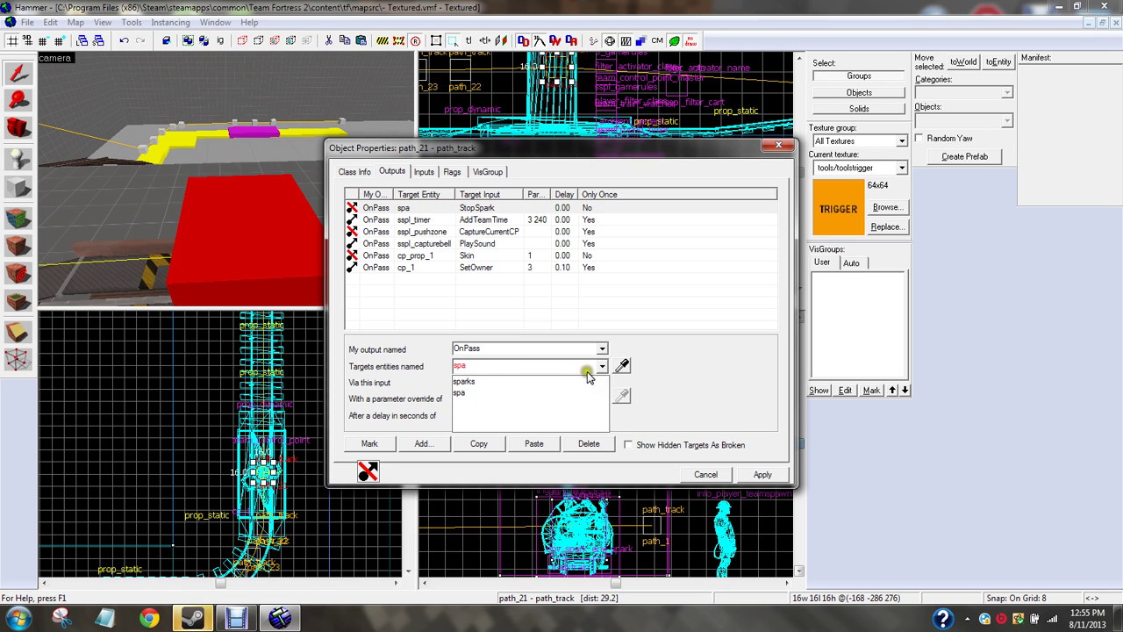
click(534, 381)
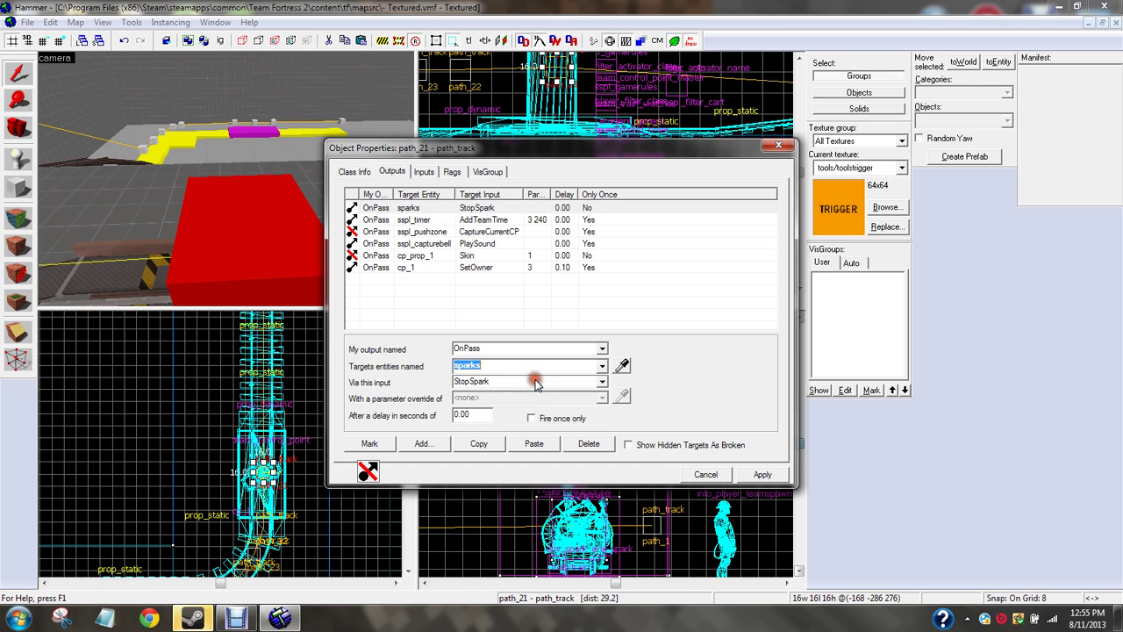
Step: Check the sspl_timer AddTeamTime output, retarget the CaptureCurrentCP output to capture_area, and apply the changes
click(420, 221)
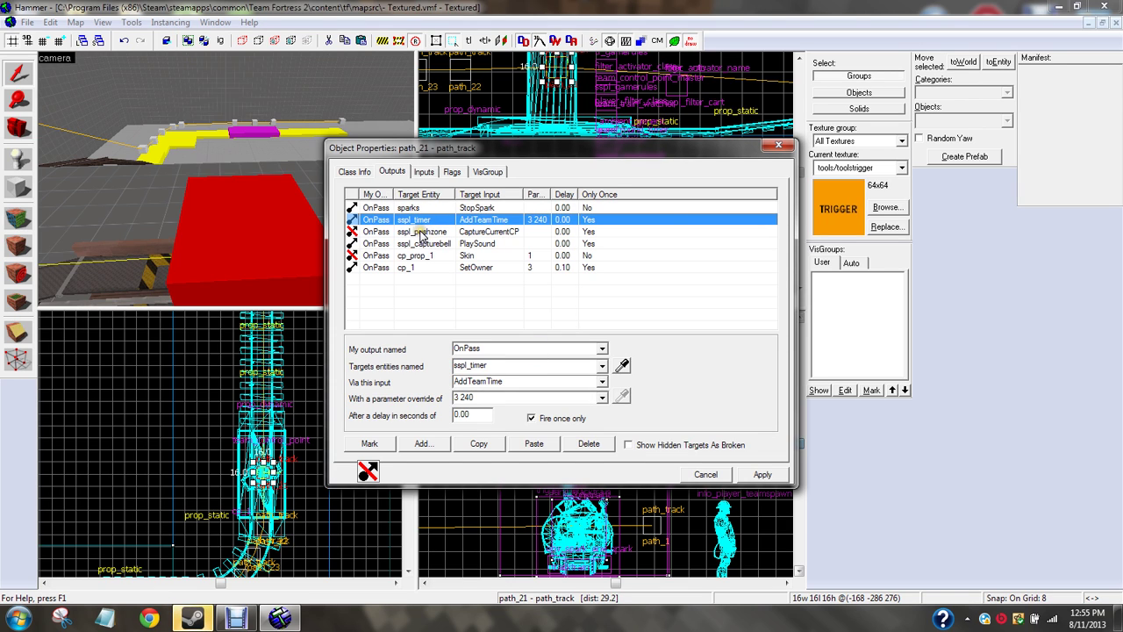
click(420, 233)
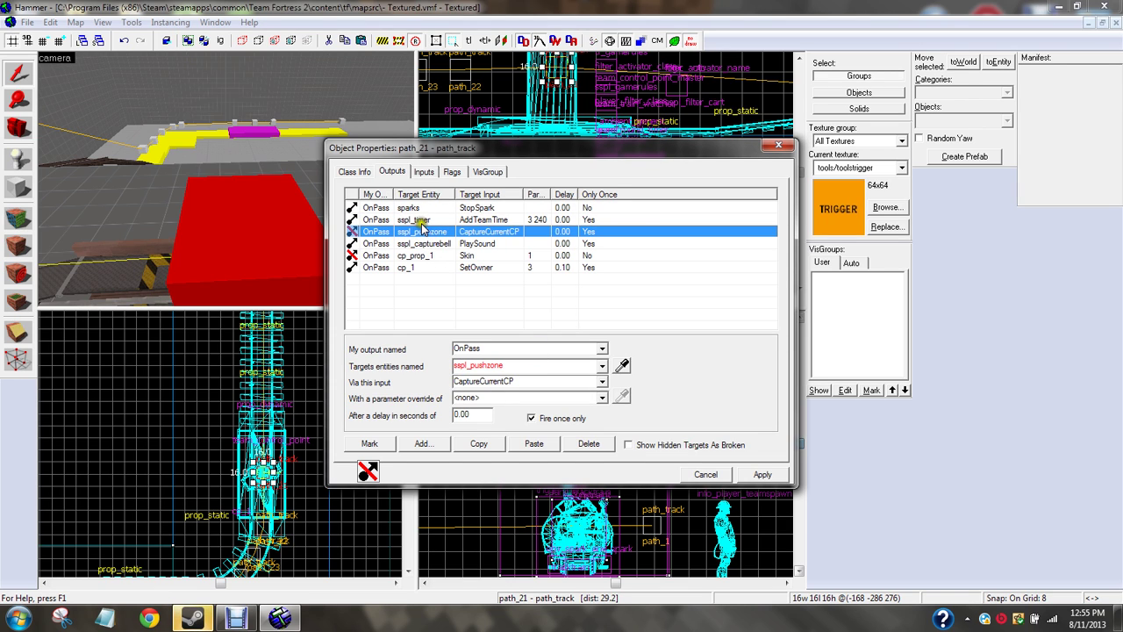
click(423, 221)
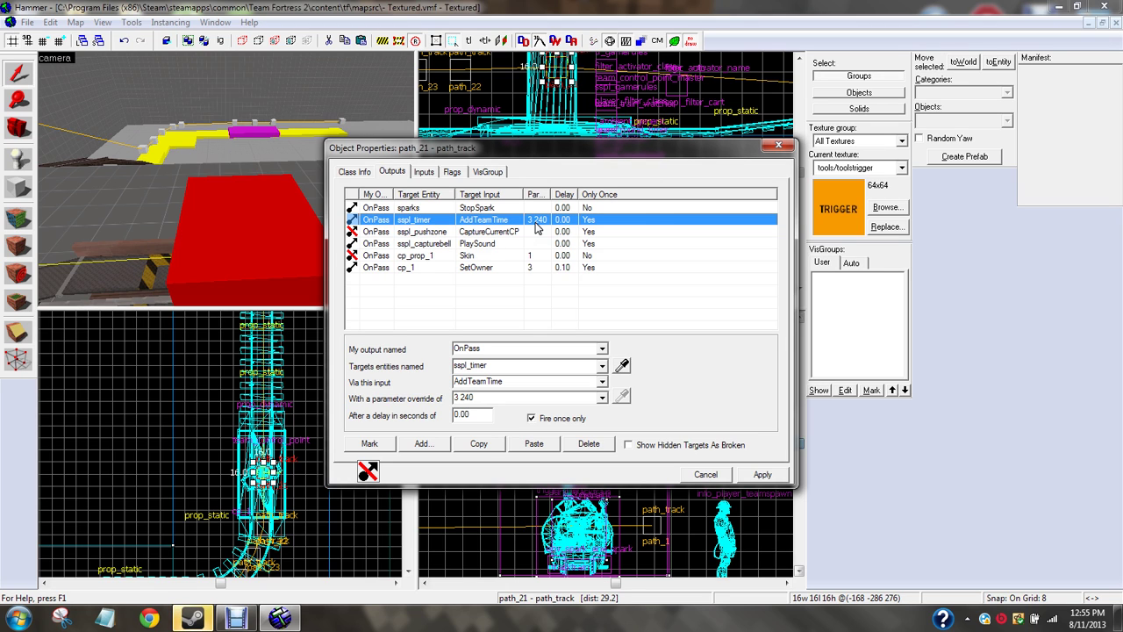
click(532, 232)
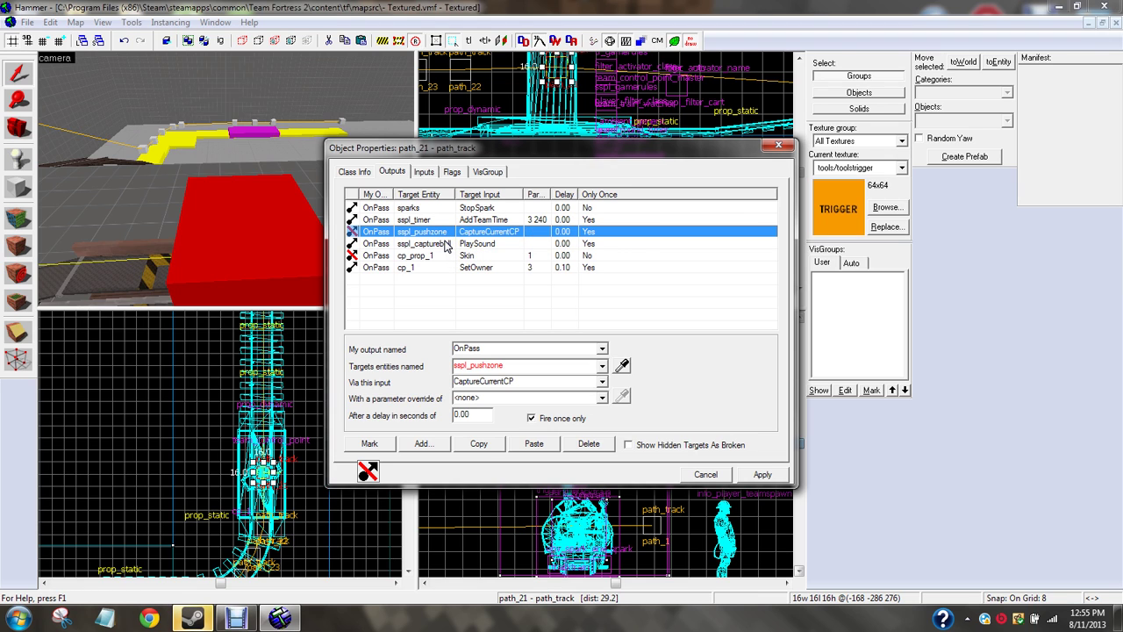
click(600, 369)
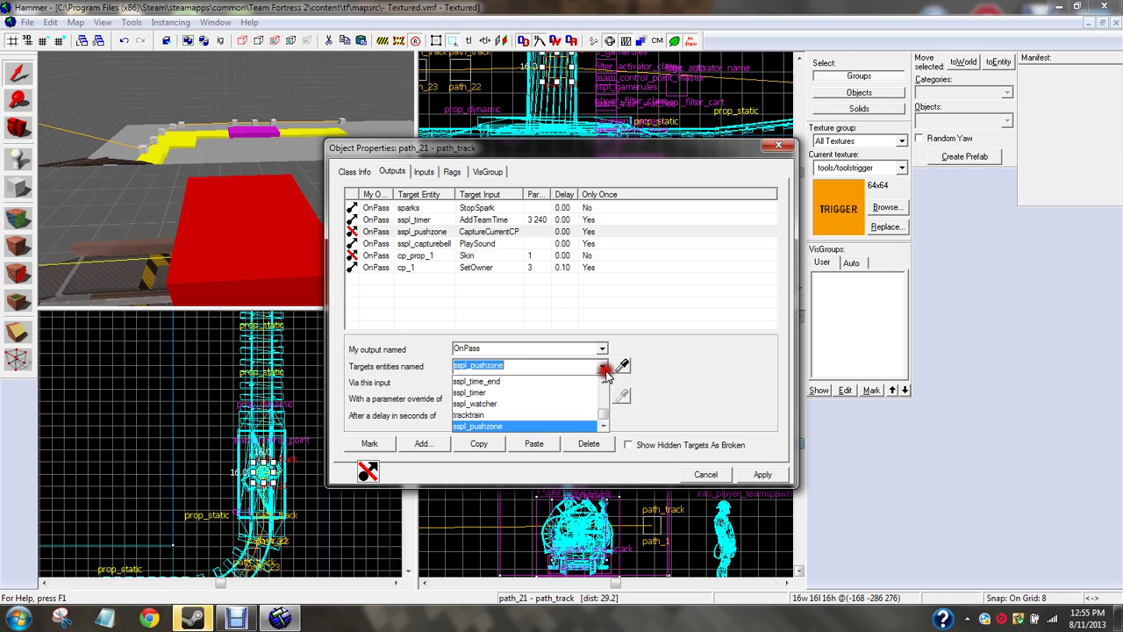
text(cpa)
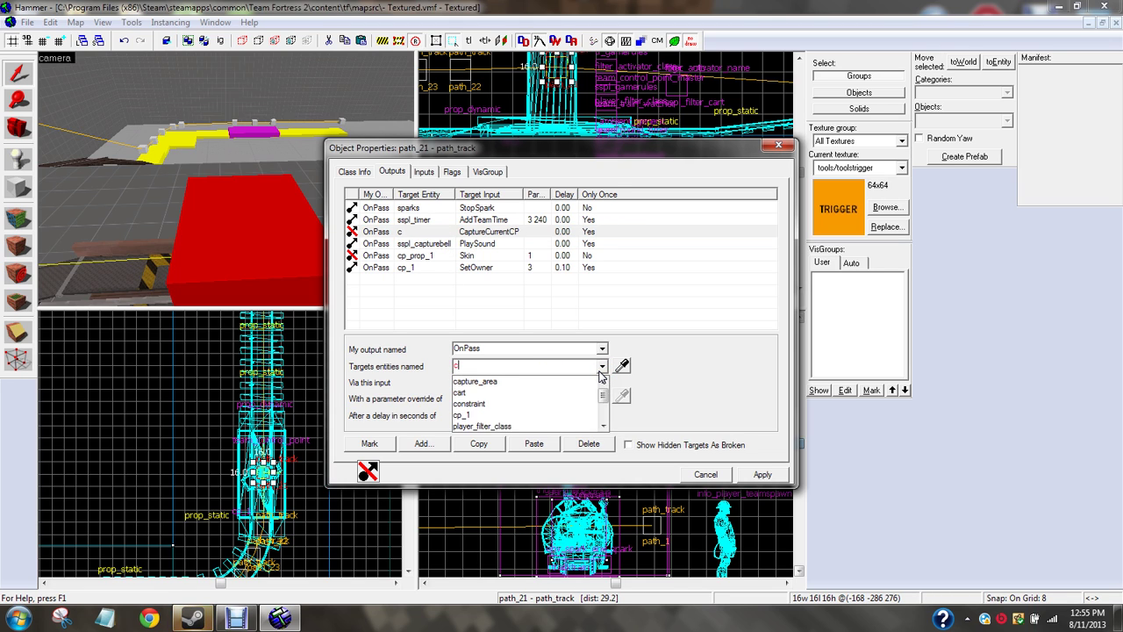
key(BackSpace)
key(BackSpace)
key(BackSpace)
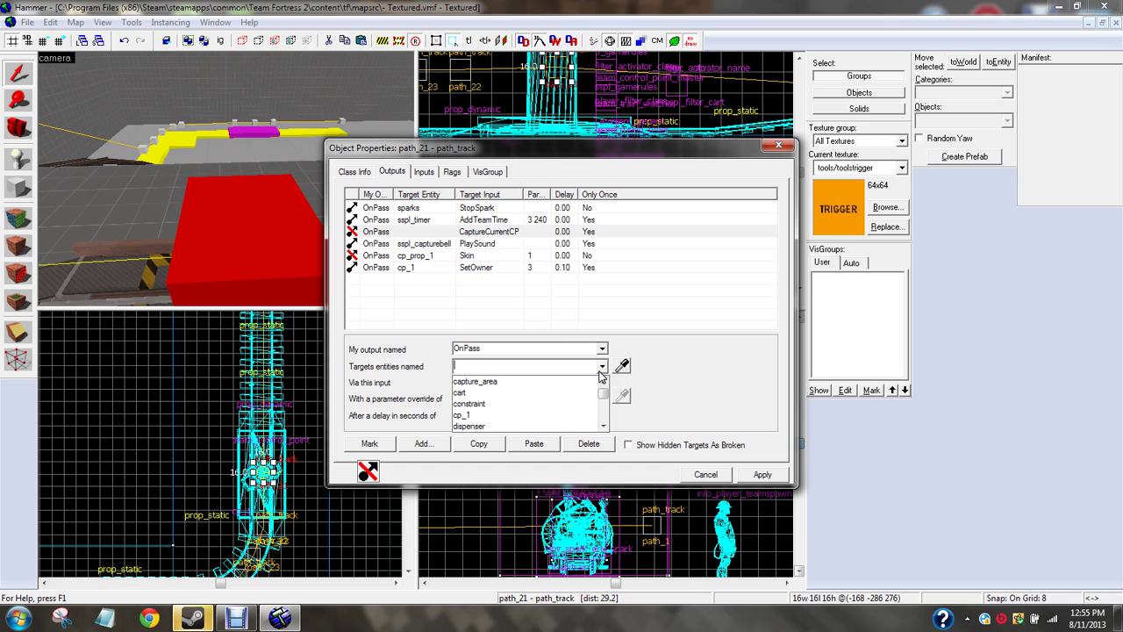
click(494, 382)
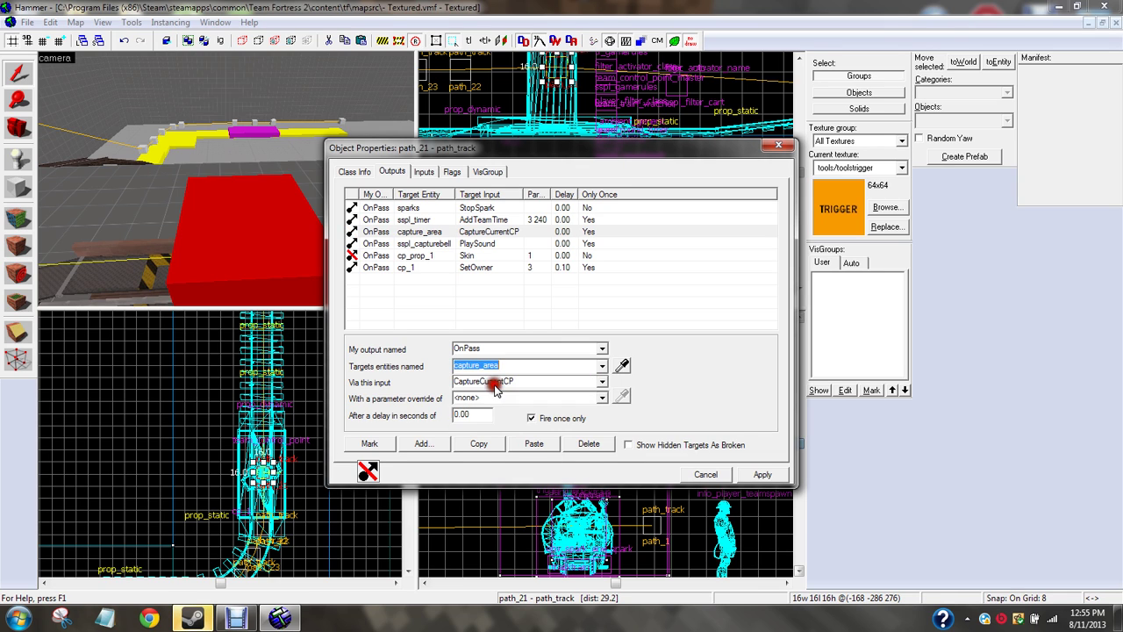
click(762, 475)
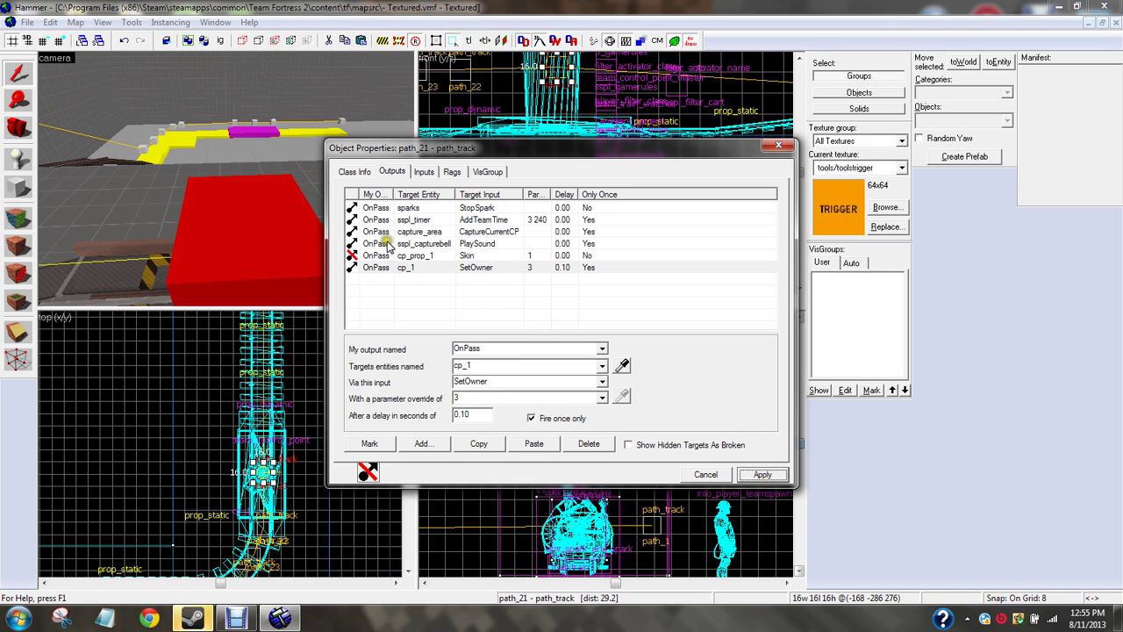
Step: Review path_21's PlaySound output and open the properties of the sspl_capturebell ambient_generic it targets
click(509, 234)
click(498, 244)
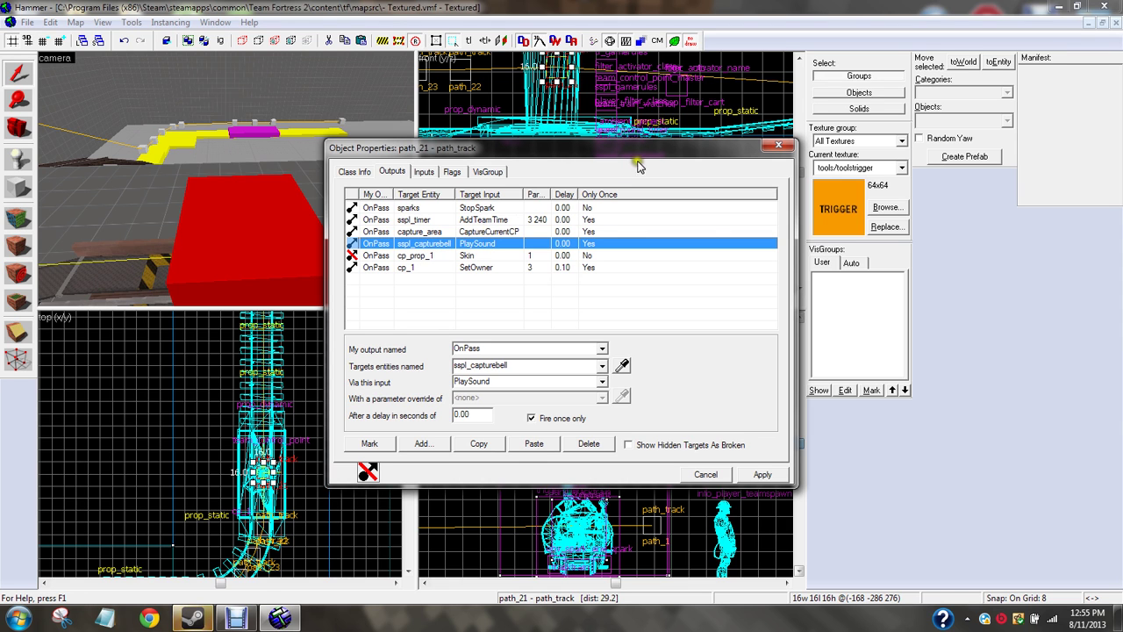
click(778, 146)
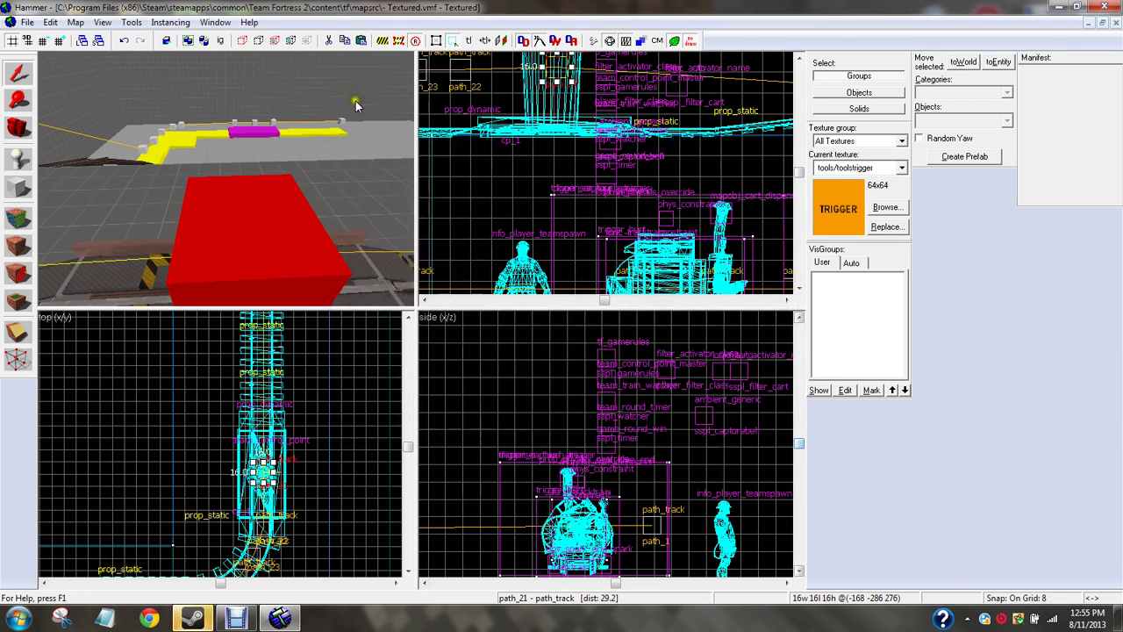
scroll(352, 105, down, 5)
key(w)
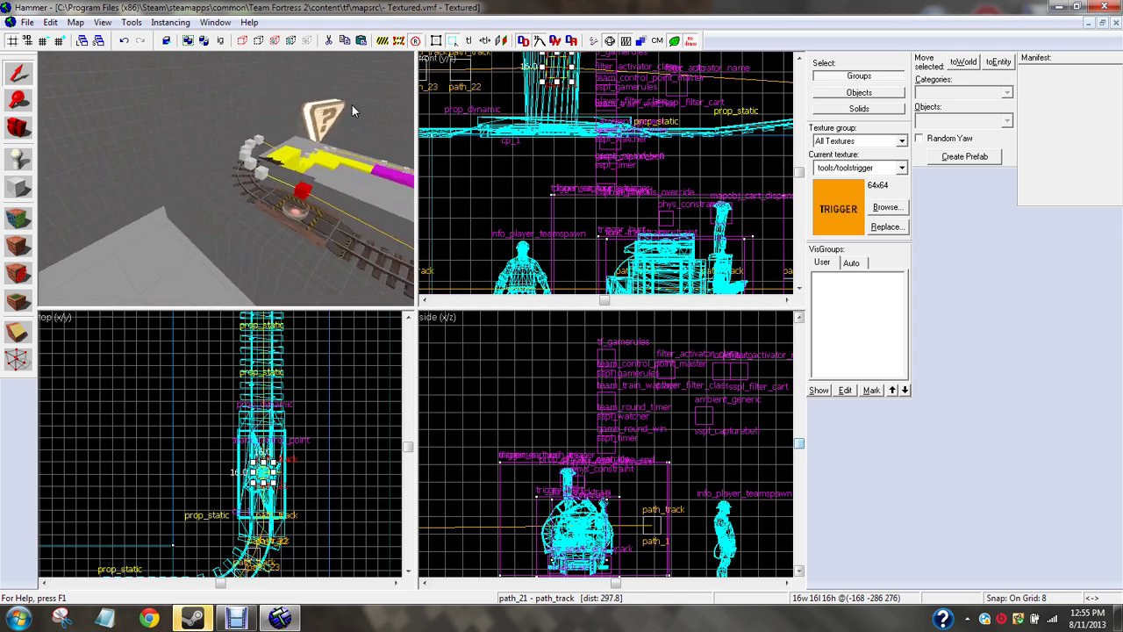
key(w)
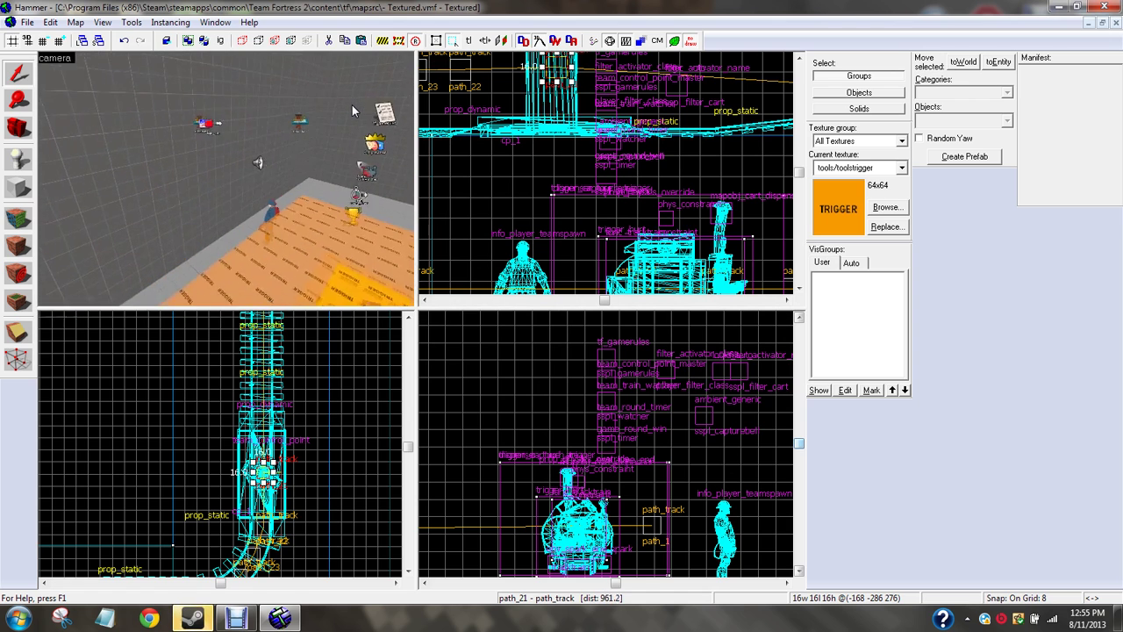
double_click(281, 121)
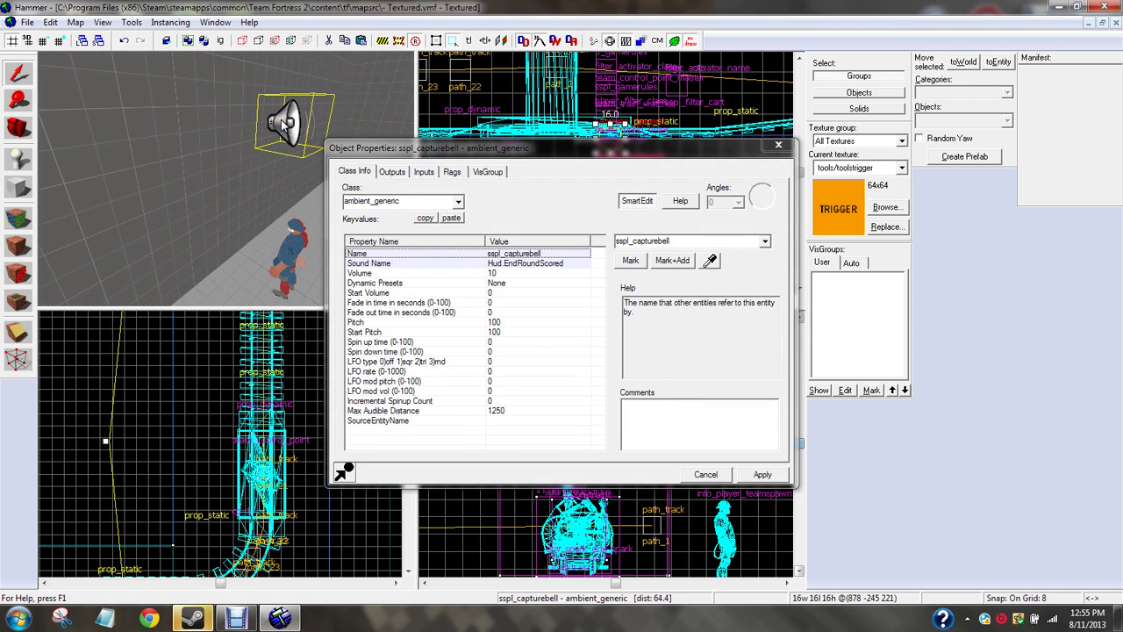
Step: Close the capture bell's properties and check the Skin output targeting cp_prop_1 in path_21's outputs
click(778, 145)
scroll(383, 156, down, 5)
key(w)
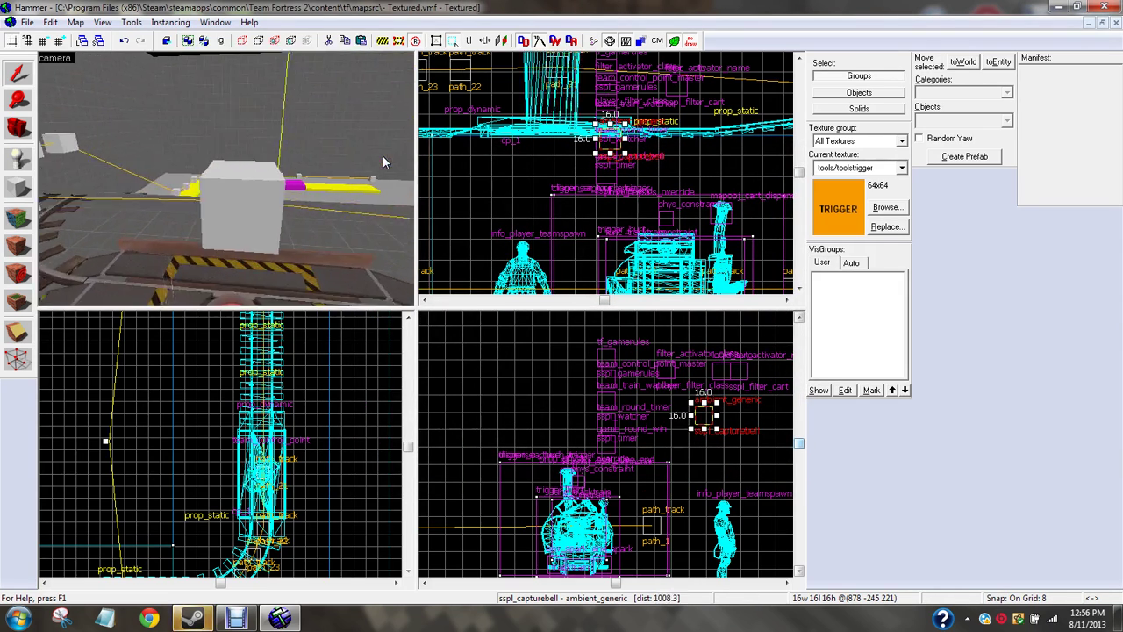
double_click(178, 205)
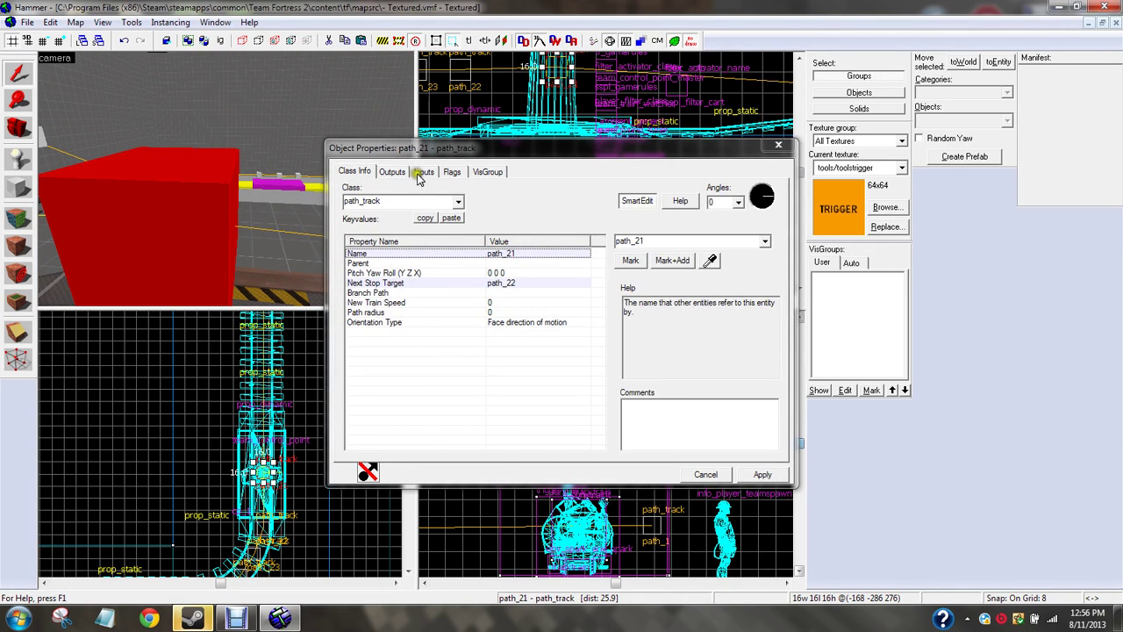
click(421, 174)
click(394, 172)
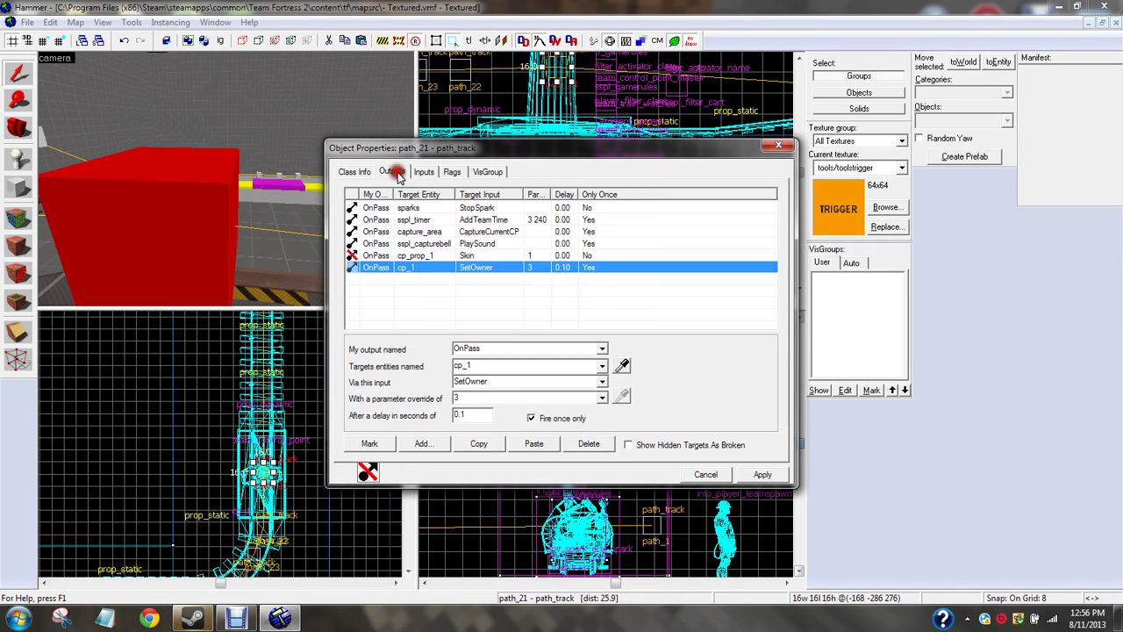
click(420, 255)
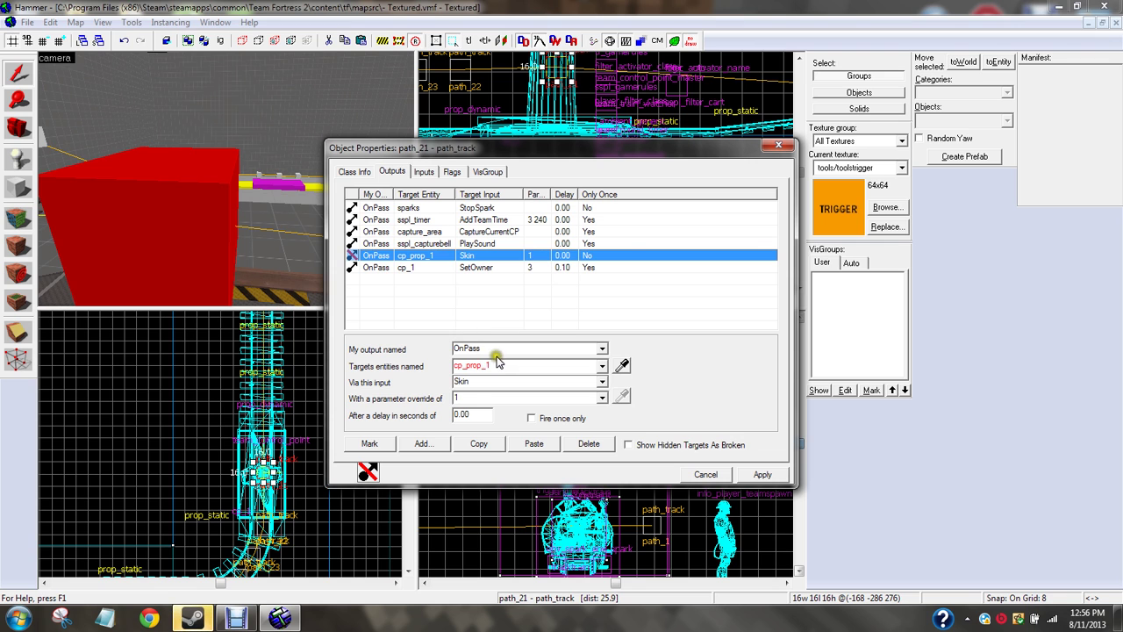
click(771, 151)
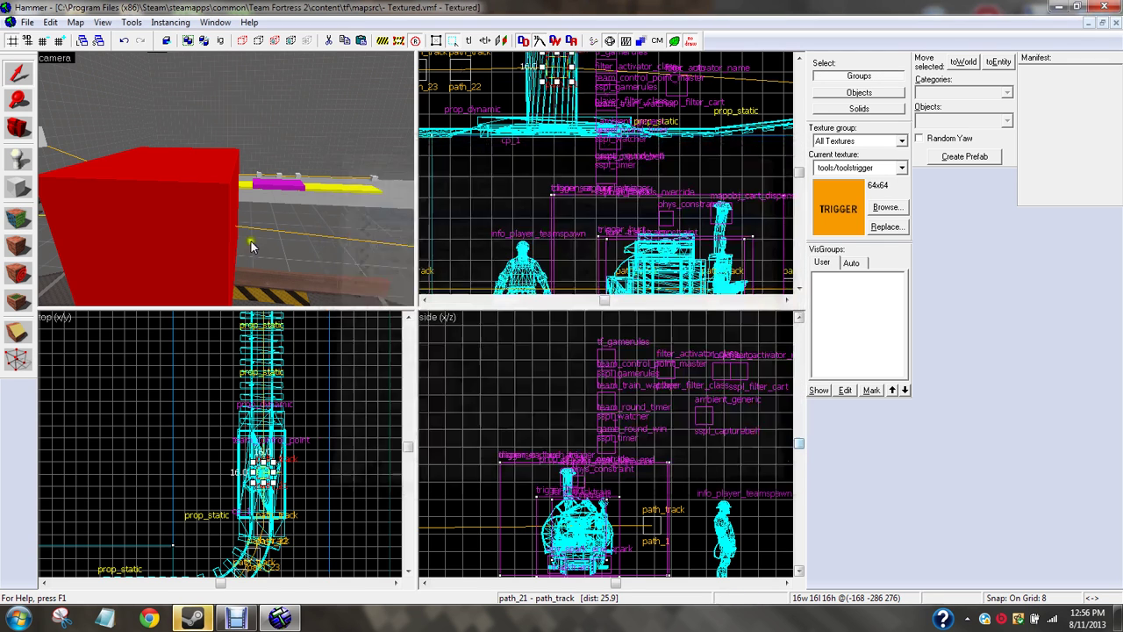
Step: Name the track_midcap.mdl prop_dynamic beneath path_21 cp_prop_1
key(z)
key(w)
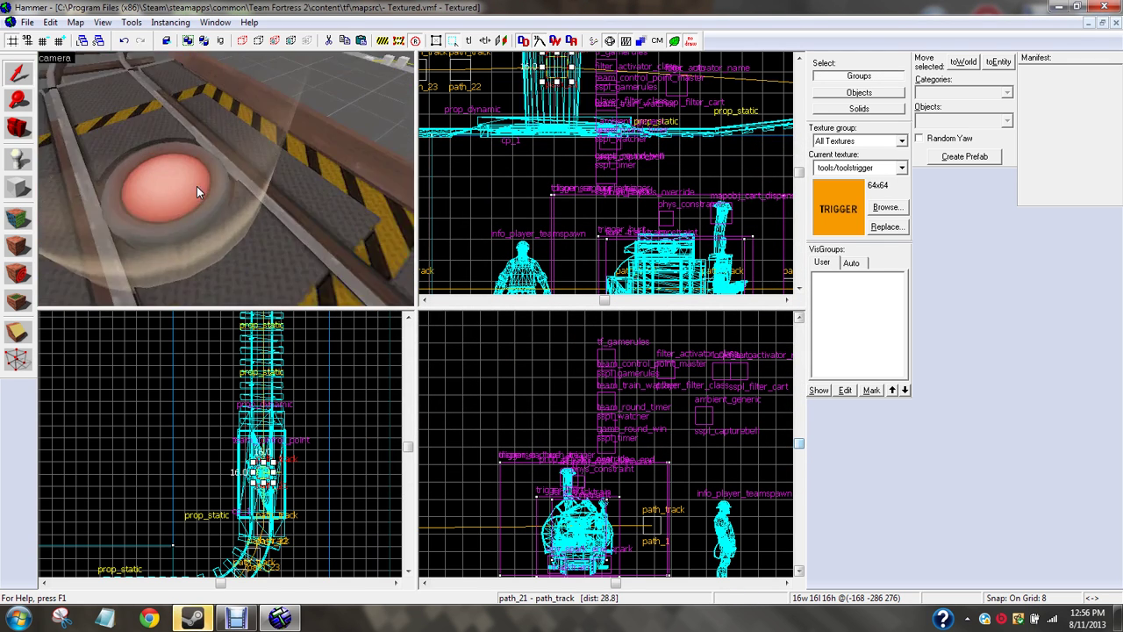
key(z)
double_click(225, 177)
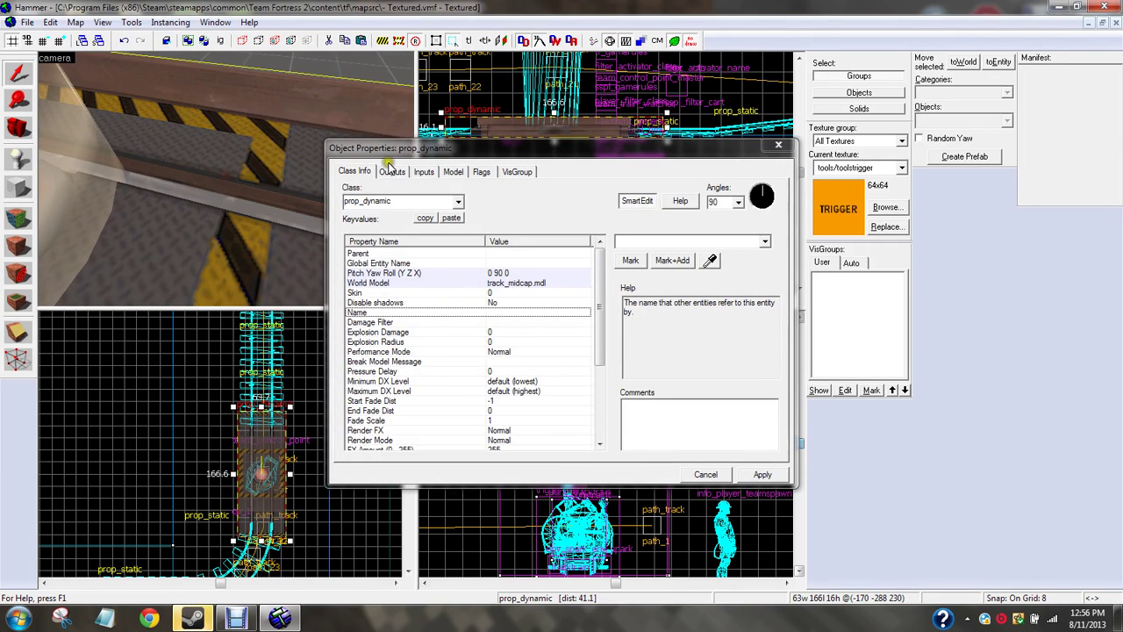
click(391, 171)
click(355, 171)
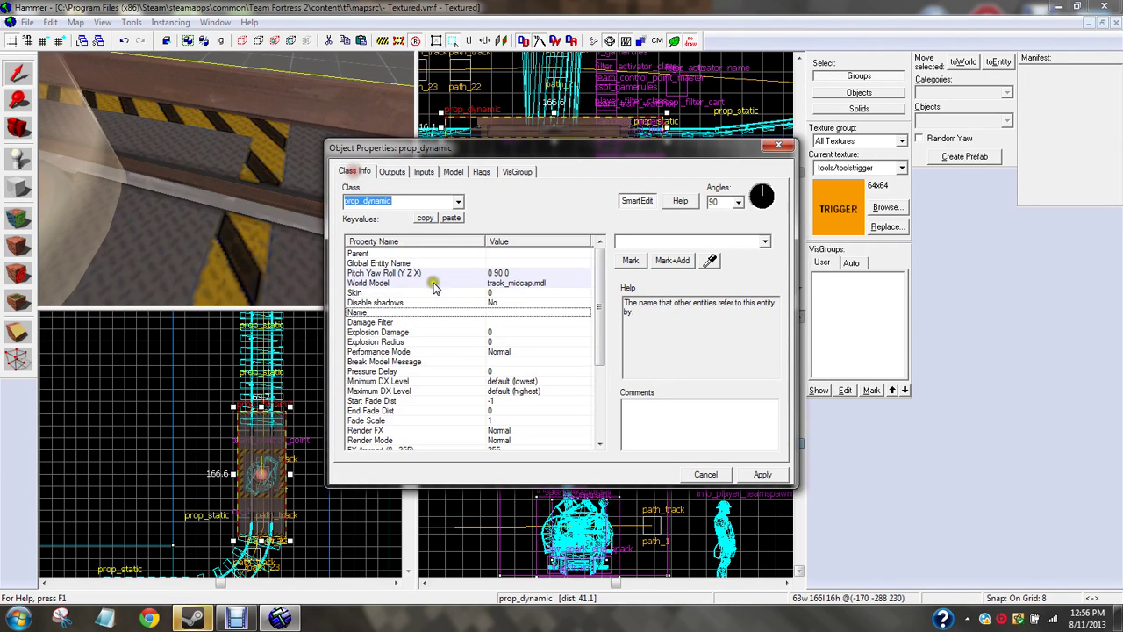
click(628, 243)
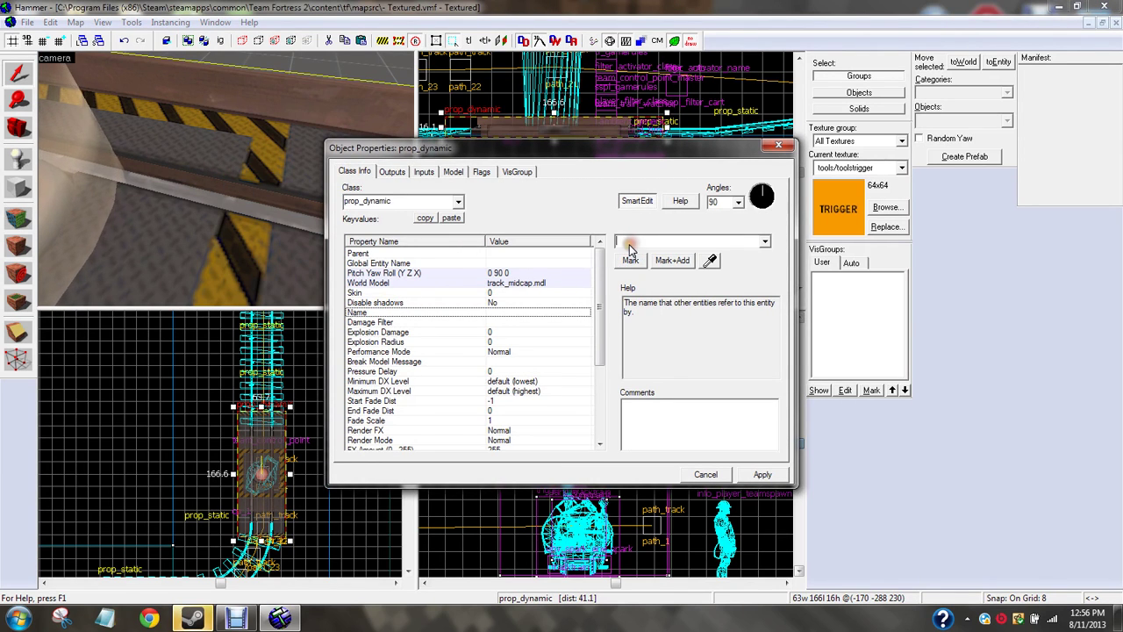
text(cp_prop_1)
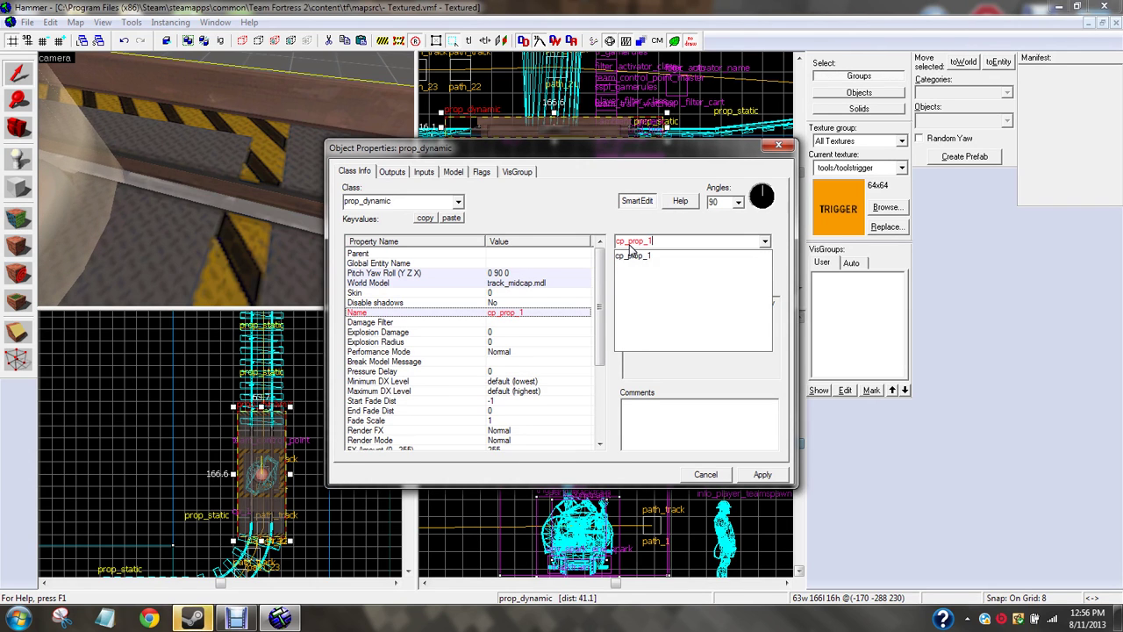
key(Return)
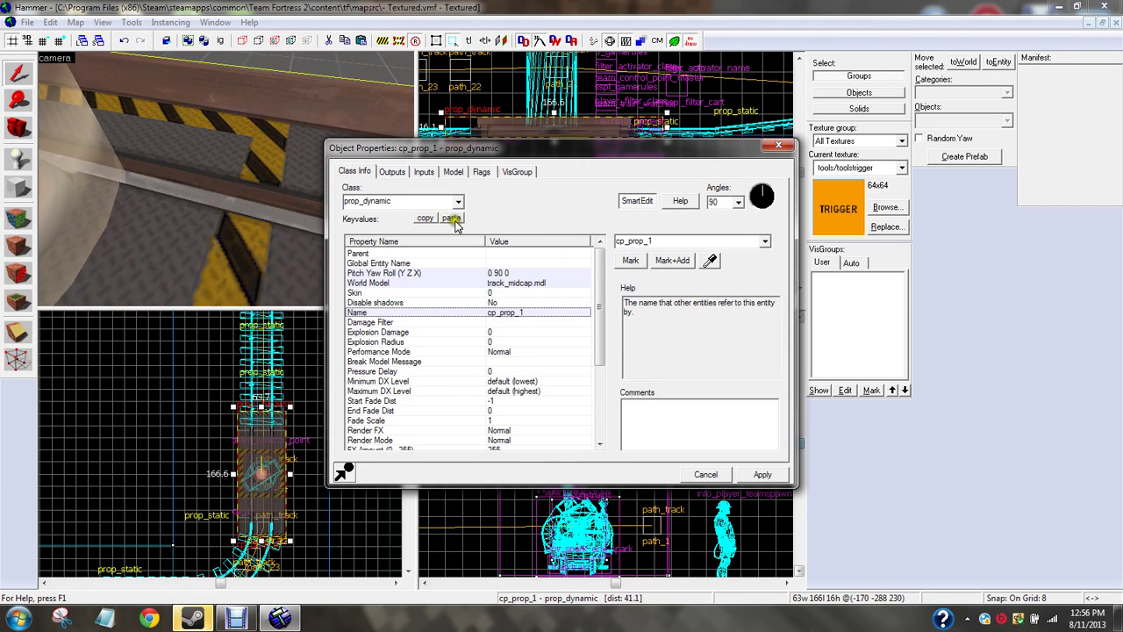
Step: Review the outputs and flags of path_21, including its targets after naming the control point prop
key(z)
click(222, 86)
key(z)
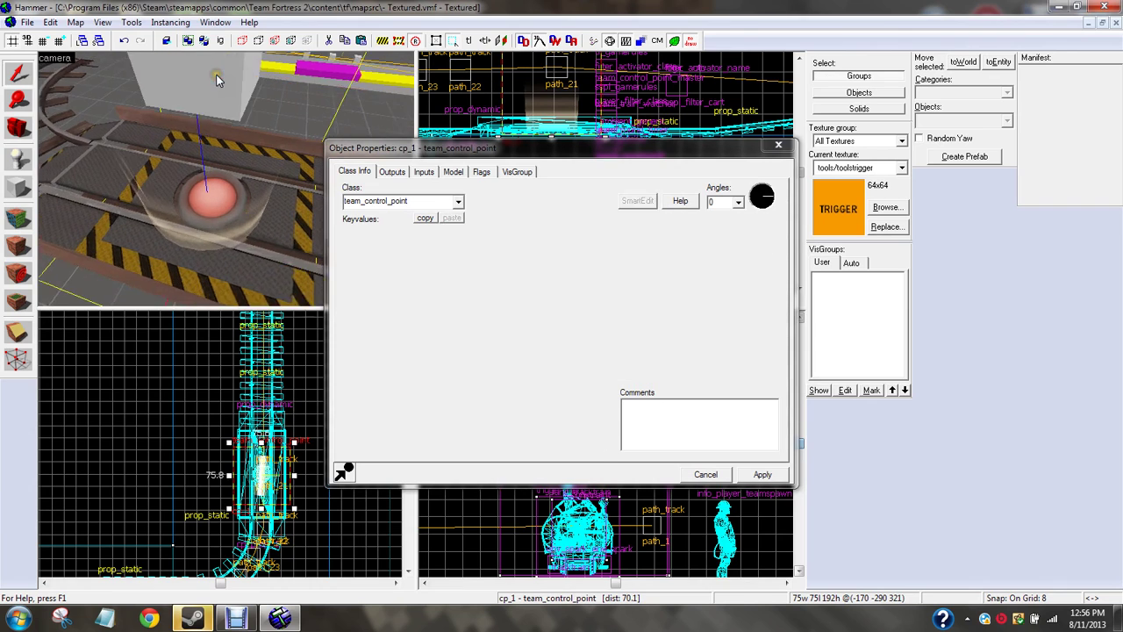
scroll(216, 77, down, 2)
click(222, 166)
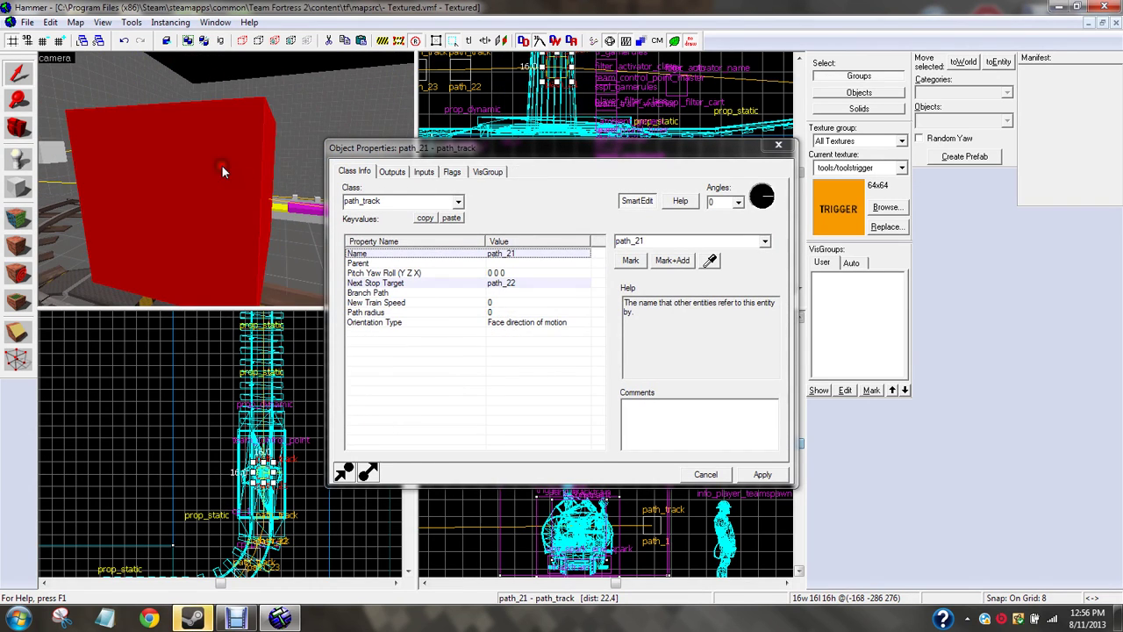
click(392, 172)
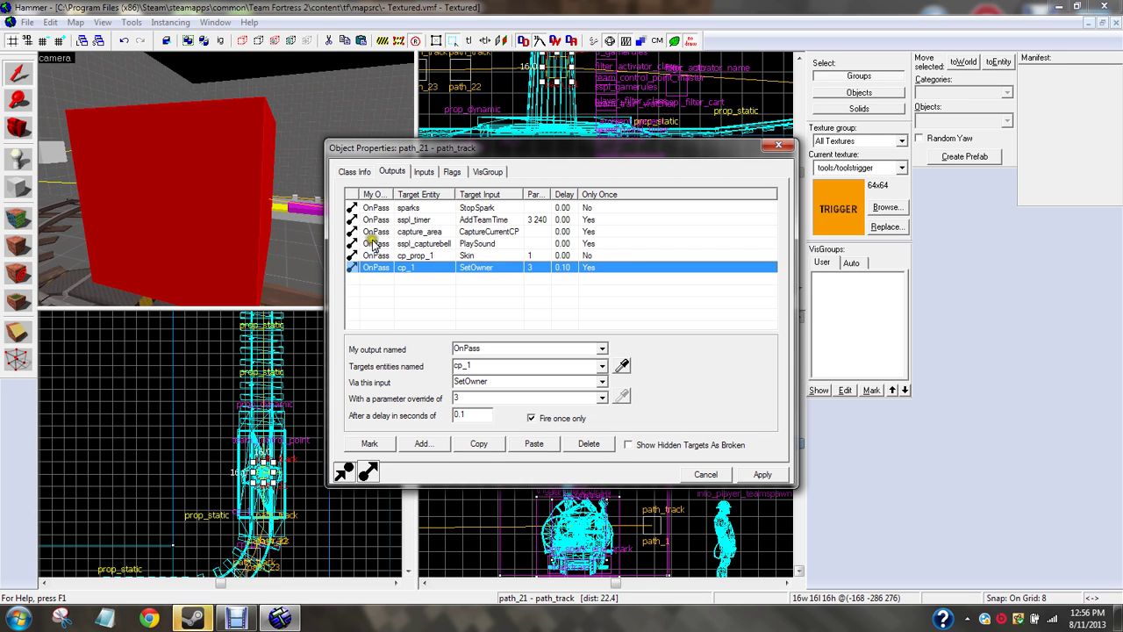
click(450, 174)
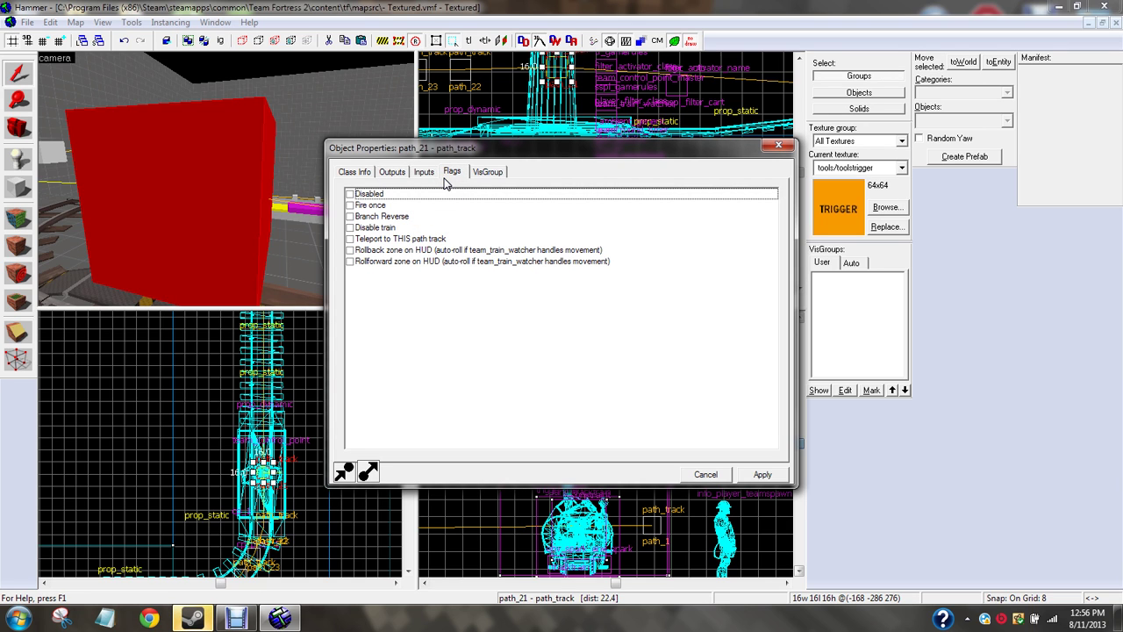
click(779, 145)
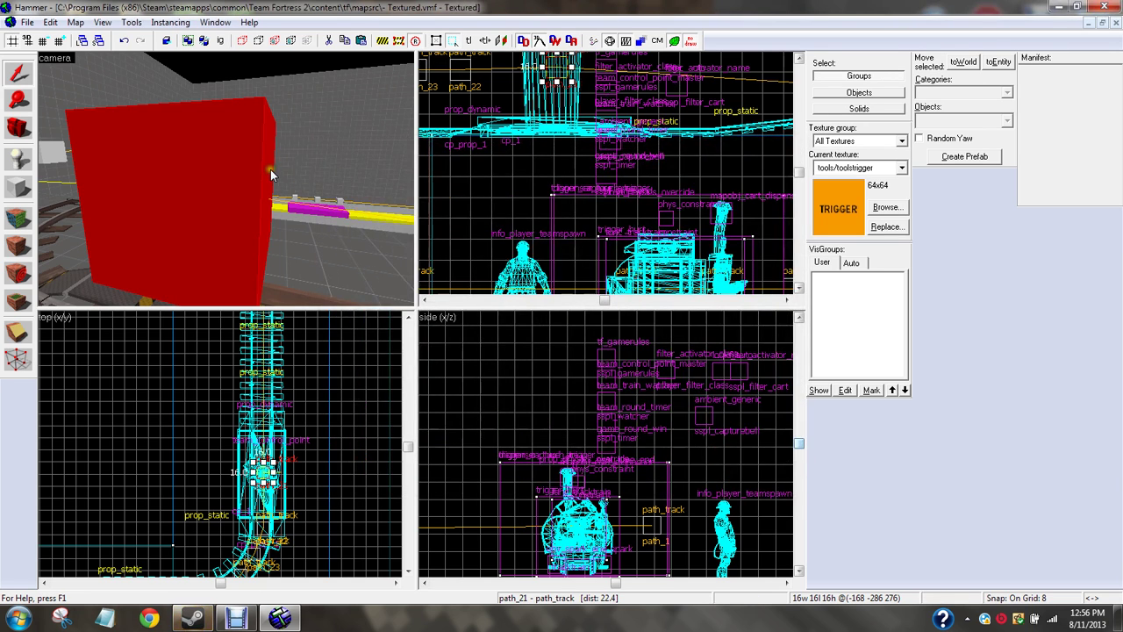
Step: Add another OnPass output to path_21 with capture_area as its target entity and close the properties
scroll(271, 176, down, 1)
key(s)
key(w)
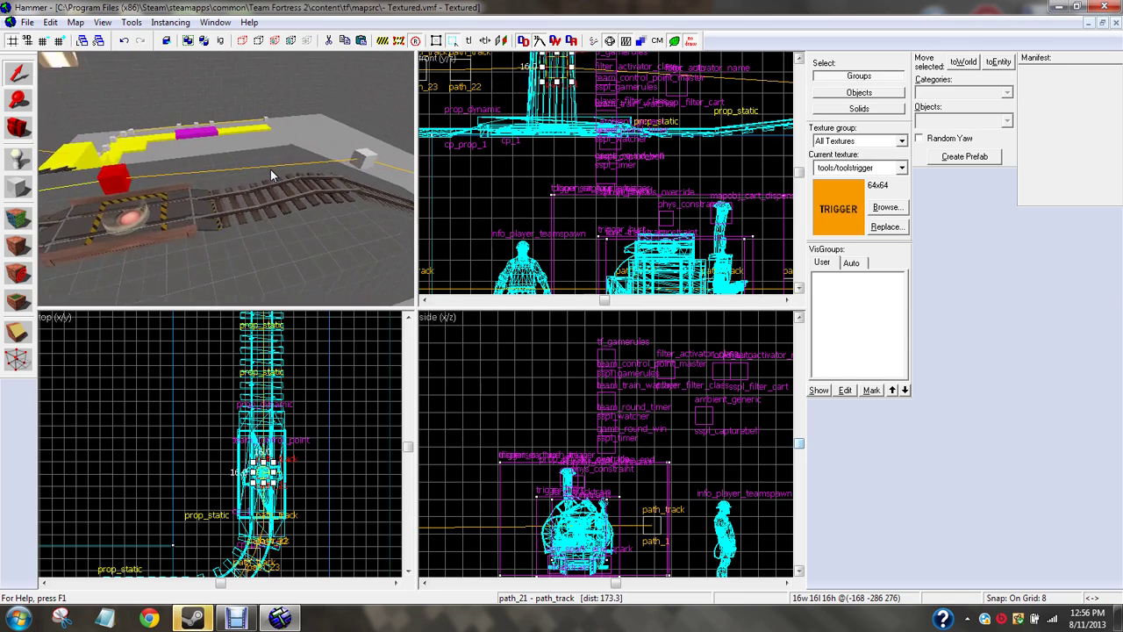
key(w)
key(s)
key(z)
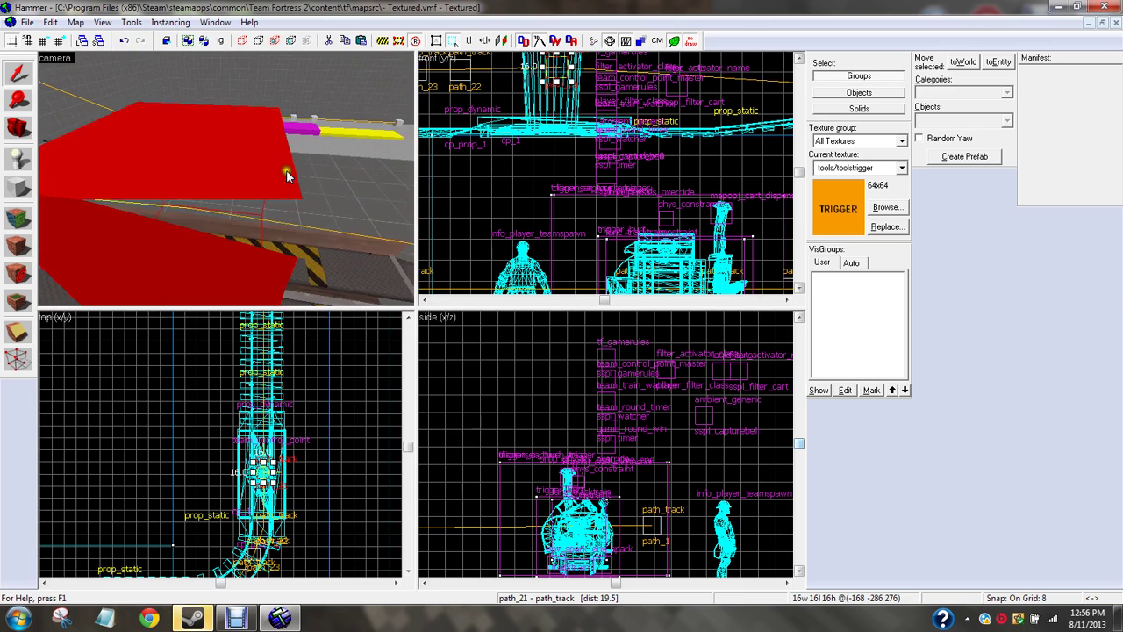
scroll(231, 193, down, 1)
double_click(212, 194)
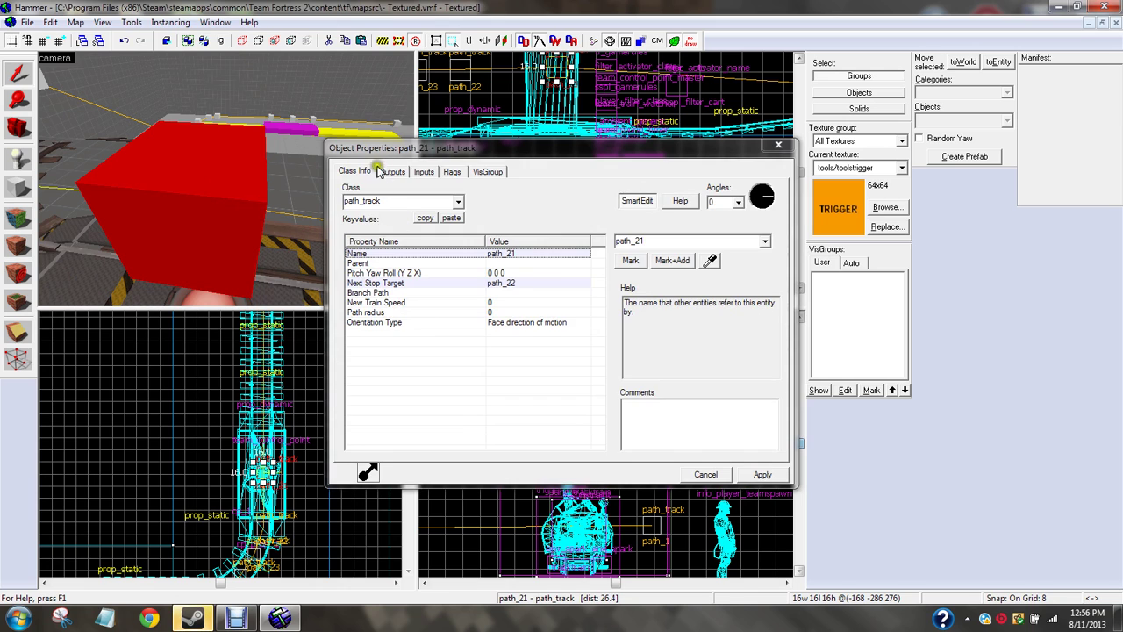
click(381, 170)
click(337, 173)
click(392, 171)
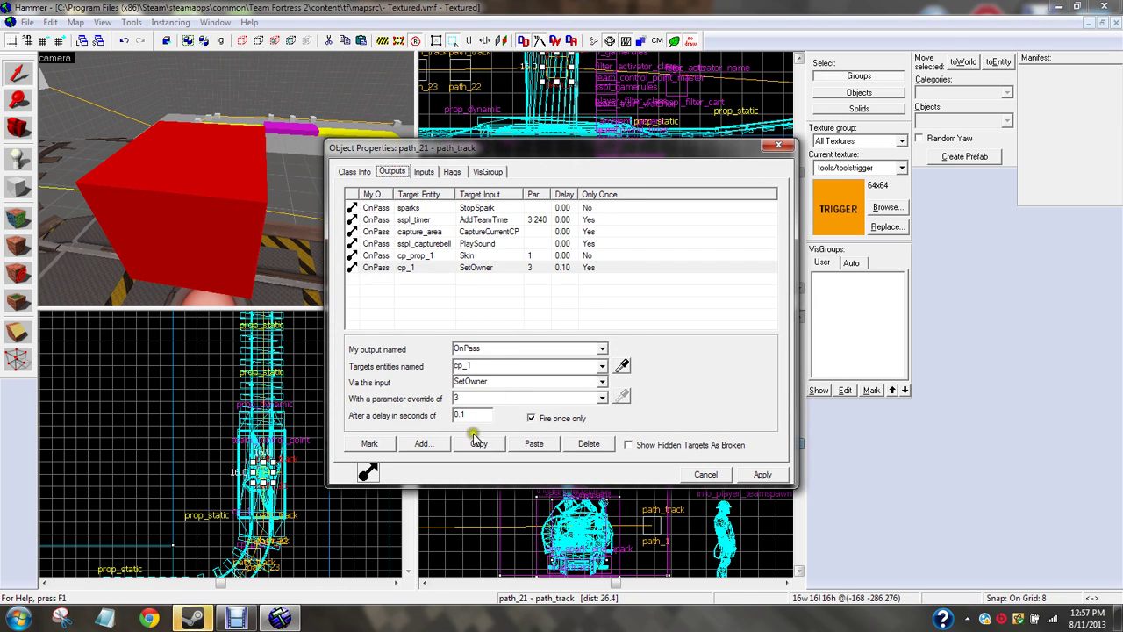
click(421, 444)
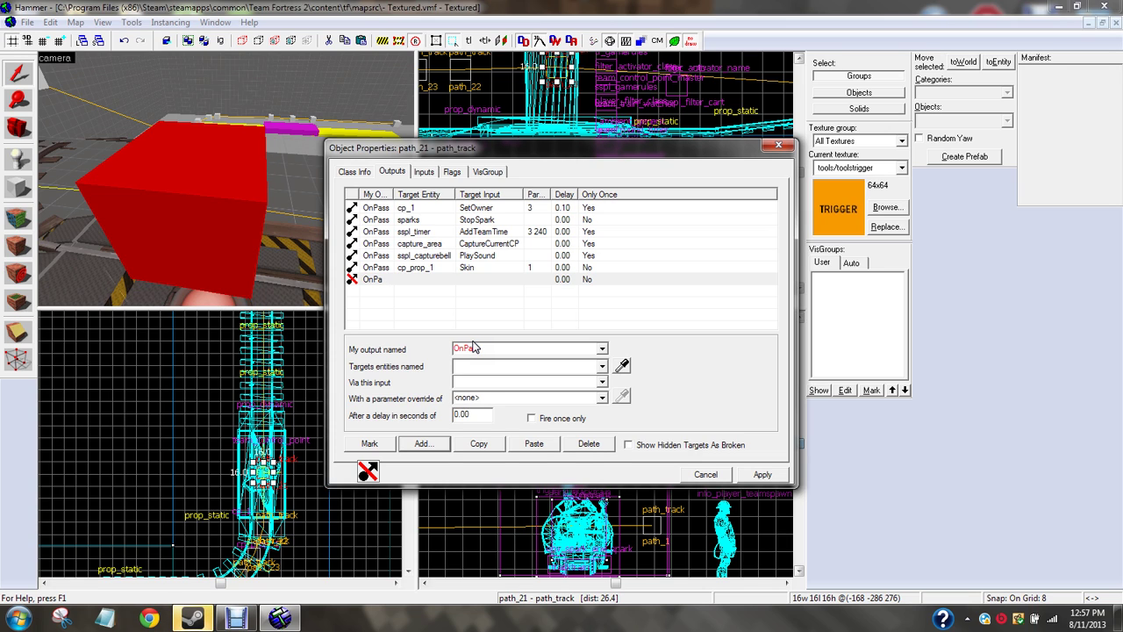
click(602, 368)
text(d)
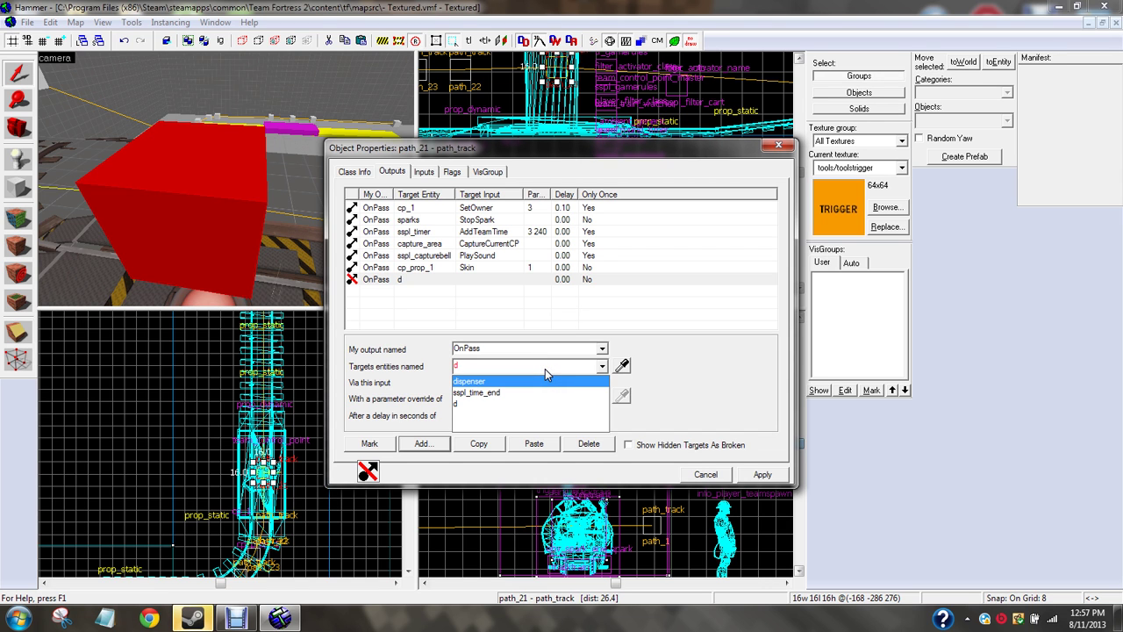
key(BackSpace)
click(644, 363)
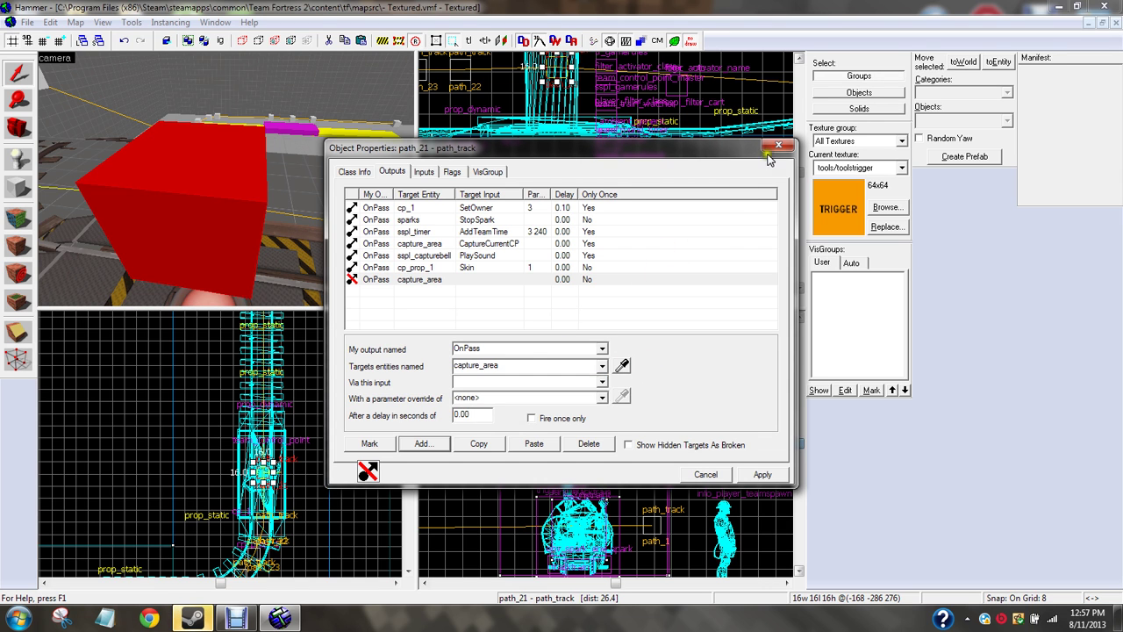
click(778, 147)
Step: Examine the track around path_21 and the cp_prop_1 platform from several angles, leaving nothing selected
key(s)
key(d)
key(a)
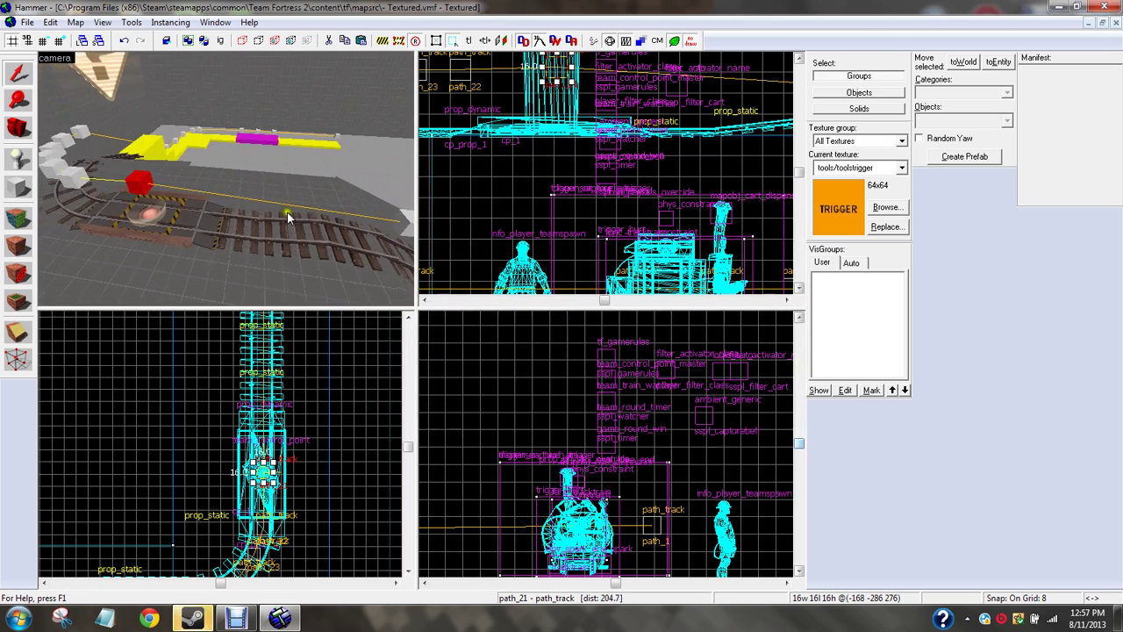
key(w)
key(d)
key(a)
key(d)
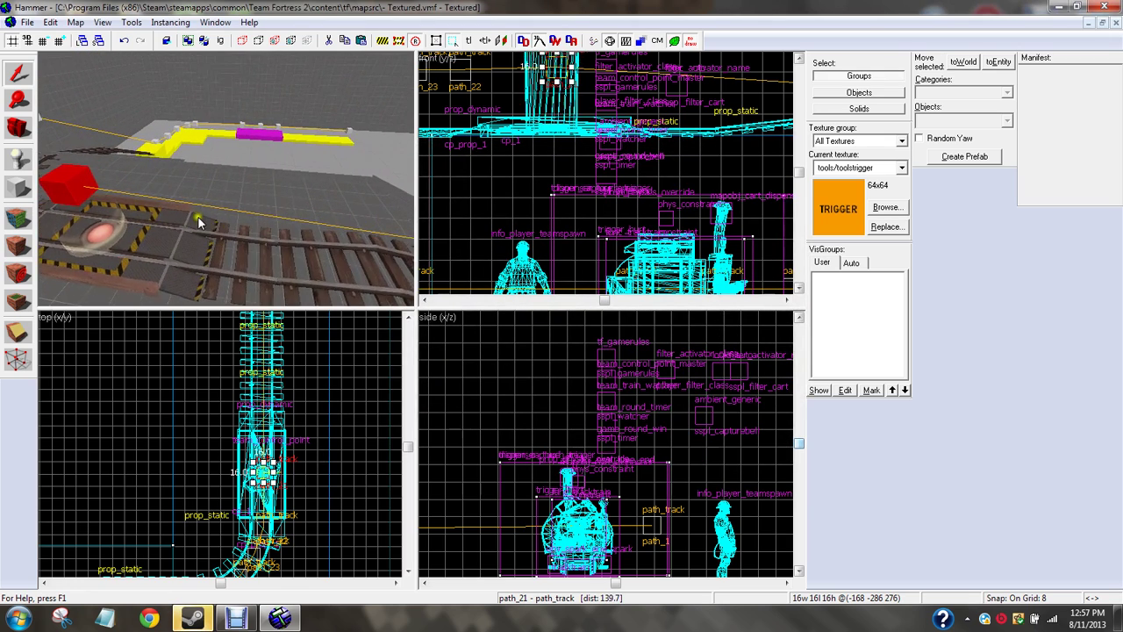
key(d)
key(a)
key(d)
key(a)
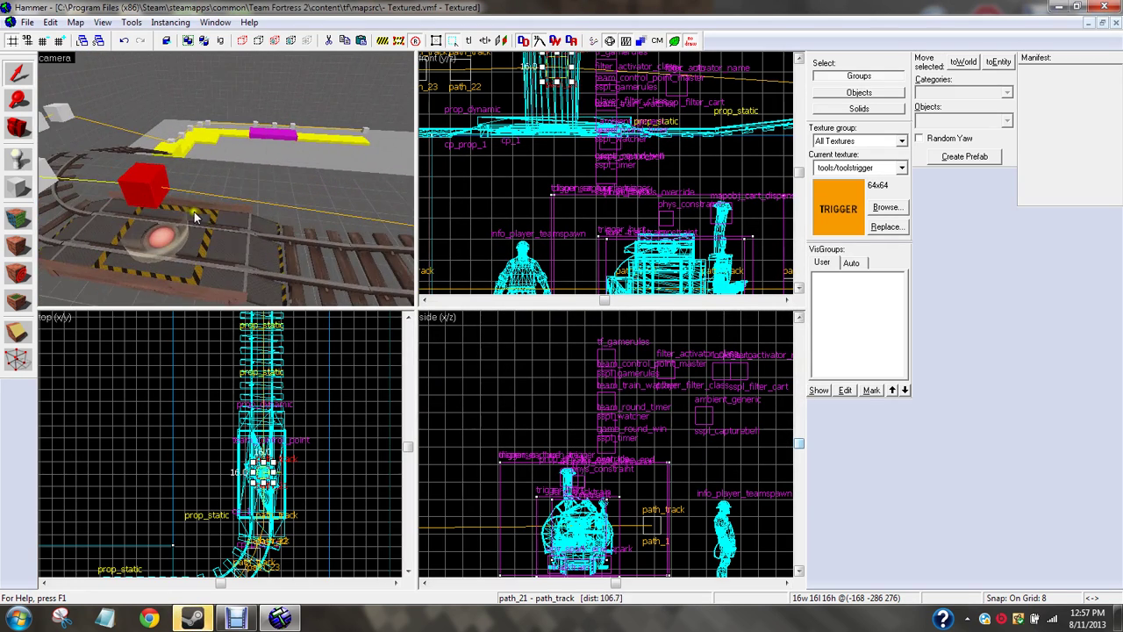
click(240, 213)
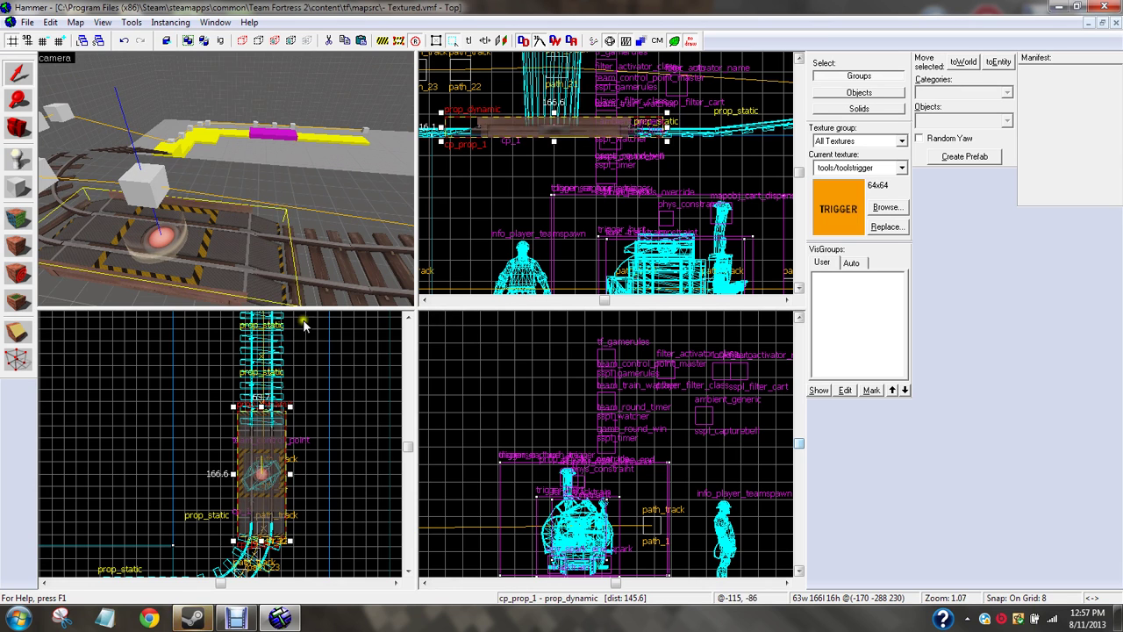
key(Escape)
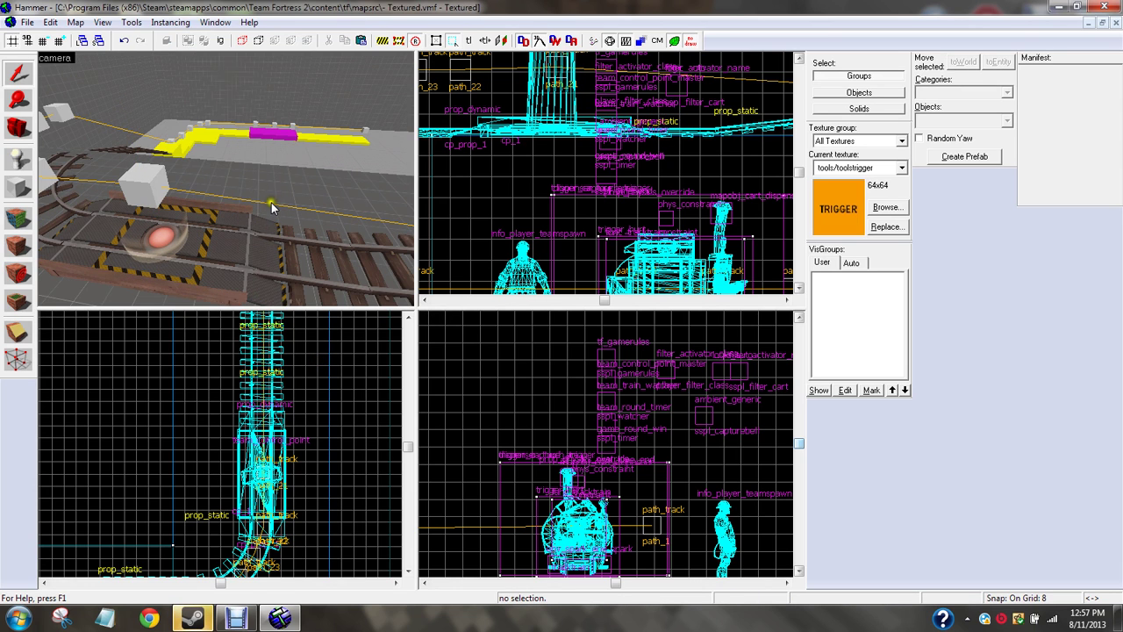
Step: Retarget path_21's incomplete capture_area output to path_10 with DisableAlternatePath as its input
key(w)
key(a)
double_click(204, 183)
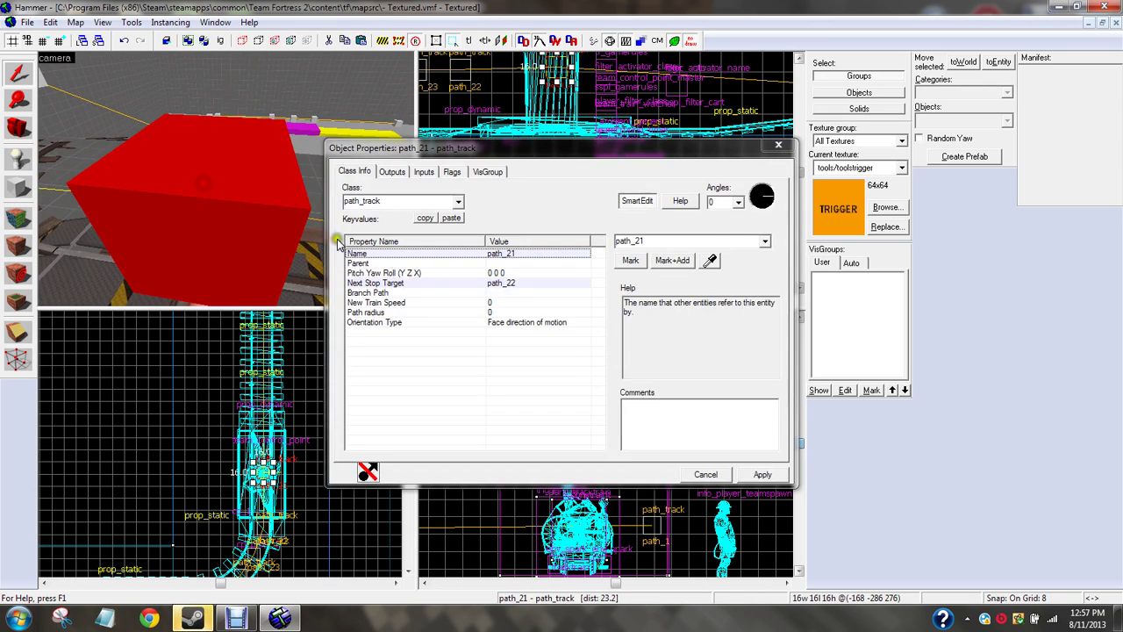
click(400, 172)
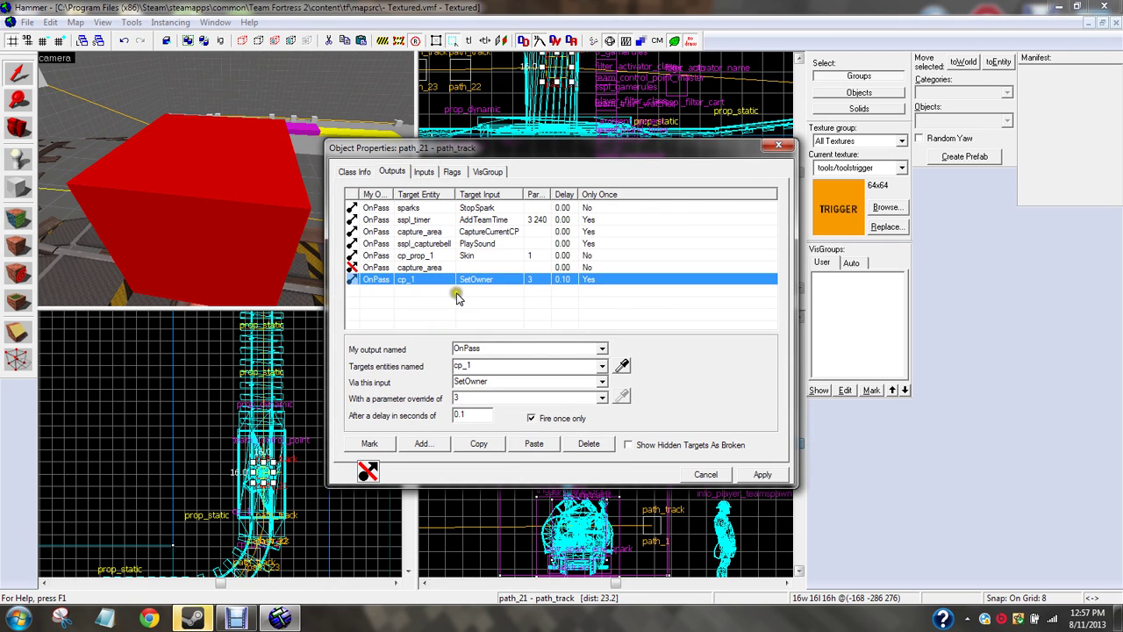
click(392, 267)
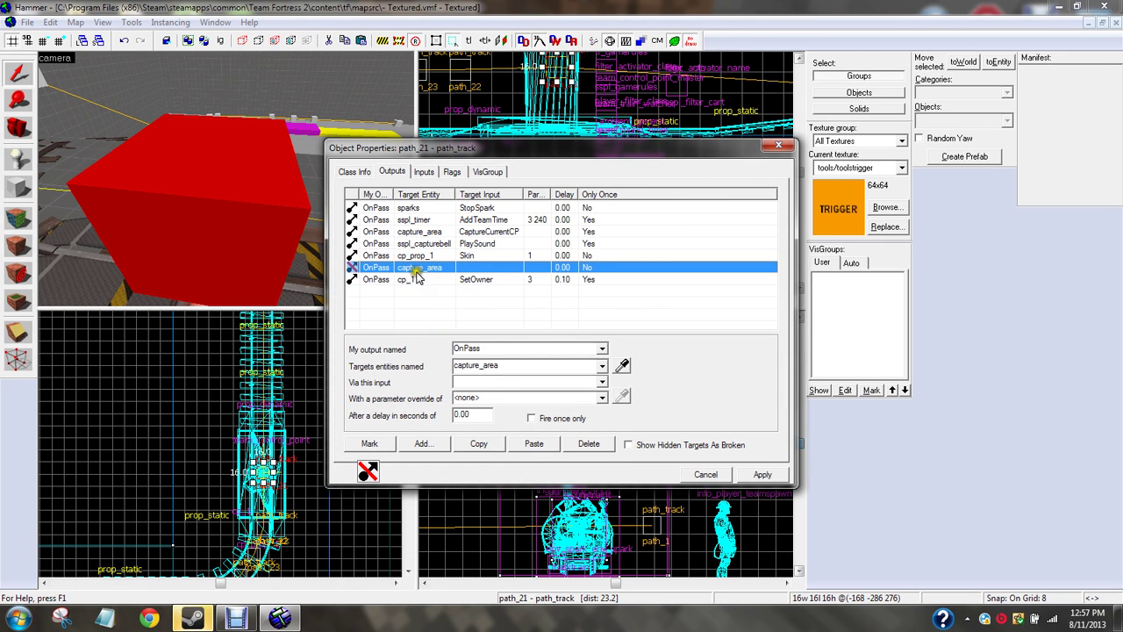
click(602, 367)
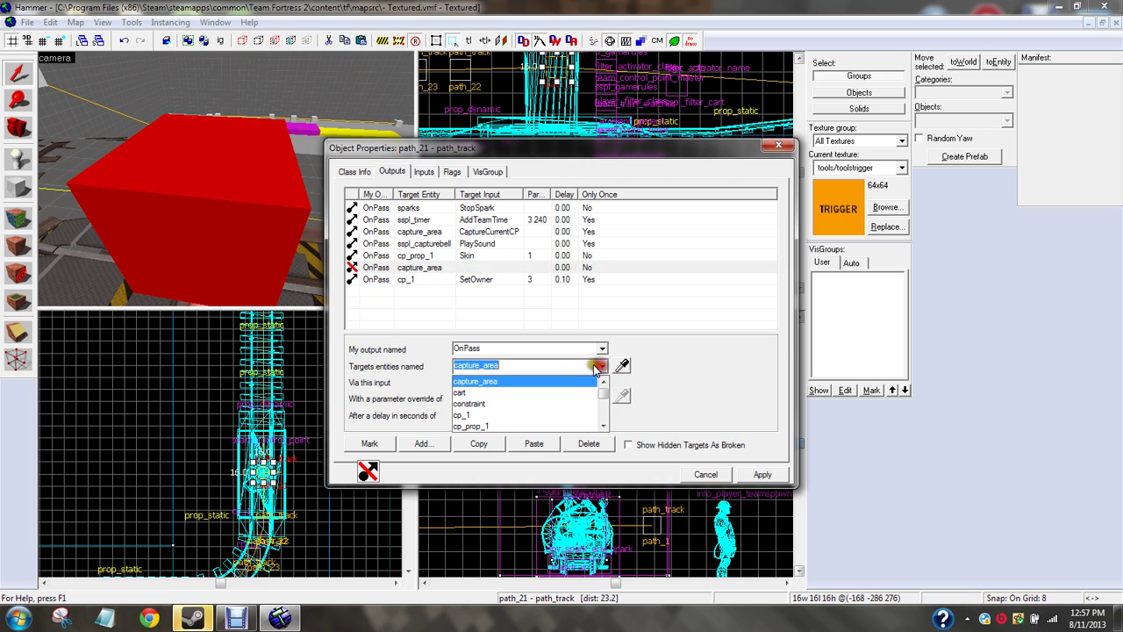
key(BackSpace)
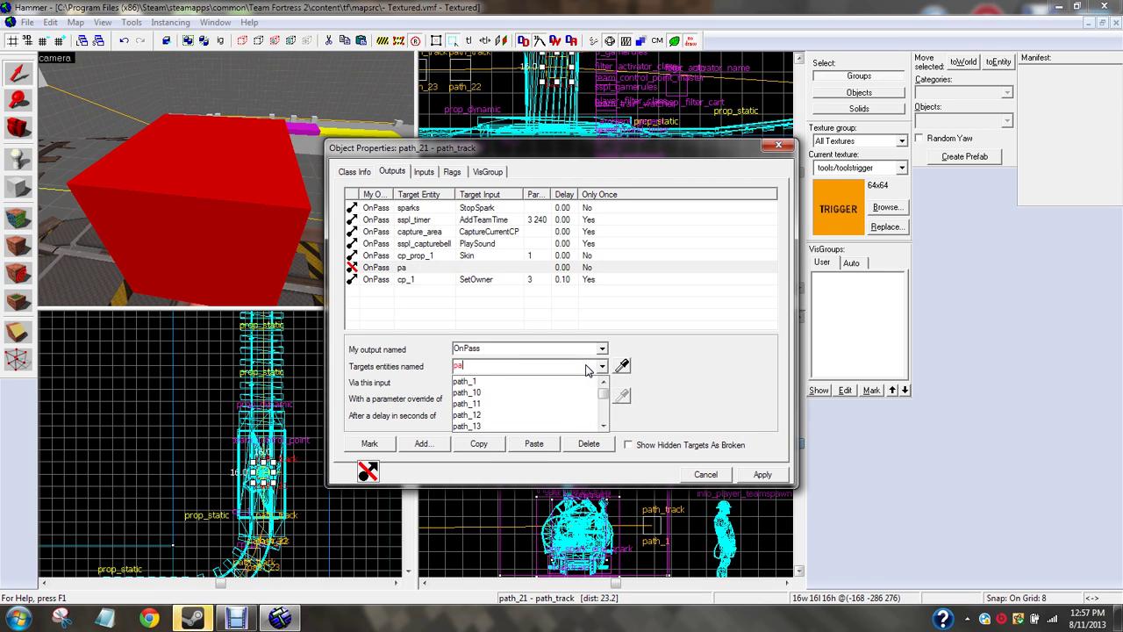
click(527, 392)
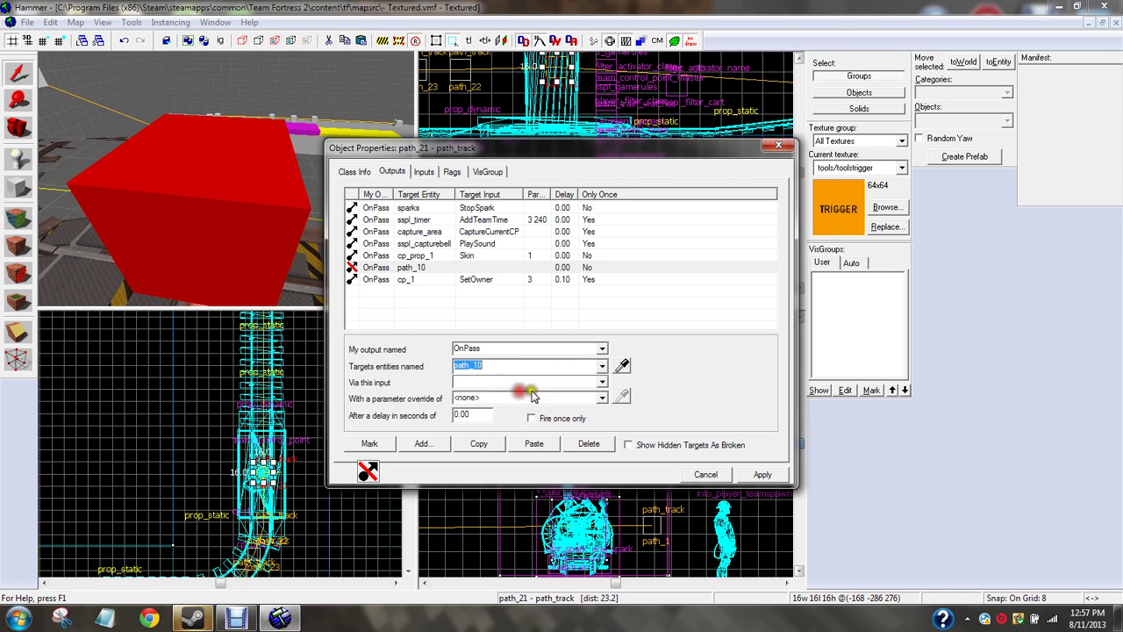
click(602, 383)
text(DisableAlternatePath)
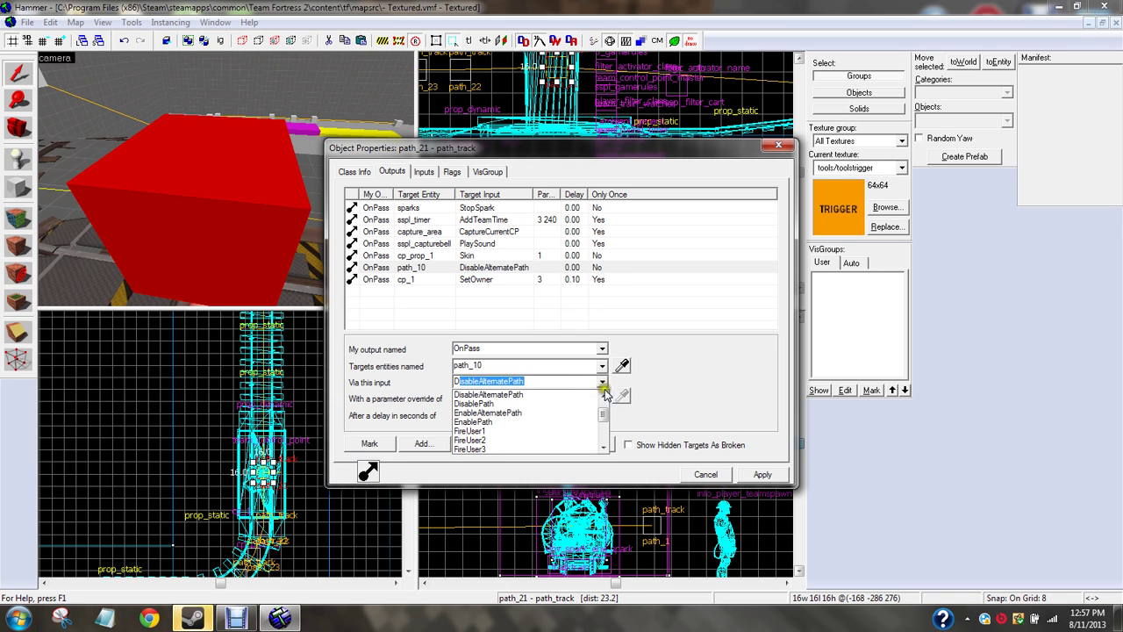
click(683, 376)
Step: Delete the OnPass output above the cp_1 SetOwner output from path_21 and close the properties
click(473, 273)
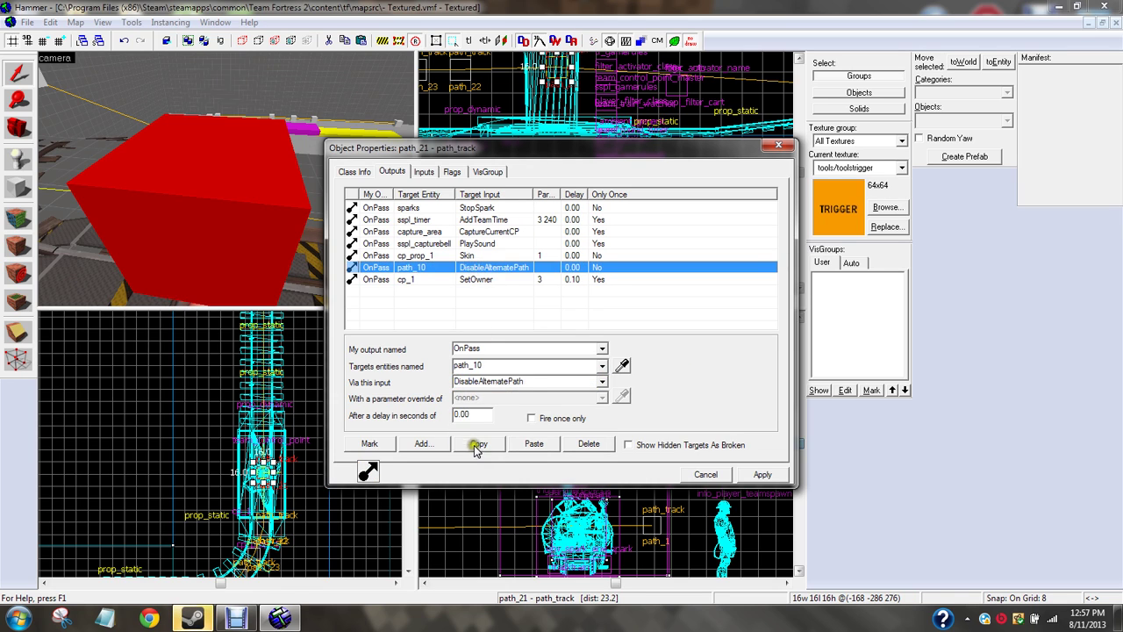
click(583, 441)
click(521, 316)
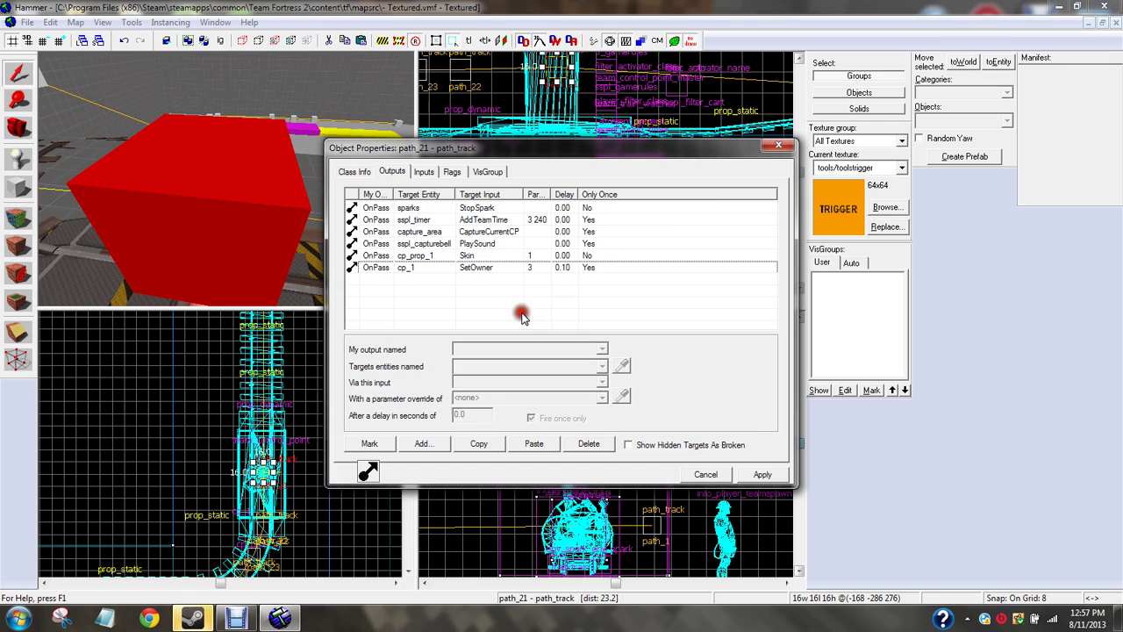
click(781, 146)
Step: Set the Default Owner of the cp_1 team_control_point to Red and apply it
key(s)
key(d)
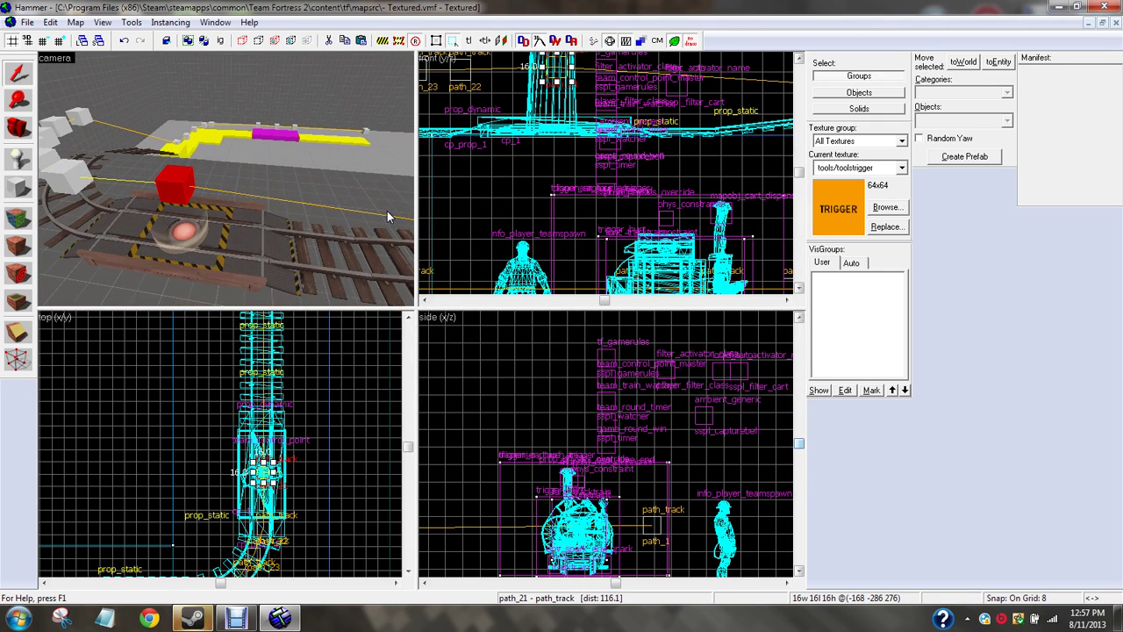
key(z)
key(a)
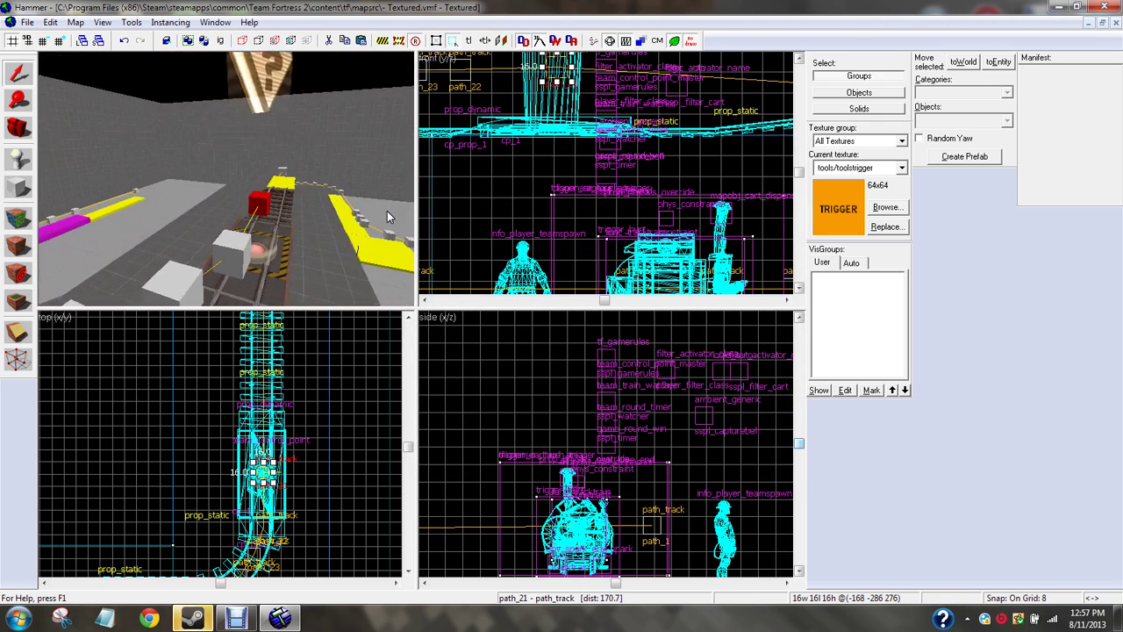
key(w)
key(d)
key(z)
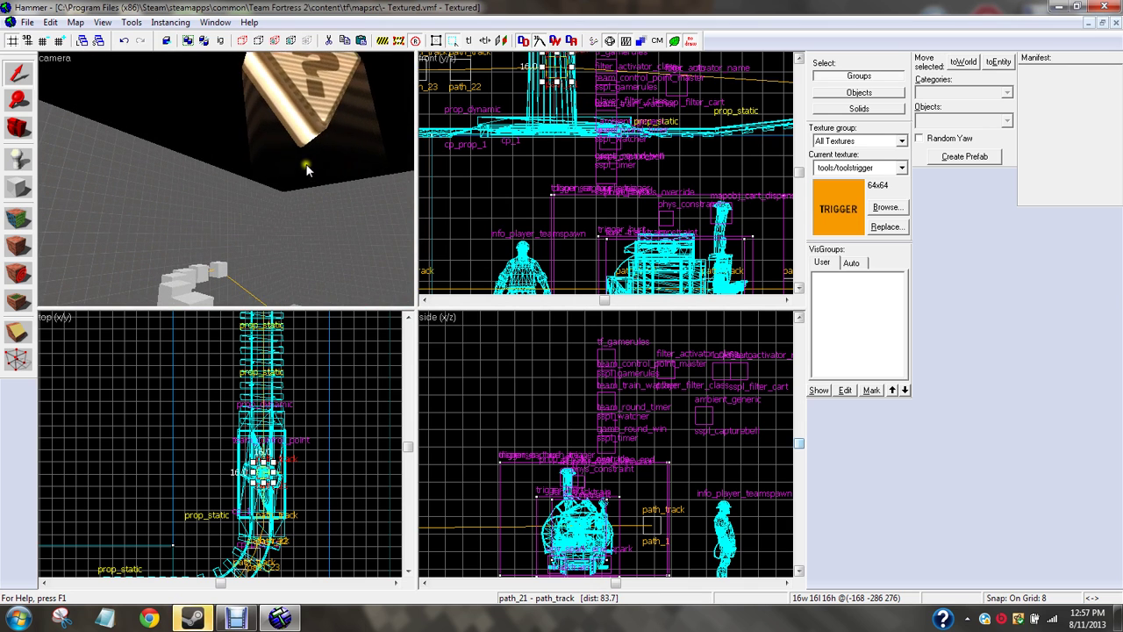
double_click(310, 105)
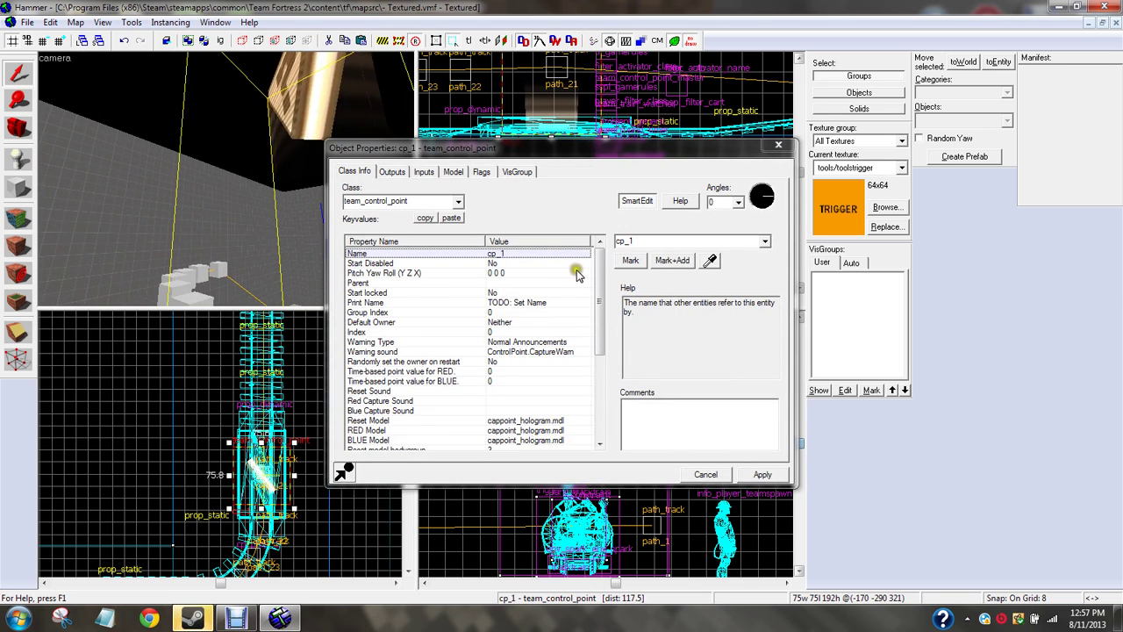
drag(601, 277, 553, 228)
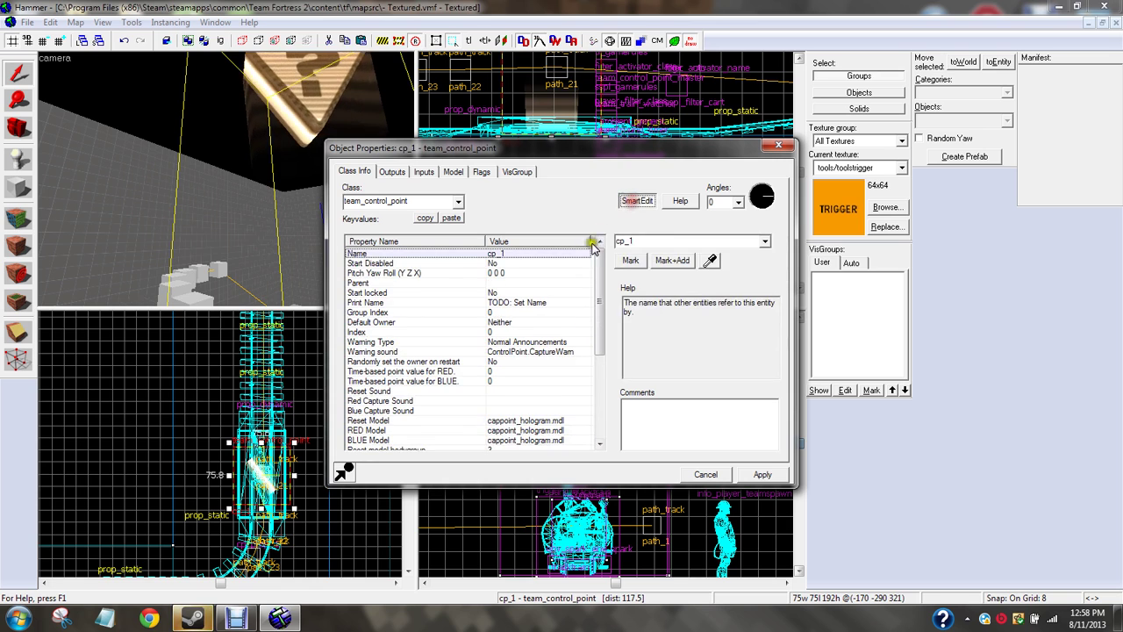
click(408, 263)
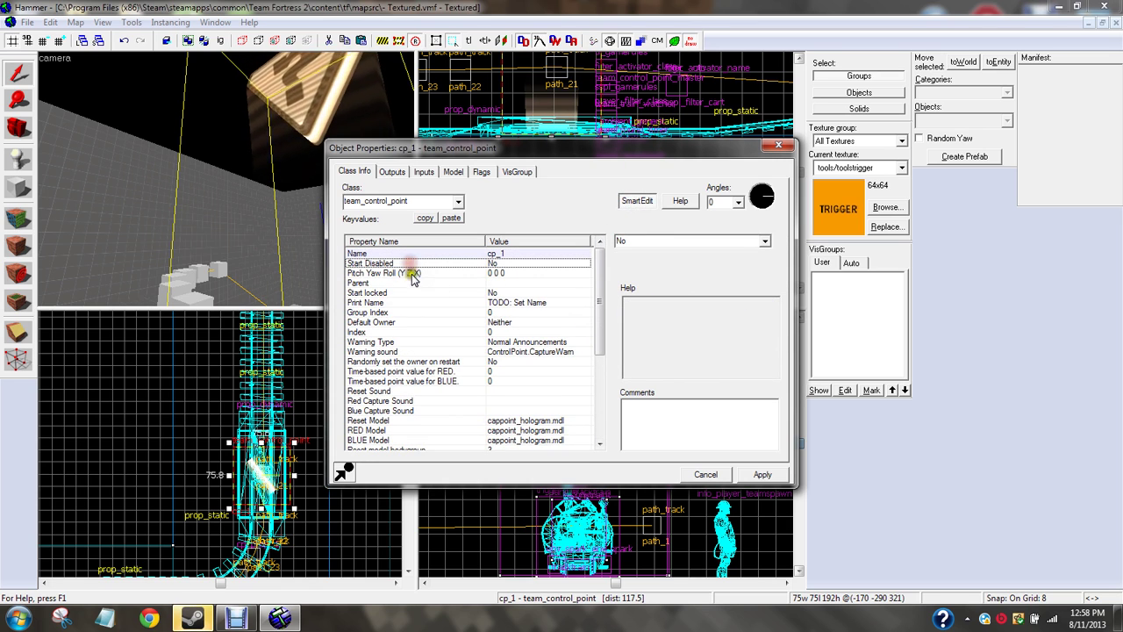
click(386, 323)
click(762, 240)
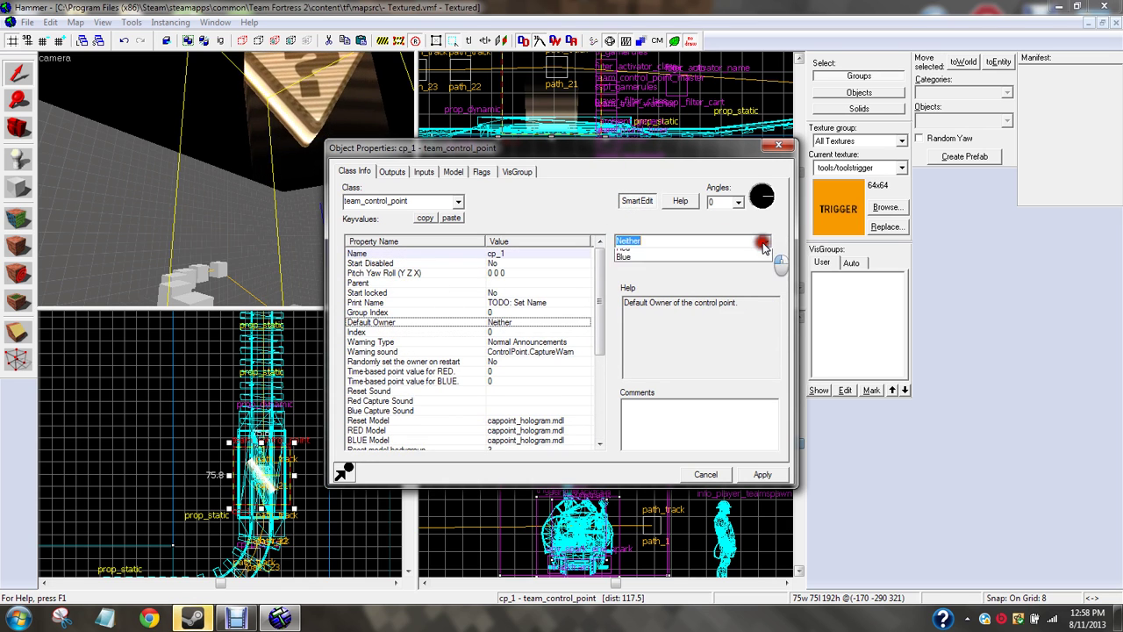
click(711, 264)
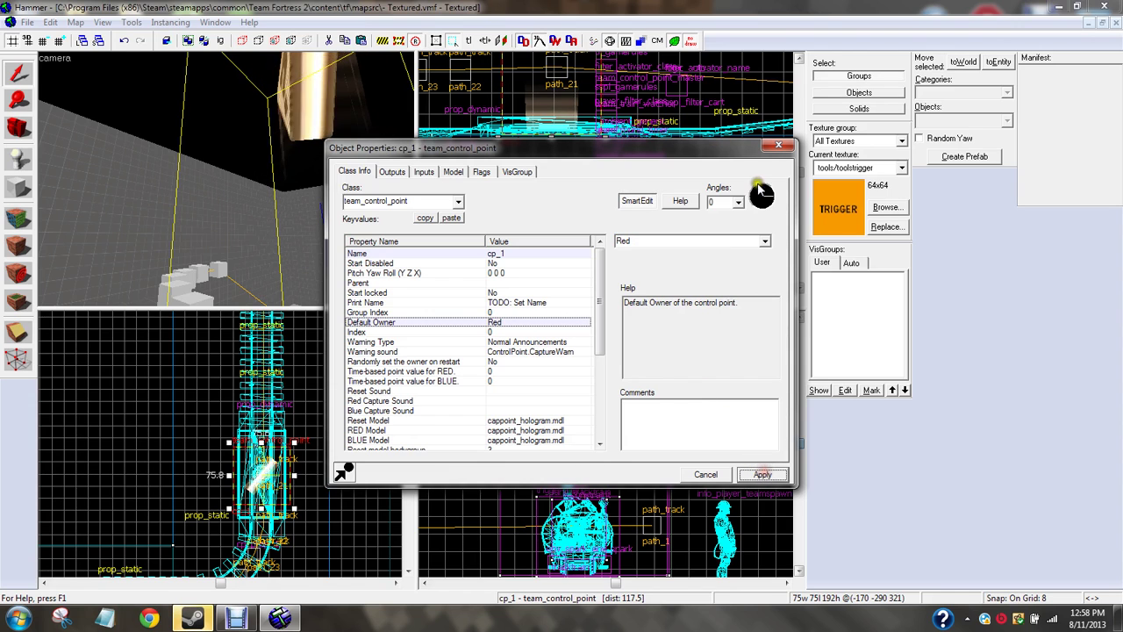
click(763, 474)
Step: Name the unnamed track_midcap.mdl prop_dynamic at the second capture platform cp_prop_2
key(z)
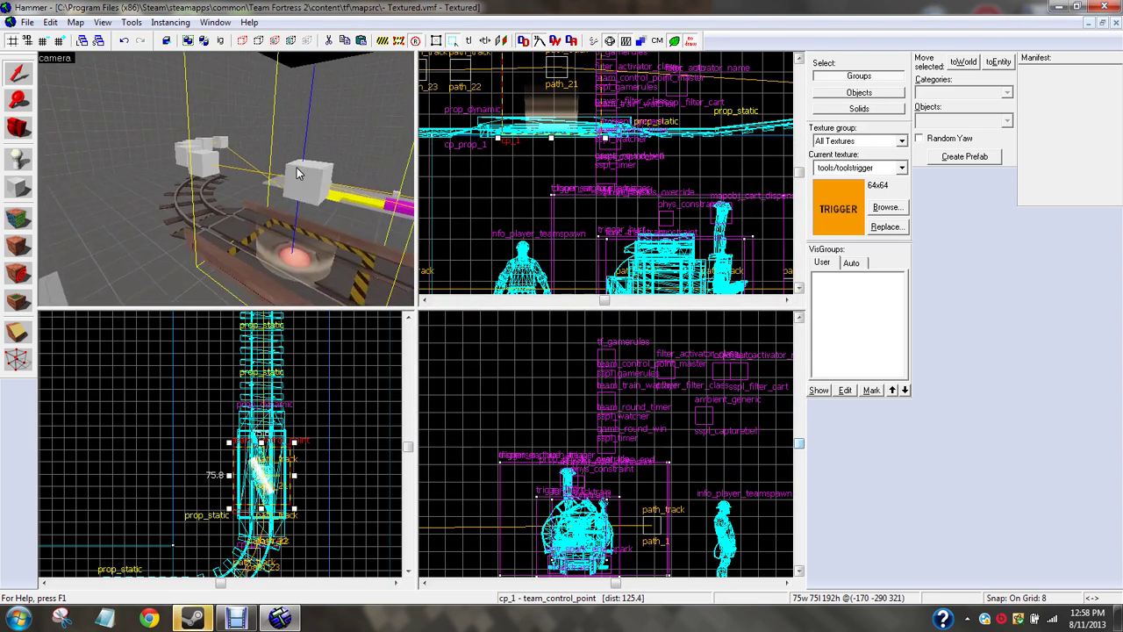
key(w)
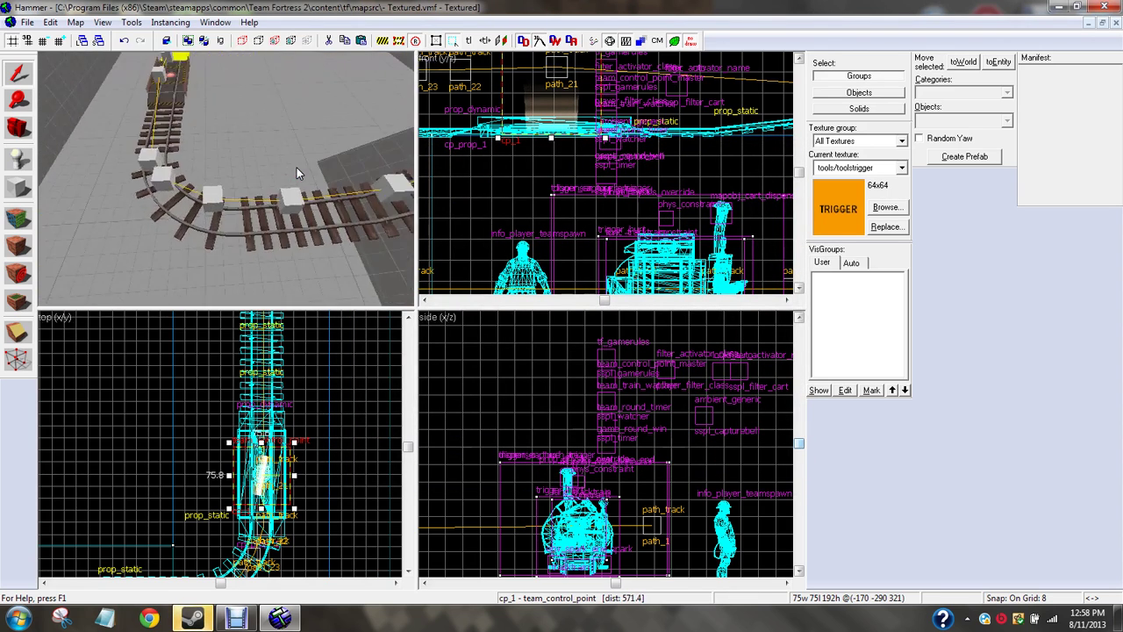
key(w)
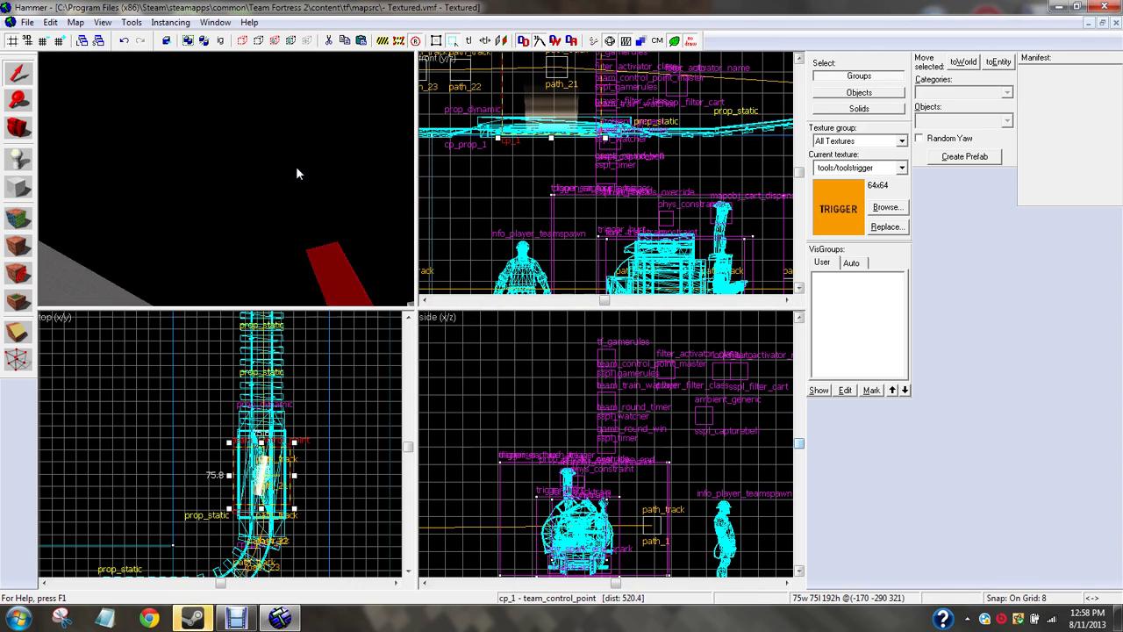
key(w)
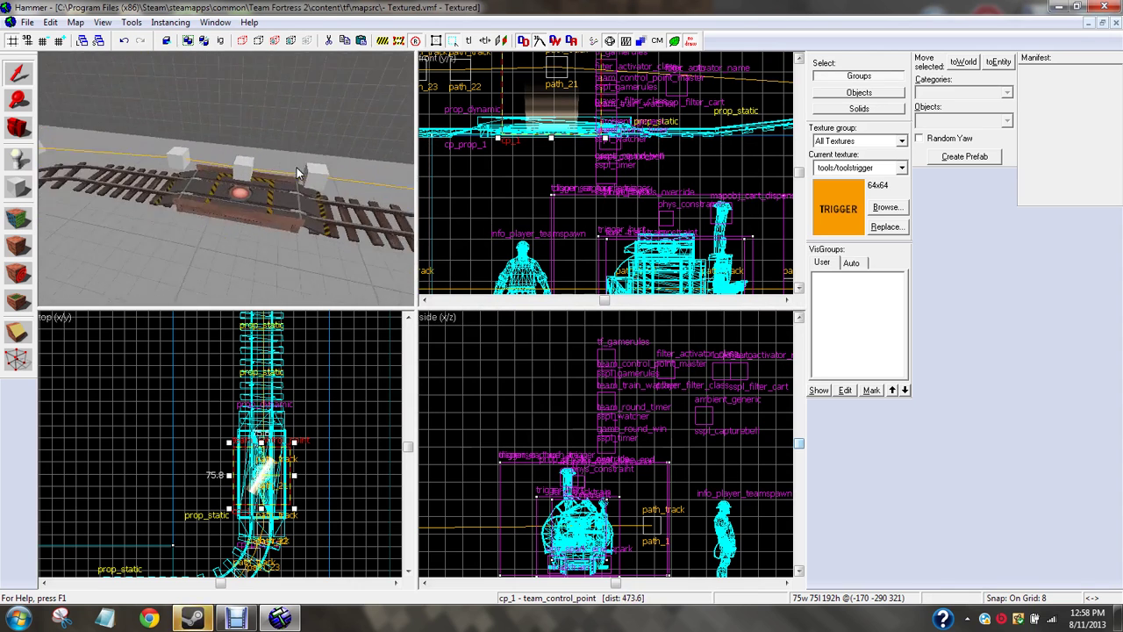
key(z)
key(w)
double_click(213, 222)
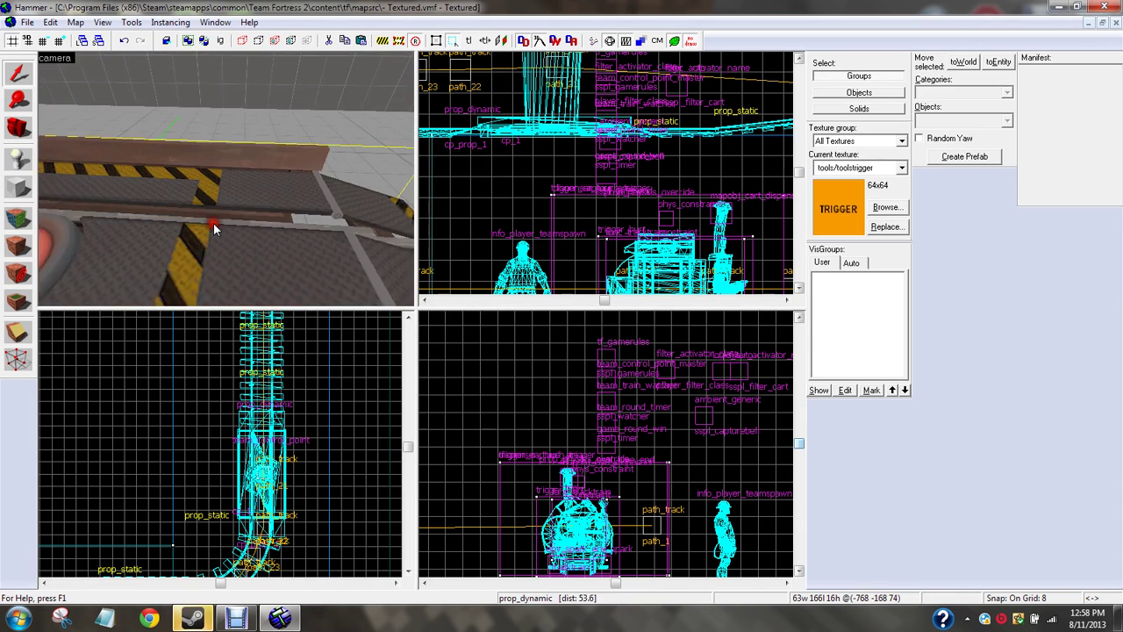
click(392, 172)
click(416, 173)
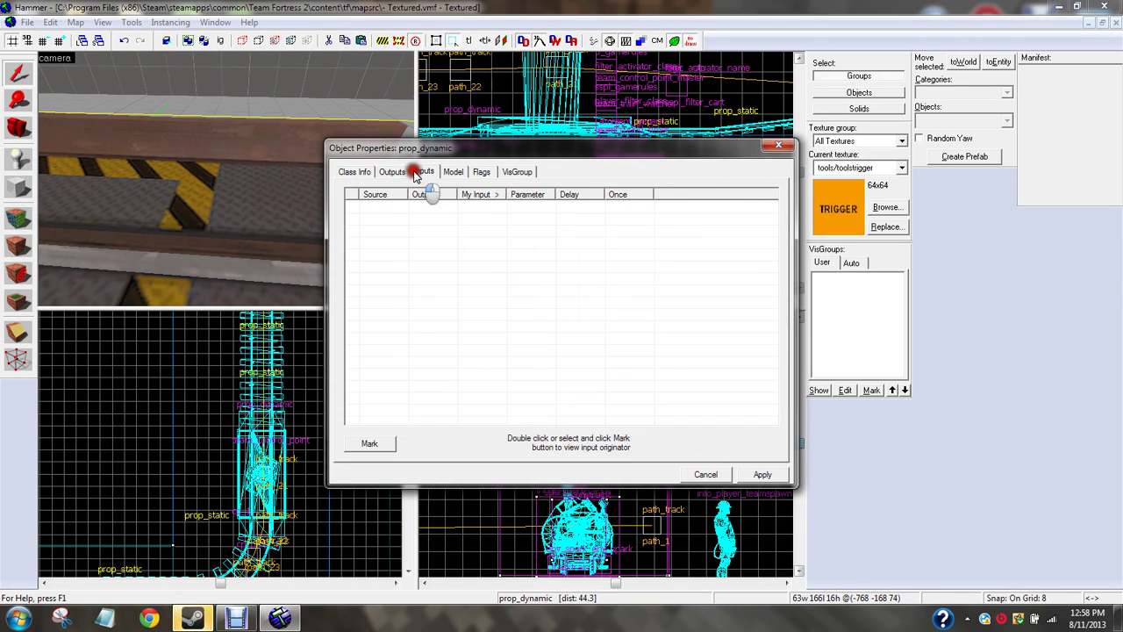
click(355, 172)
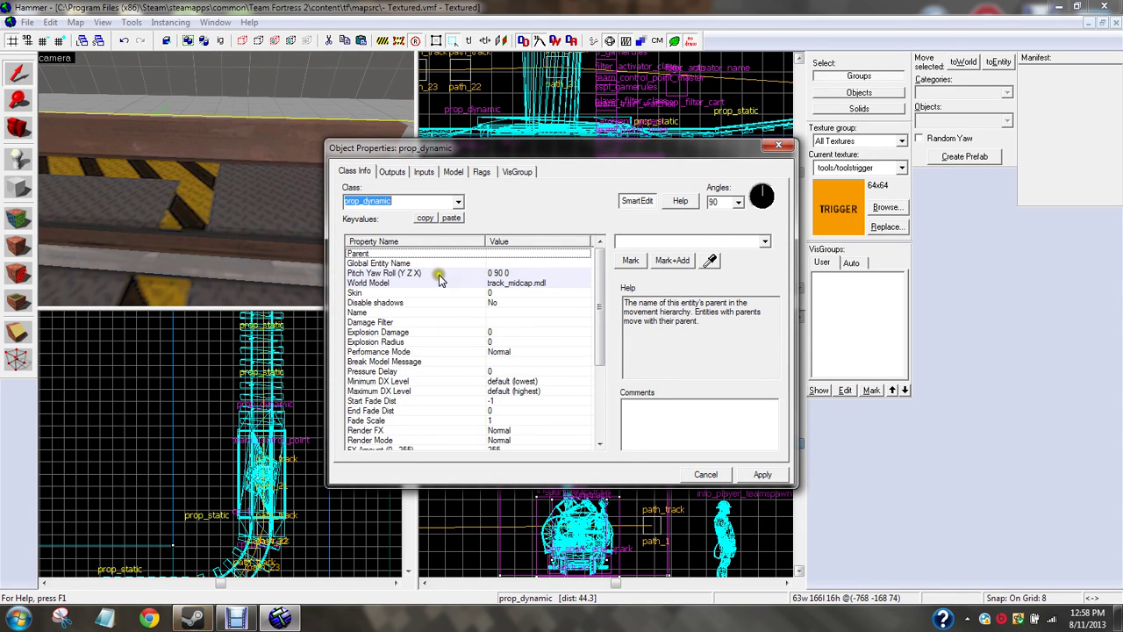
click(373, 313)
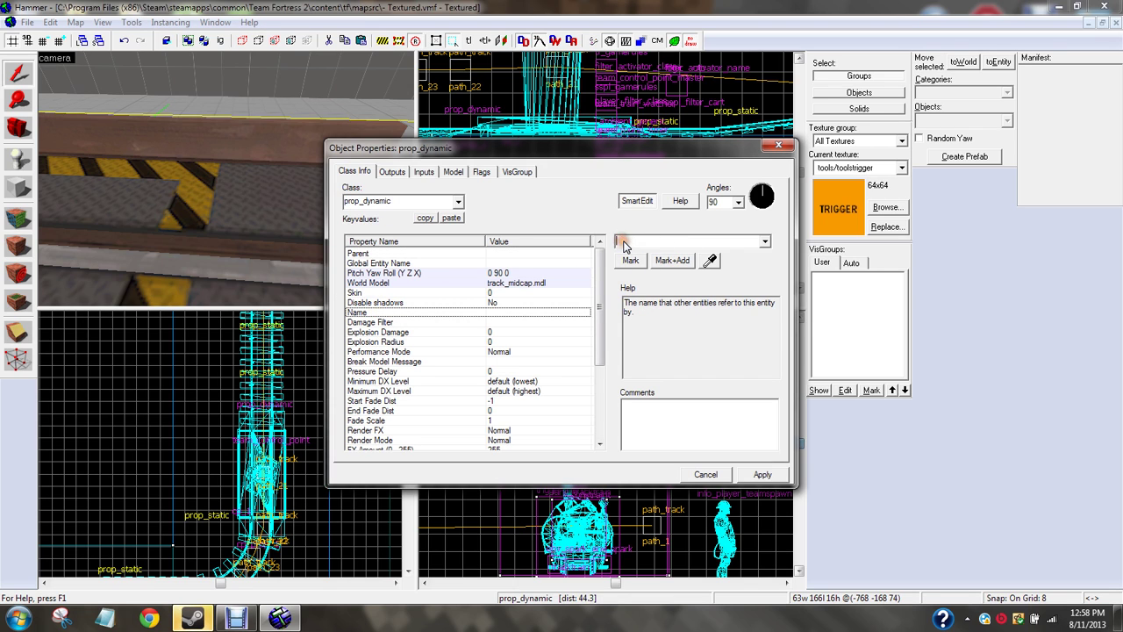
text(cp_prop_2)
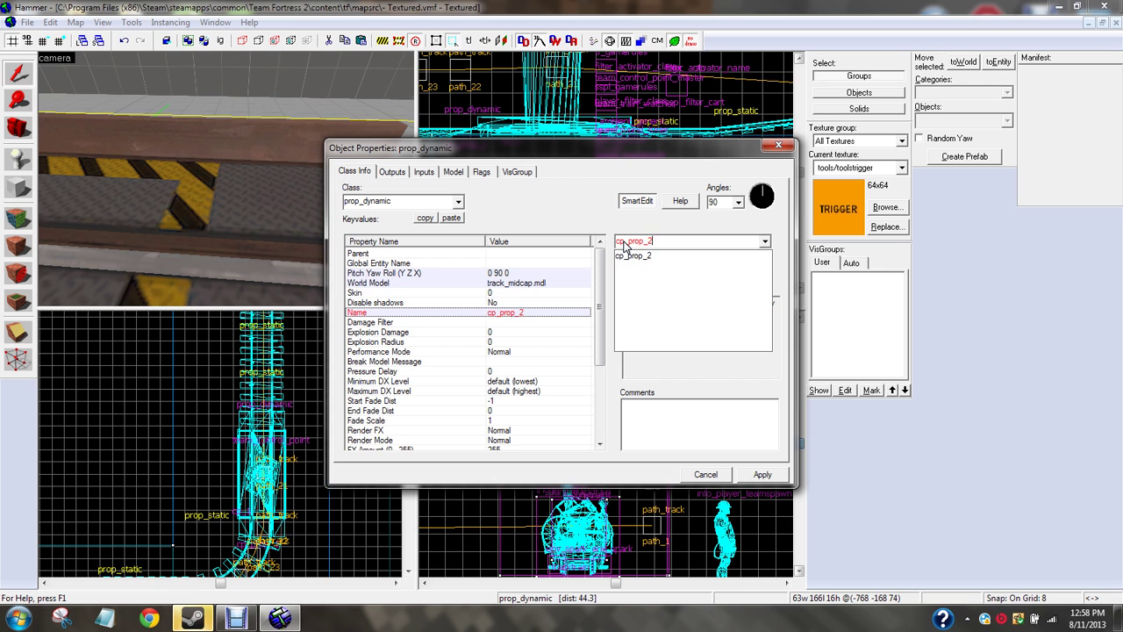
key(Return)
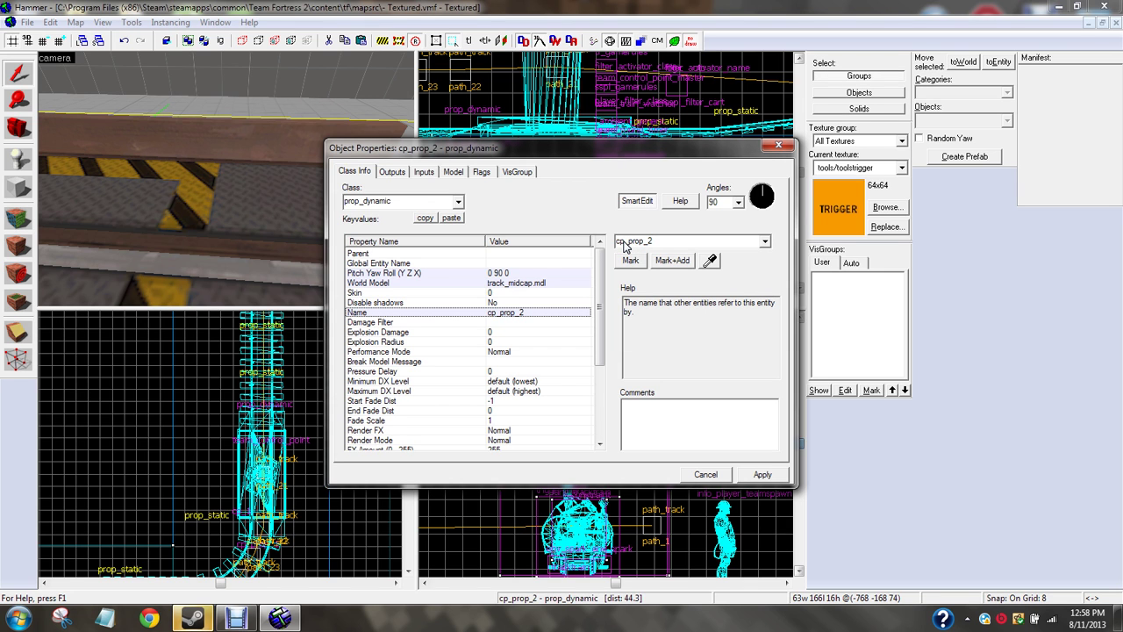
click(779, 144)
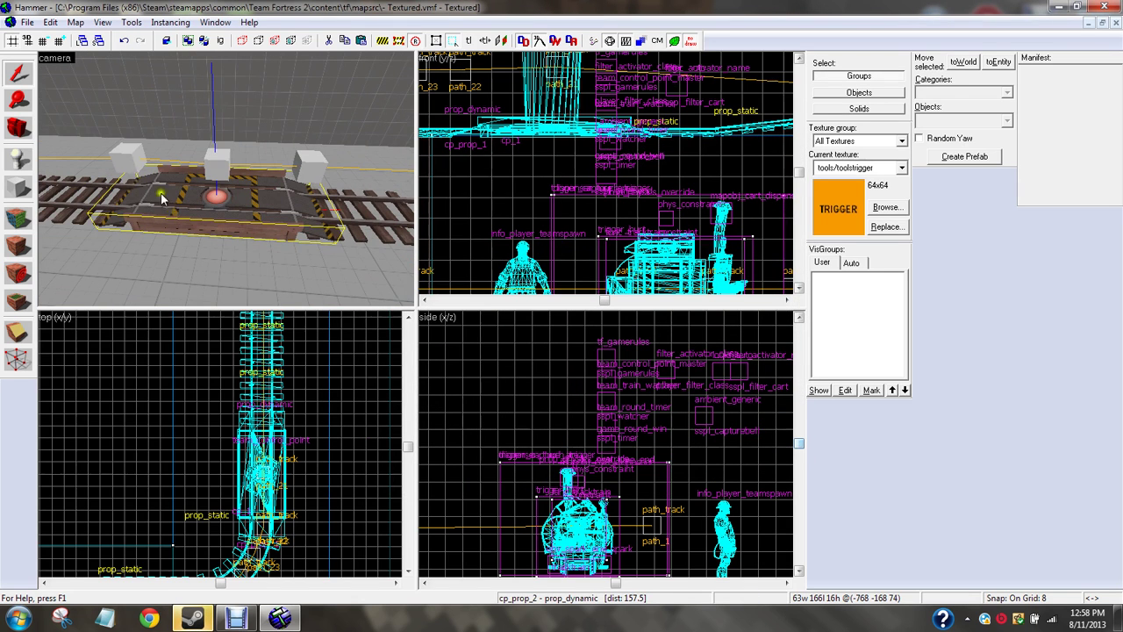
Step: Place a new entity on the floor beside the cp_prop_2 platform and change its class to team_control_point
click(20, 158)
click(164, 268)
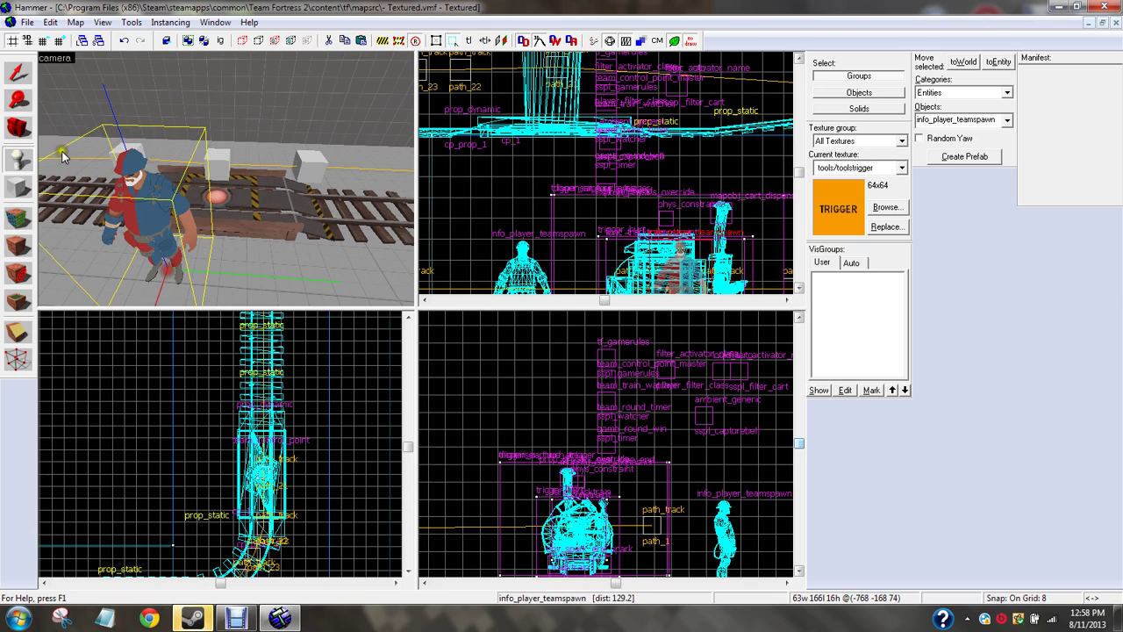
click(30, 84)
double_click(164, 208)
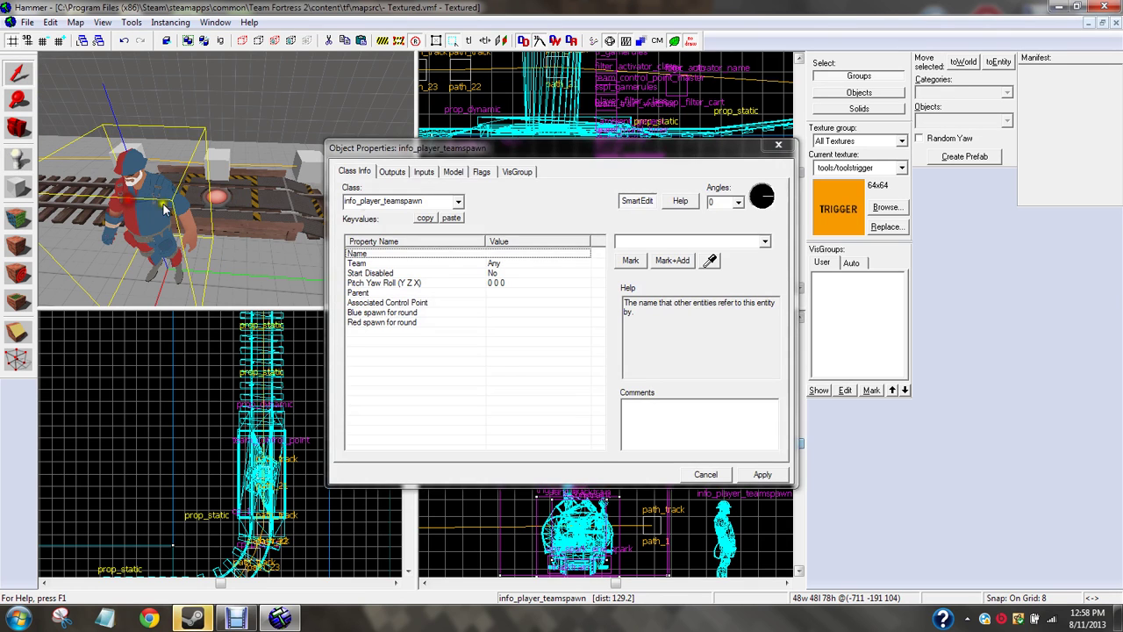
click(425, 201)
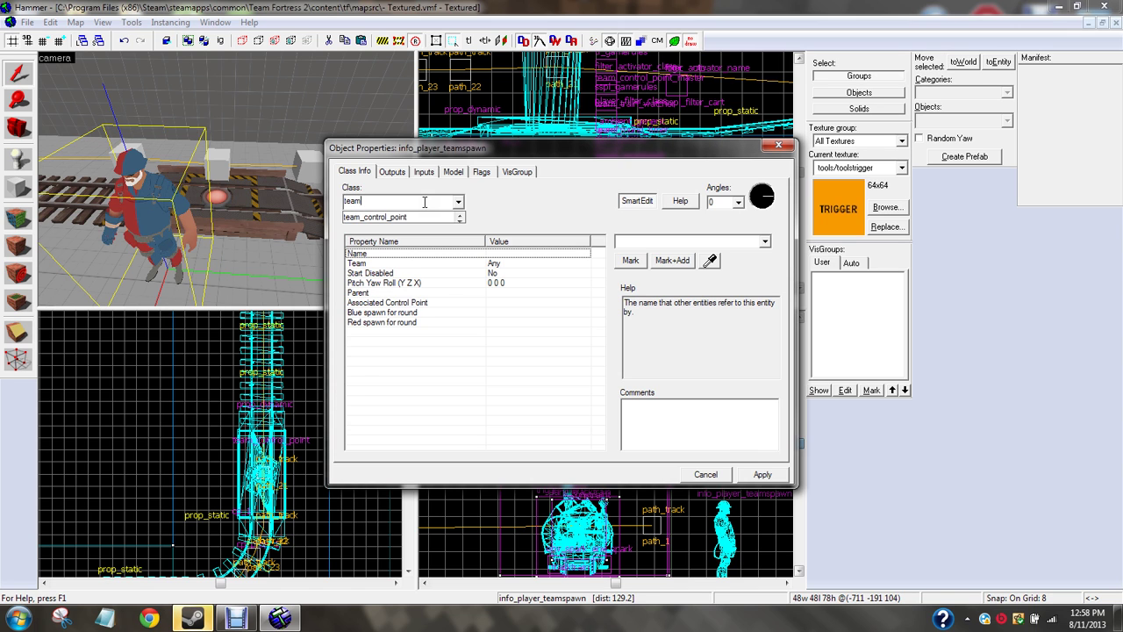
click(386, 217)
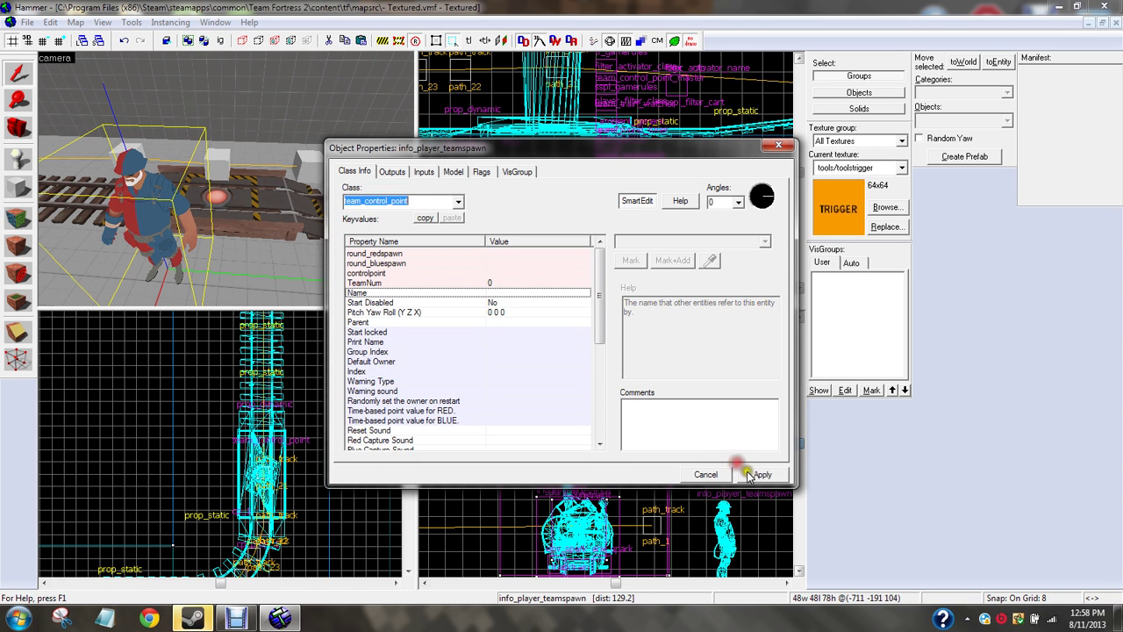
click(757, 474)
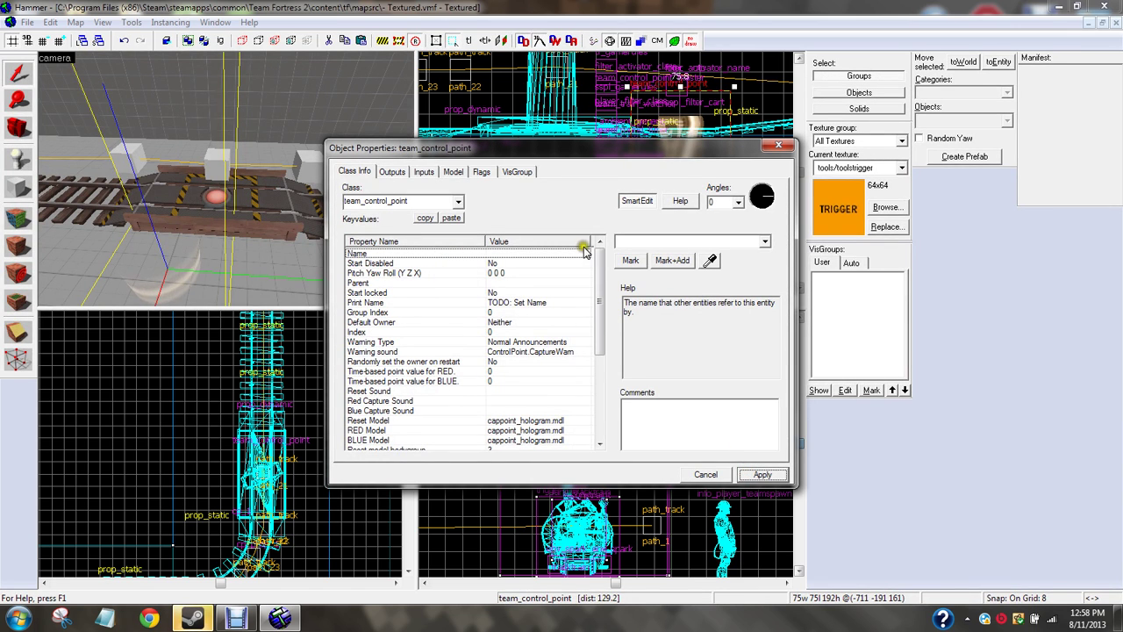
Step: Name the new team_control_point beside the second capture platform cp_2
click(617, 242)
text(cp)
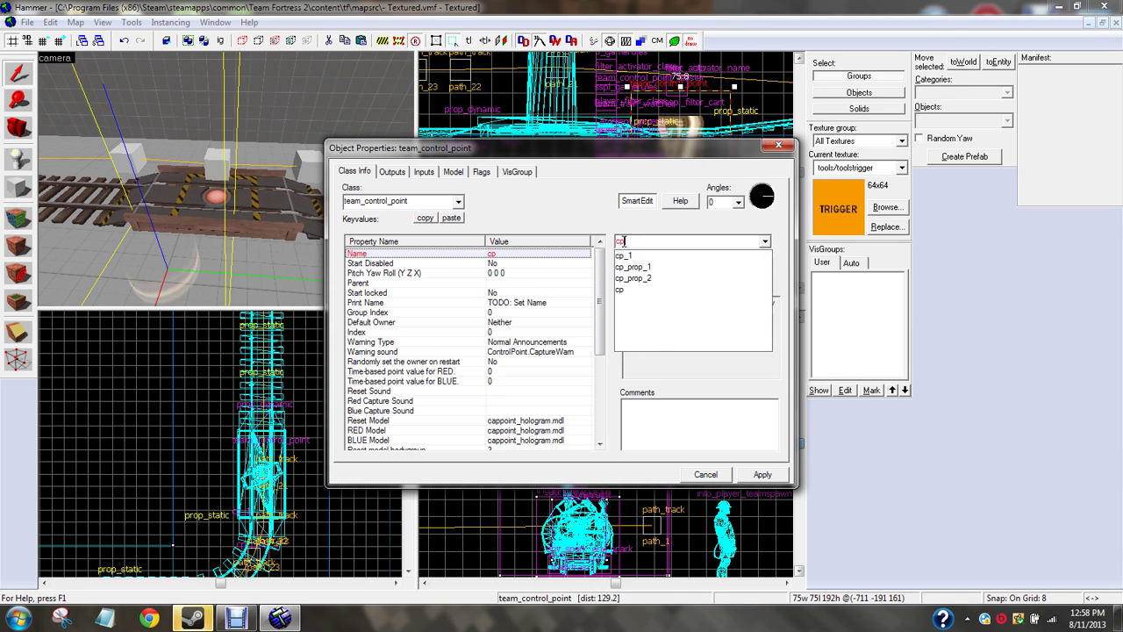
text(_2)
key(Return)
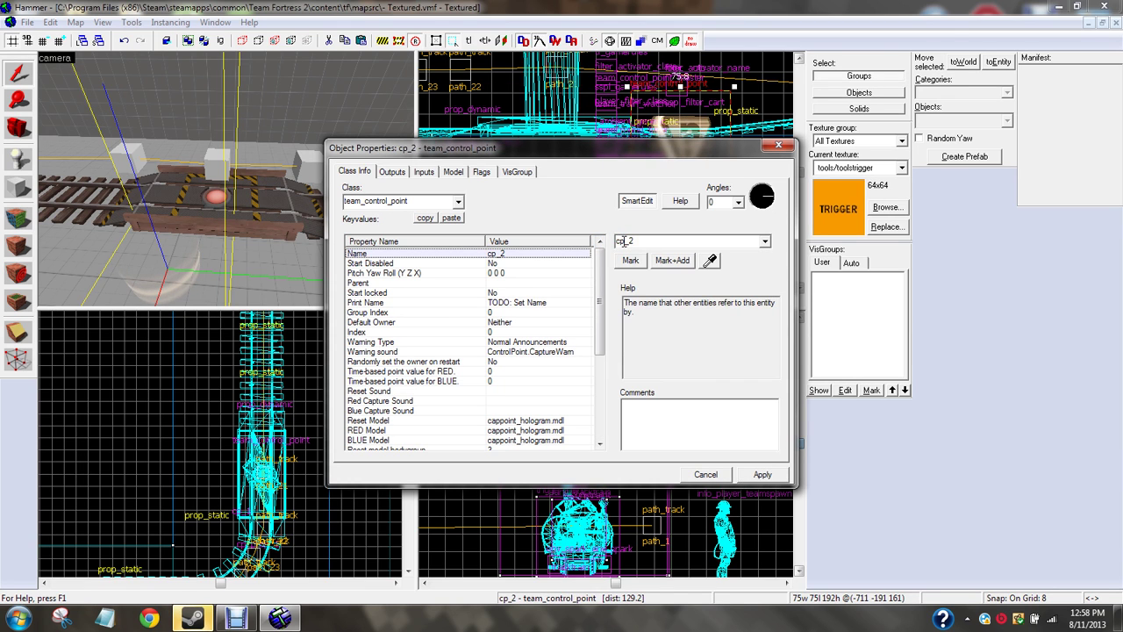
Step: Move the cp_2 team_control_point onto the centre of the second capture platform and deselect it
click(778, 144)
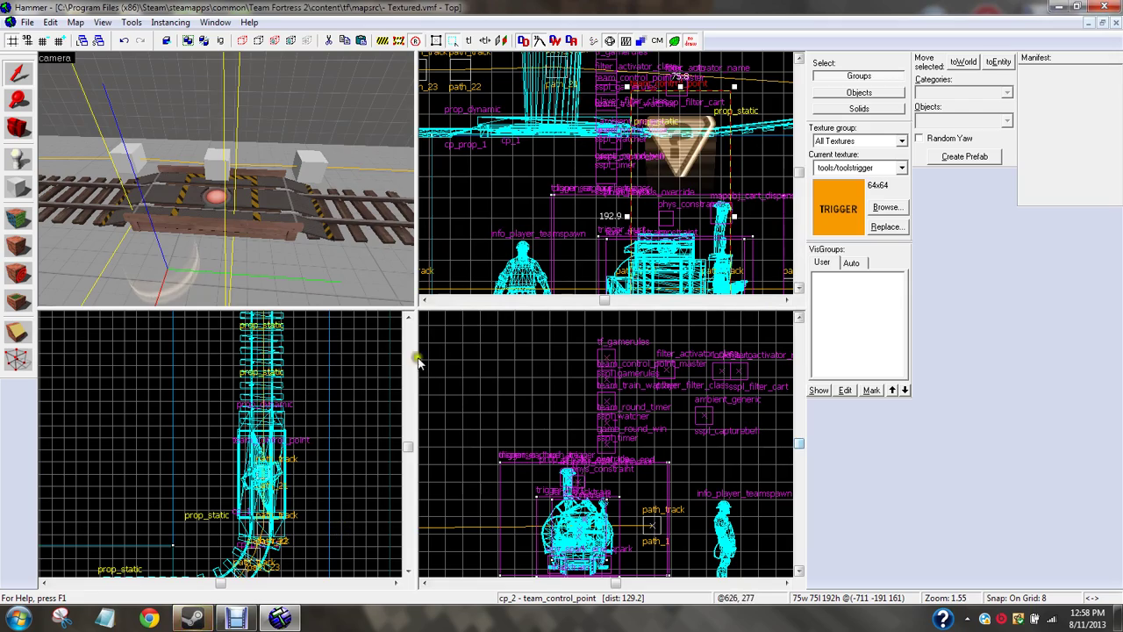
scroll(311, 513, down, 8)
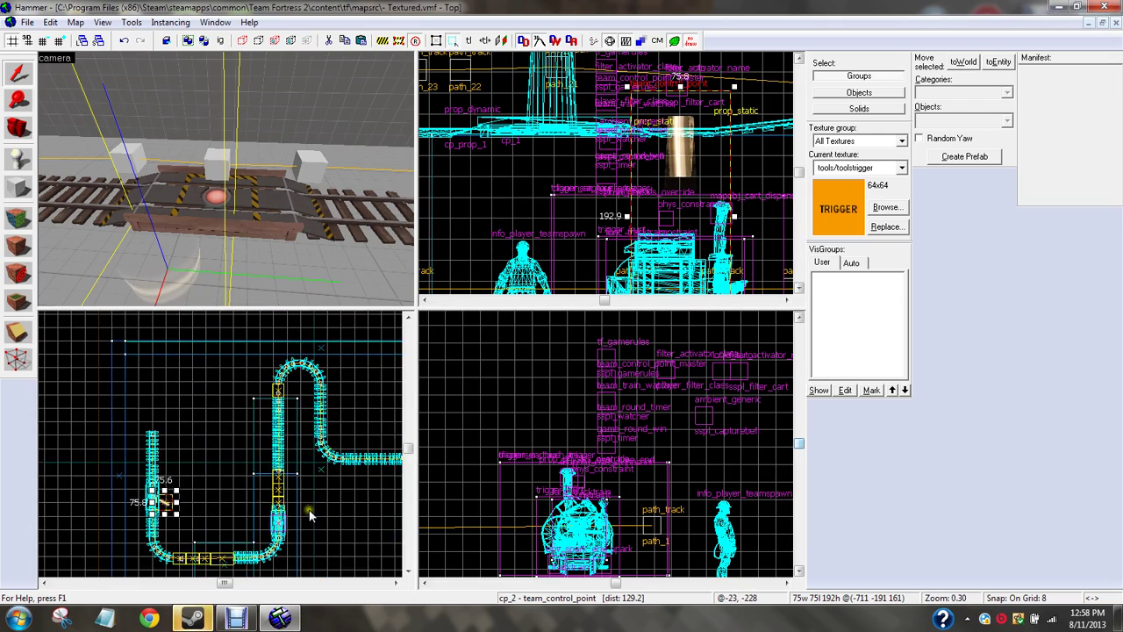
scroll(155, 510, up, 12)
drag(234, 470, 120, 419)
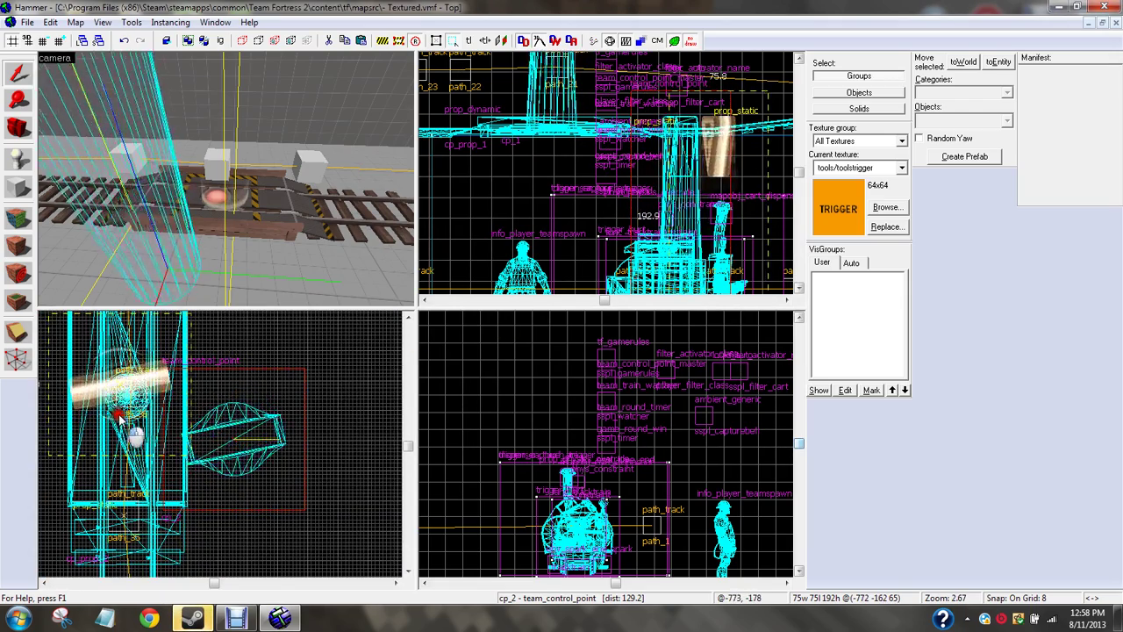
click(326, 395)
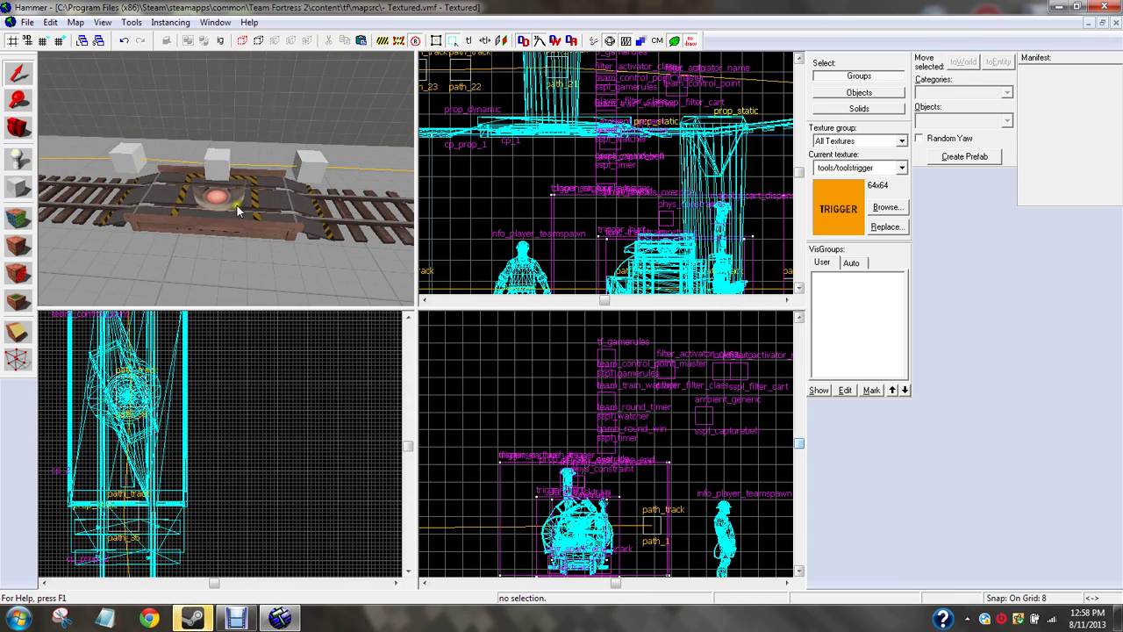
Step: Set the Default Owner of the cp_2 team_control_point to Red
key(z)
key(w)
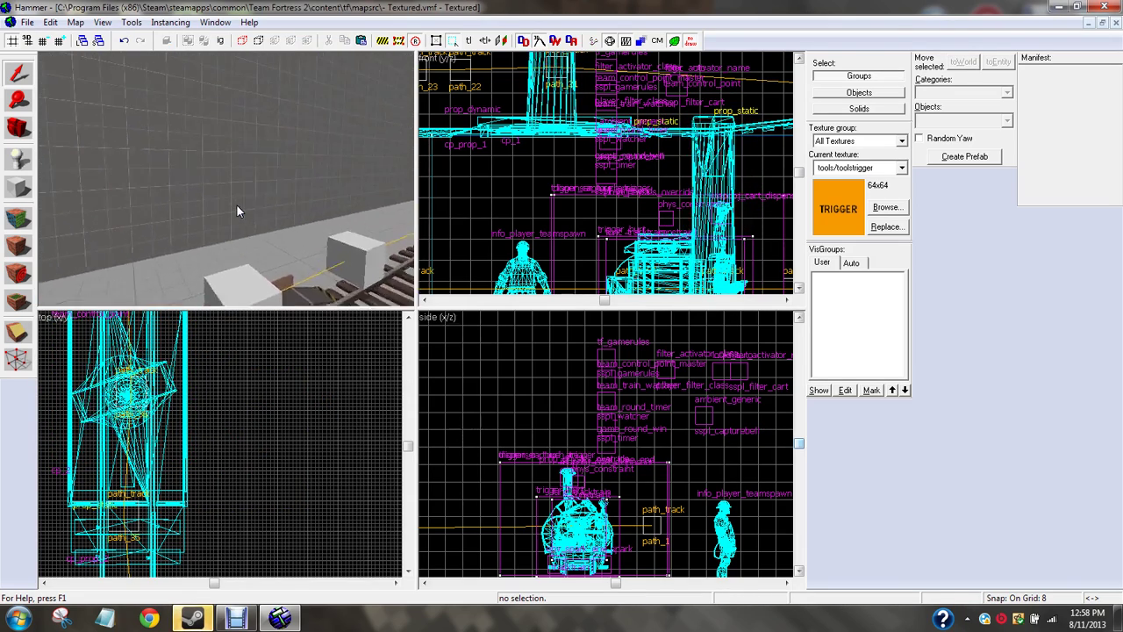
key(z)
double_click(196, 95)
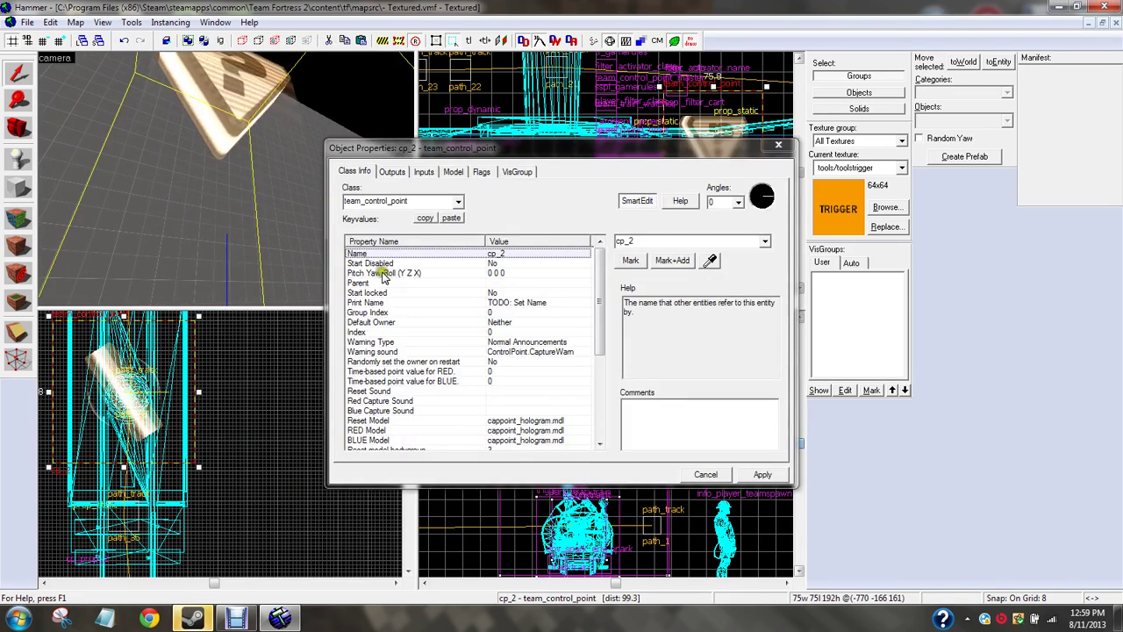
click(383, 322)
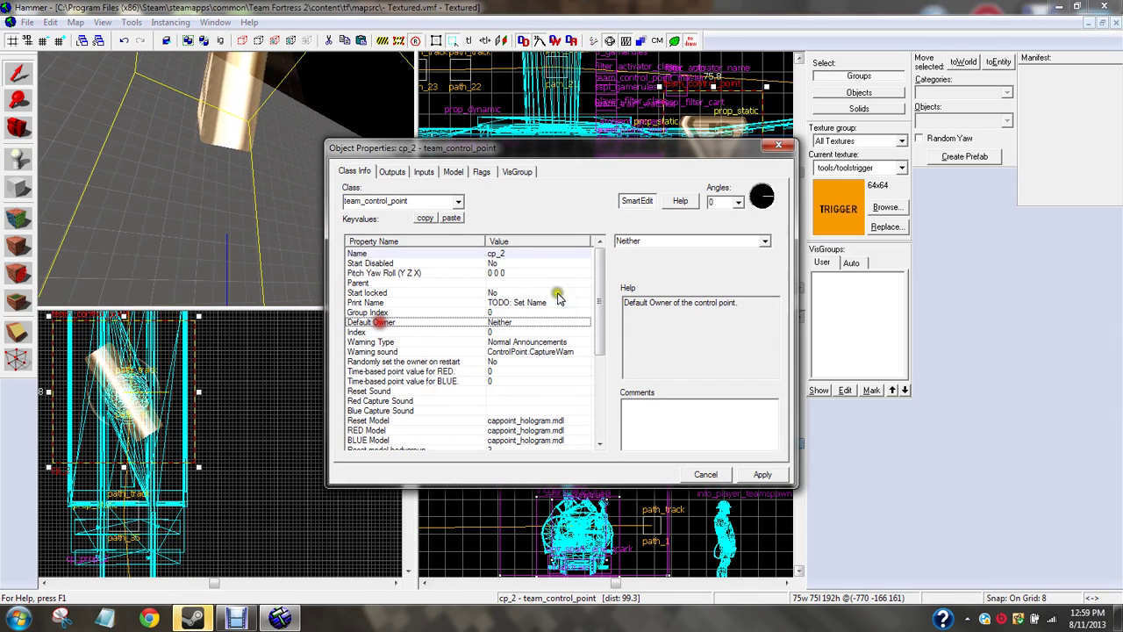
click(764, 240)
click(728, 267)
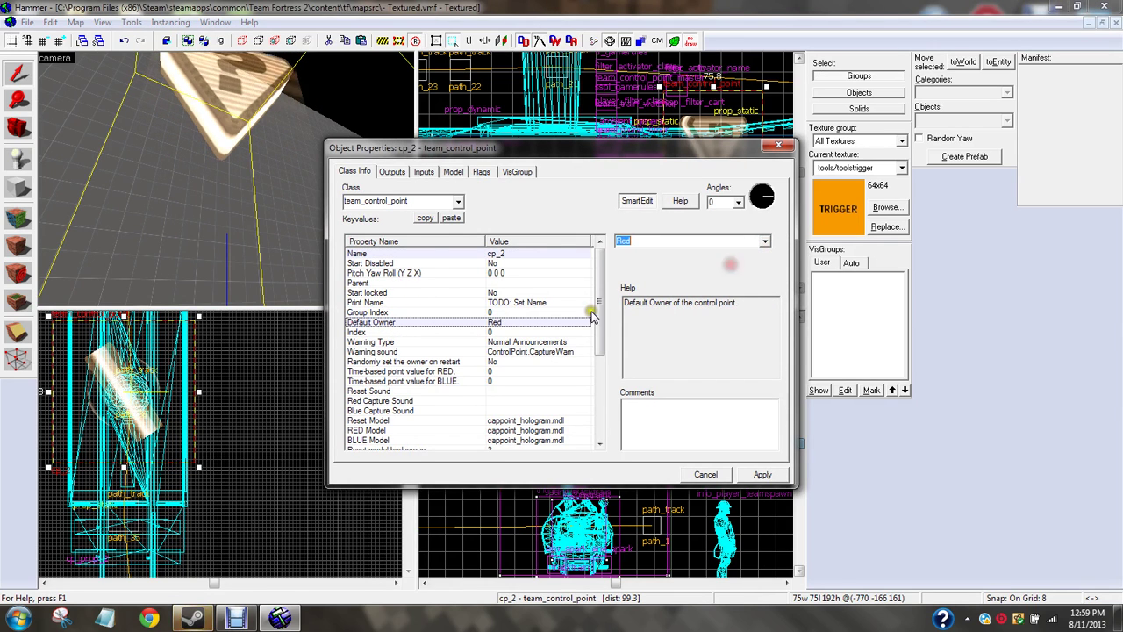
Step: Set the Index of the cp_2 team_control_point to 1 and close its properties
drag(592, 314, 592, 341)
click(451, 265)
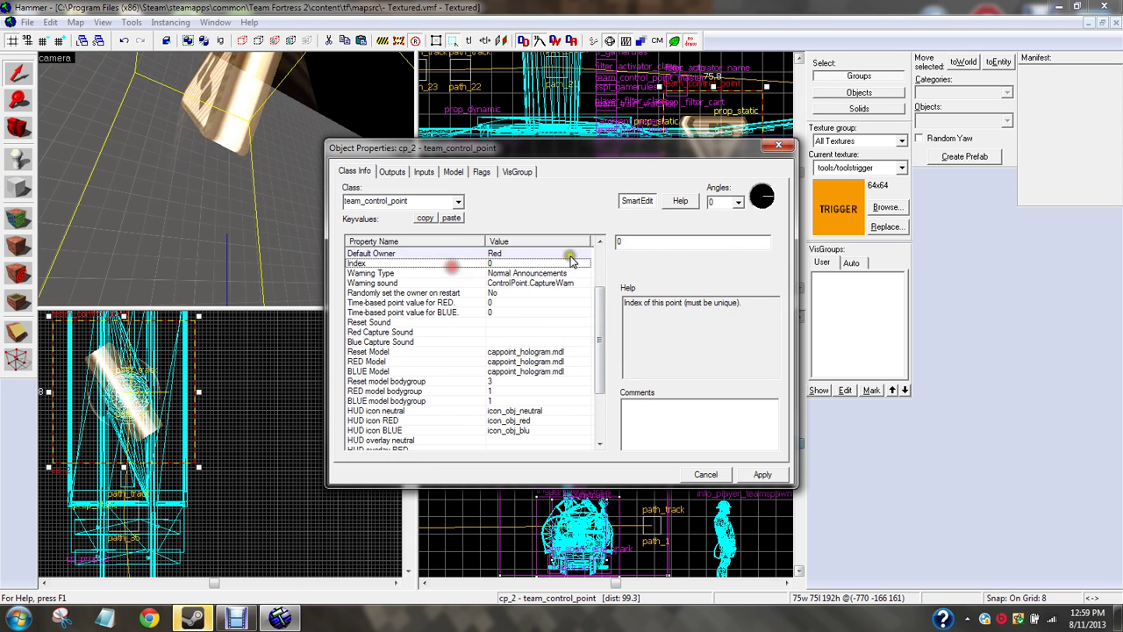
click(664, 244)
text(1)
key(Return)
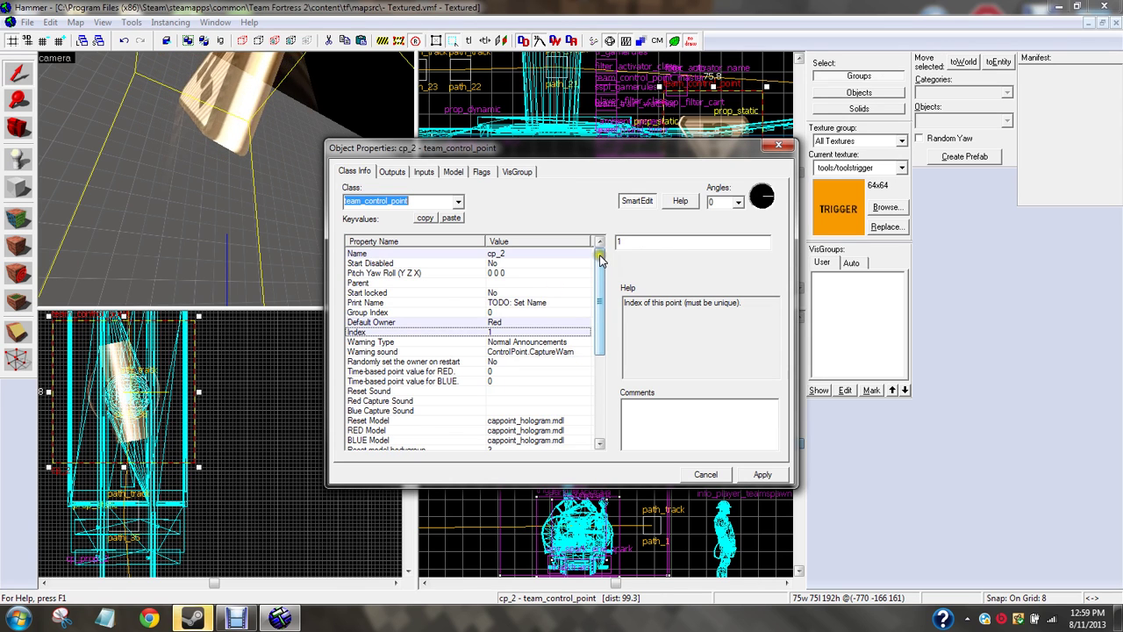
click(492, 303)
click(491, 294)
click(492, 302)
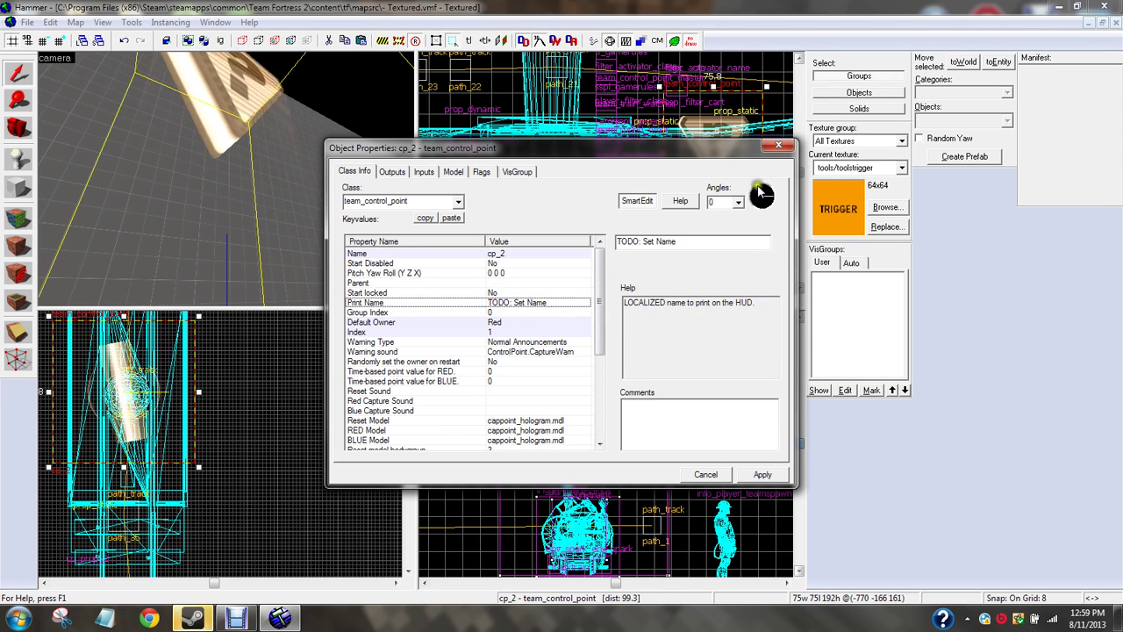
click(780, 147)
Step: Look at the outputs of the path_track at the centre of the second capture platform
key(z)
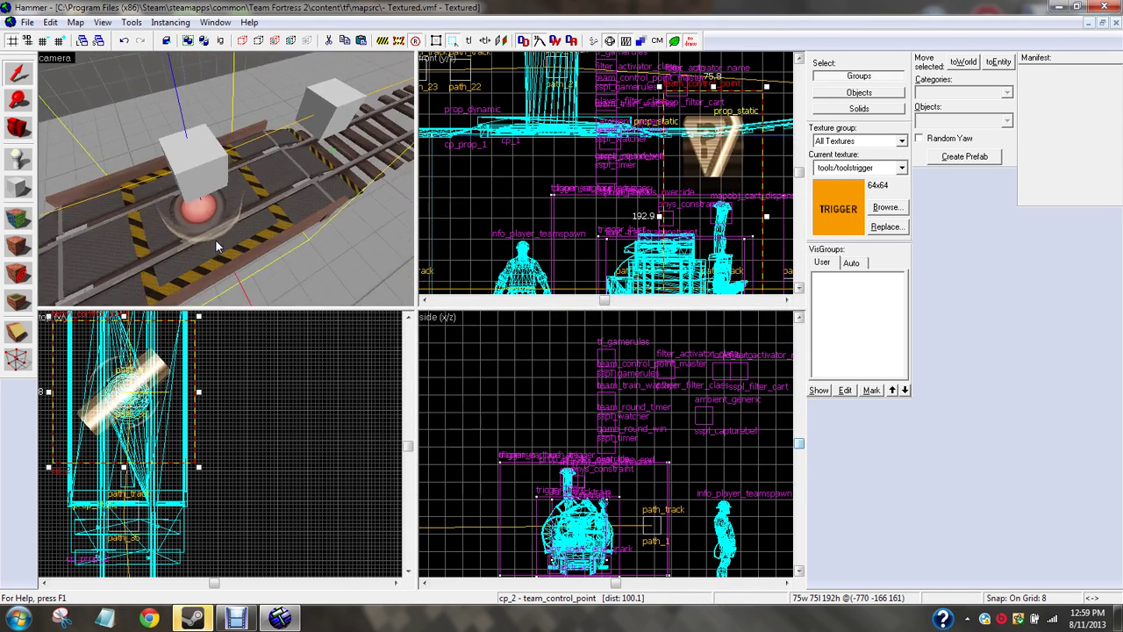
key(w)
key(z)
key(z)
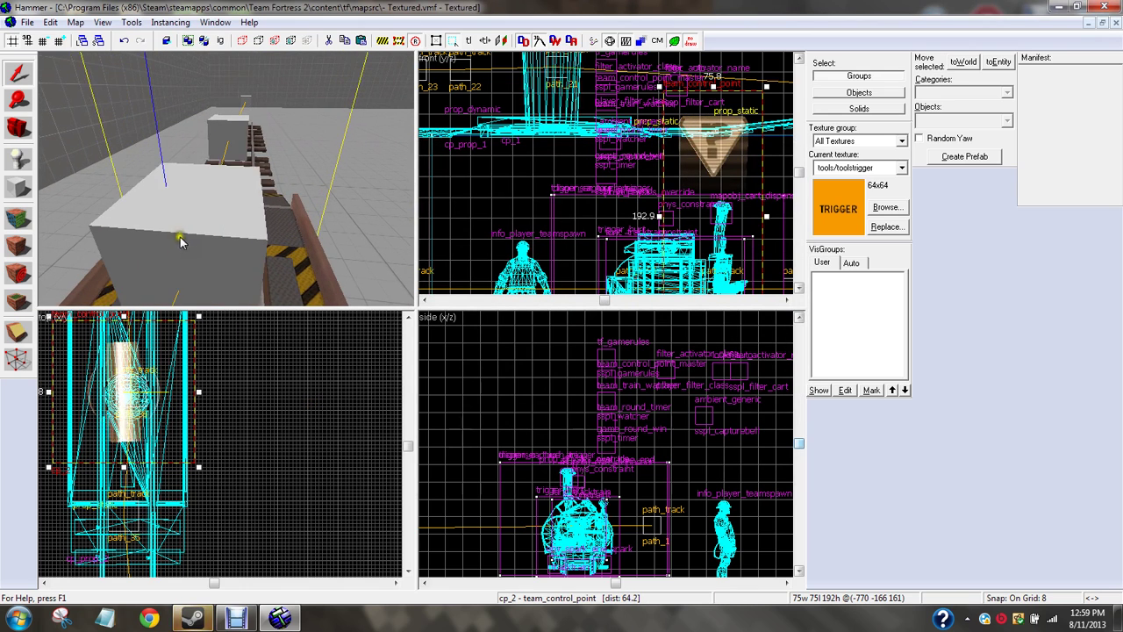
scroll(182, 235, up, 1)
scroll(181, 230, down, 1)
double_click(182, 230)
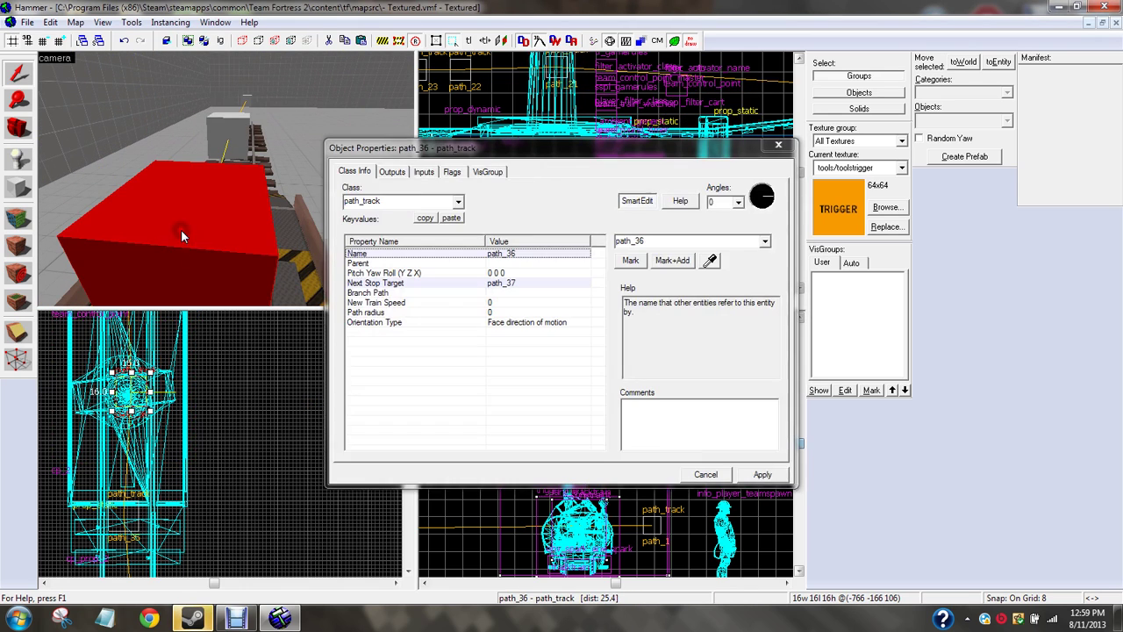
click(393, 172)
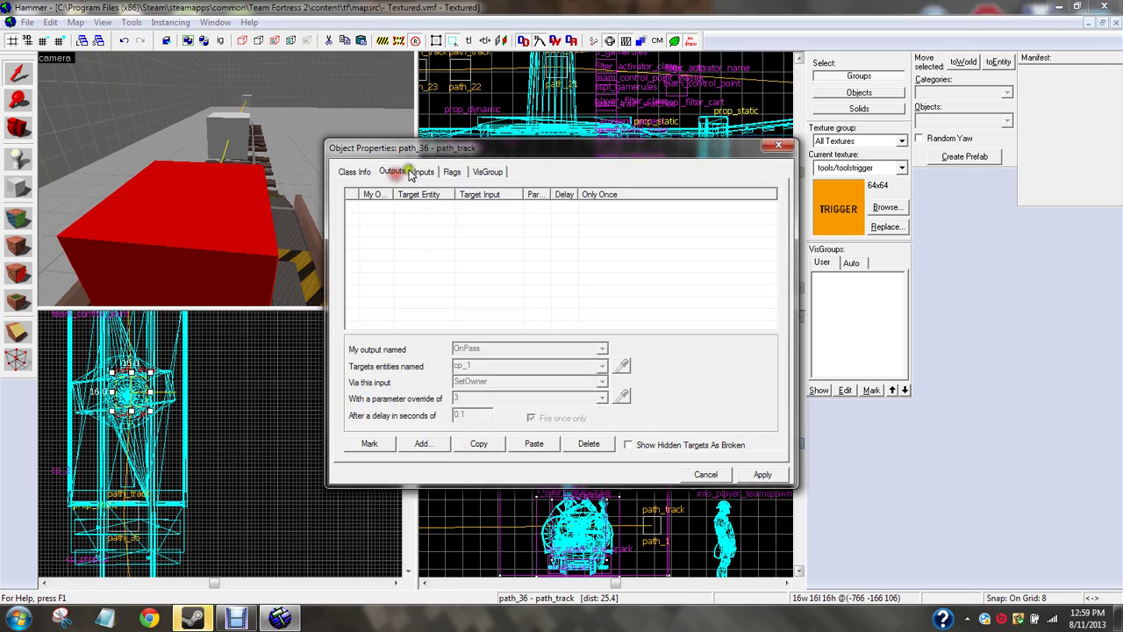
key(Escape)
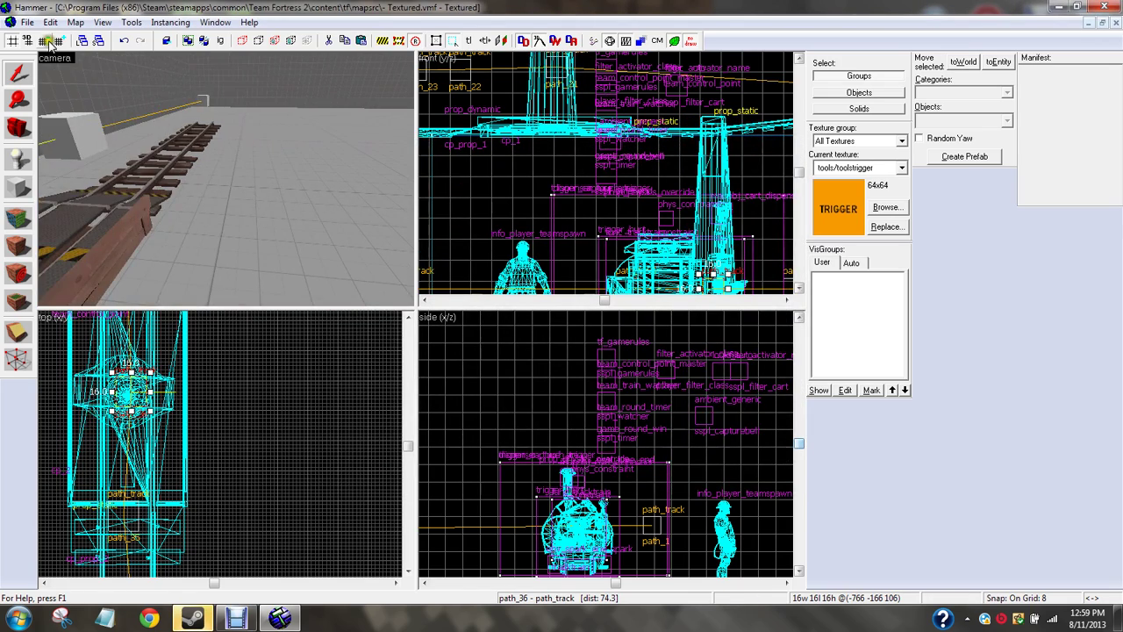
Step: Switch to the pl_moutain.vmf map
click(28, 22)
click(99, 242)
key(z)
key(s)
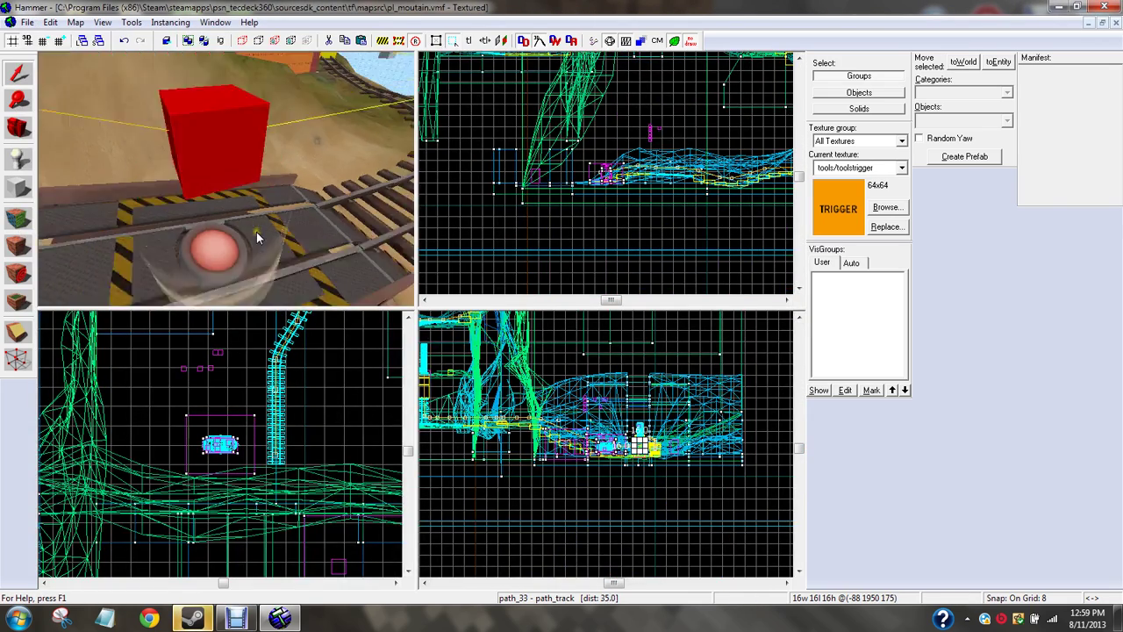
Step: Copy the OnCapTeam2 output of the cp_2 team_control_point in pl_moutain.vmf
key(w)
key(w)
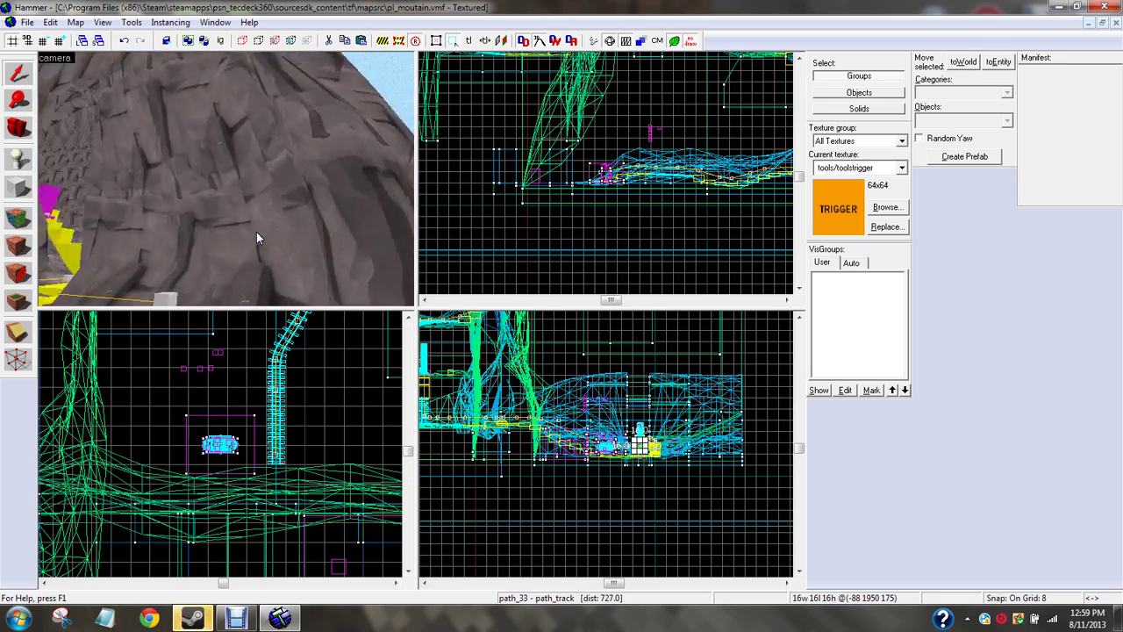
key(w)
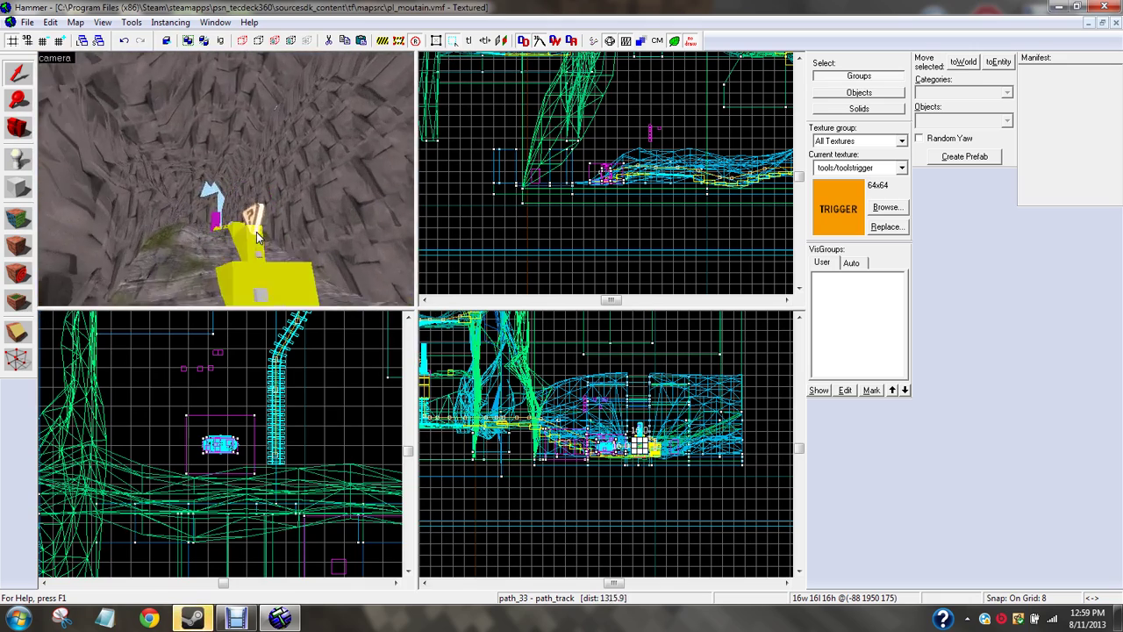
key(w)
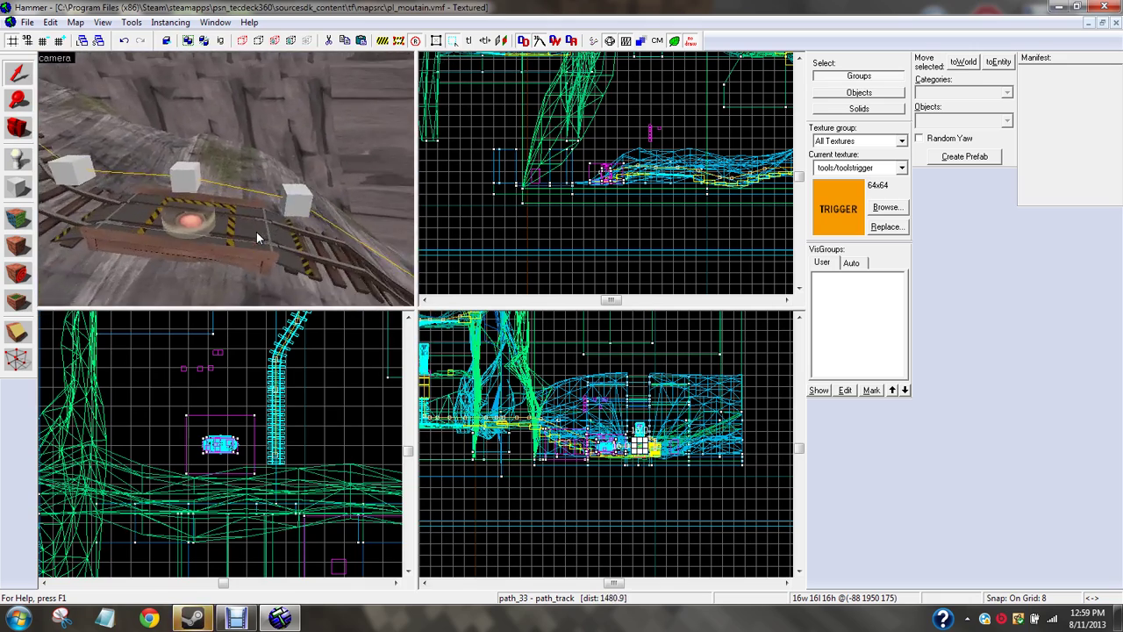
key(s)
key(z)
double_click(197, 229)
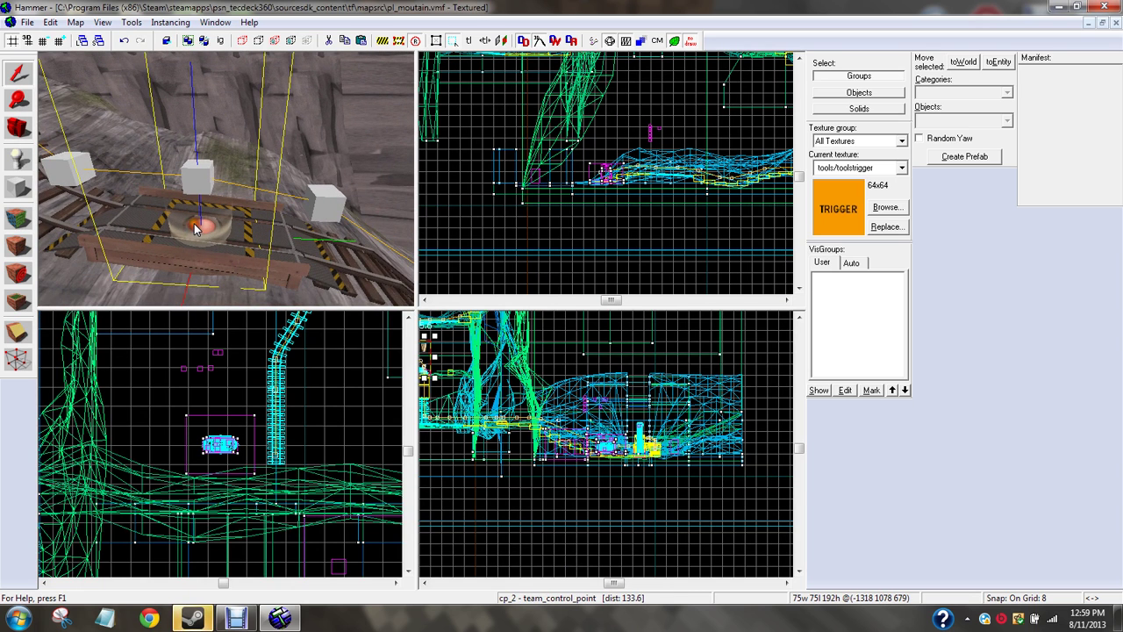
click(392, 172)
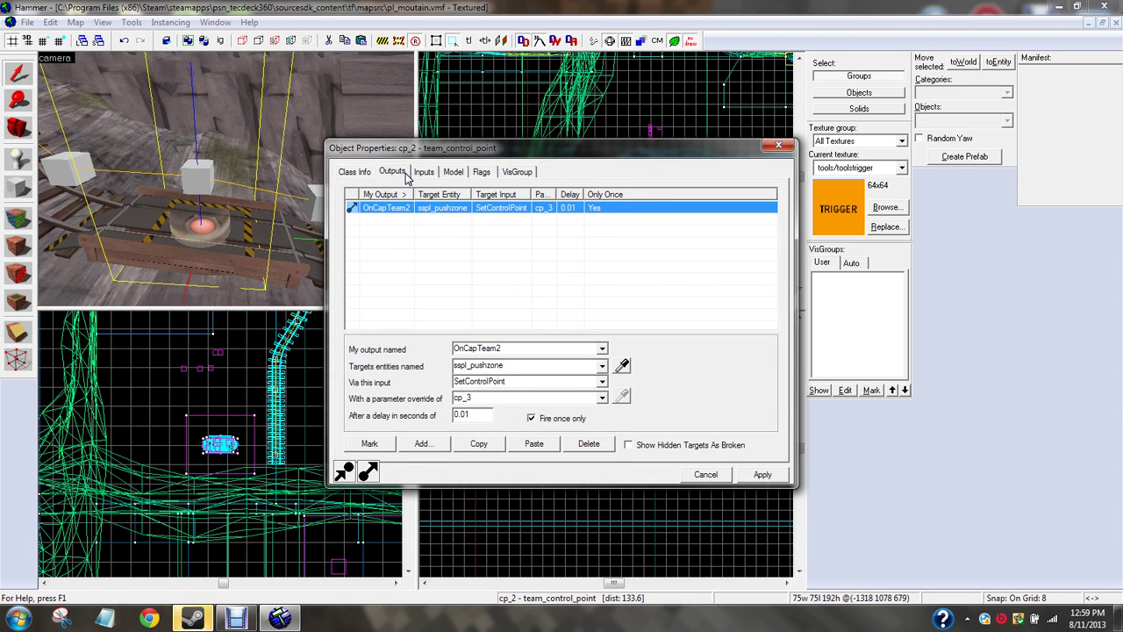
click(479, 445)
click(778, 144)
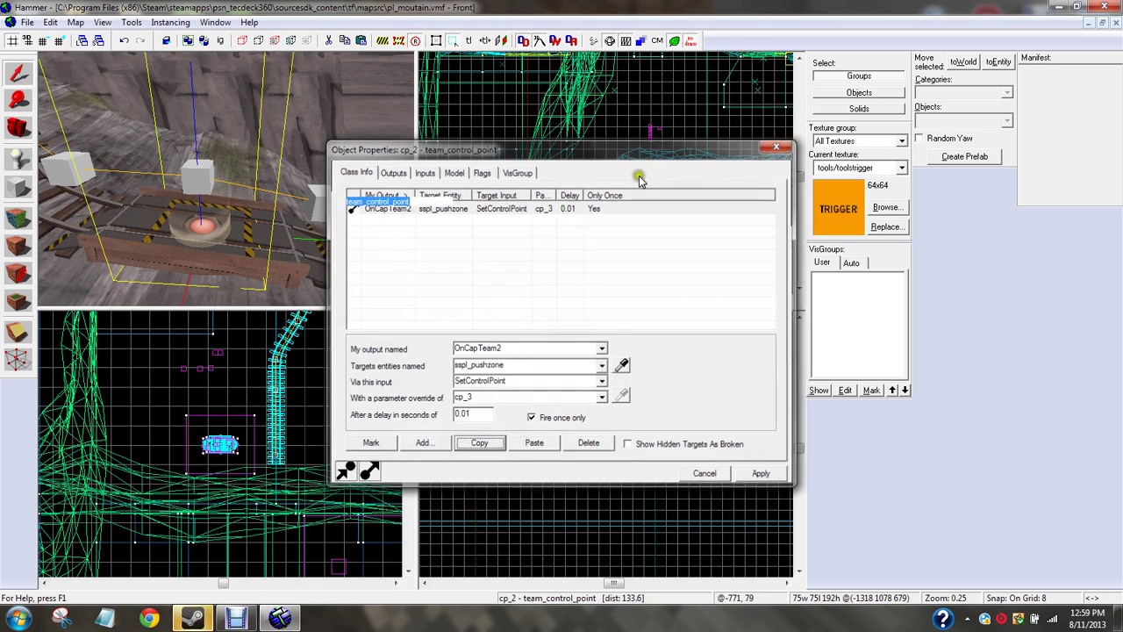
Step: Return to the Textured.vmf map and paste the copied OnCapTeam2 output into the cp_1 team_control_point's outputs
click(28, 22)
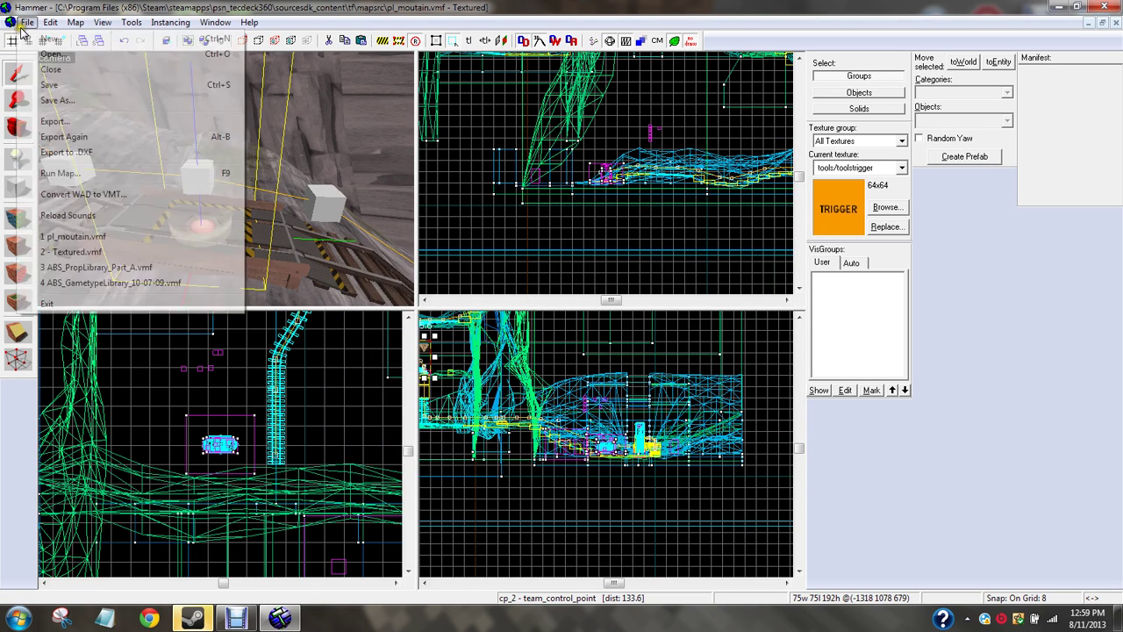
click(87, 252)
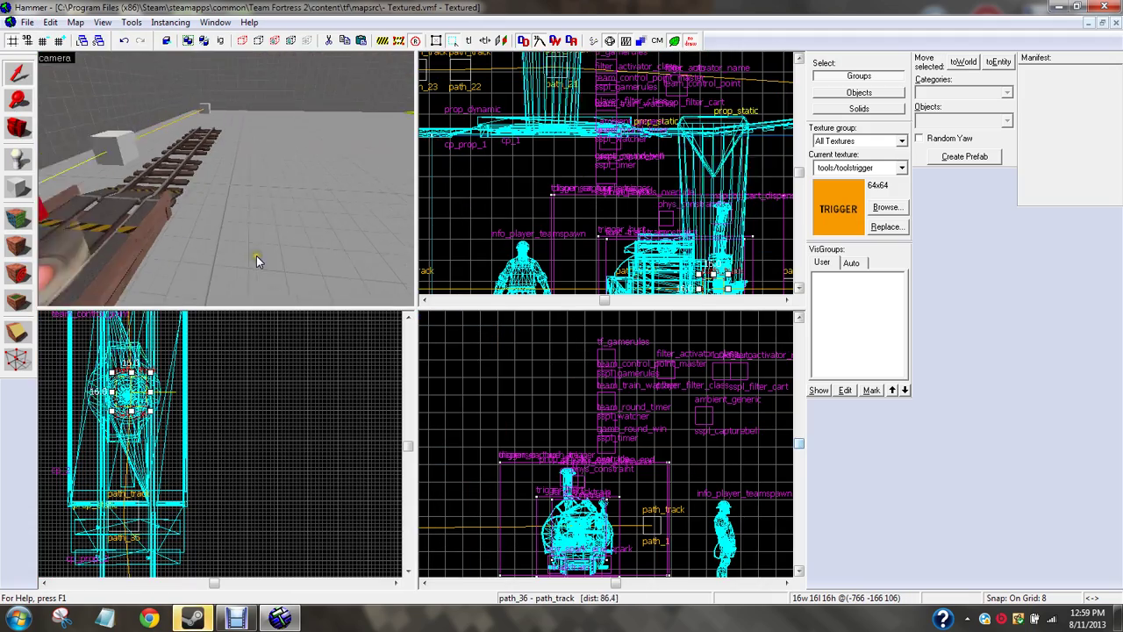
key(w)
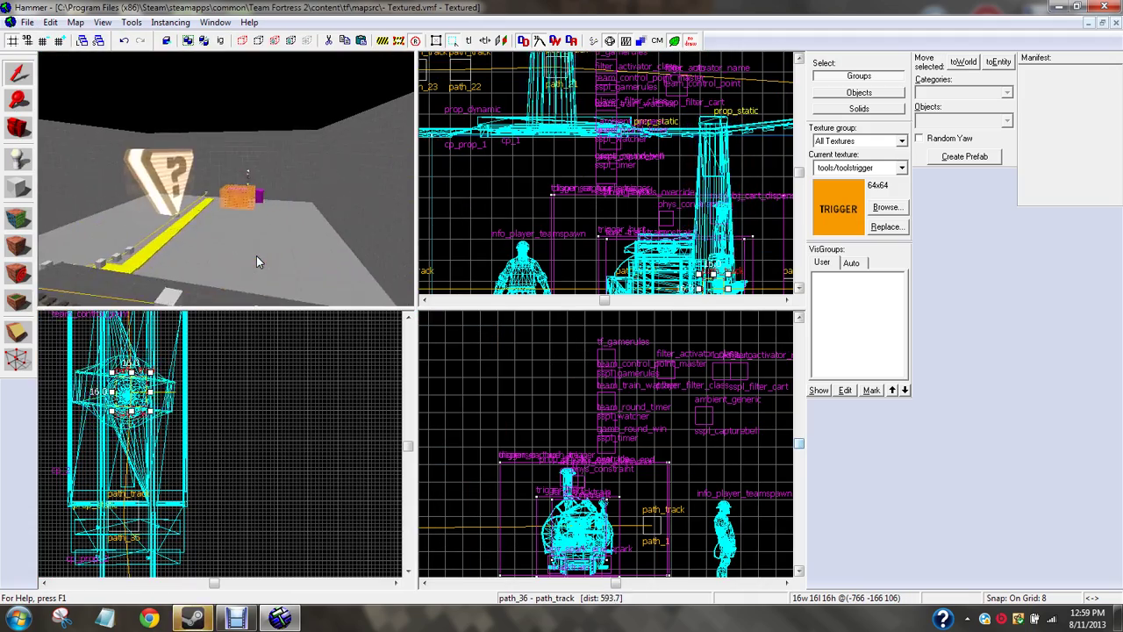
key(z)
click(173, 184)
double_click(173, 186)
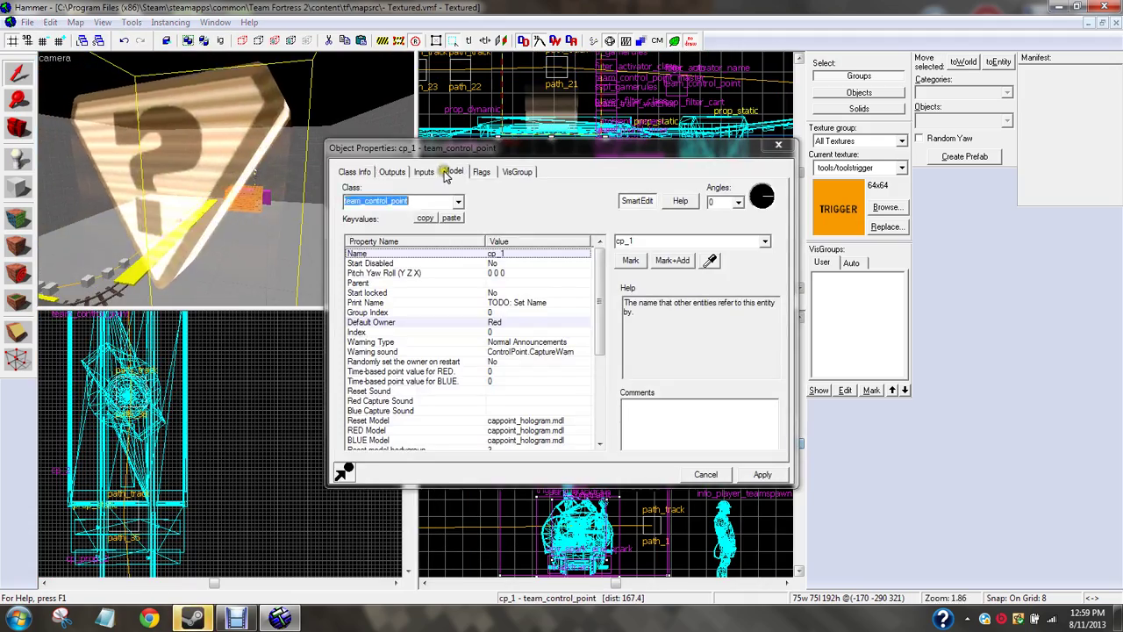
click(392, 171)
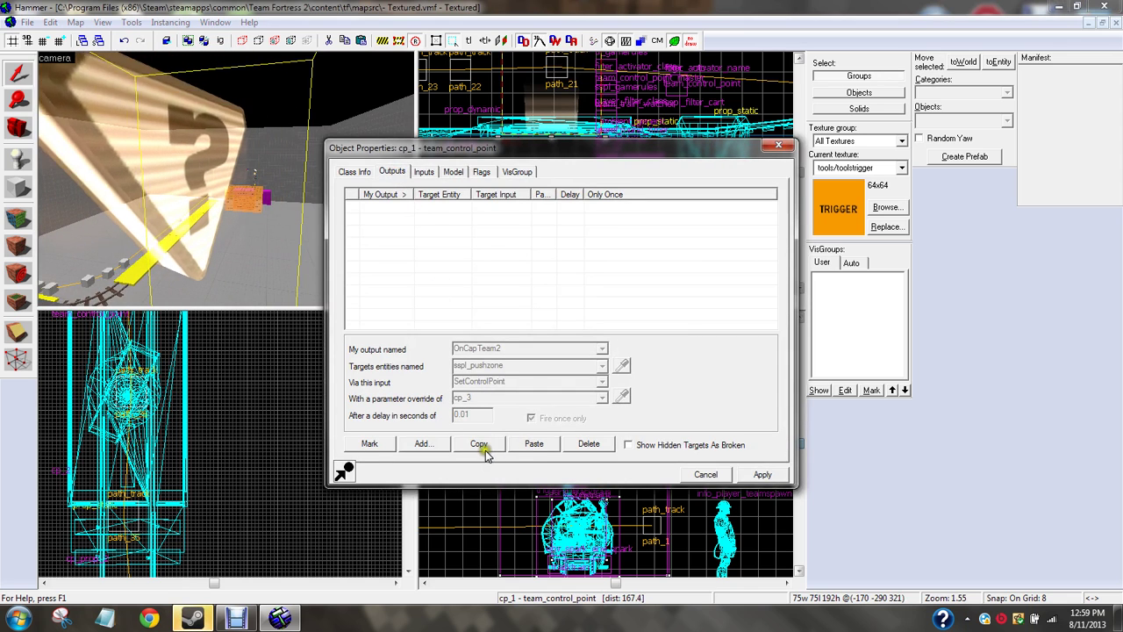
click(527, 444)
click(377, 209)
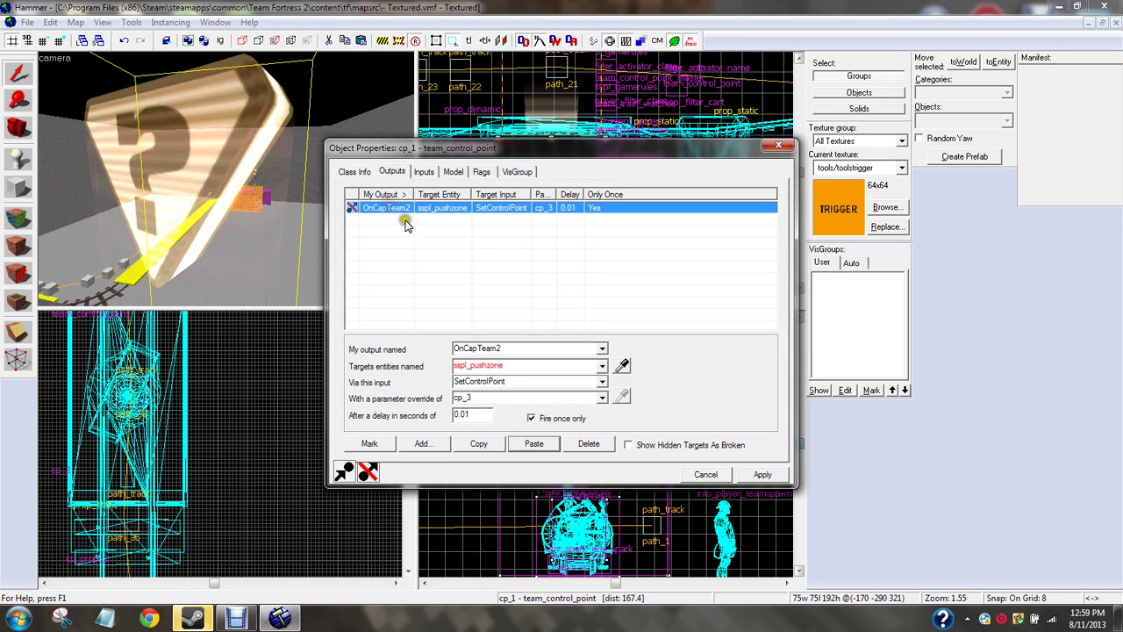
Step: Retarget cp_1's pasted OnCapTeam2 output to the capture_area entity
click(519, 363)
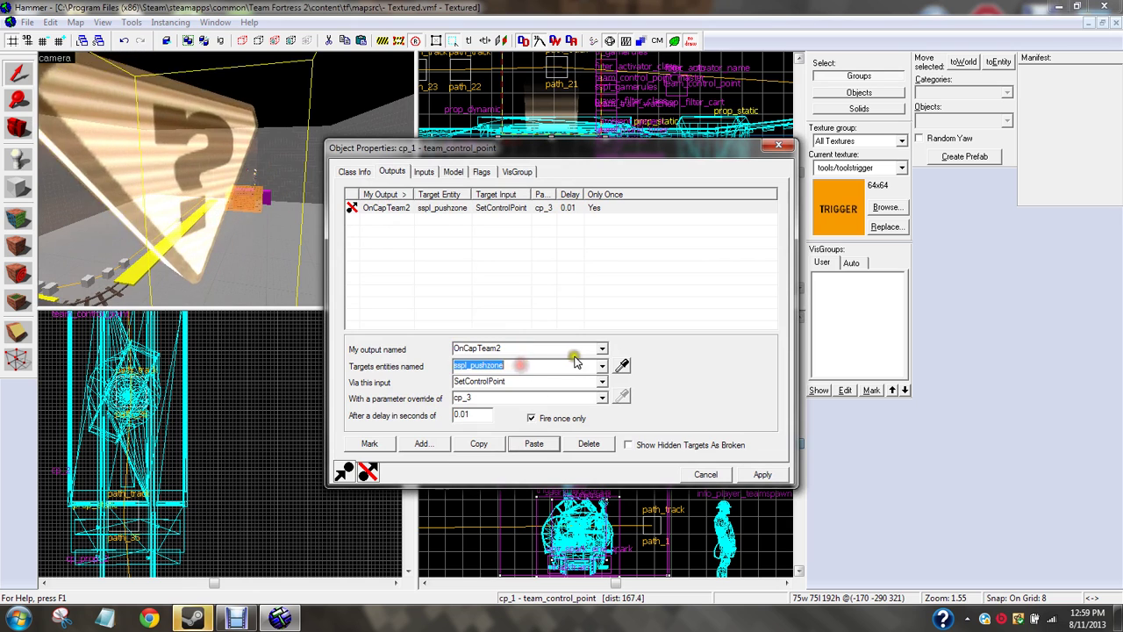
click(602, 366)
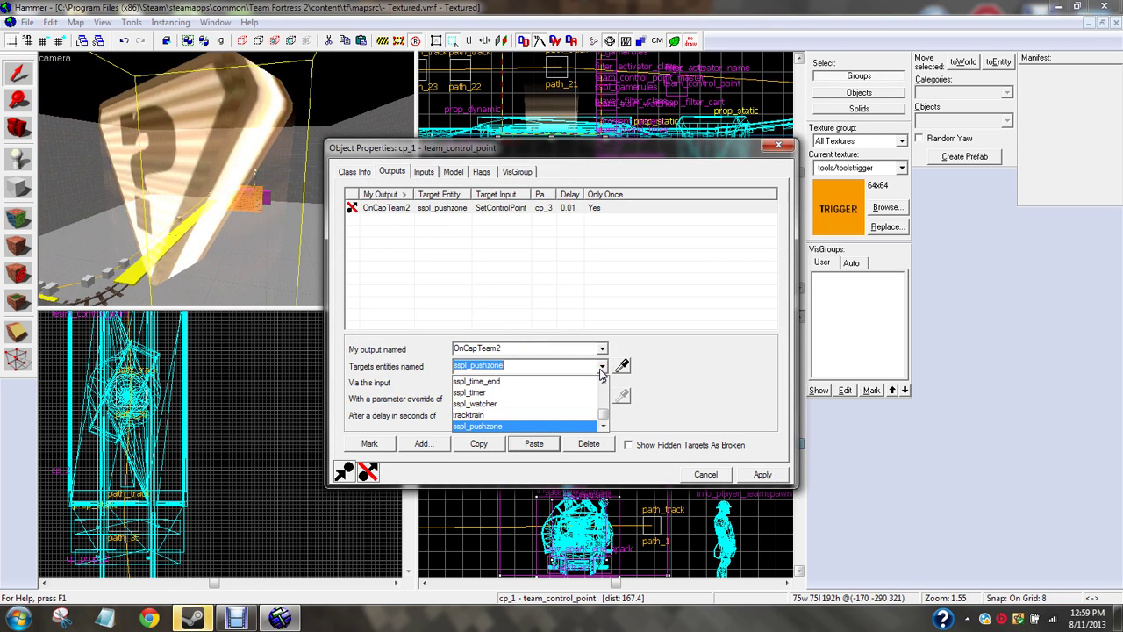
key(BackSpace)
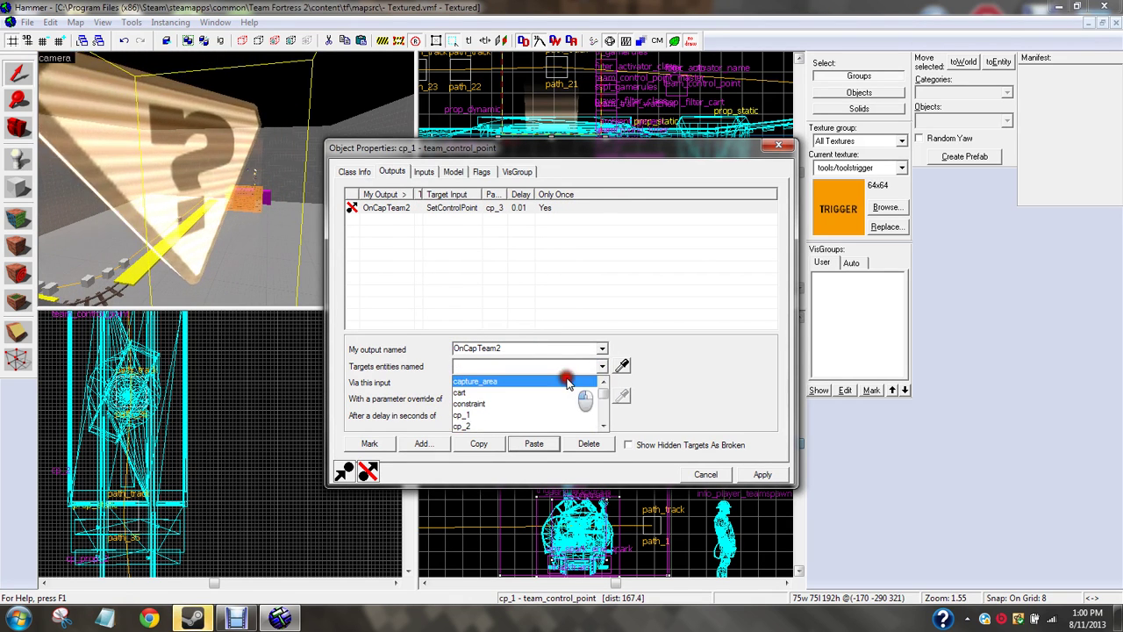
click(566, 381)
click(602, 383)
Step: Change the parameter override of cp_1's OnCapTeam2 output to cp_2
click(602, 402)
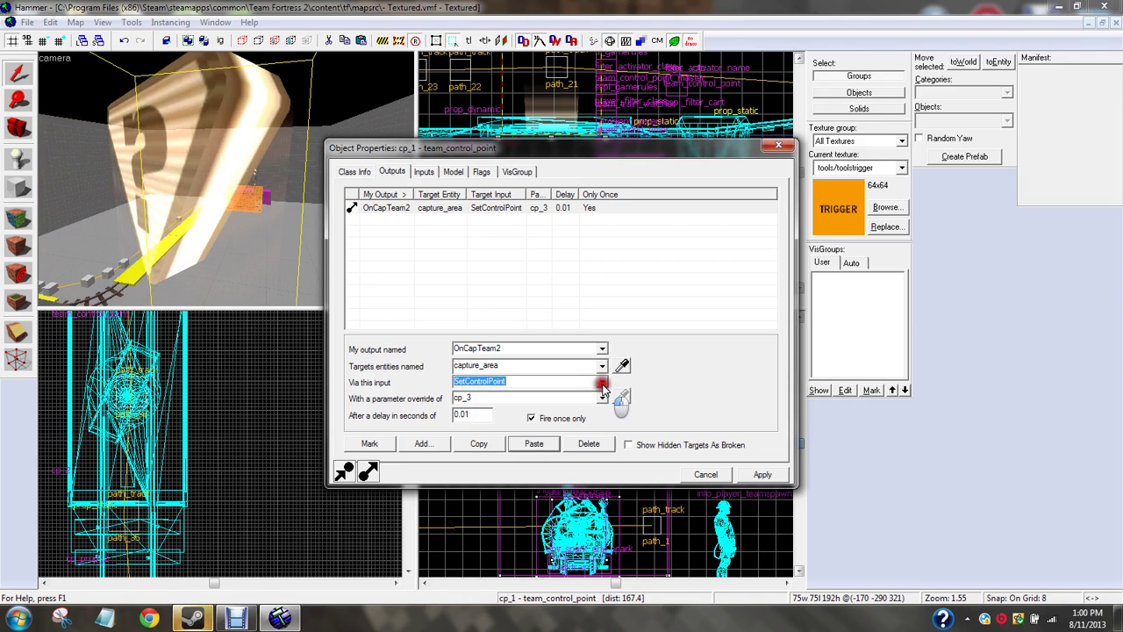
click(601, 401)
click(532, 400)
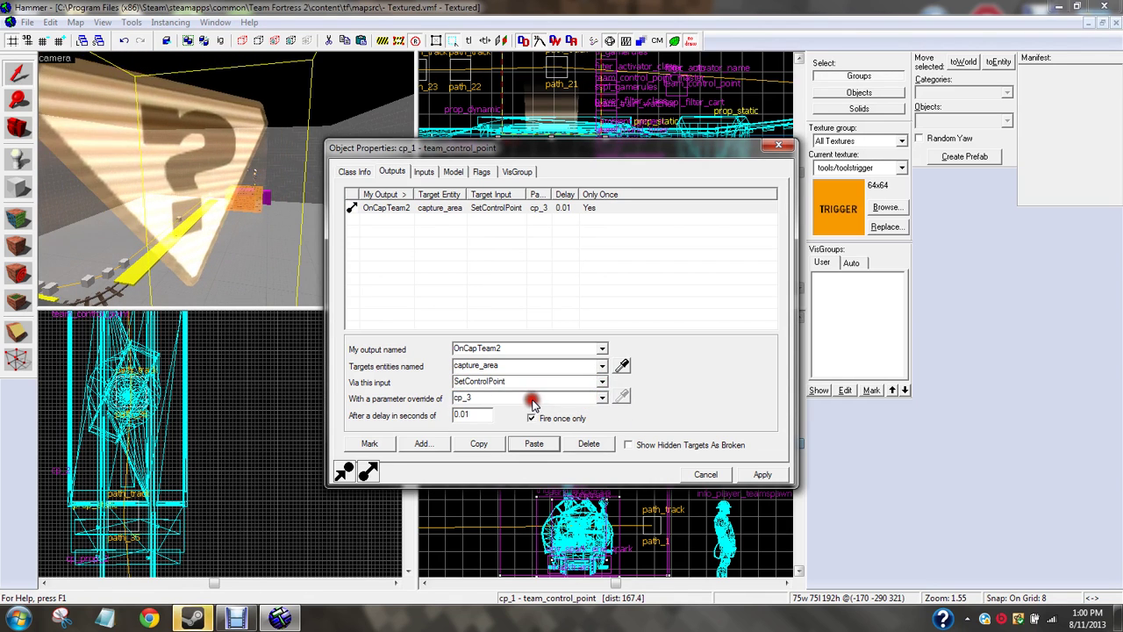
key(BackSpace)
text(2)
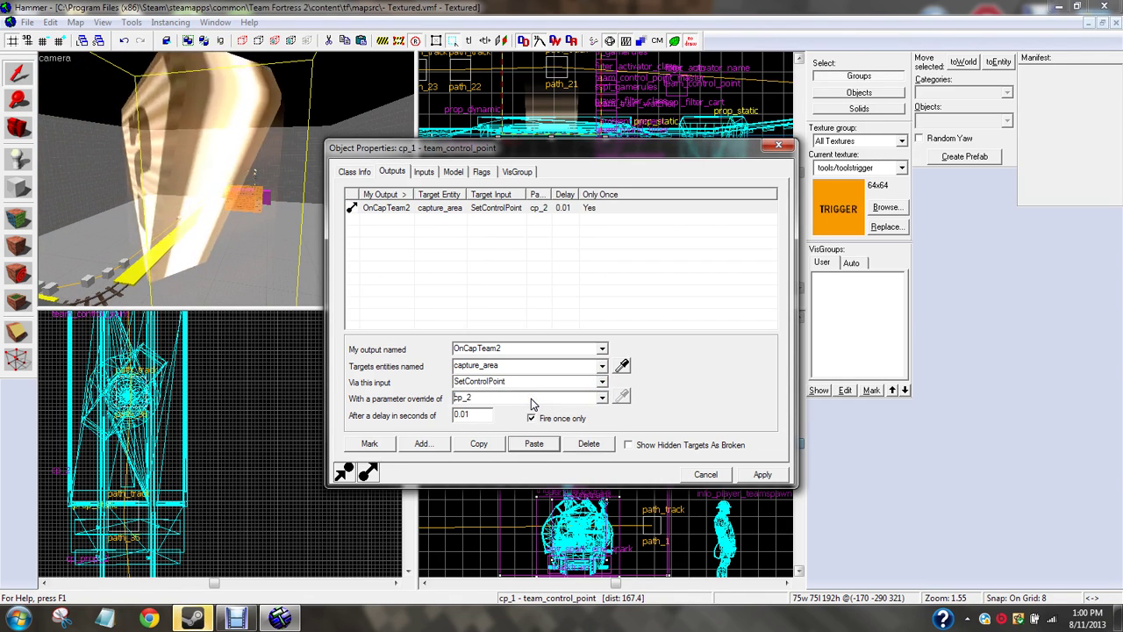
Step: Paste the copied OnCapTeam2 output into the outputs of the cp_2 team_control_point
click(778, 146)
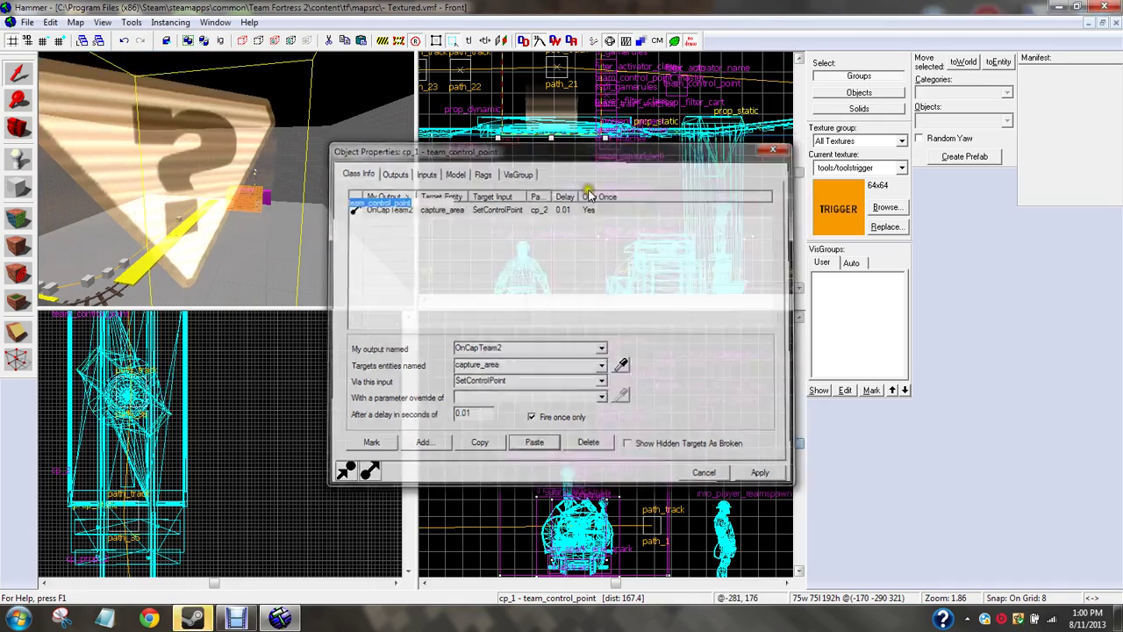
key(s)
key(s)
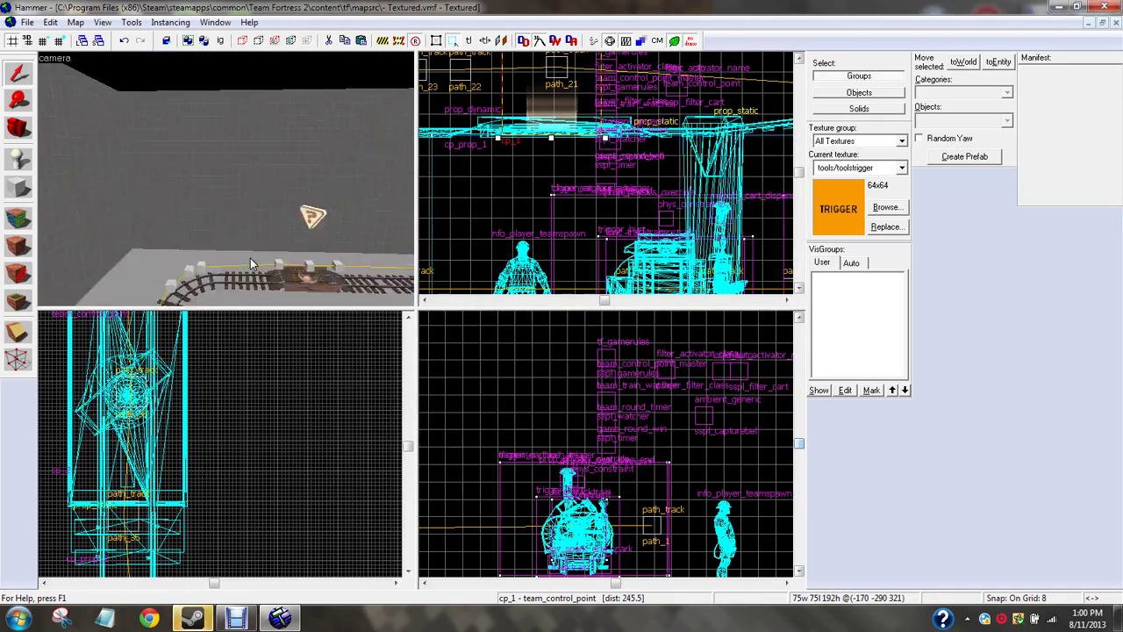
key(w)
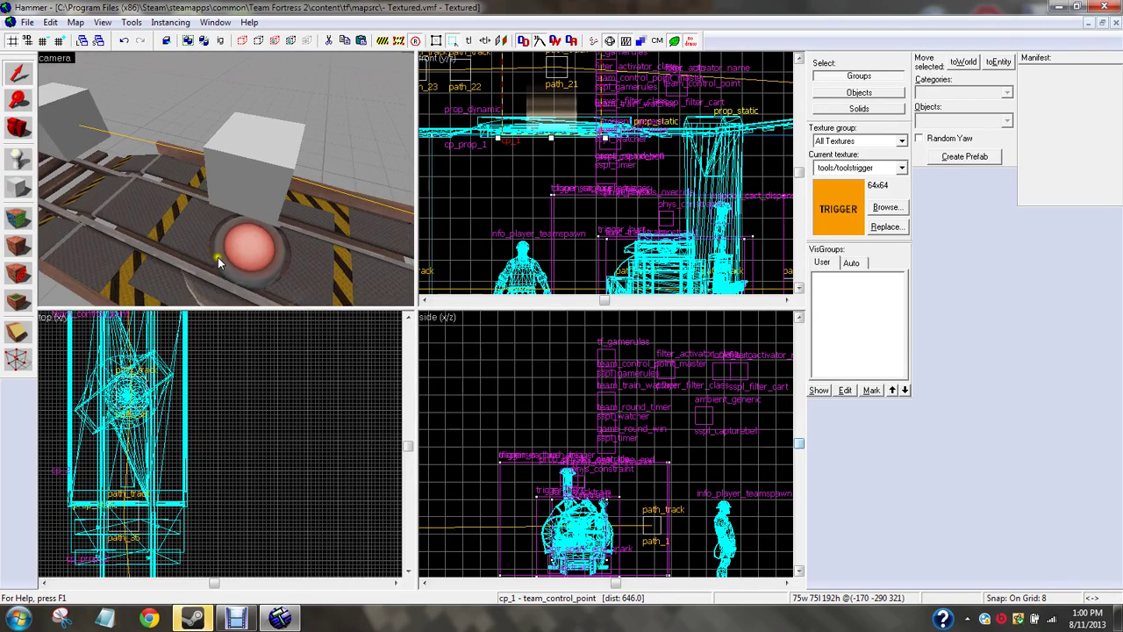
click(219, 264)
double_click(236, 288)
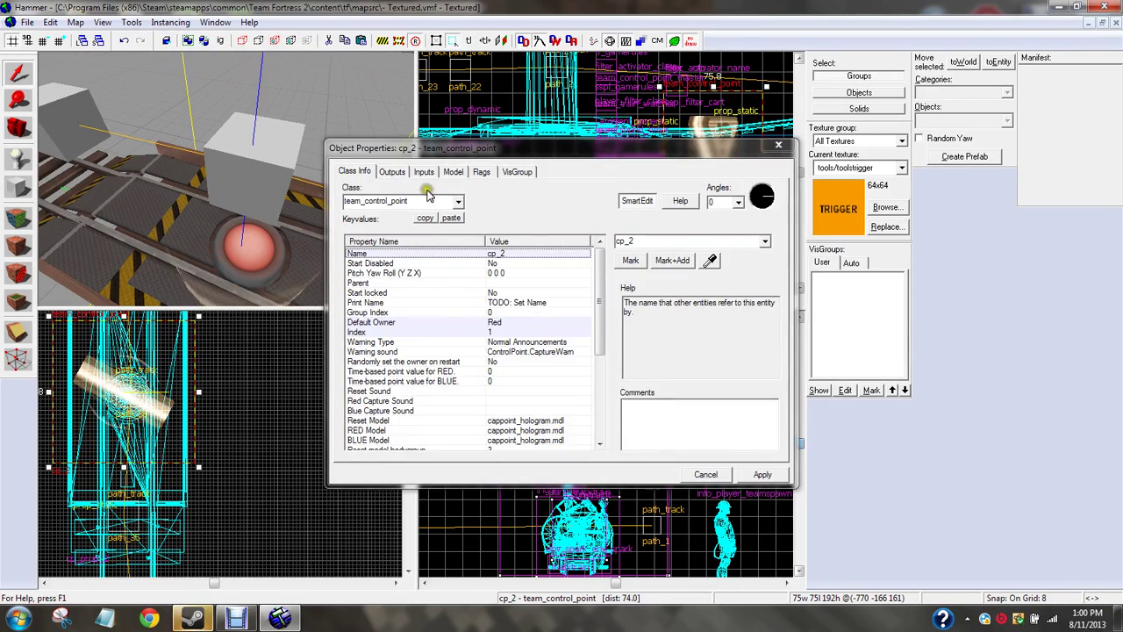
click(392, 172)
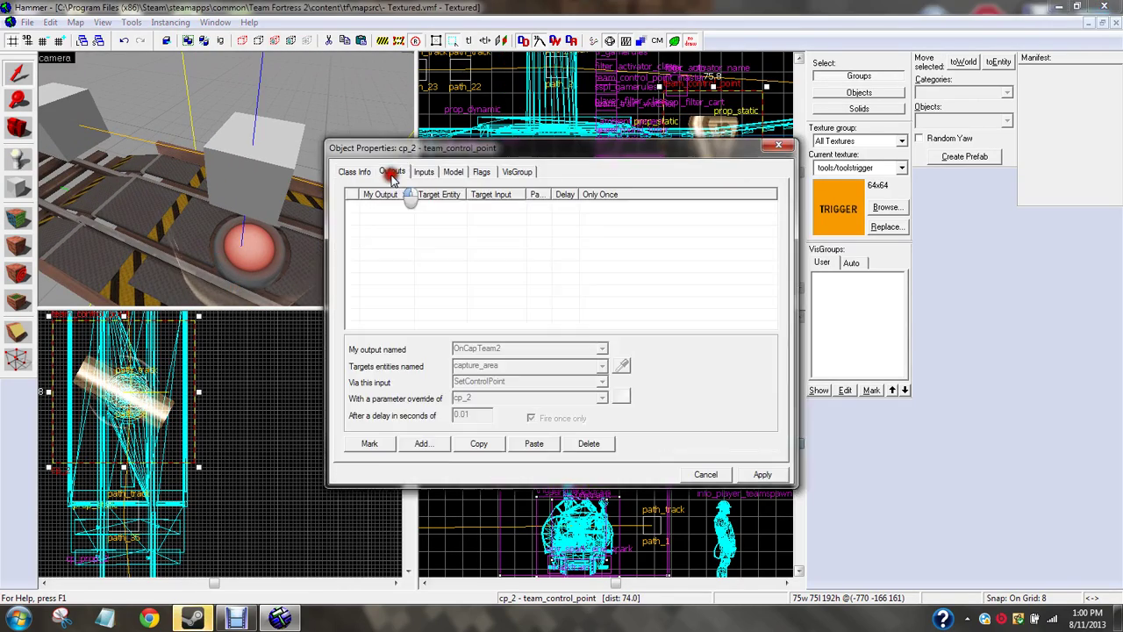
click(535, 445)
Step: Retarget cp_2's pasted OnCapTeam2 output to capture_area and apply the change
click(522, 367)
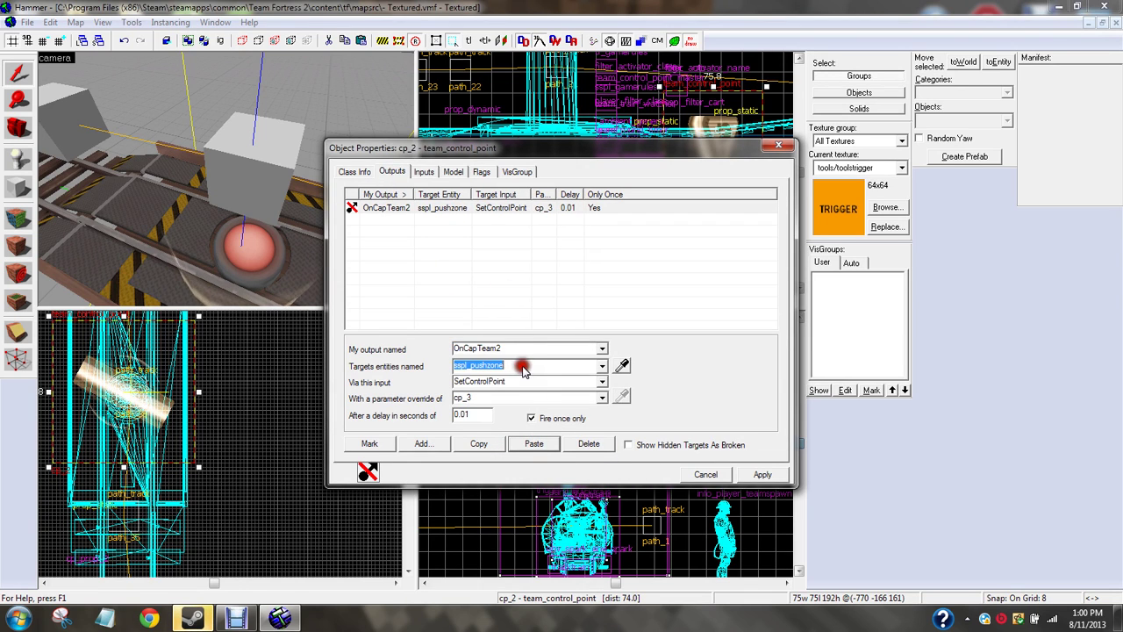
text(c)
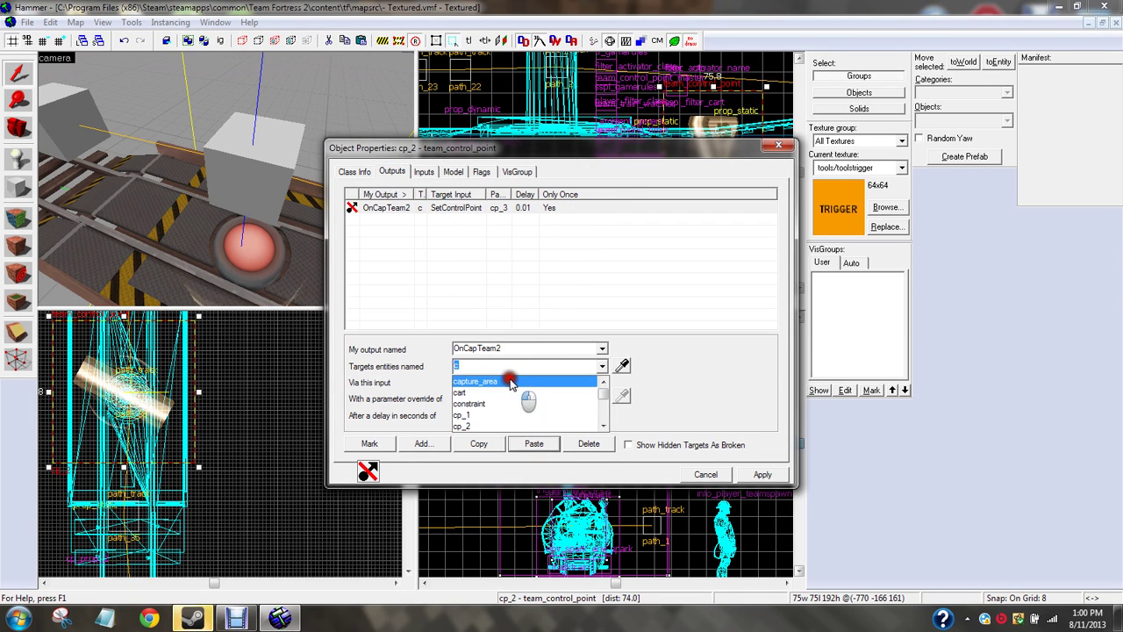
click(504, 378)
click(760, 471)
click(779, 135)
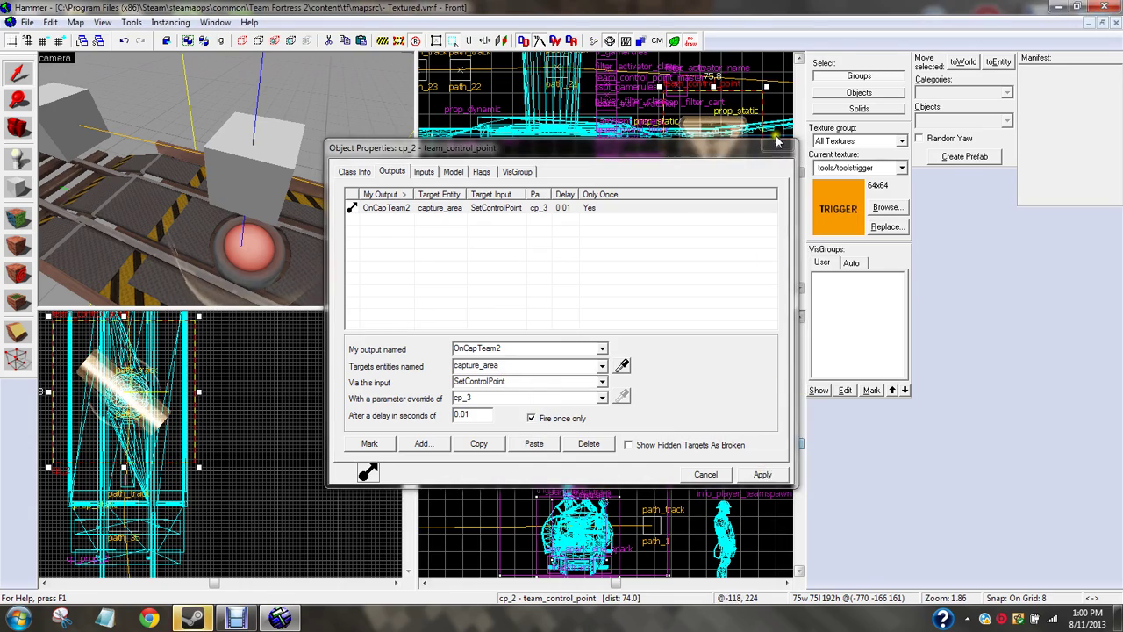
click(778, 147)
Step: Inspect the cp_2 control point and its surrounding track in pl_moutain.vmf, and return to the Textured.vmf map
key(s)
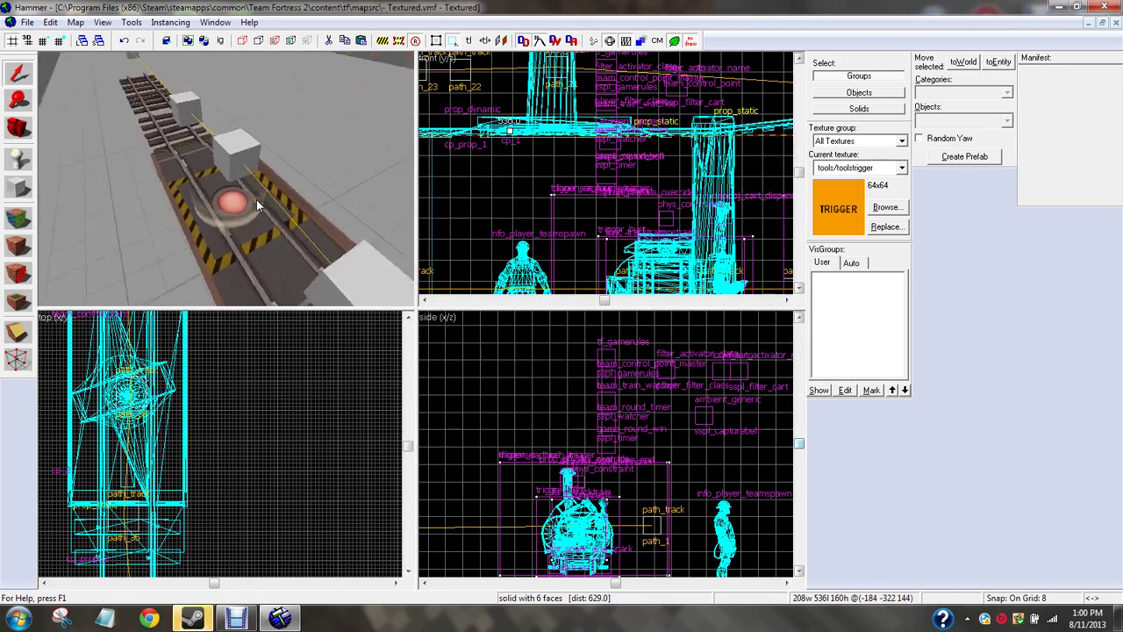
key(d)
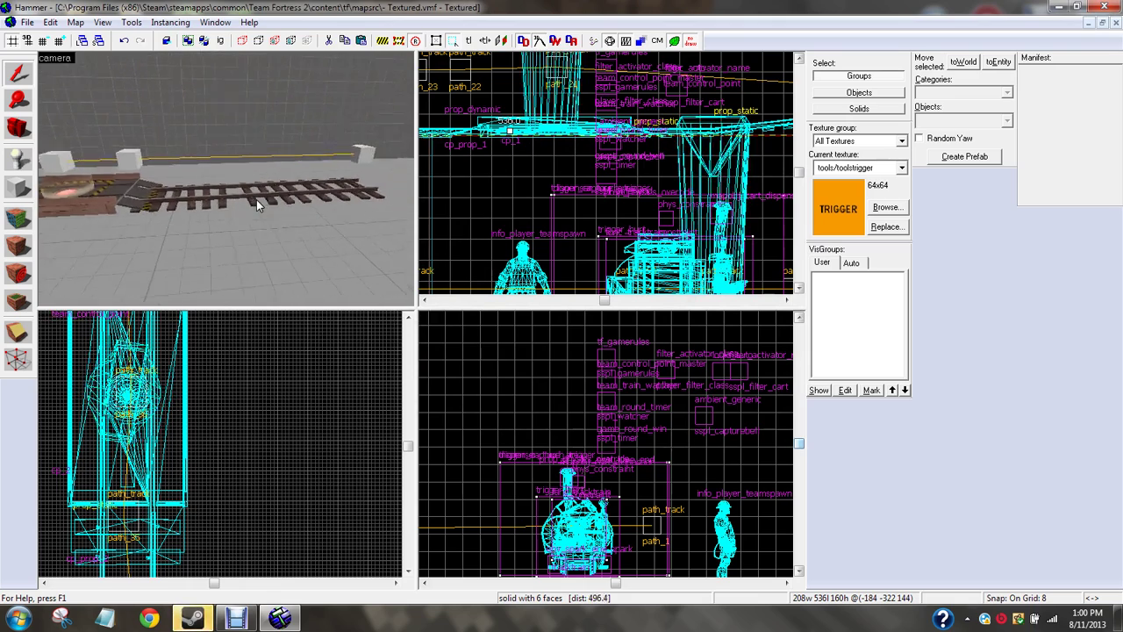
click(27, 22)
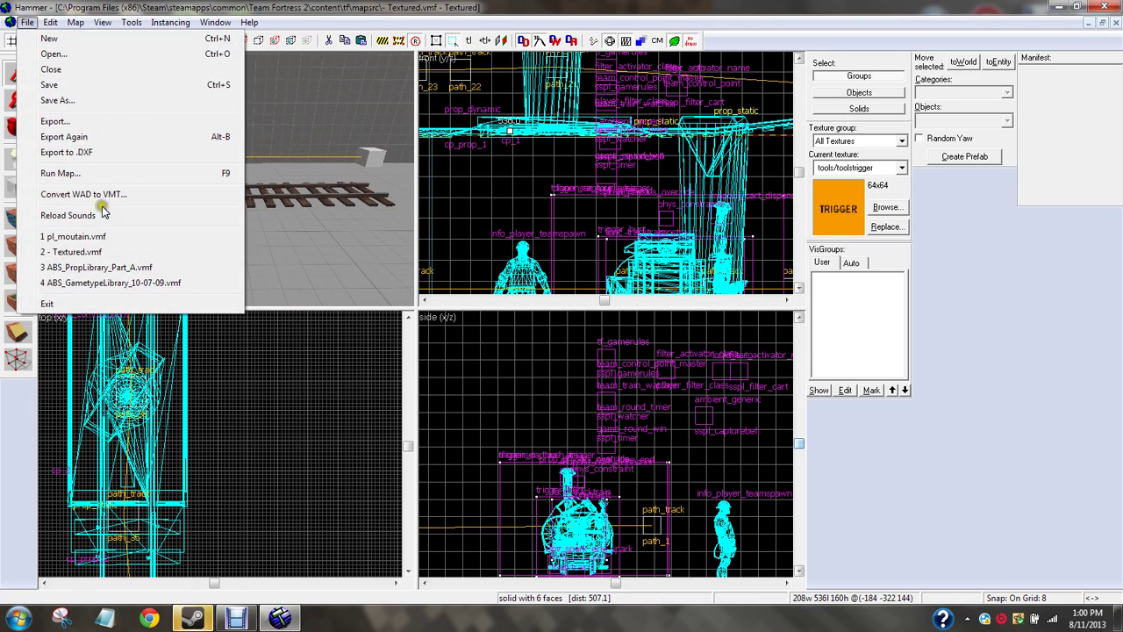
click(96, 238)
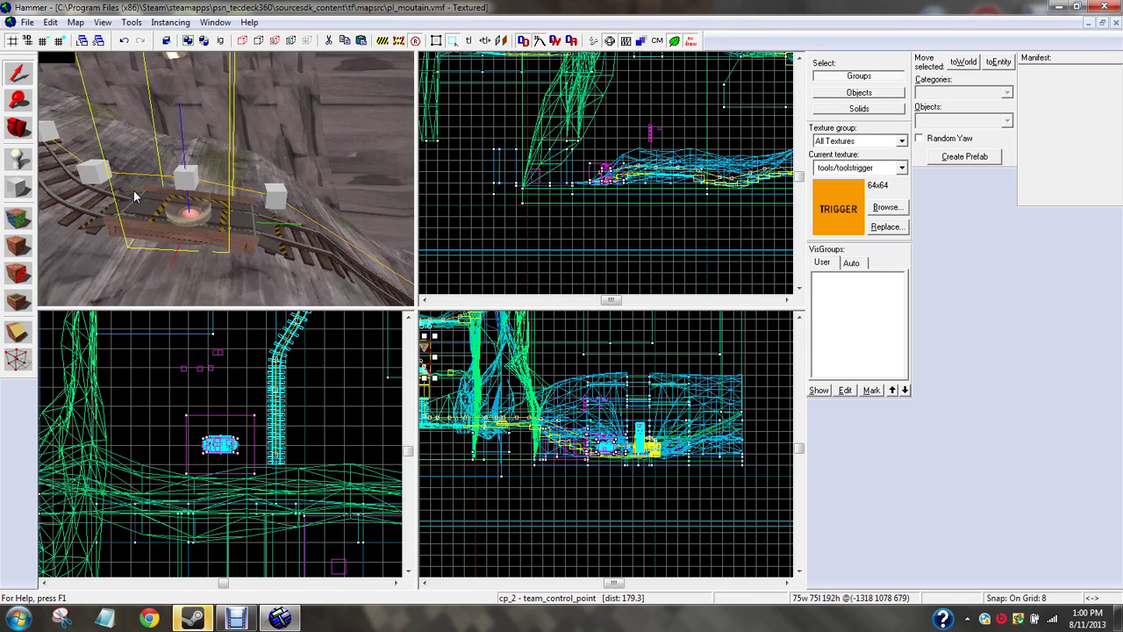
key(w)
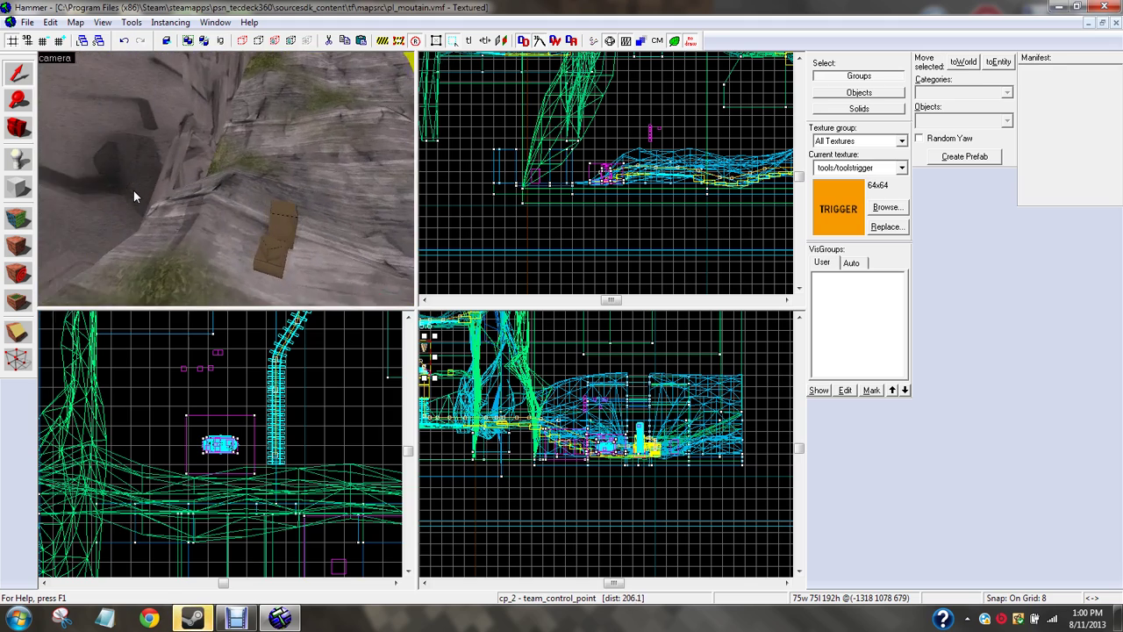
key(w)
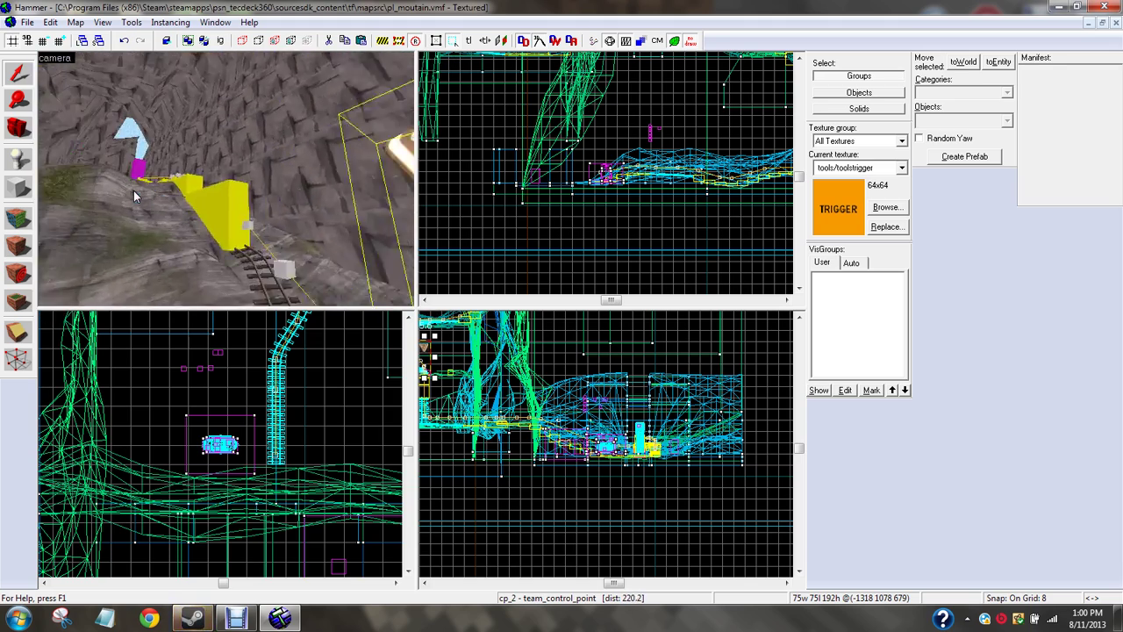
key(Left)
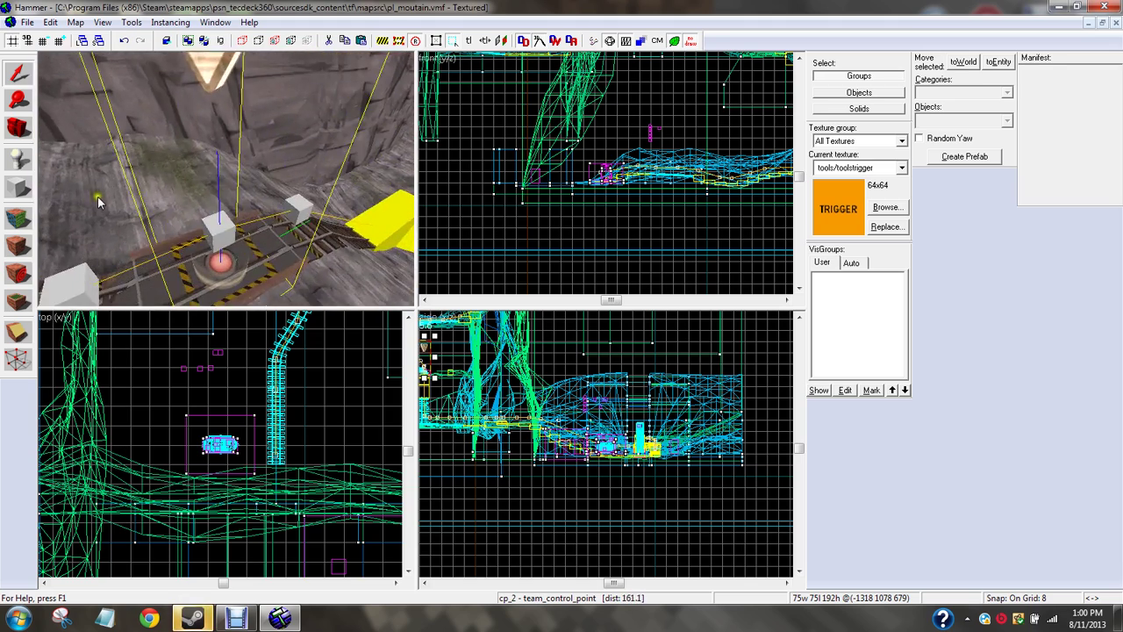
click(28, 22)
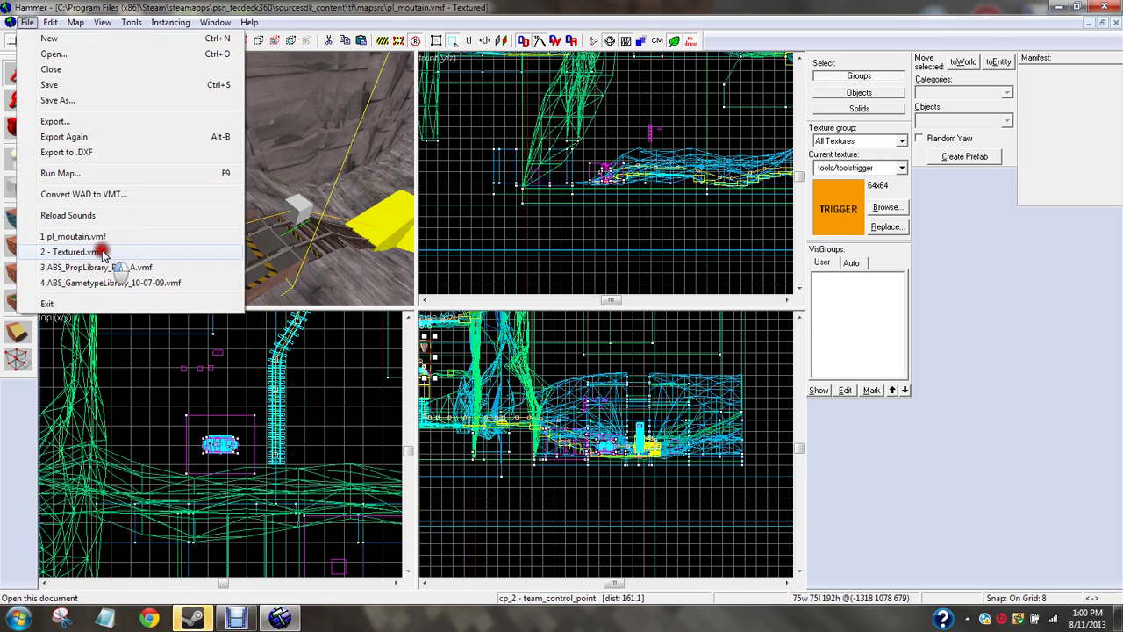
click(103, 253)
Step: Review the path start, path end and Linked PathTrack 1 settings of the sspl_watcher team_train_watcher
key(Left)
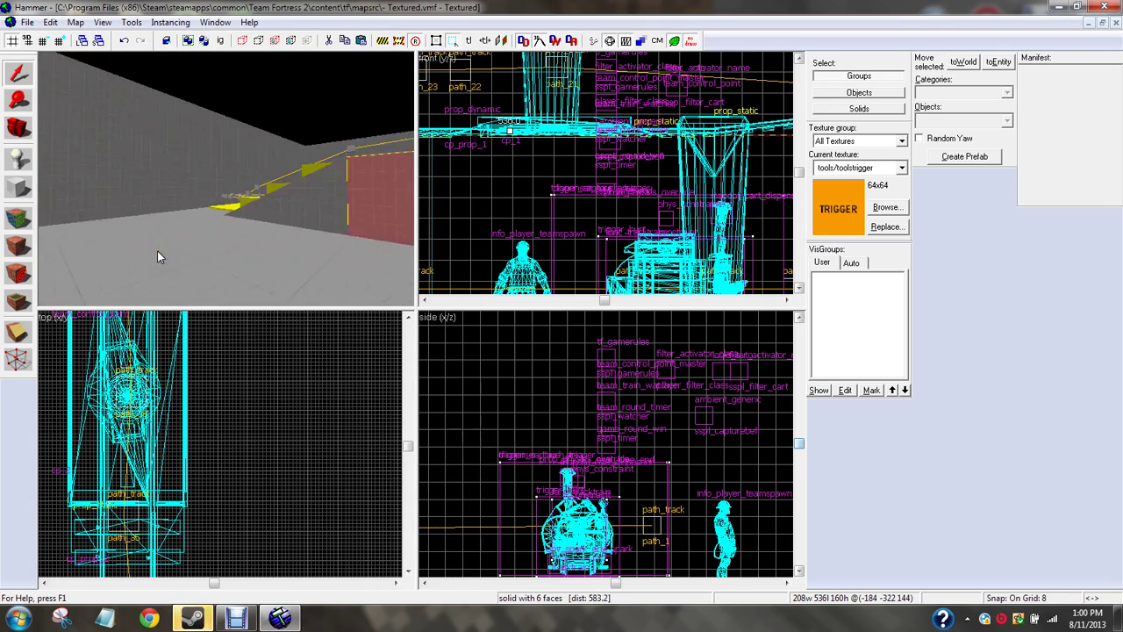
key(w)
key(Right)
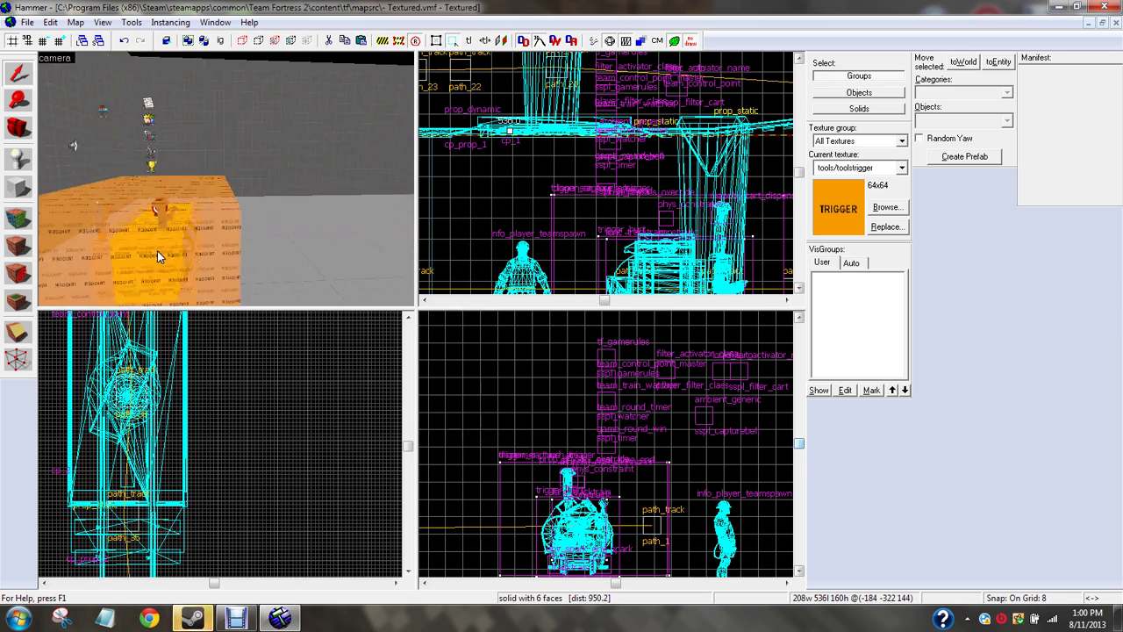
click(160, 244)
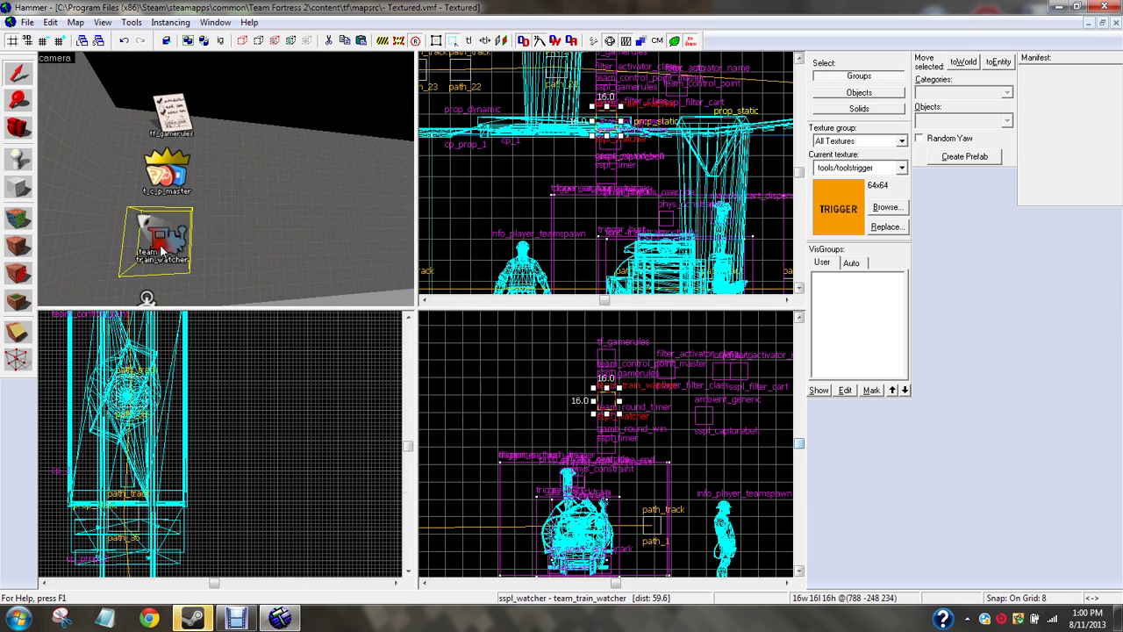
double_click(160, 244)
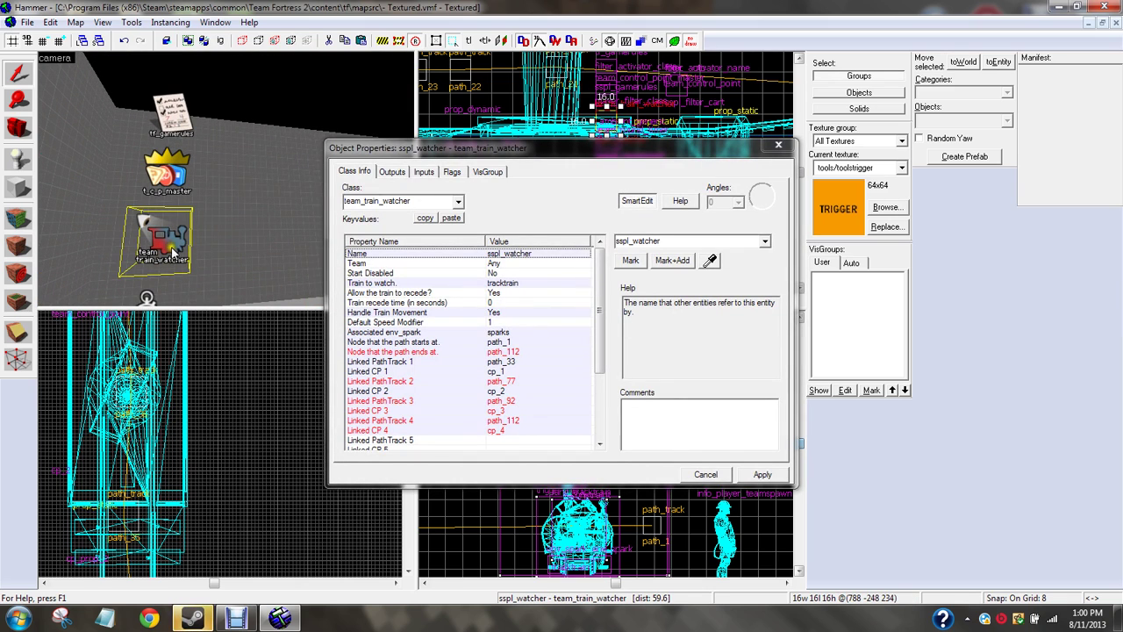
click(492, 343)
click(482, 352)
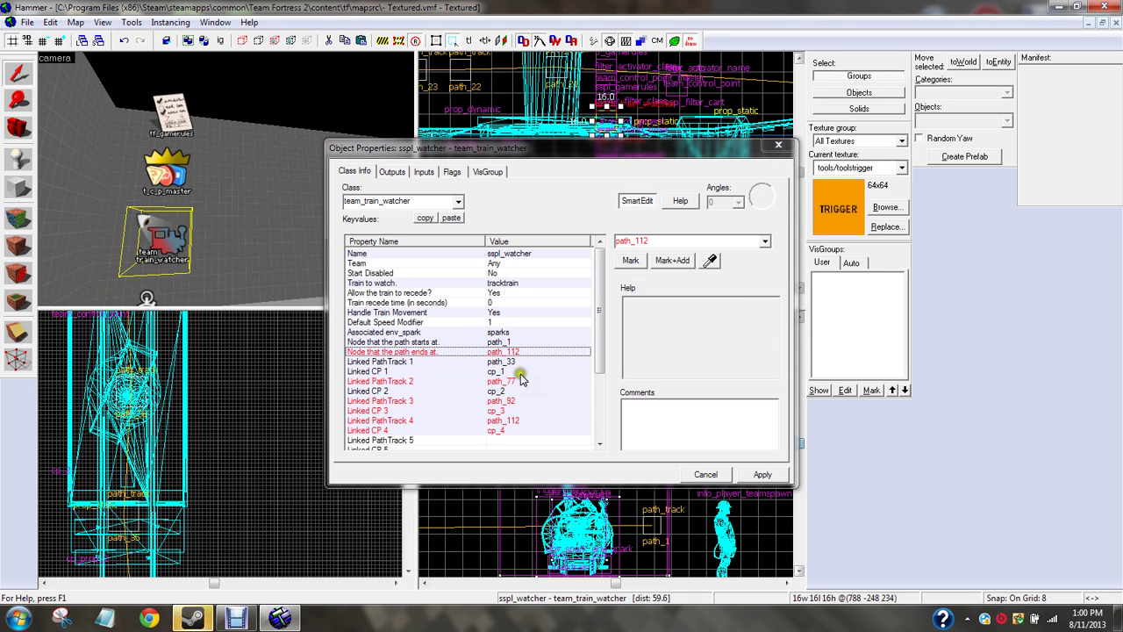
click(429, 362)
click(780, 145)
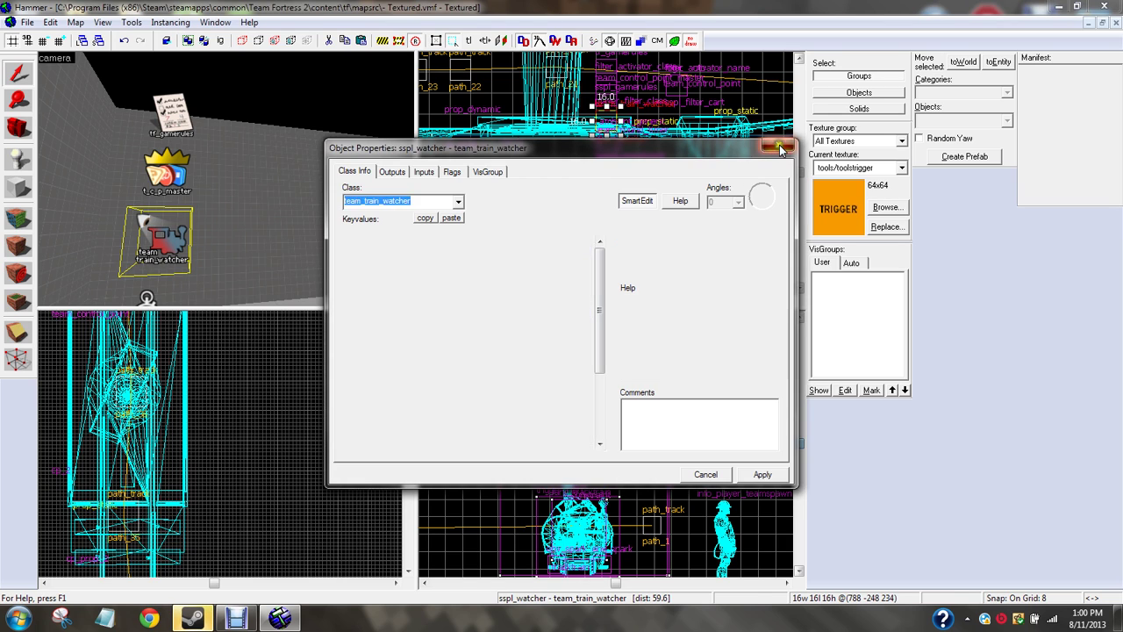
Step: Check the name of the path_track located above the cp_1 control point
key(z)
key(w)
key(w)
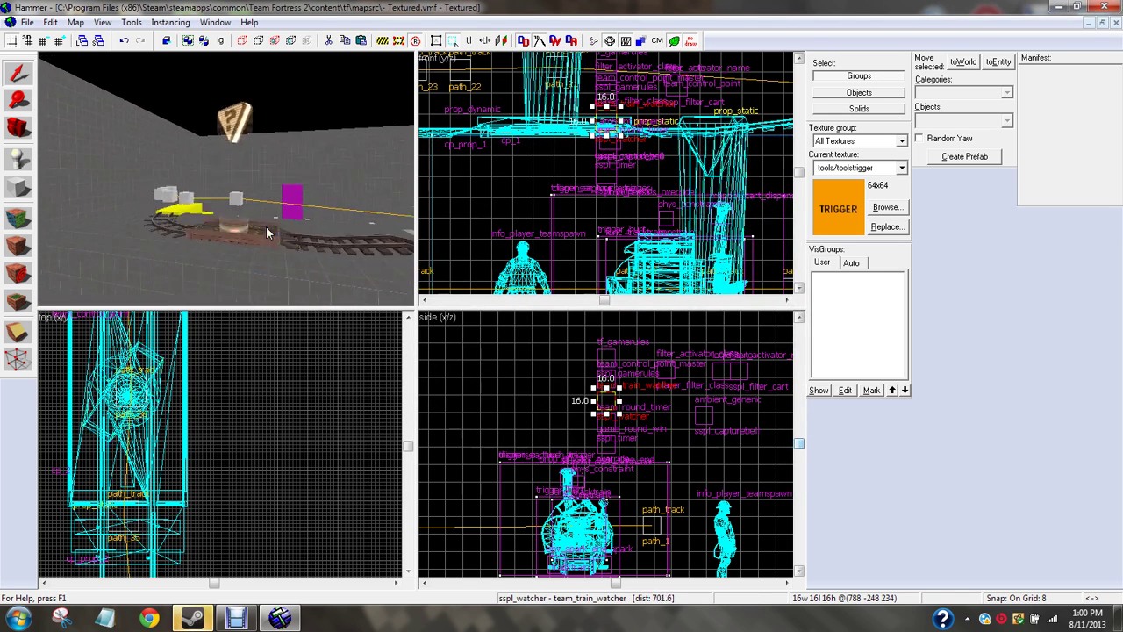
key(Up)
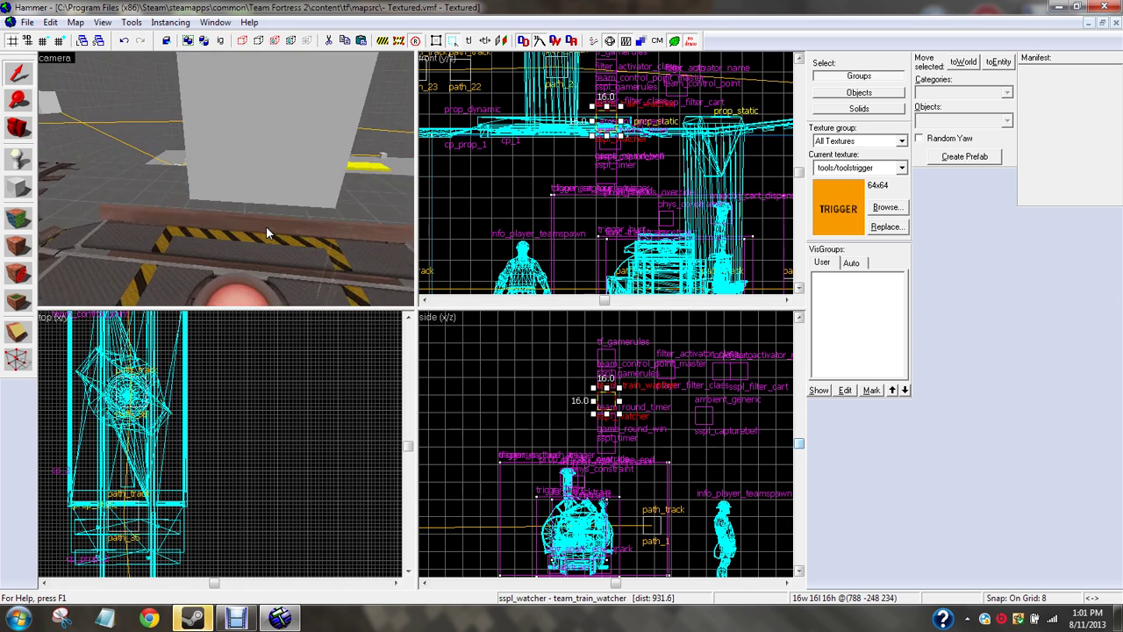
double_click(259, 168)
key(w)
key(d)
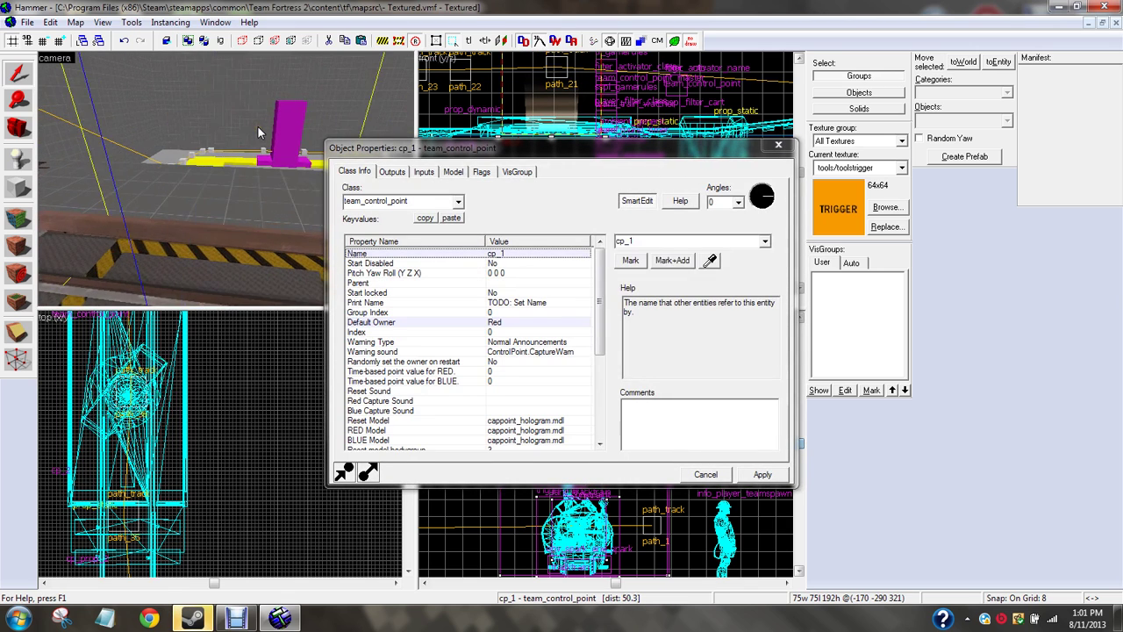
key(s)
click(201, 116)
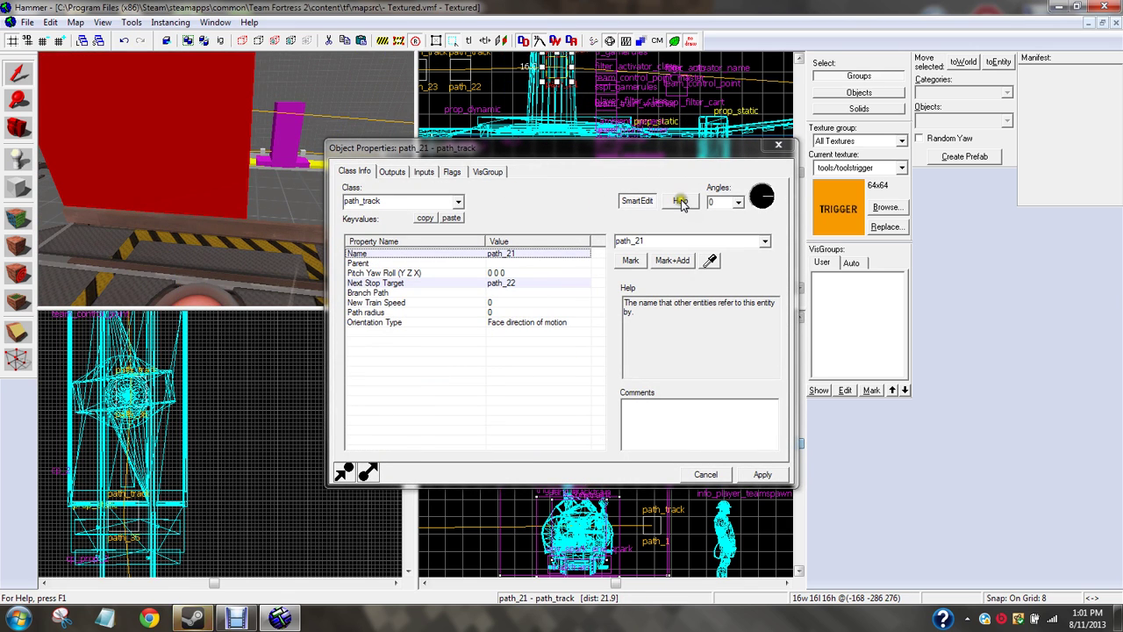
click(779, 146)
Step: Set Linked PathTrack 1 of the sspl_watcher team_train_watcher to path_21
key(s)
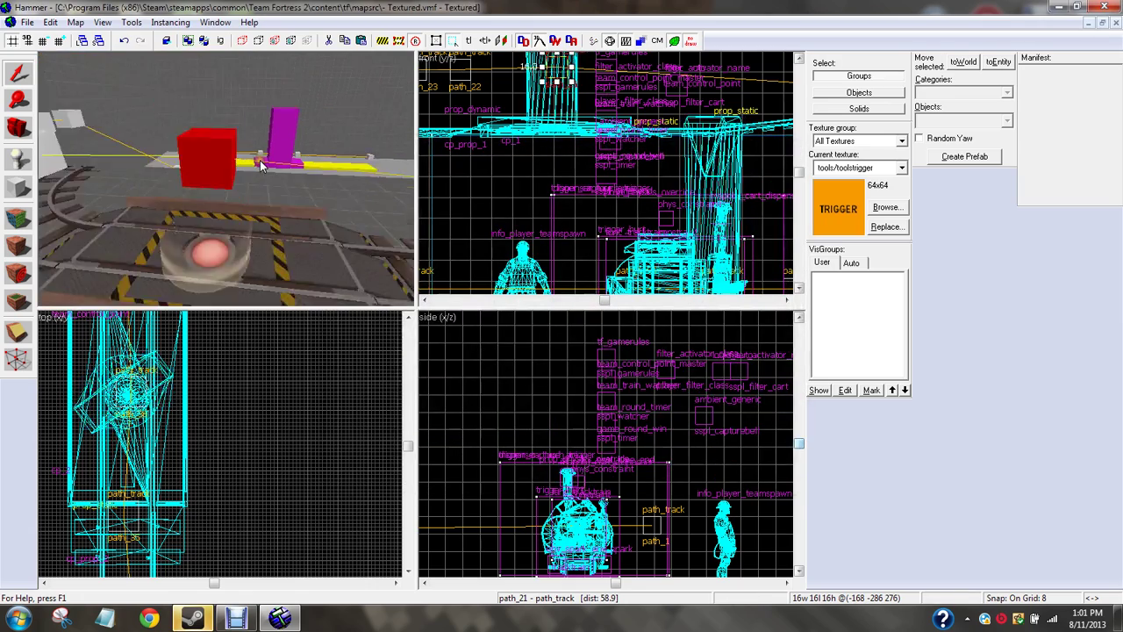
key(w)
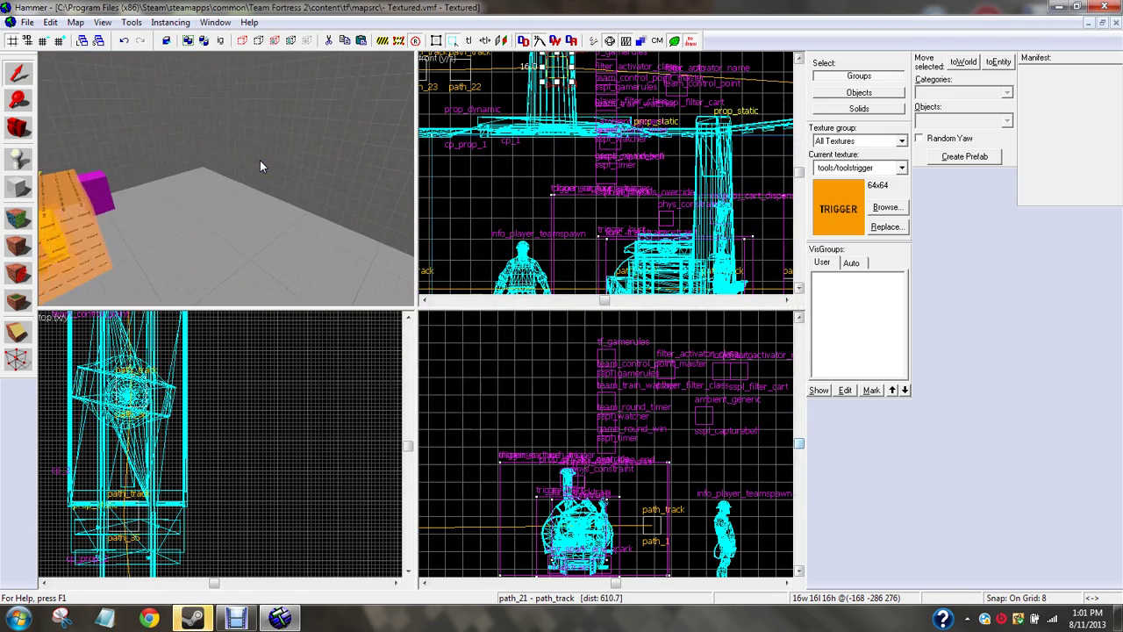
double_click(264, 132)
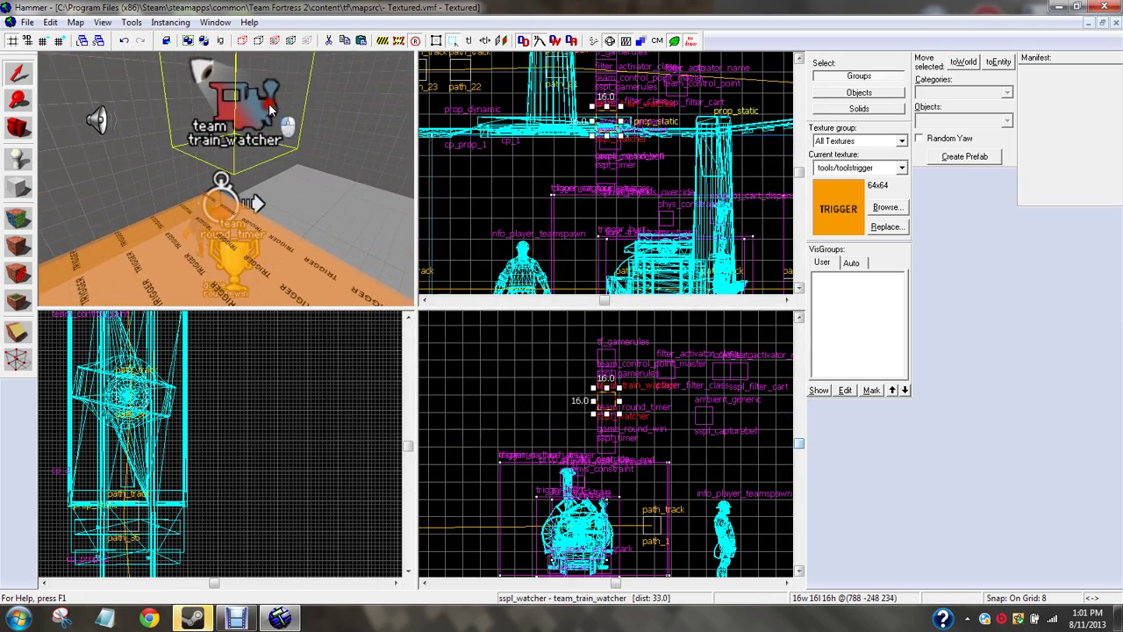
click(485, 355)
click(483, 361)
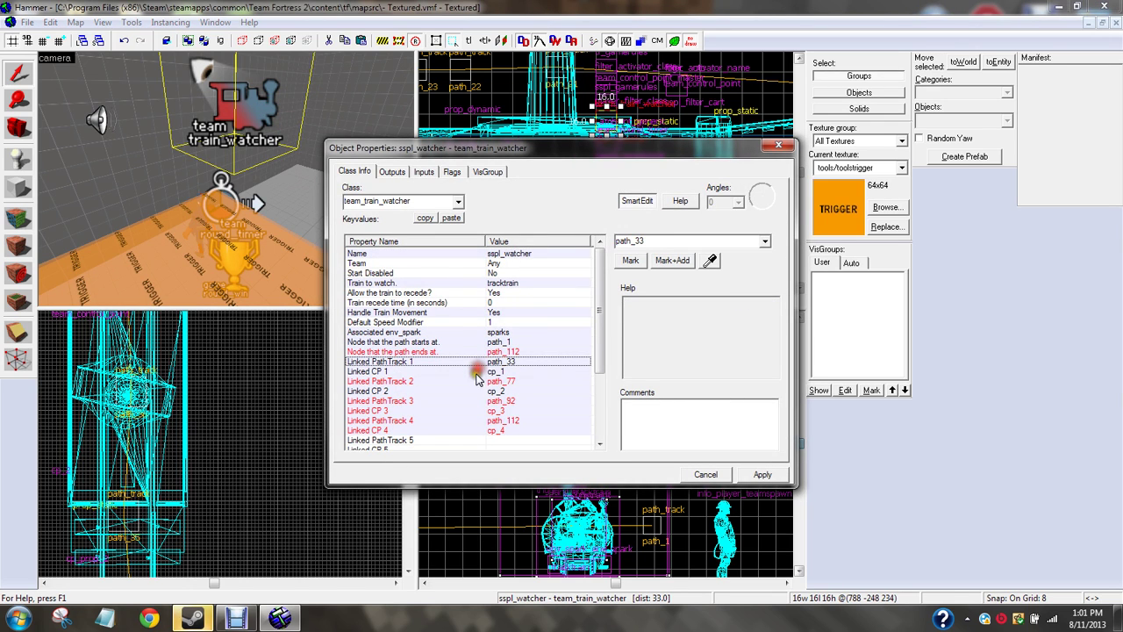
click(472, 371)
click(488, 360)
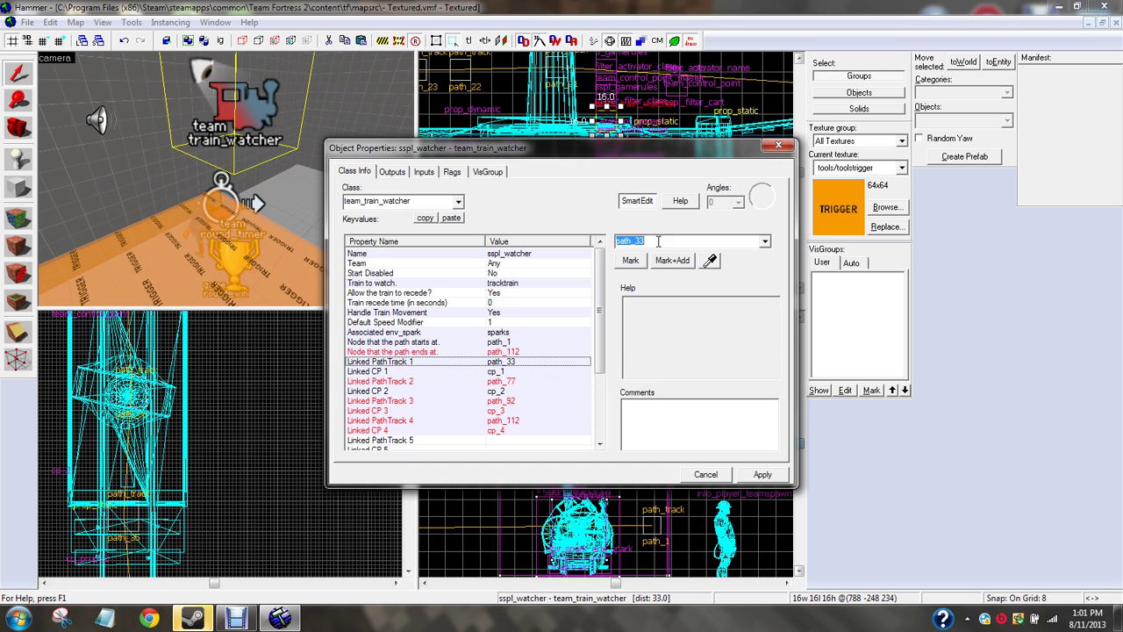
text(path)
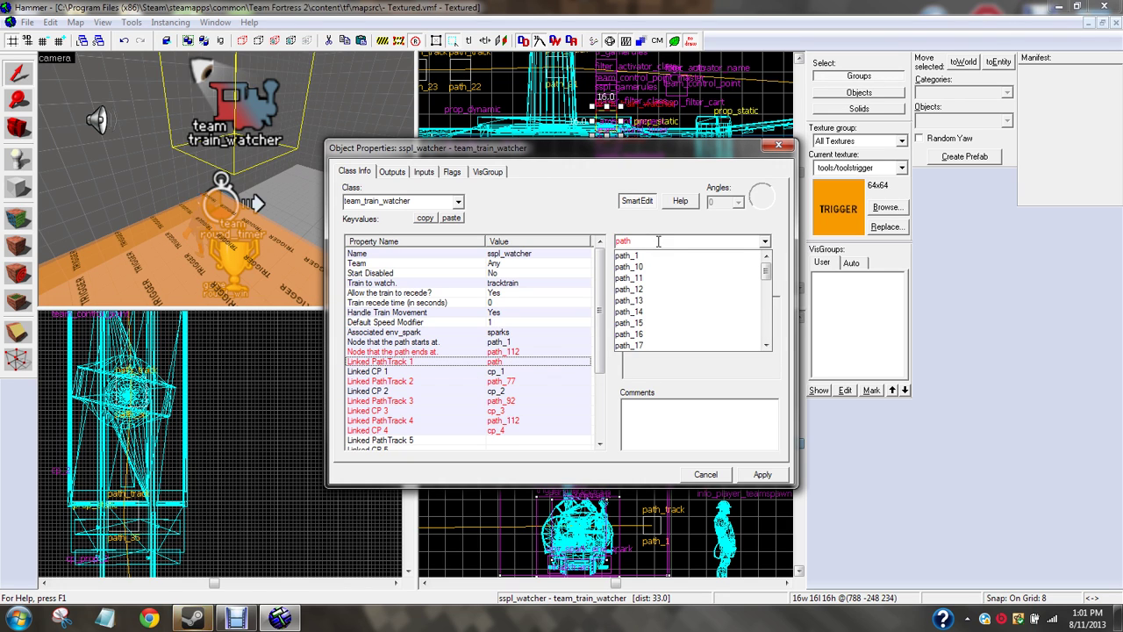
text(21)
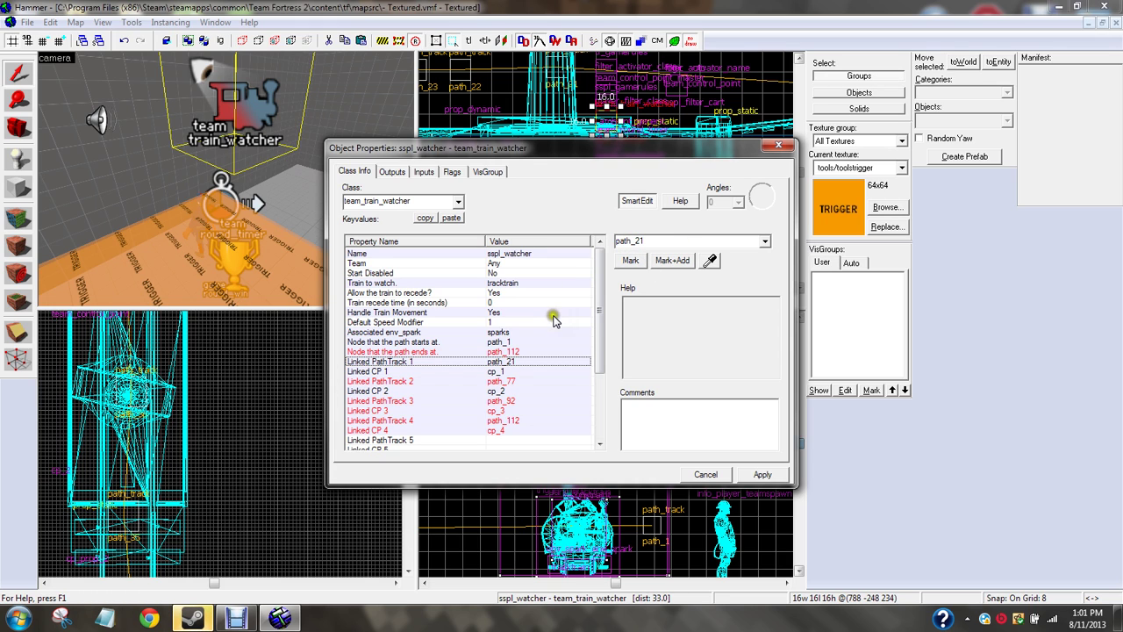
Step: Review the Linked CP 1 and Linked PathTrack 2 settings of the sspl_watcher team_train_watcher
click(479, 372)
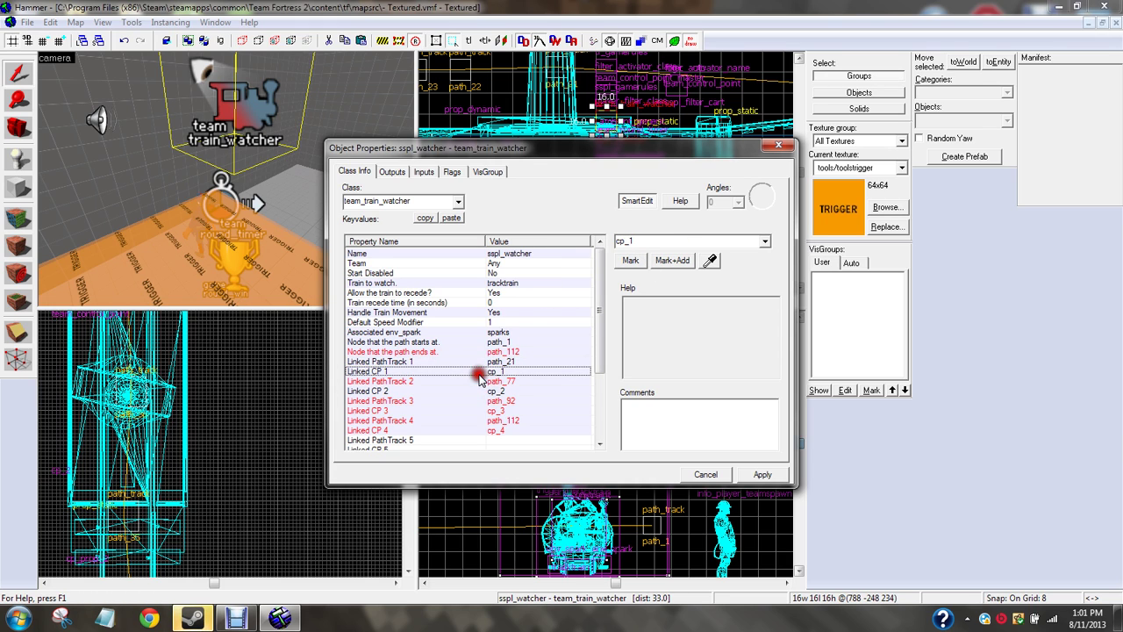
click(477, 382)
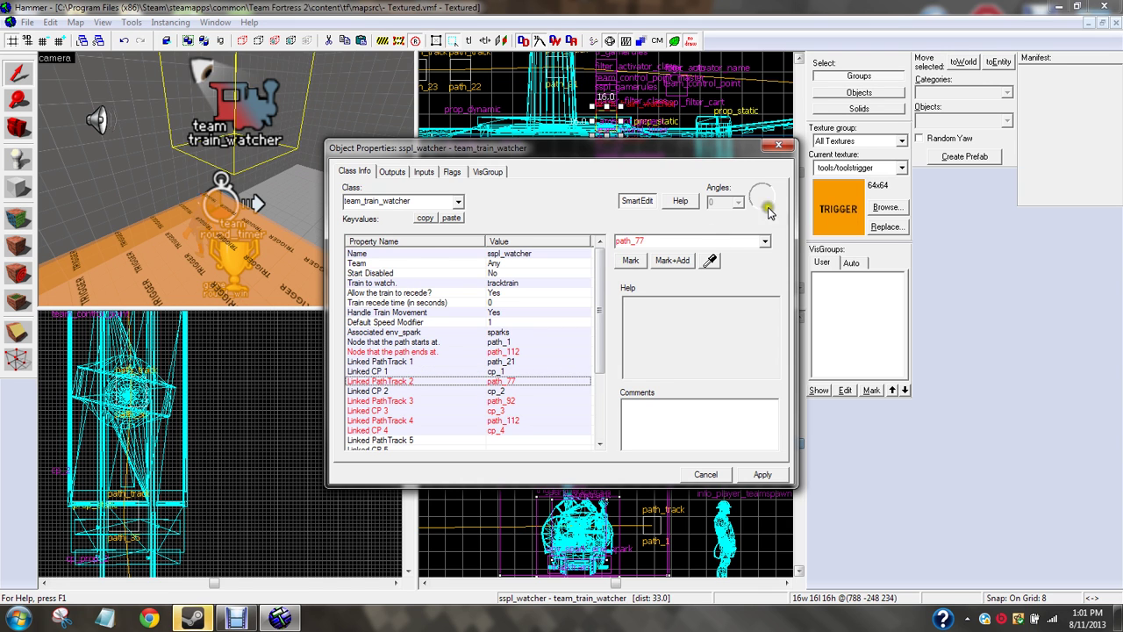
click(780, 134)
click(778, 145)
Step: Check the name of the path_track located above the cp_2 control point
scroll(299, 186, down, 5)
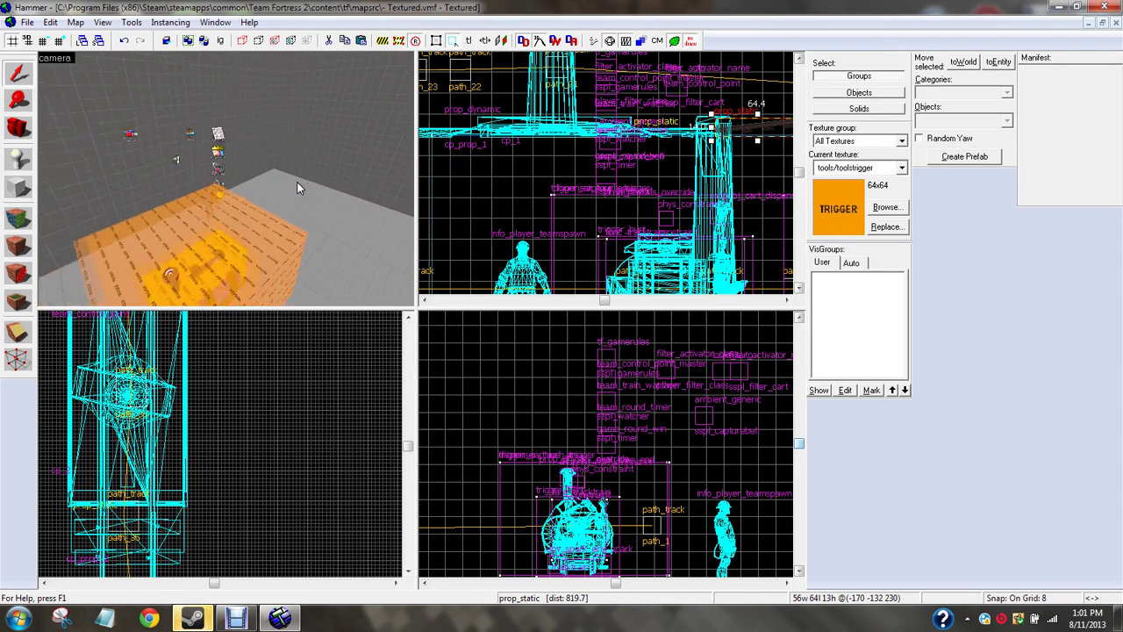
scroll(297, 181, down, 5)
key(Right)
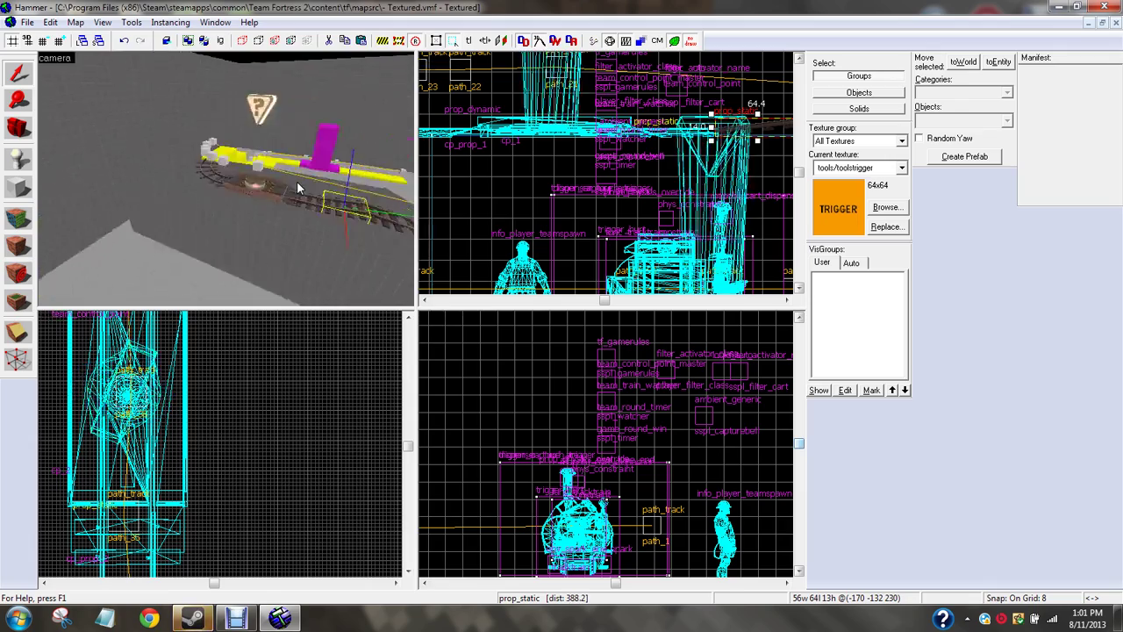
key(w)
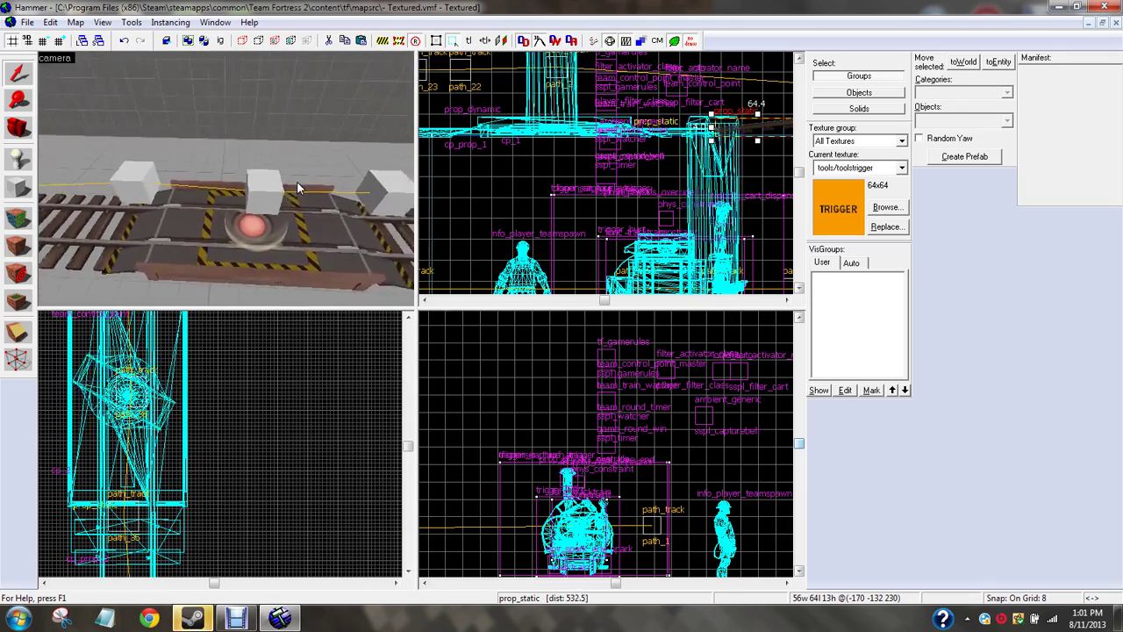
key(w)
click(254, 217)
key(w)
click(218, 224)
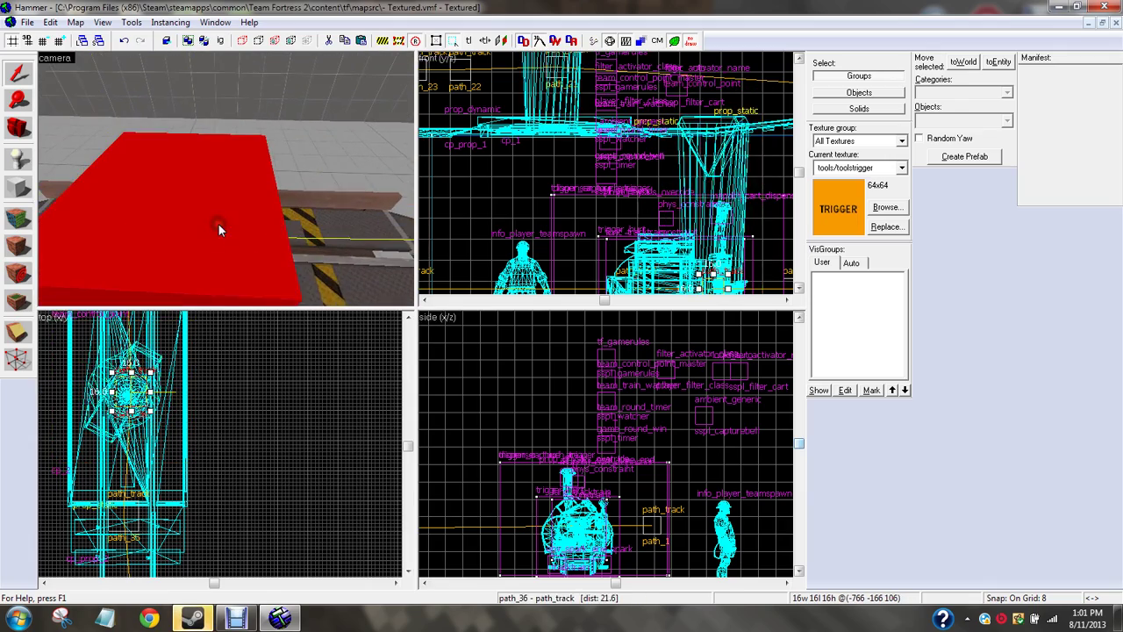
double_click(217, 223)
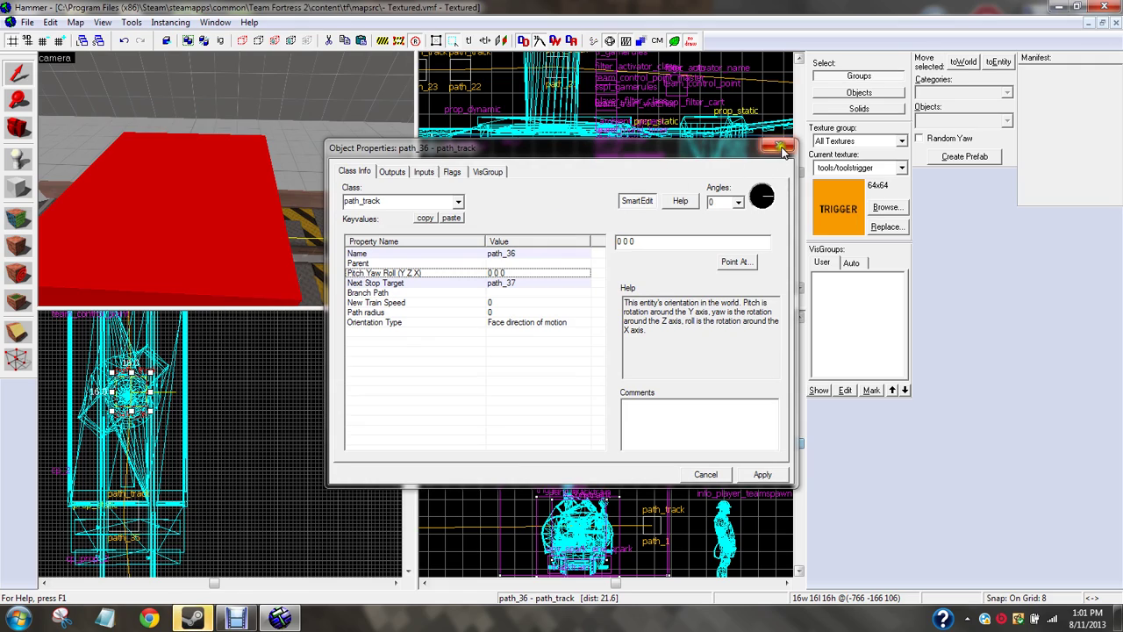
click(780, 148)
Step: Set Linked PathTrack 2 of the sspl_watcher team_train_watcher to path_36
key(s)
key(Right)
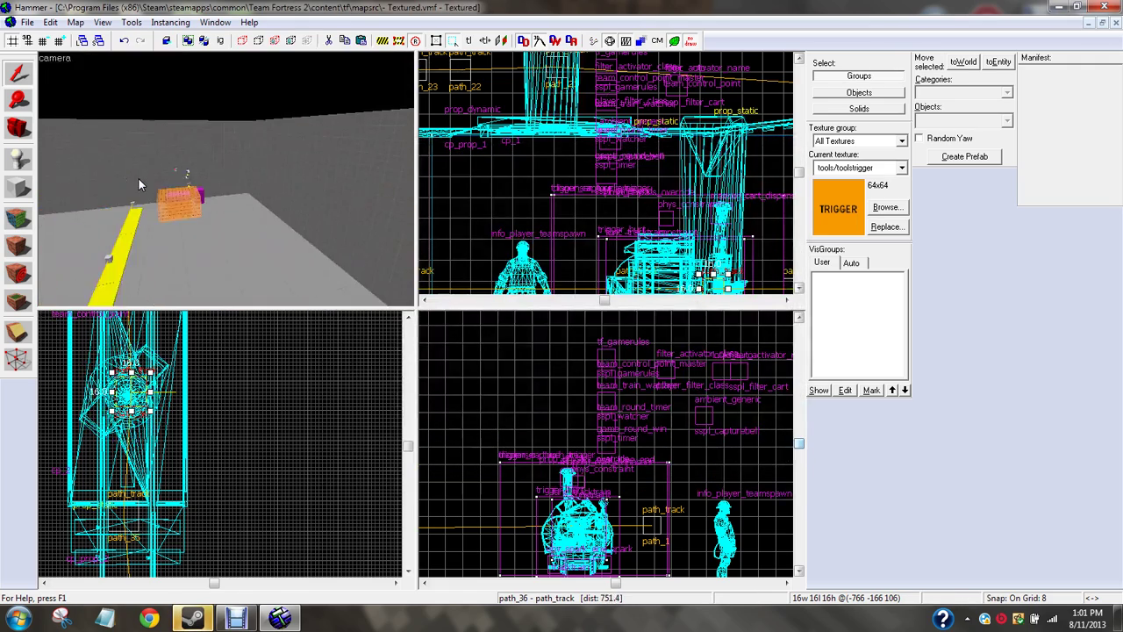
key(w)
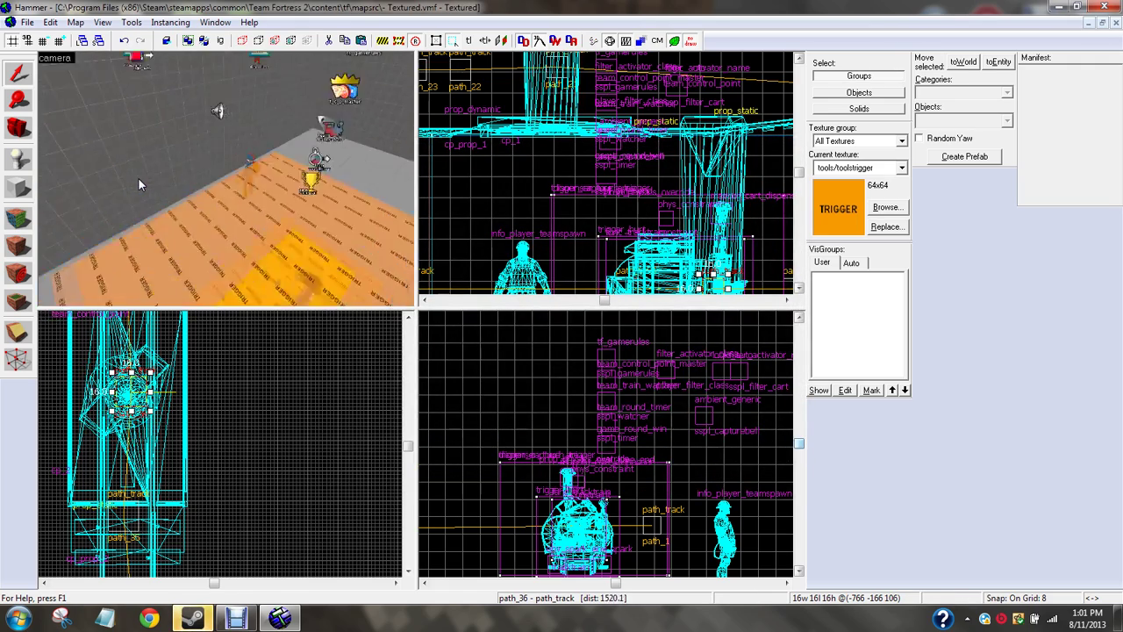
key(Up)
key(Up)
key(Up)
key(Up)
double_click(152, 139)
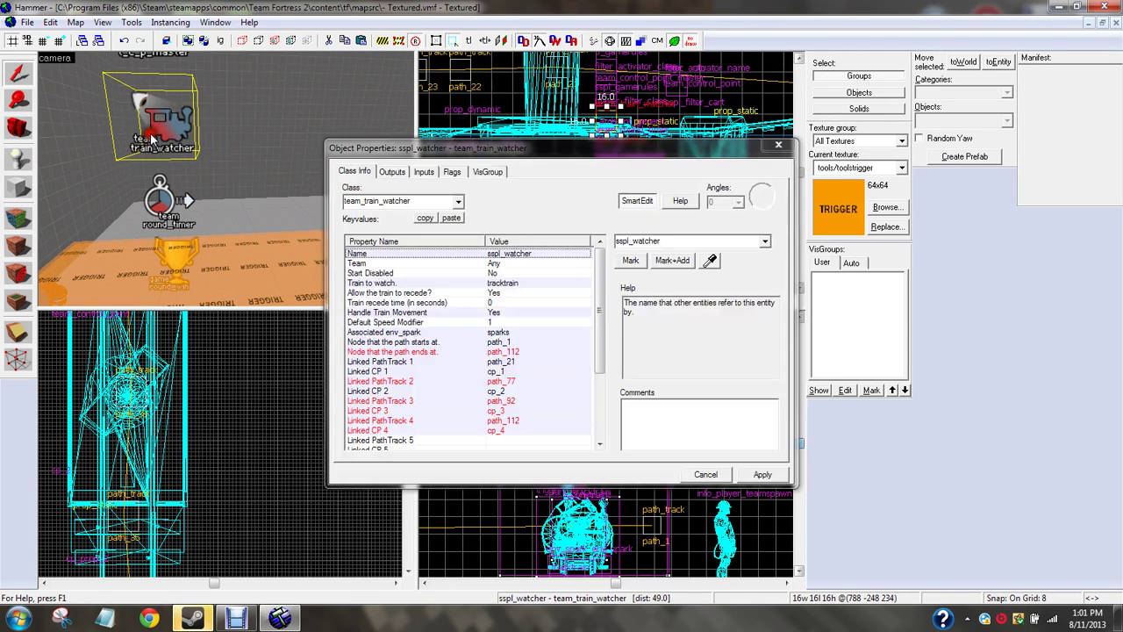
click(511, 351)
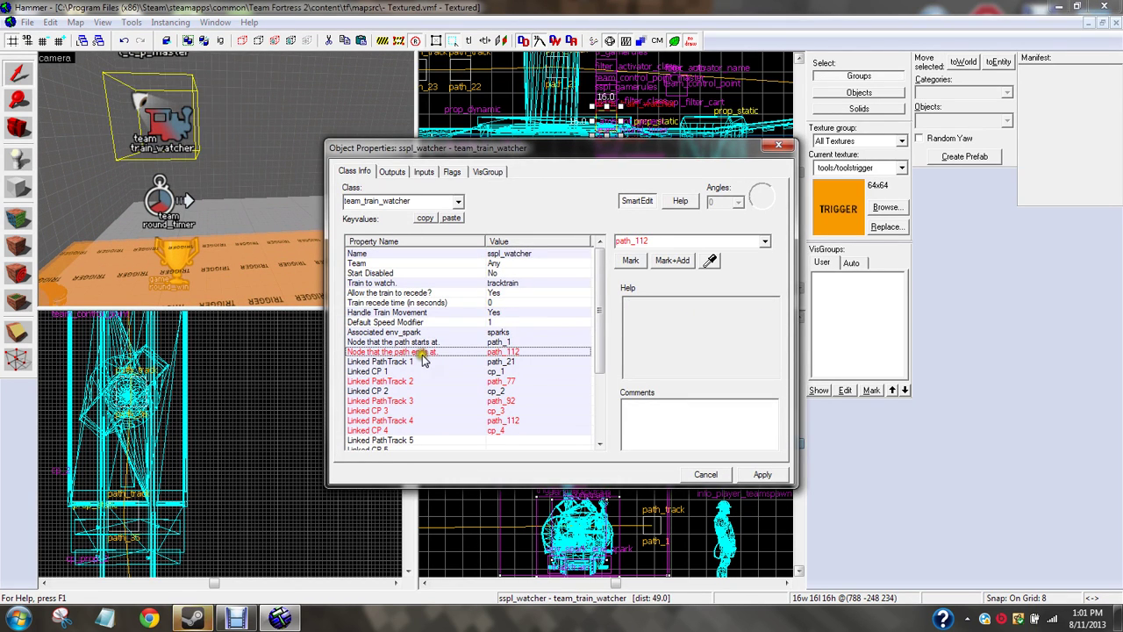
click(421, 382)
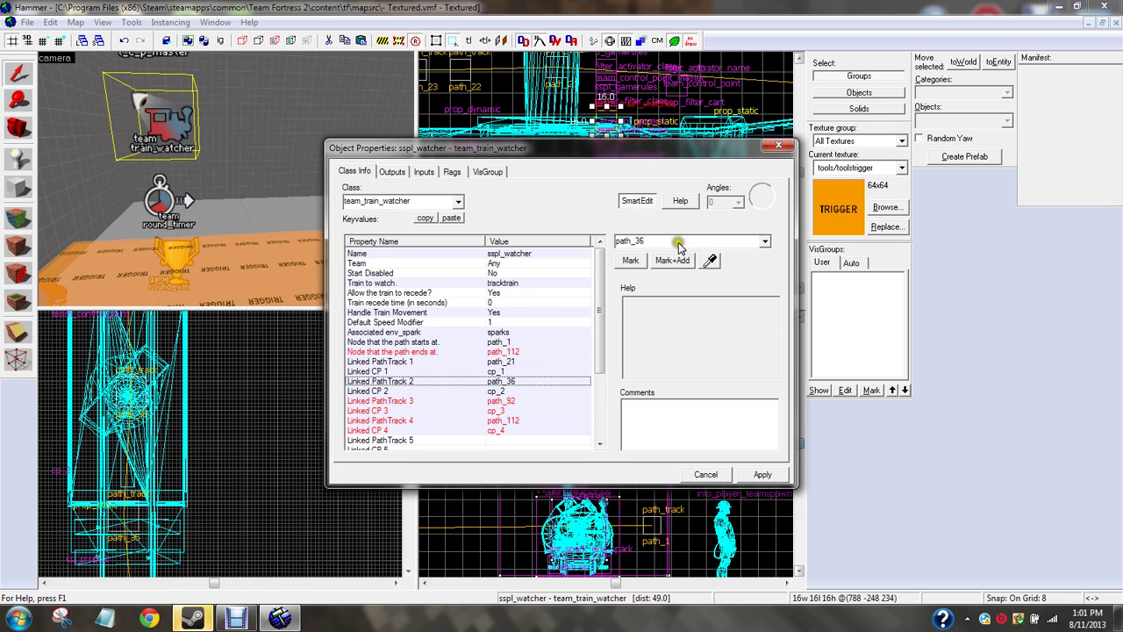
Step: Clear Linked PathTrack 3, Linked CP 3, Linked PathTrack 4 and Linked CP 4 on the sspl_watcher, and apply the changes
click(507, 391)
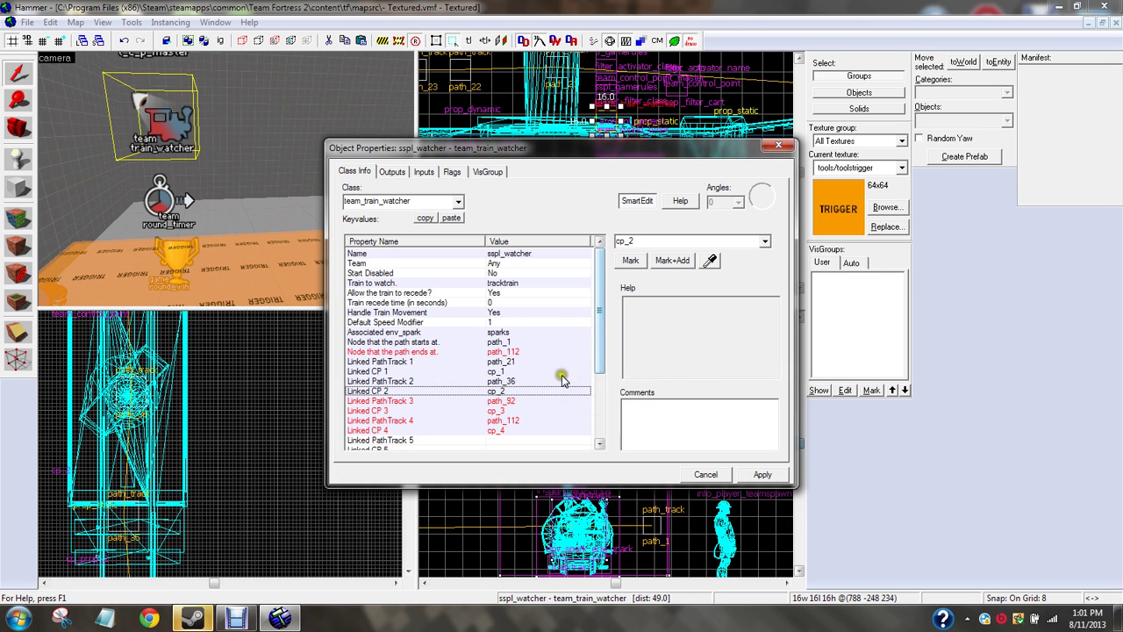
click(514, 401)
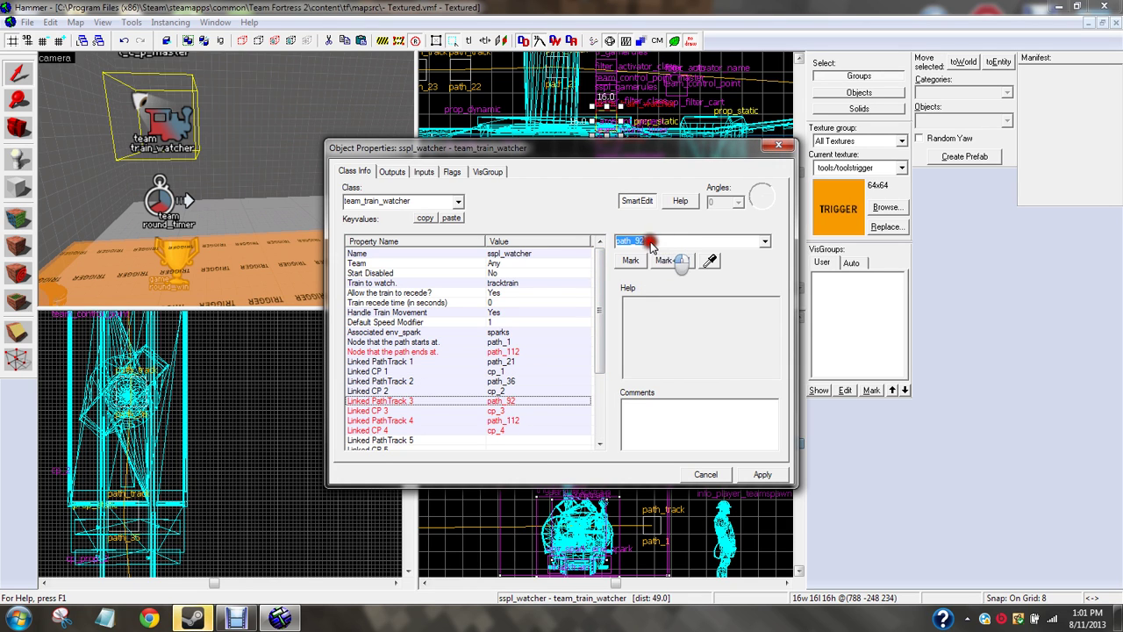
click(614, 241)
click(500, 412)
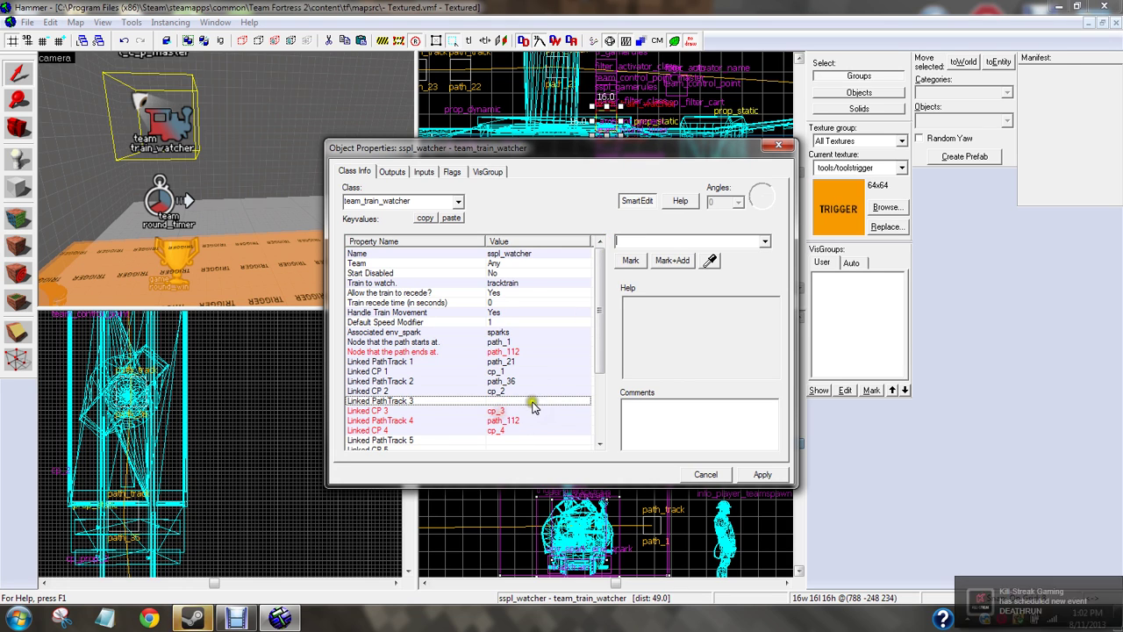
click(529, 410)
click(615, 241)
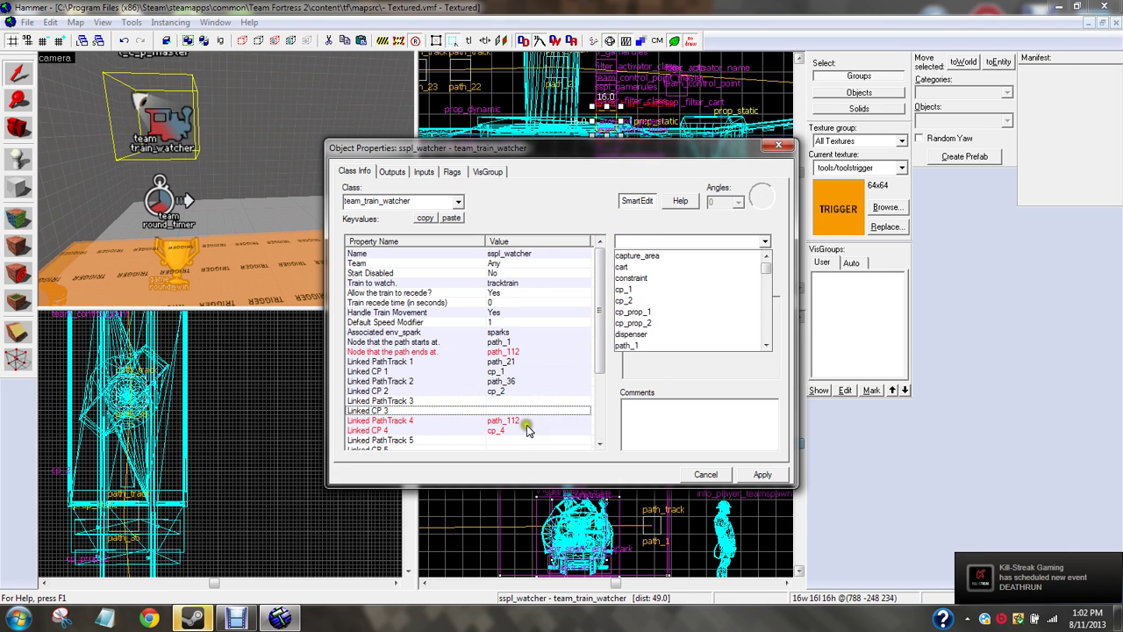
click(526, 425)
click(527, 421)
click(671, 242)
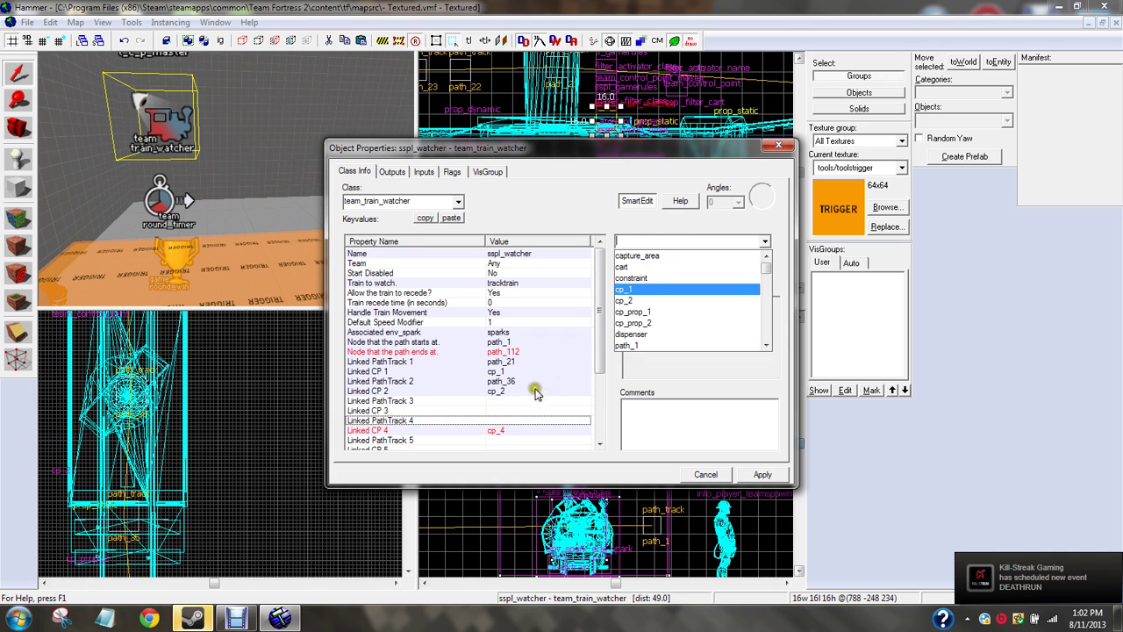
click(502, 427)
click(498, 430)
key(BackSpace)
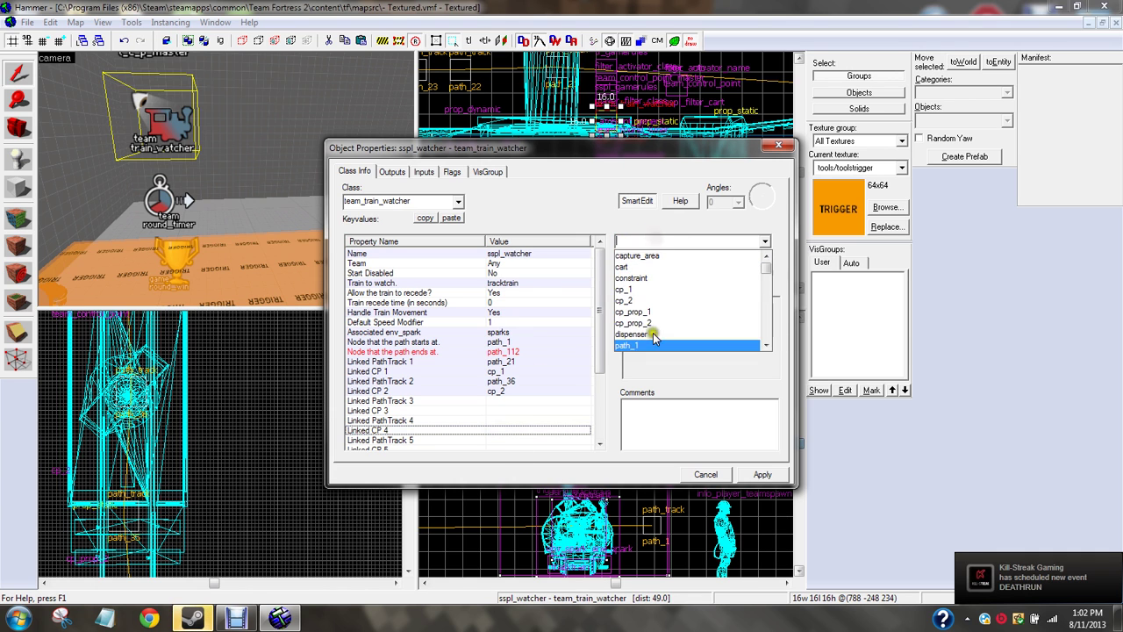
click(754, 473)
click(778, 146)
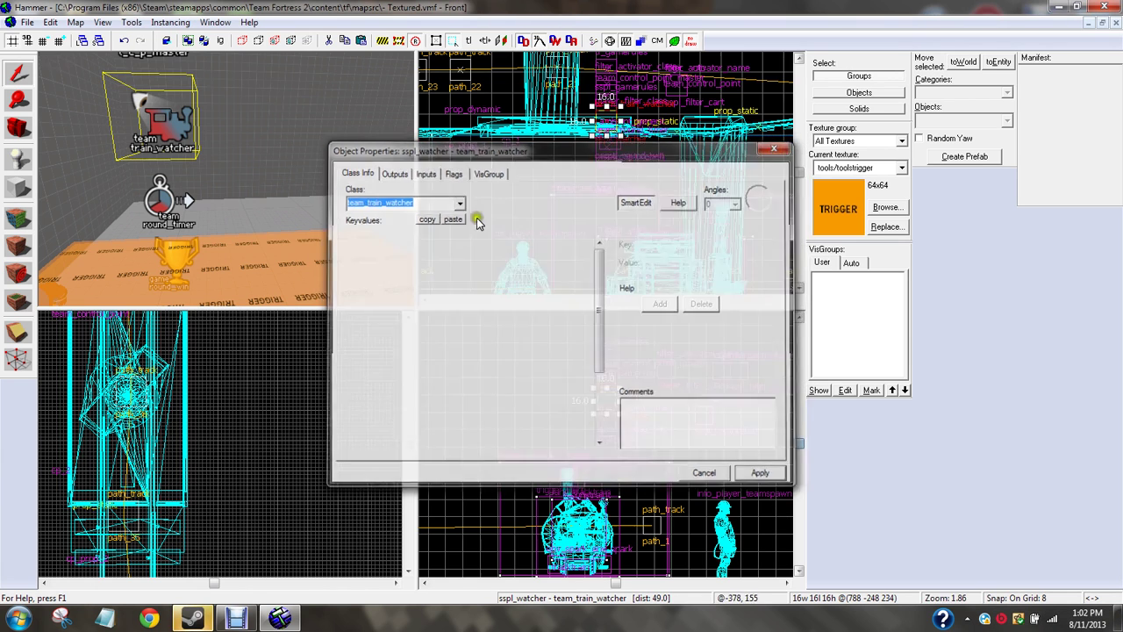
Step: Clip the floor brush beside the end of the track with a straight lengthwise cut, leaving it 1792 units wide
key(z)
key(s)
key(w)
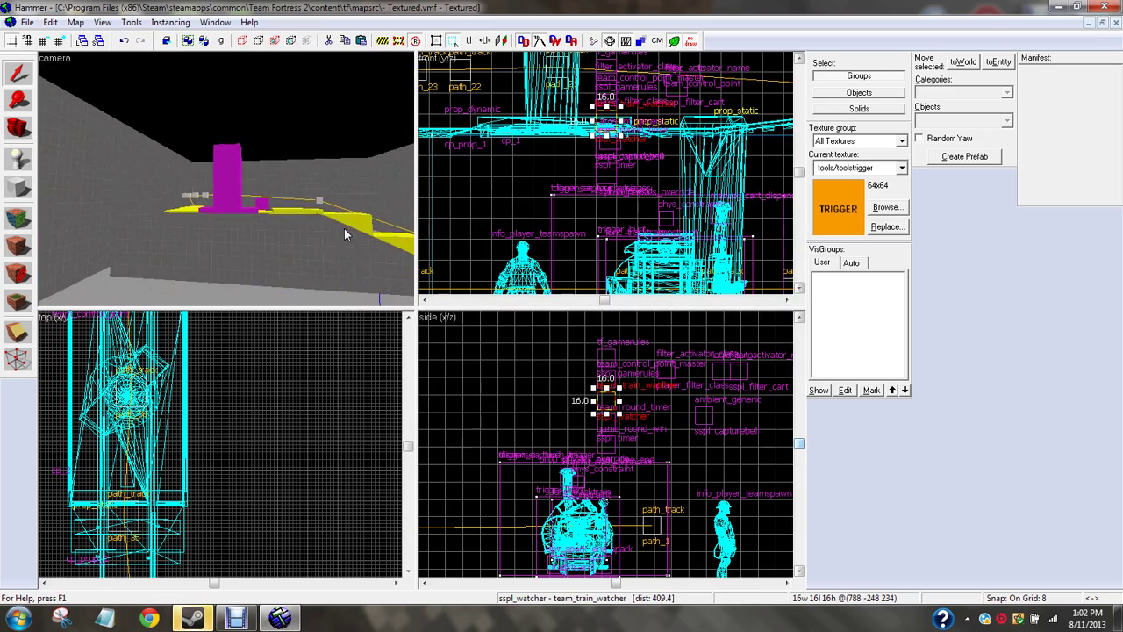
key(w)
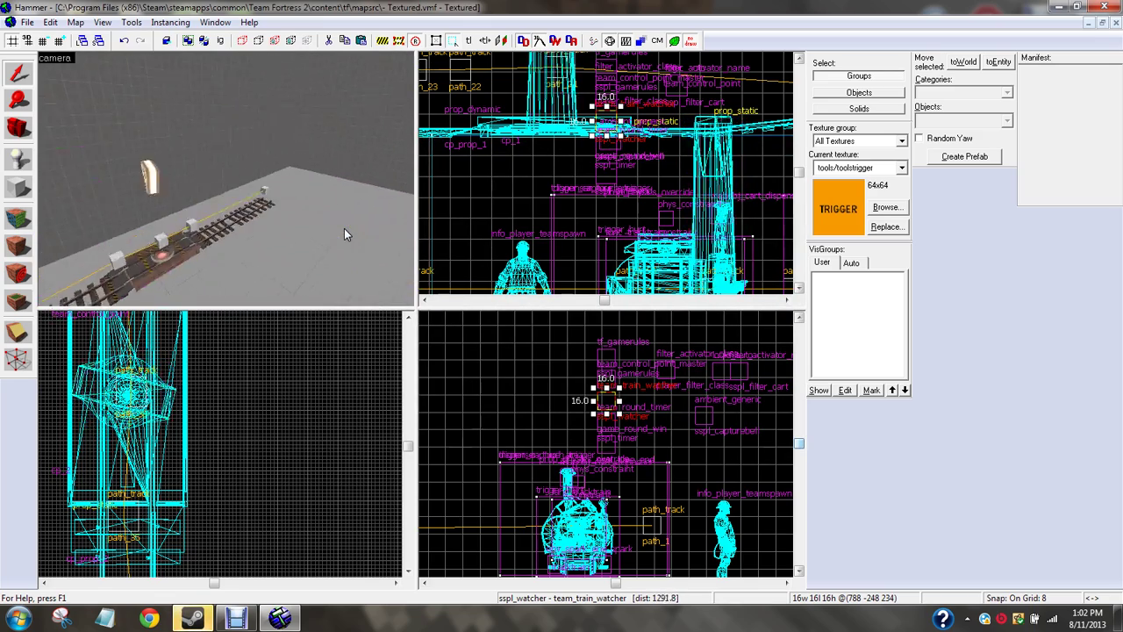
click(344, 235)
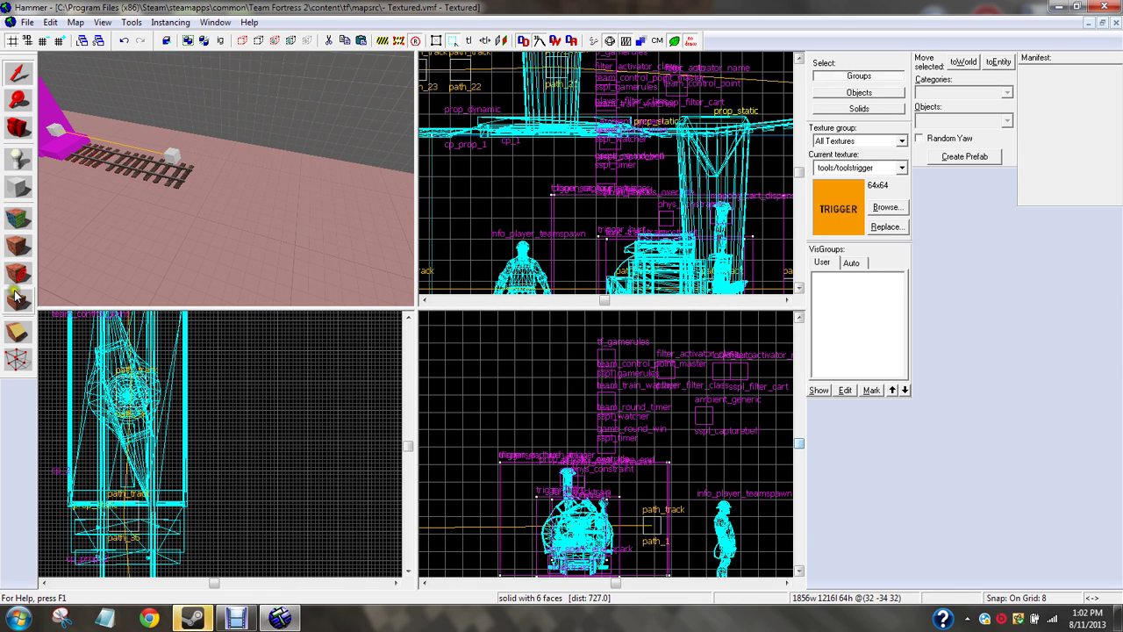
click(13, 340)
scroll(206, 453, down, 5)
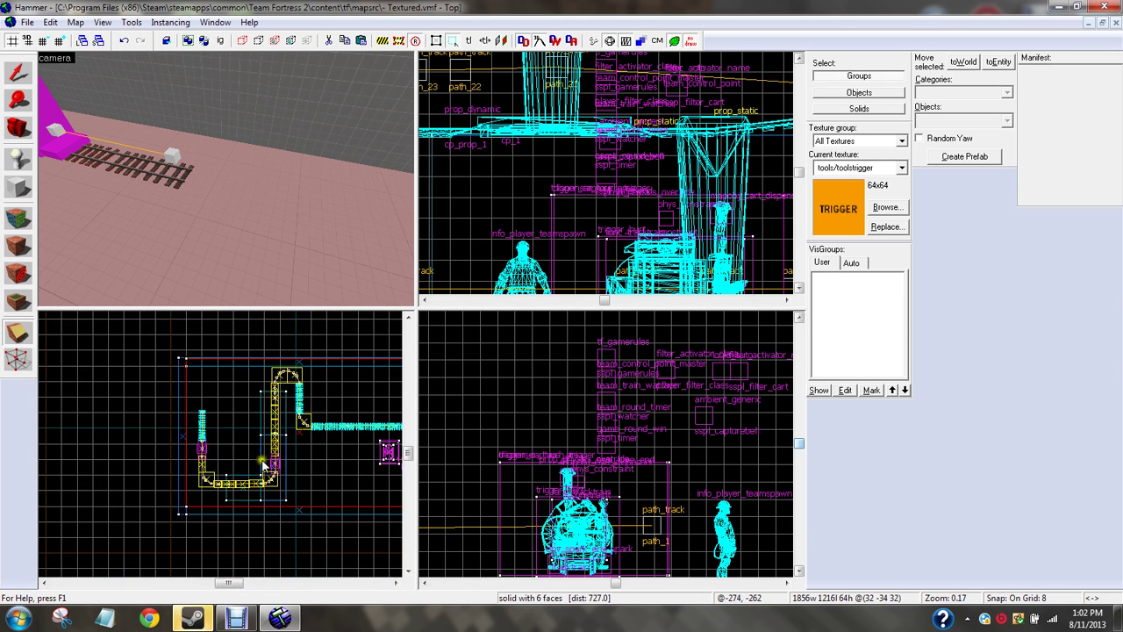
scroll(263, 465, up, 4)
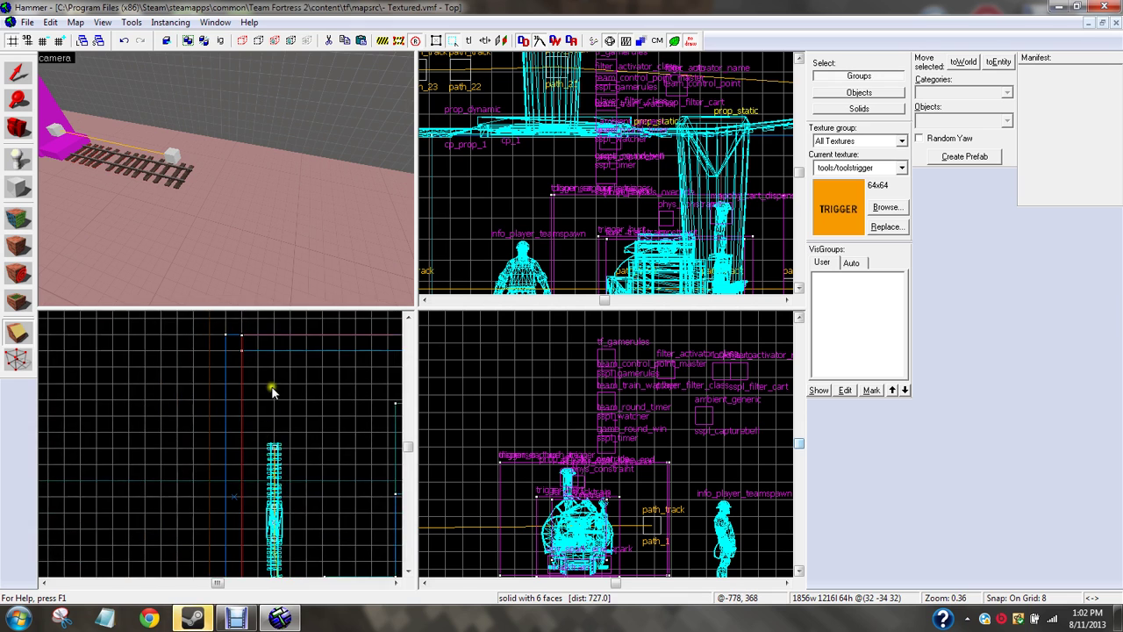
scroll(270, 390, up, 2)
drag(263, 385, 262, 415)
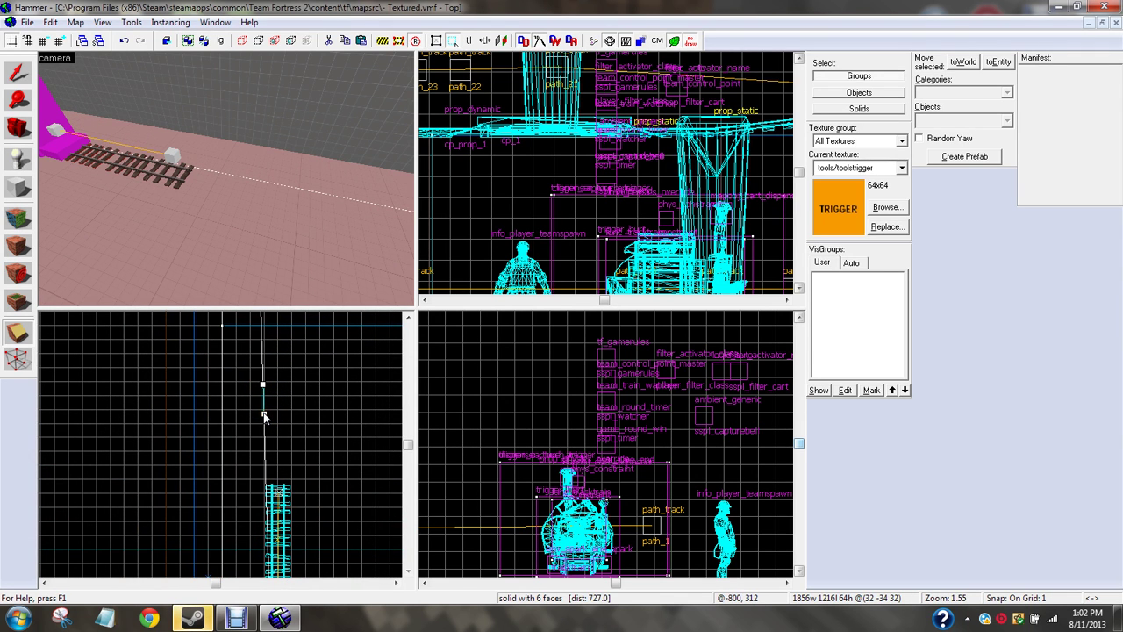
key(bracketright)
key(bracketright)
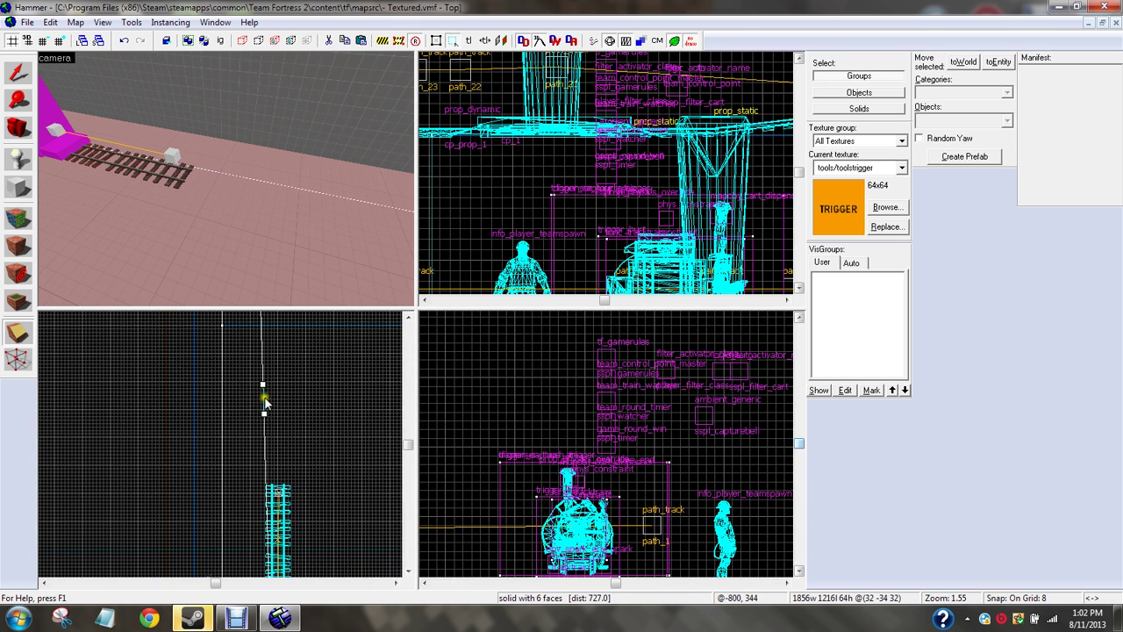
scroll(265, 402, up, 3)
drag(258, 414, 250, 368)
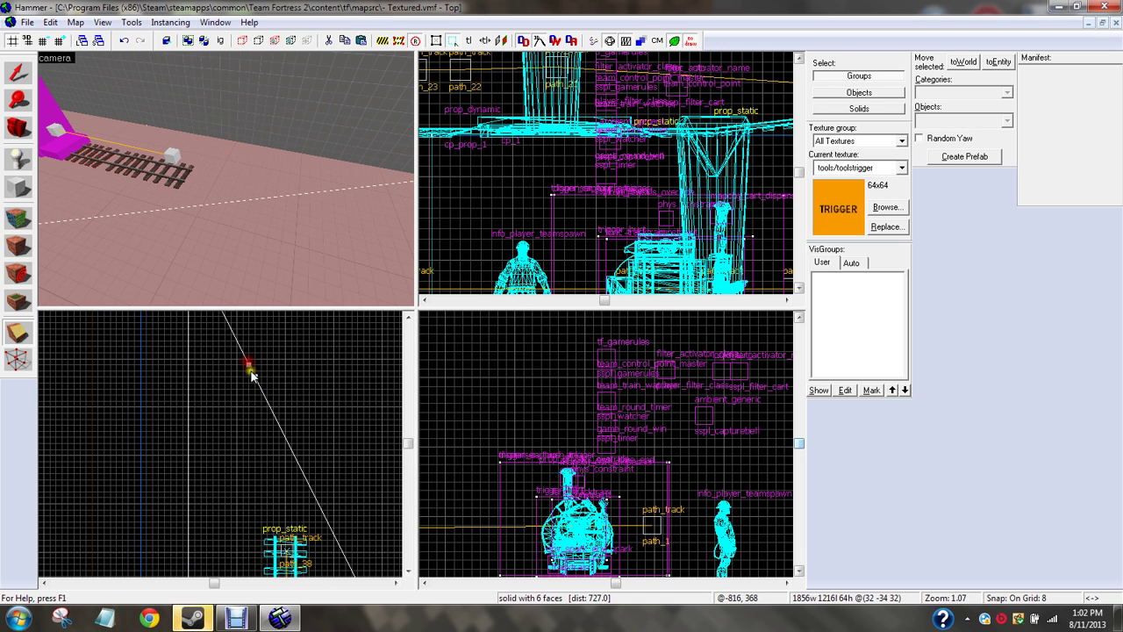
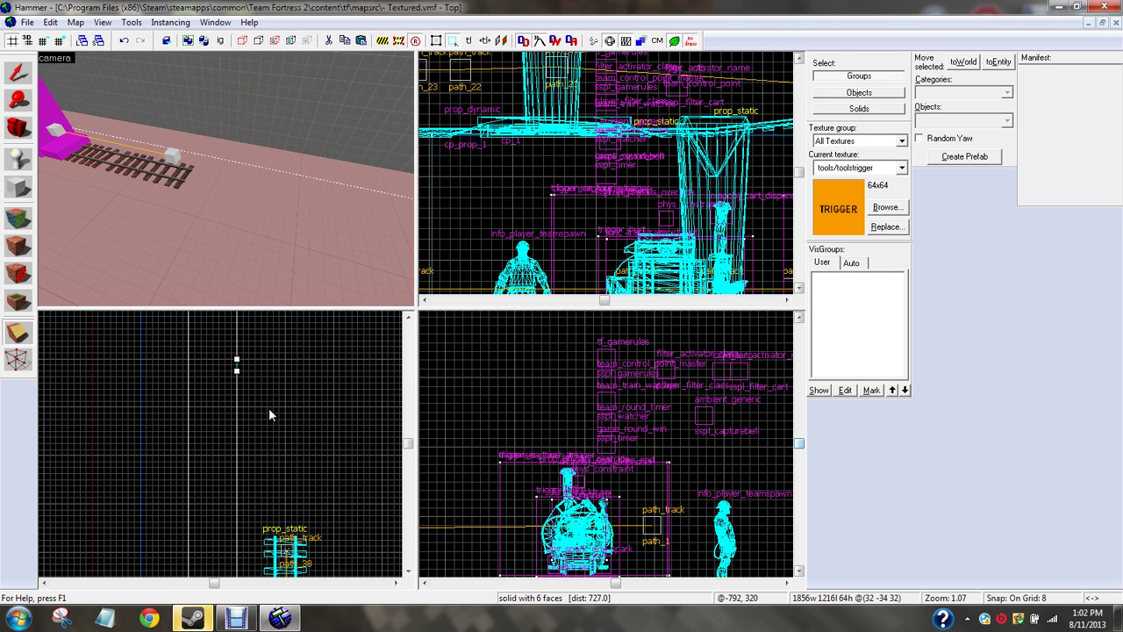
key(Return)
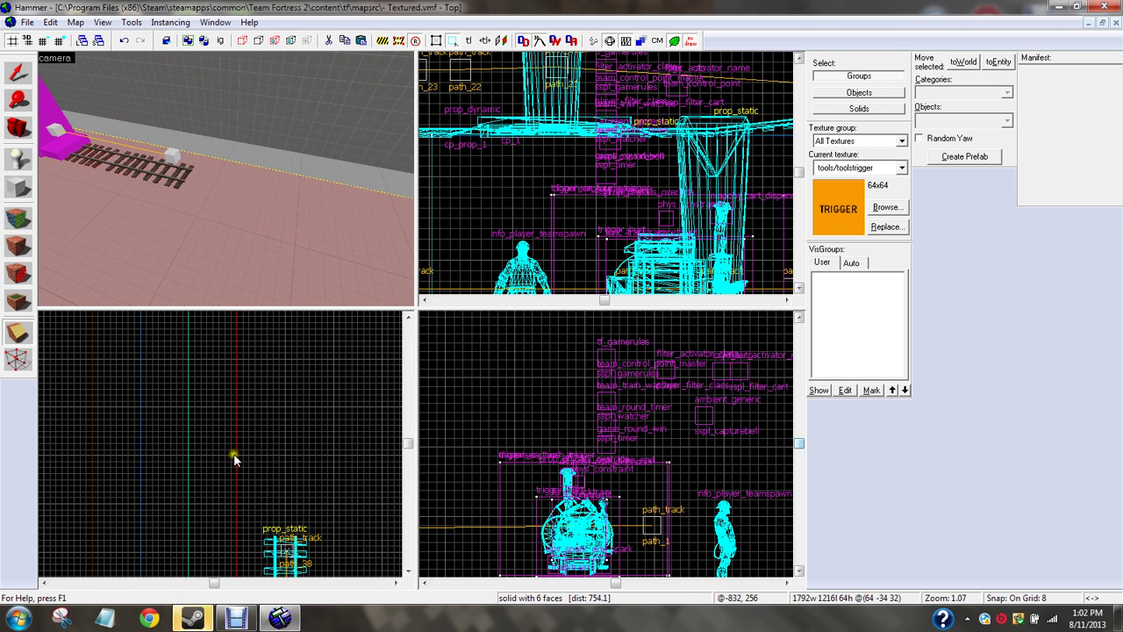
Step: Split the floor brush crosswise just beyond the end of the track, keeping both pieces
drag(234, 458, 342, 463)
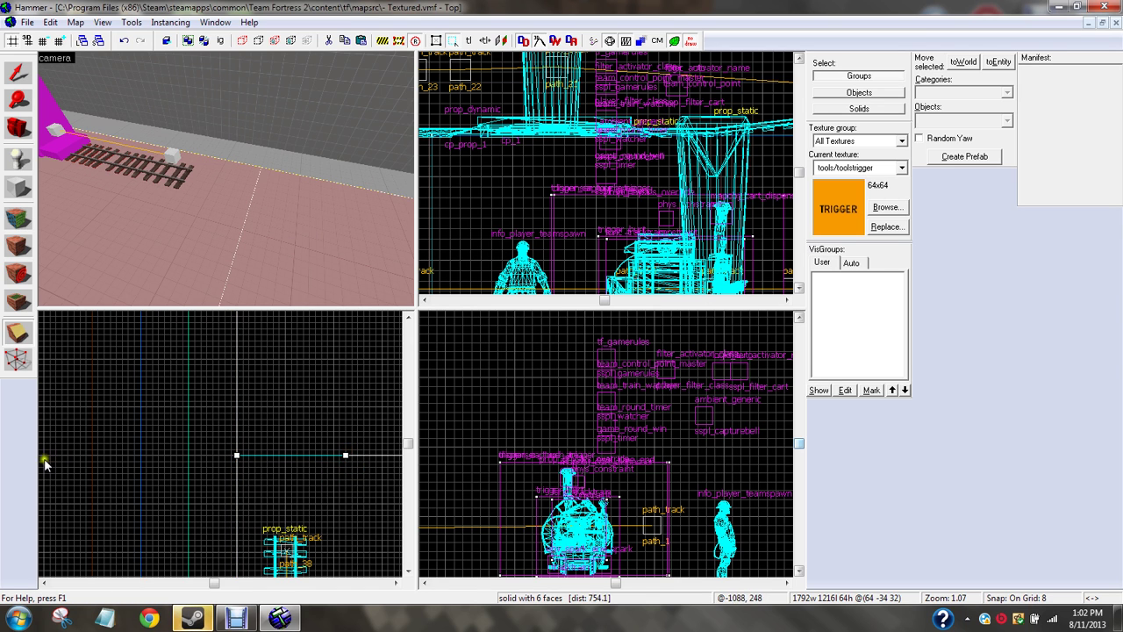
scroll(320, 476, down, 7)
scroll(321, 476, up, 3)
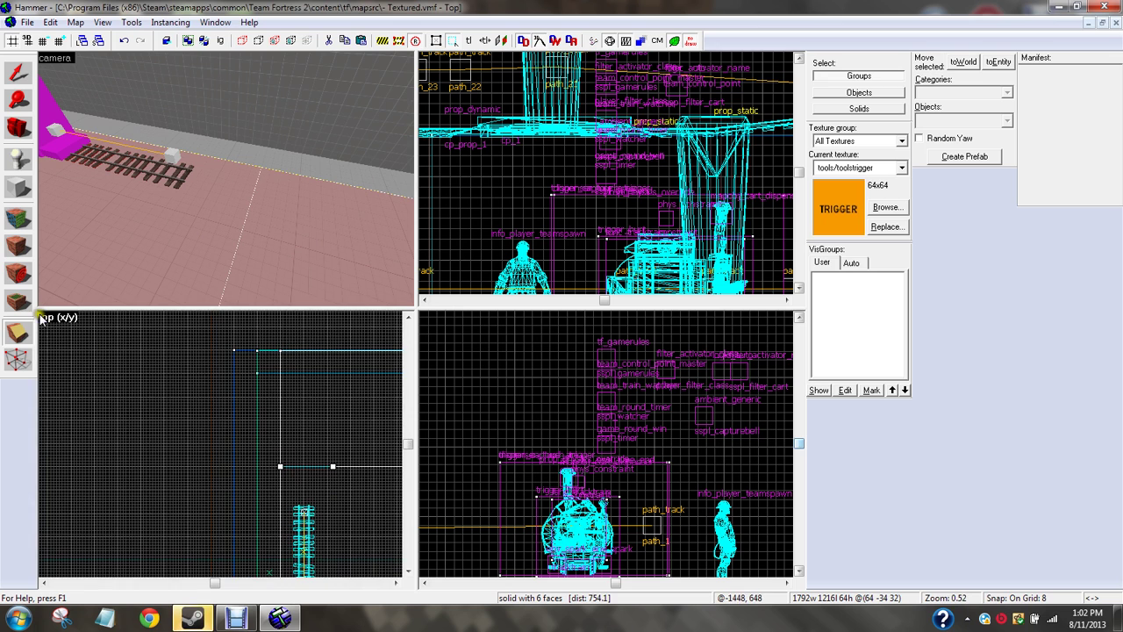
key(Return)
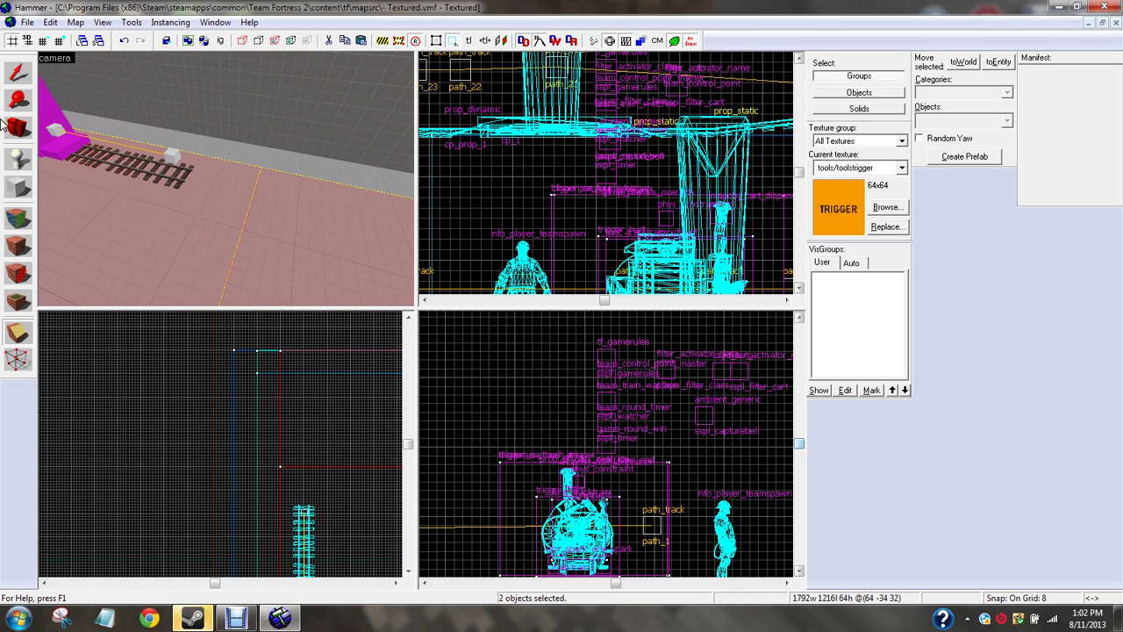
Step: Split the floor strip beyond the track end with a lengthwise cut, keeping both pieces and making the one ahead of the track 216 units wide
click(11, 77)
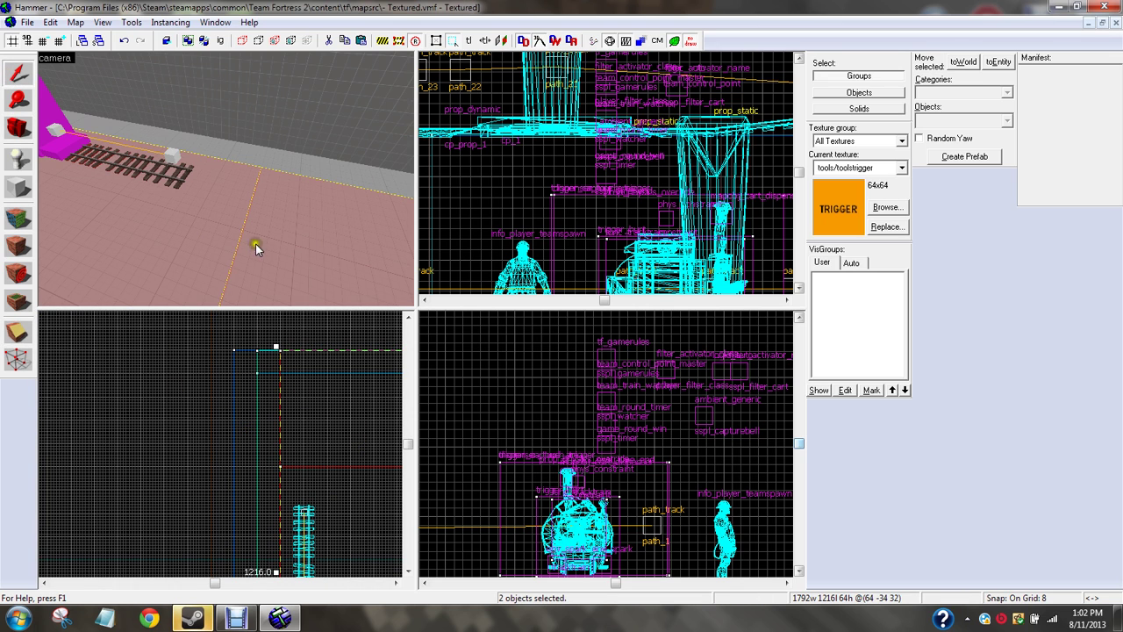
click(172, 235)
key(Right)
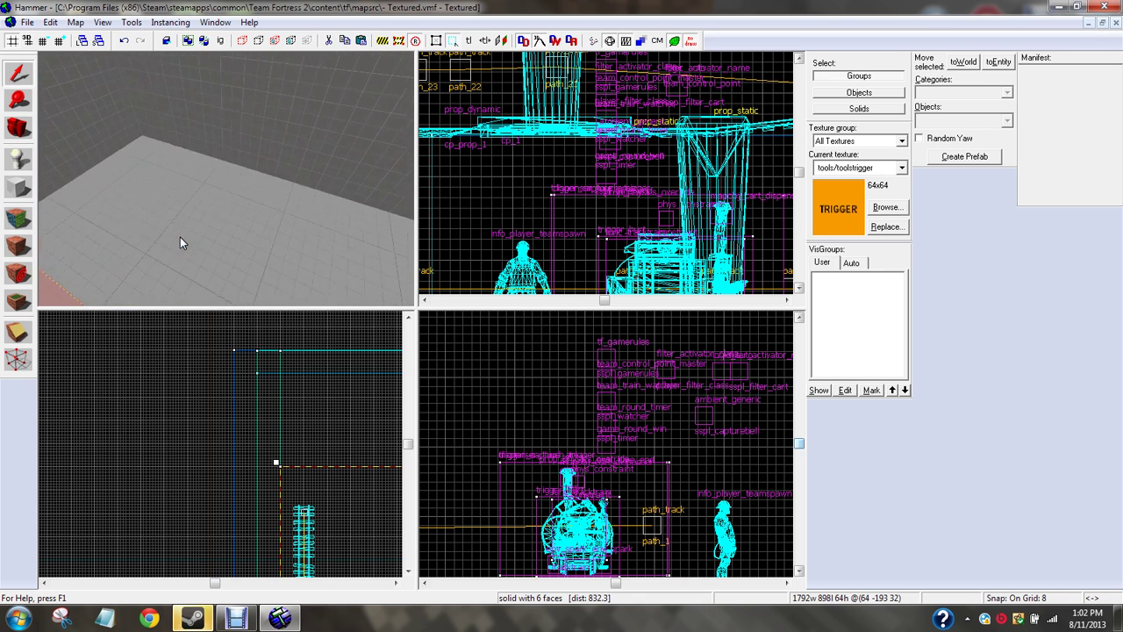
key(Down)
key(Down)
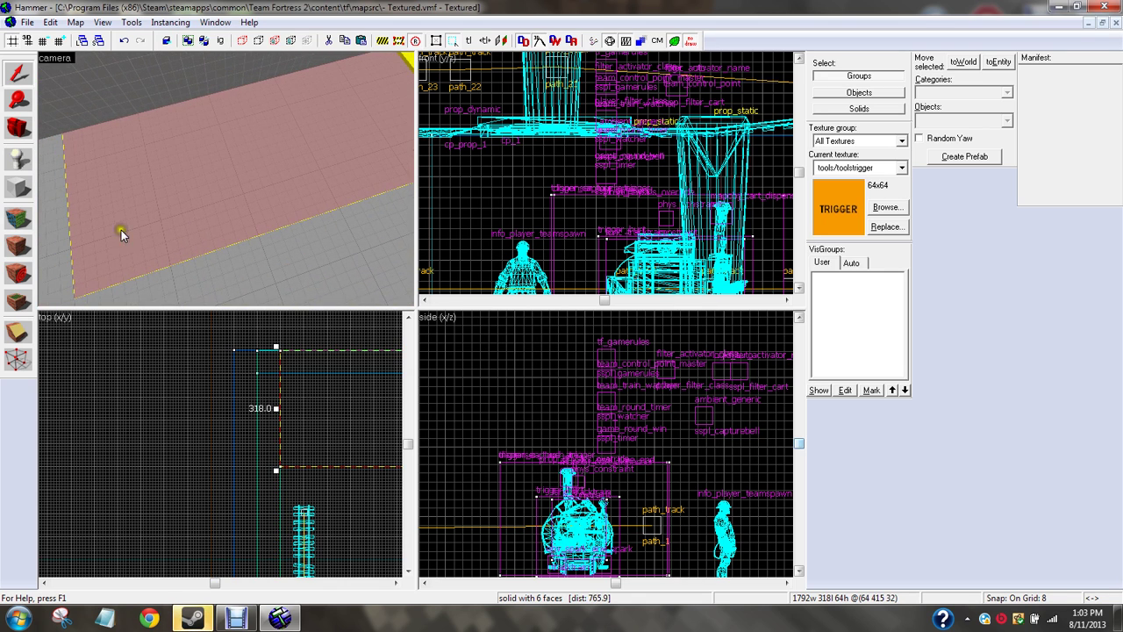
click(19, 342)
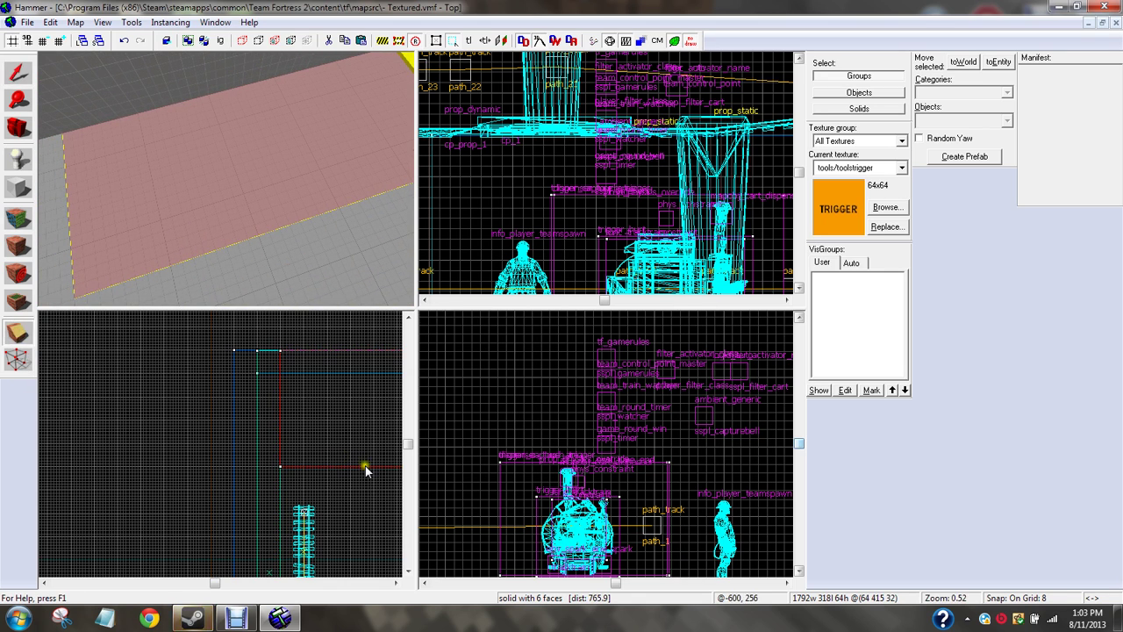
drag(368, 468, 356, 384)
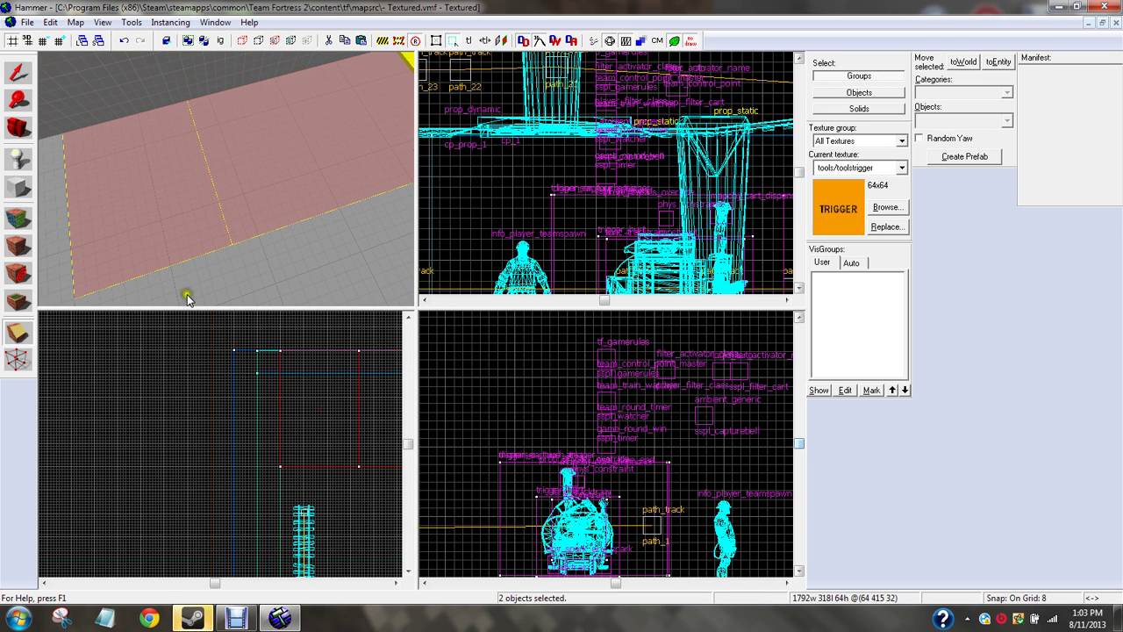
key(Return)
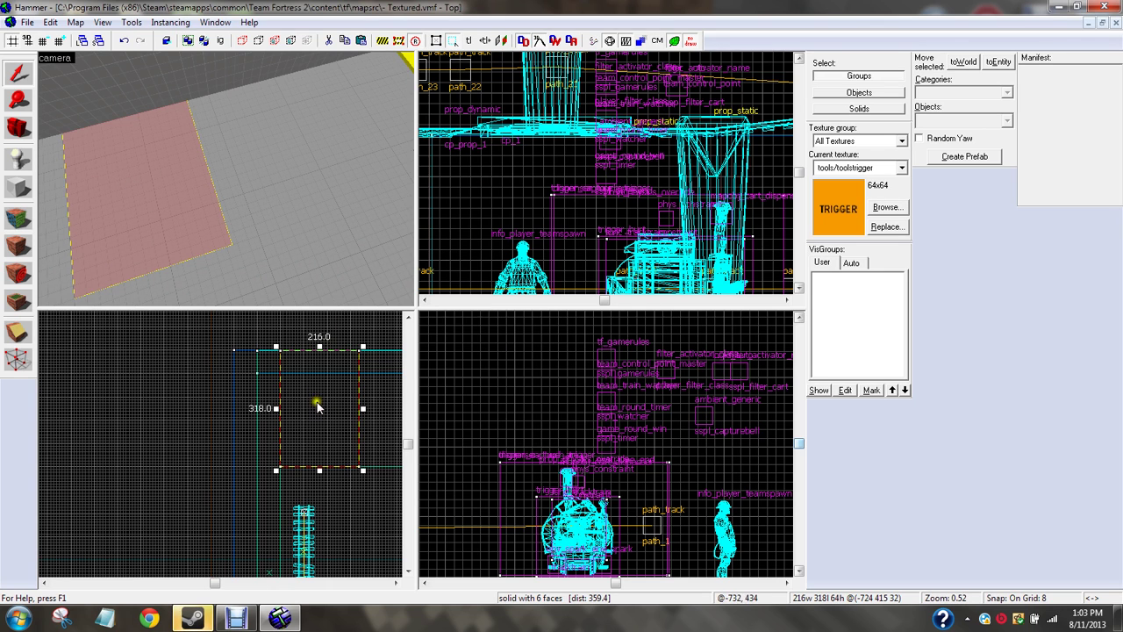
Step: Extend the 216-unit-wide floor piece downward to a height of 208 units
scroll(549, 237, down, 9)
scroll(776, 264, up, 3)
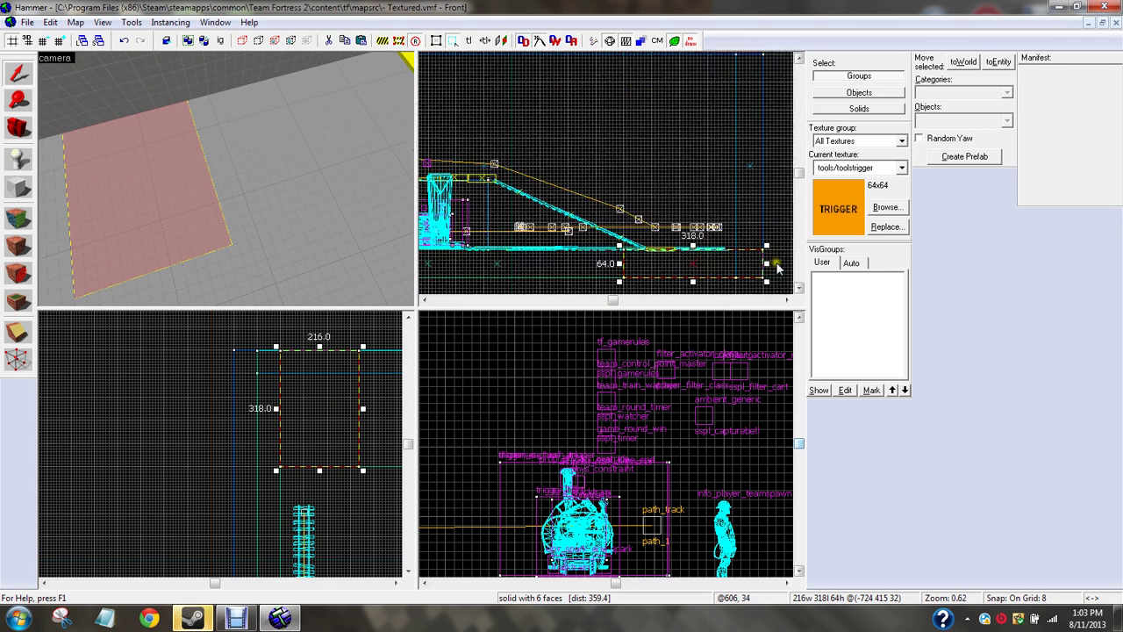
scroll(684, 263, up, 2)
scroll(697, 290, down, 3)
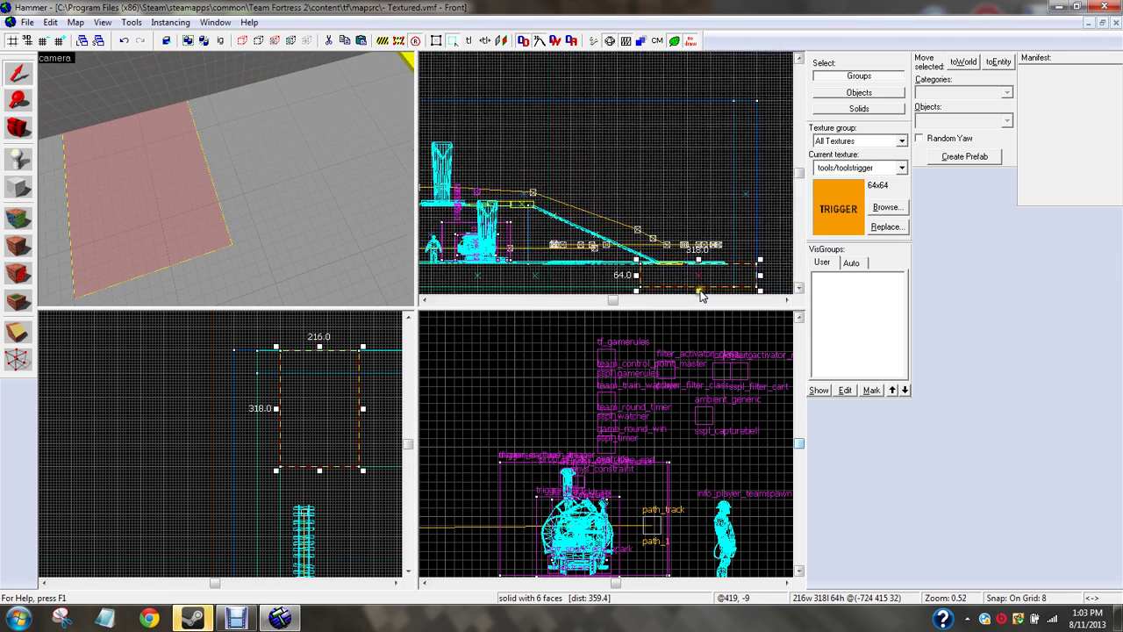
scroll(697, 290, up, 3)
scroll(698, 289, down, 2)
scroll(697, 290, up, 2)
key(Down)
key(Down)
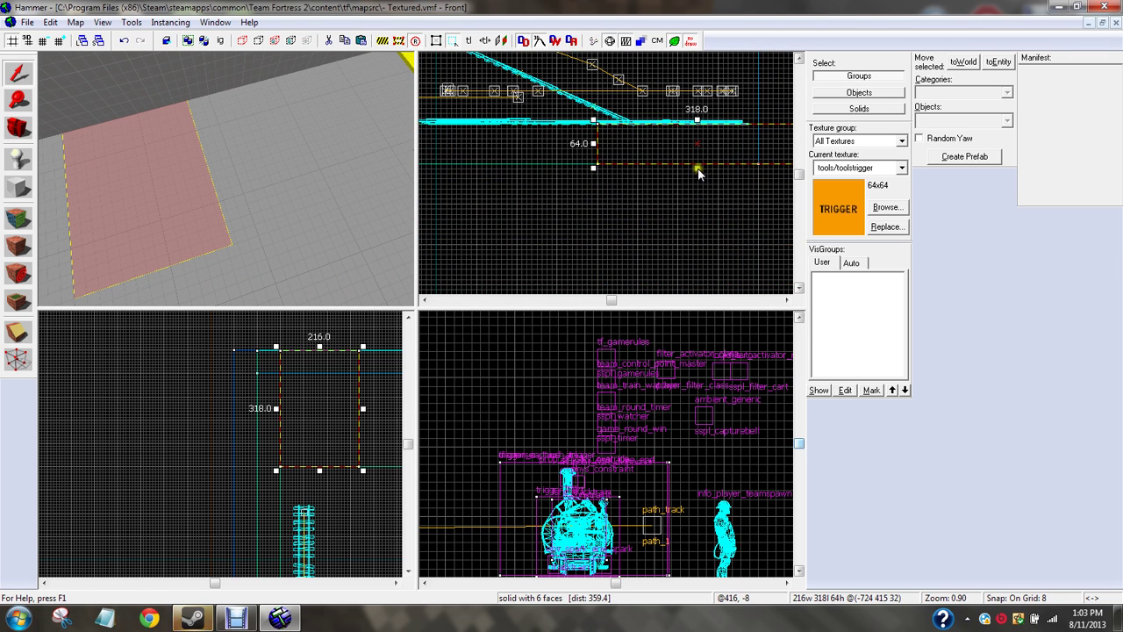
drag(698, 169, 698, 258)
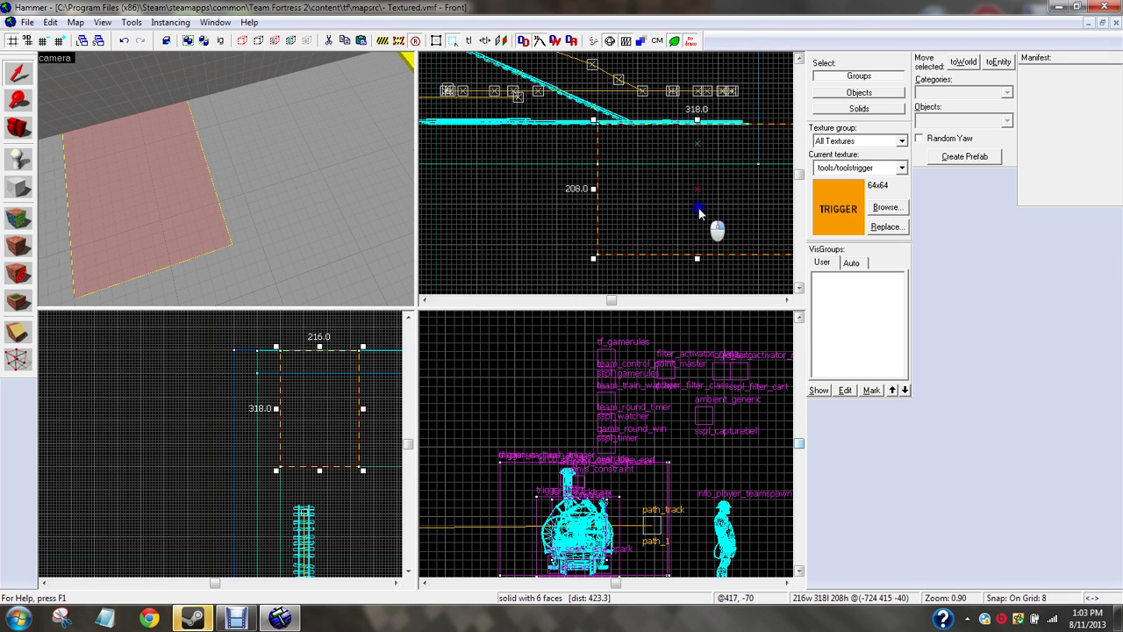
Step: Make the deepened floor brush hollow with walls 32 units thick
right_click(700, 211)
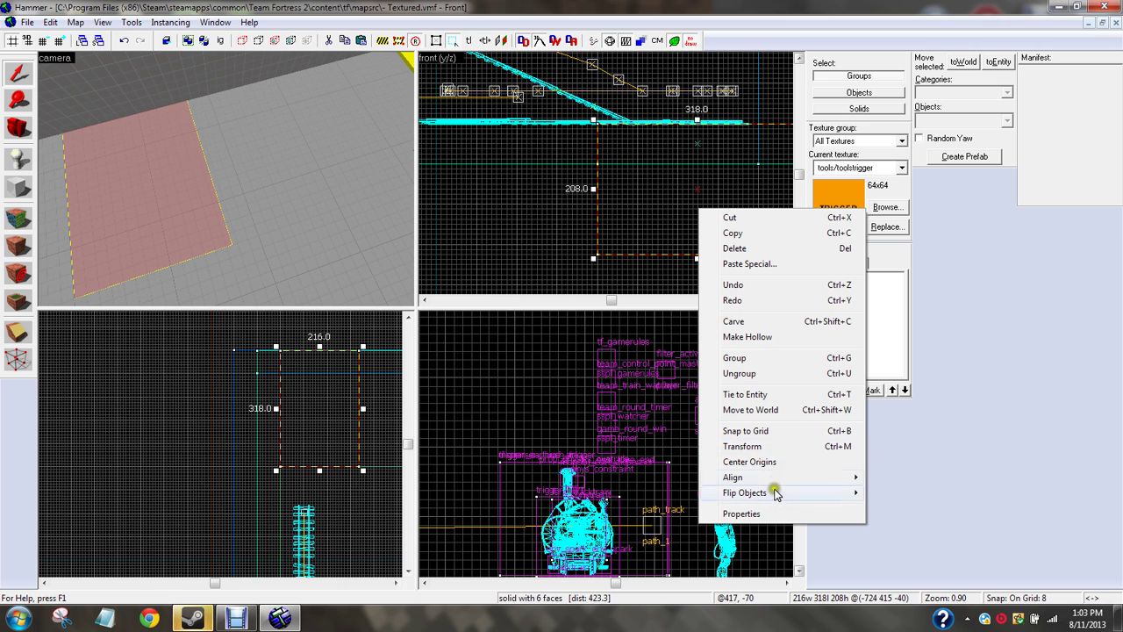
click(747, 337)
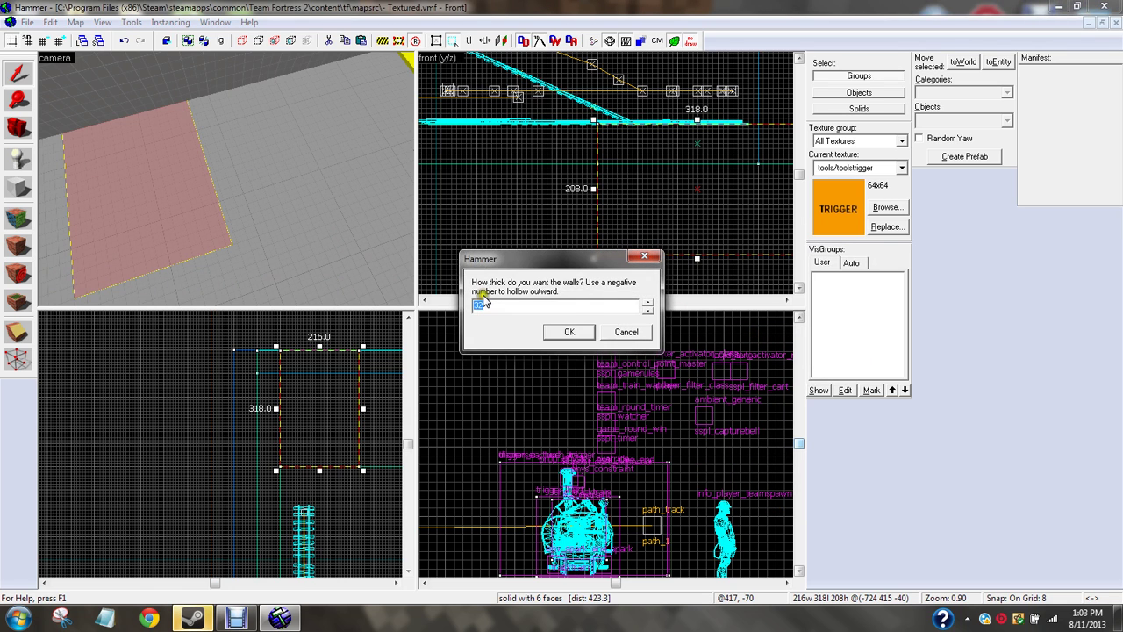
click(572, 332)
click(116, 181)
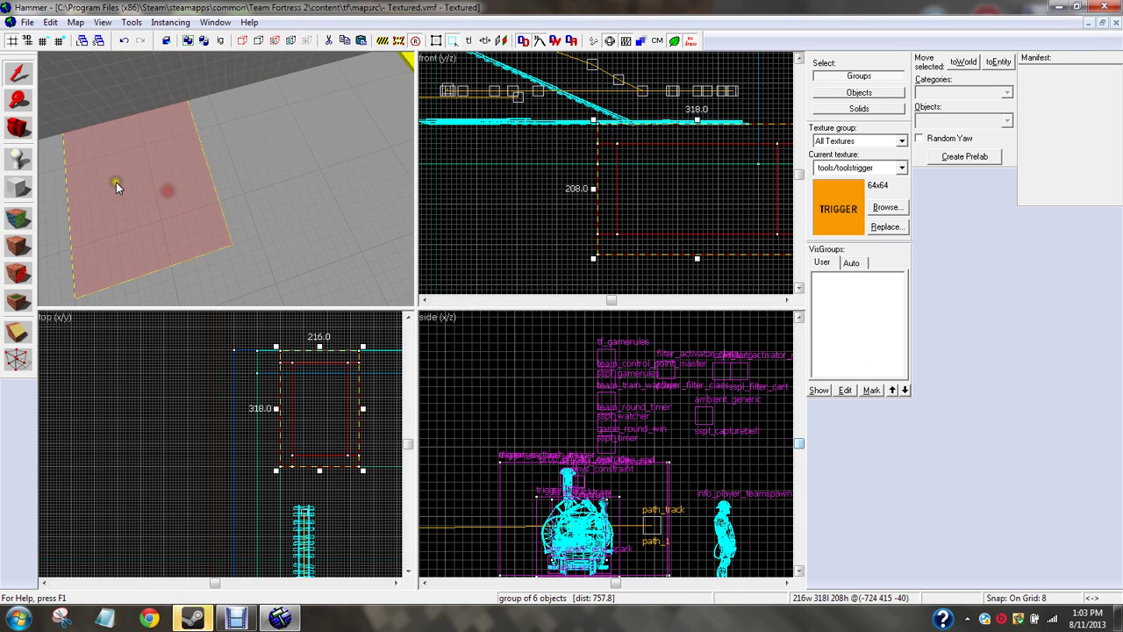
key(Delete)
key(a)
key(ctrl+z)
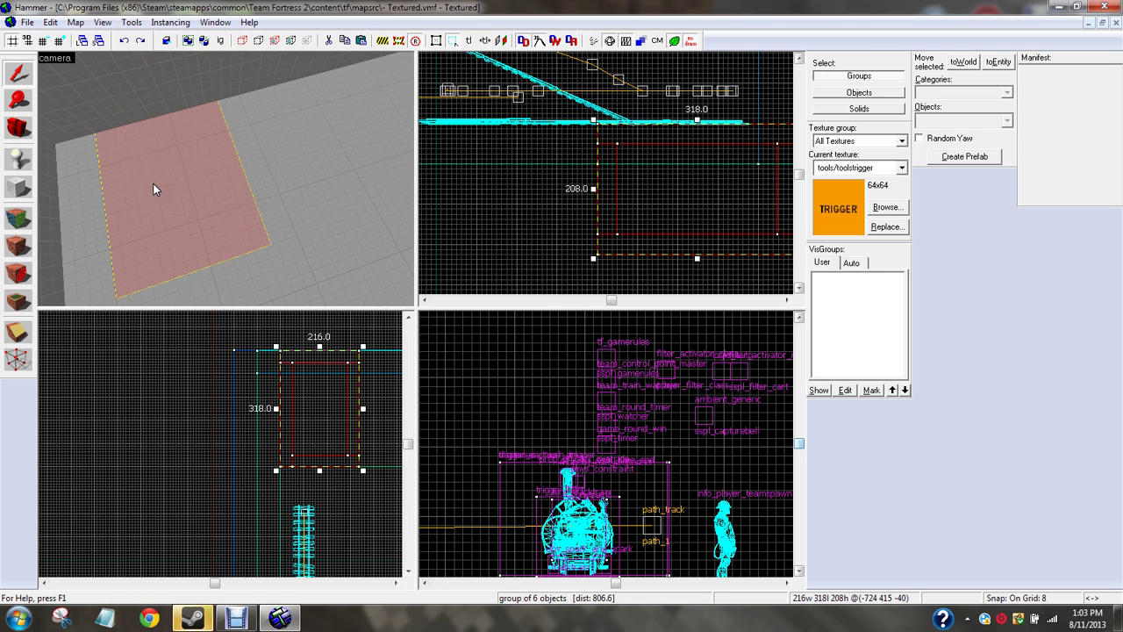
Step: Ungroup the hollowed brush and delete its top slab to open a pit in the floor
click(158, 189)
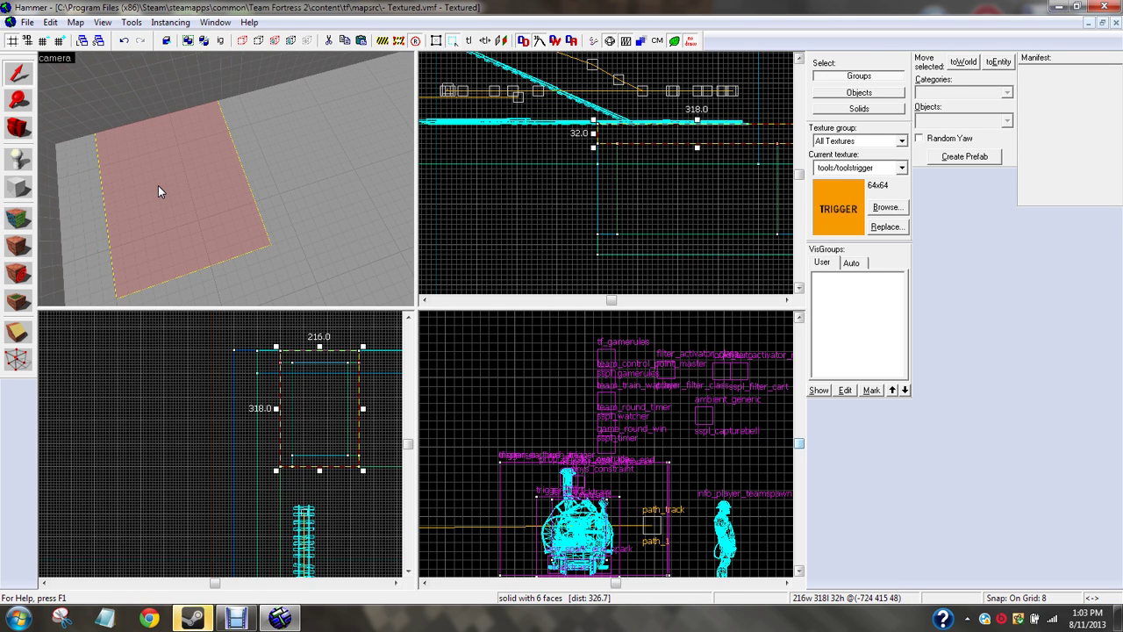
key(Delete)
key(Left)
key(w)
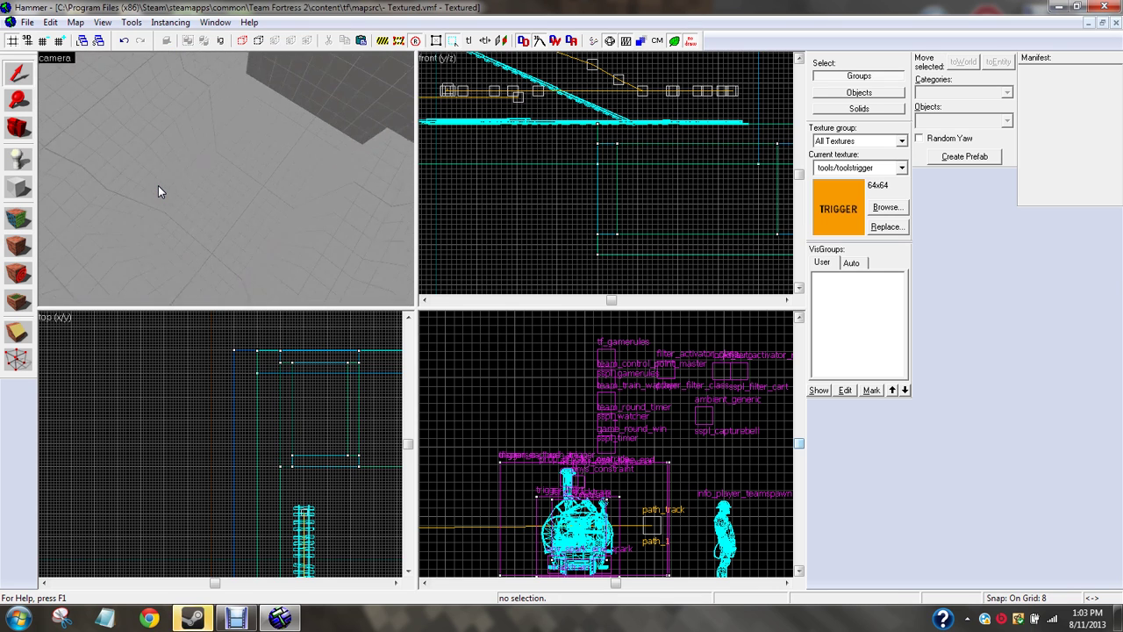
key(w)
key(Right)
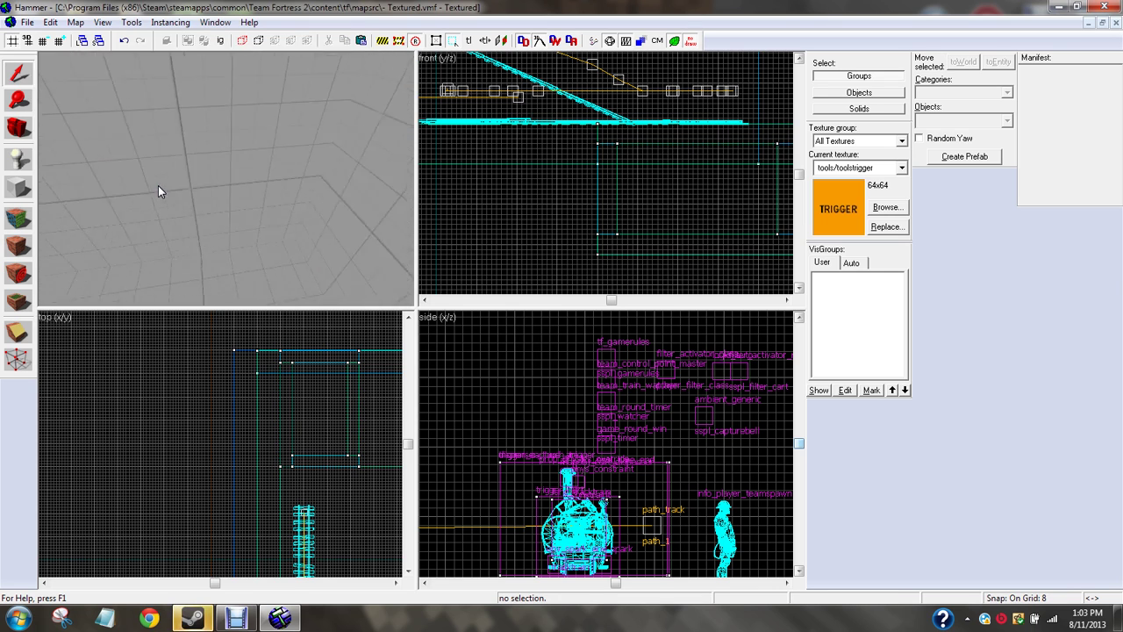
key(w)
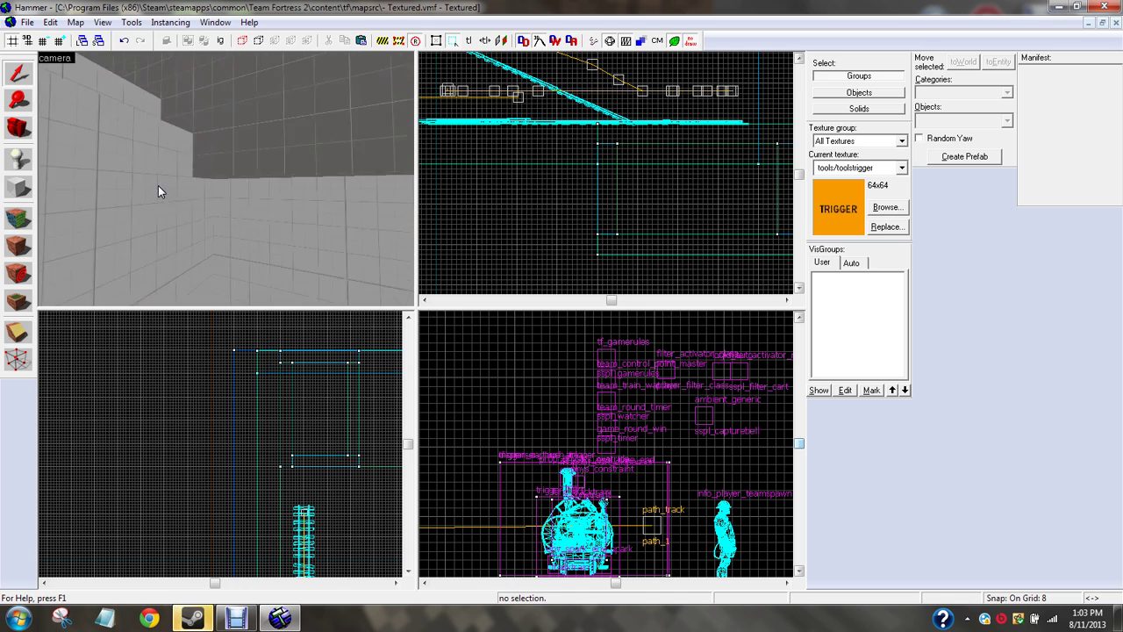
key(s)
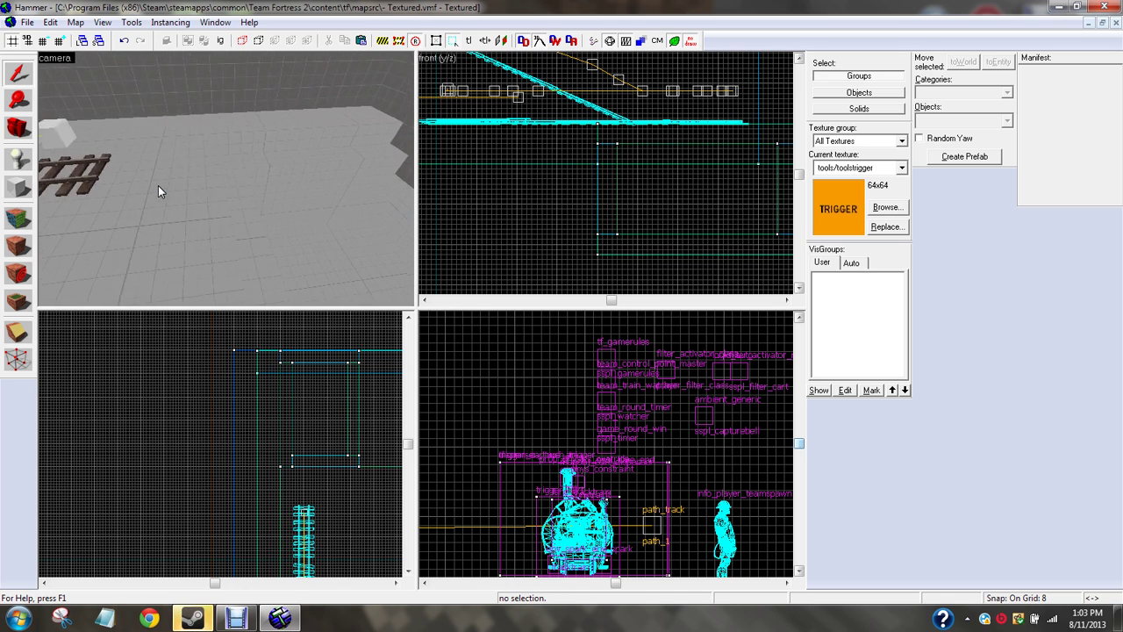
Step: Clone path_track path_38 twice to continue the path from the track's end out over the open pit
key(a)
key(d)
click(140, 130)
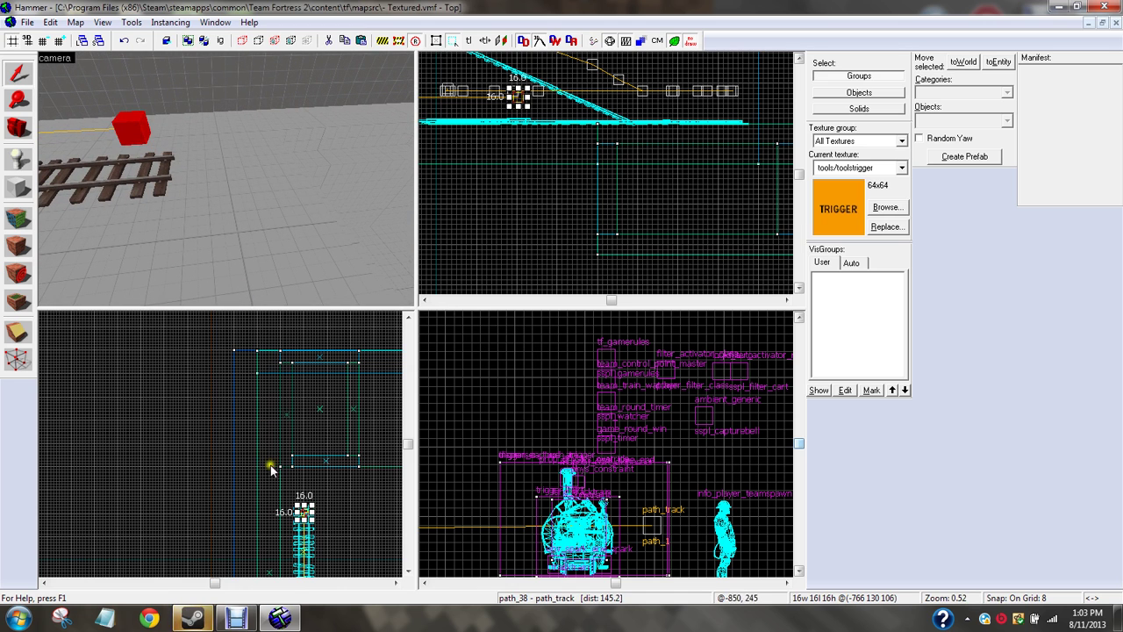
scroll(302, 498, up, 6)
mouse_move(307, 513)
shift+mouse_down()
mouse_move(322, 306)
mouse_move(389, 304)
mouse_move(404, 350)
mouse_move(336, 285)
mouse_move(269, 406)
mouse_move(298, 436)
mouse_move(263, 456)
mouse_move(269, 496)
mouse_move(297, 344)
mouse_move(307, 355)
shift+mouse_up()
key(z)
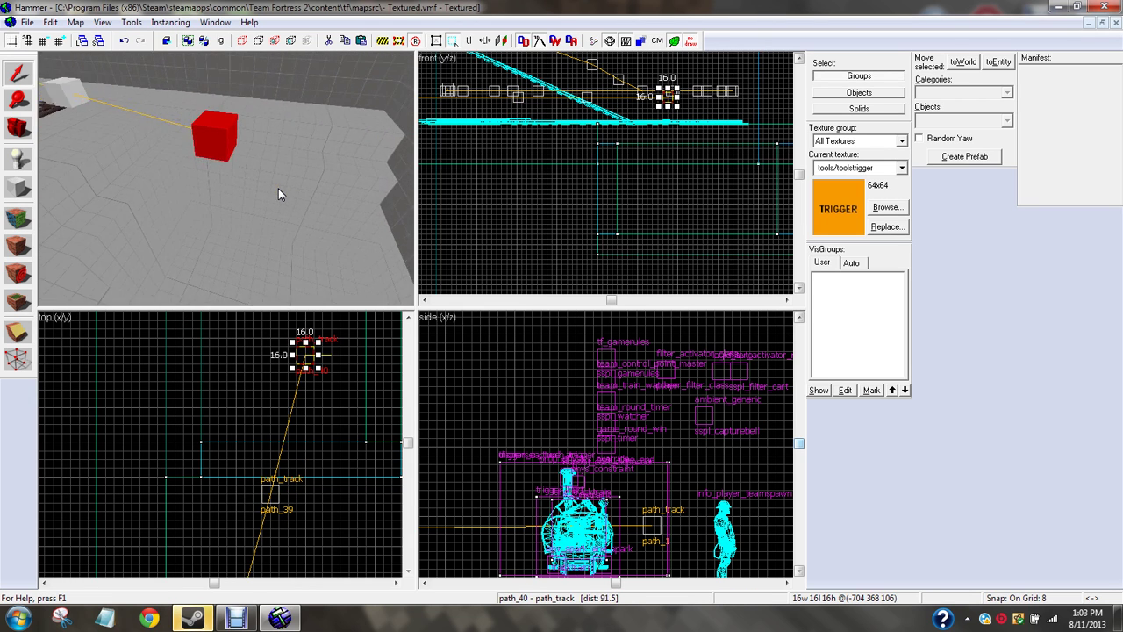
Step: Clear the Next Stop Target of the last path_track, path_40, and apply the change
key(a)
key(w)
key(z)
double_click(269, 150)
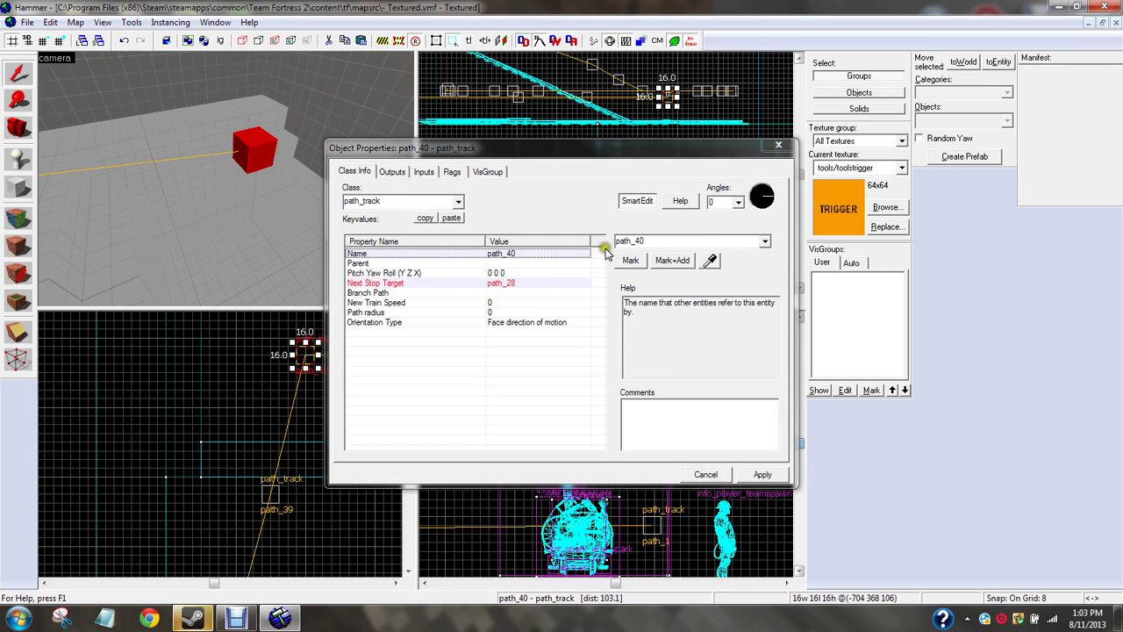
click(541, 273)
click(541, 283)
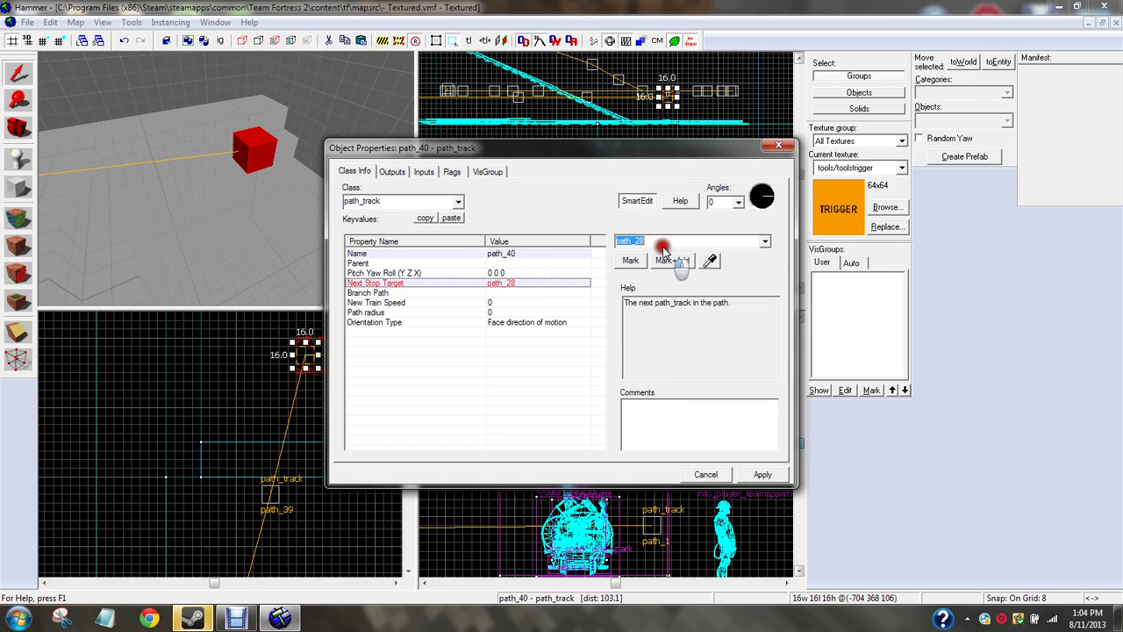
key(BackSpace)
click(754, 474)
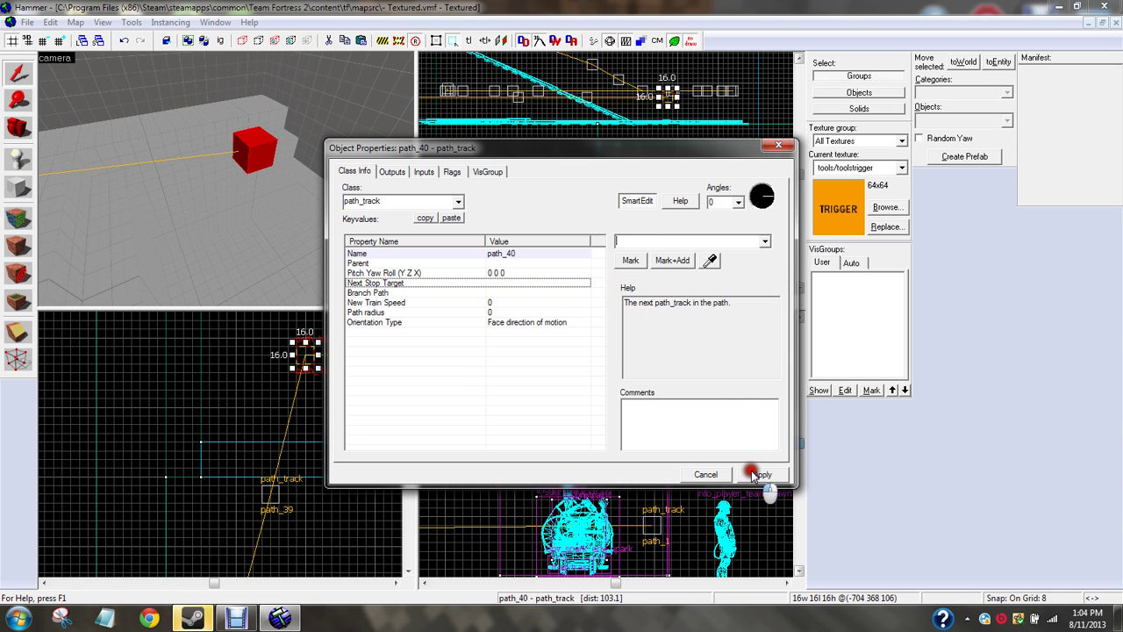
click(449, 254)
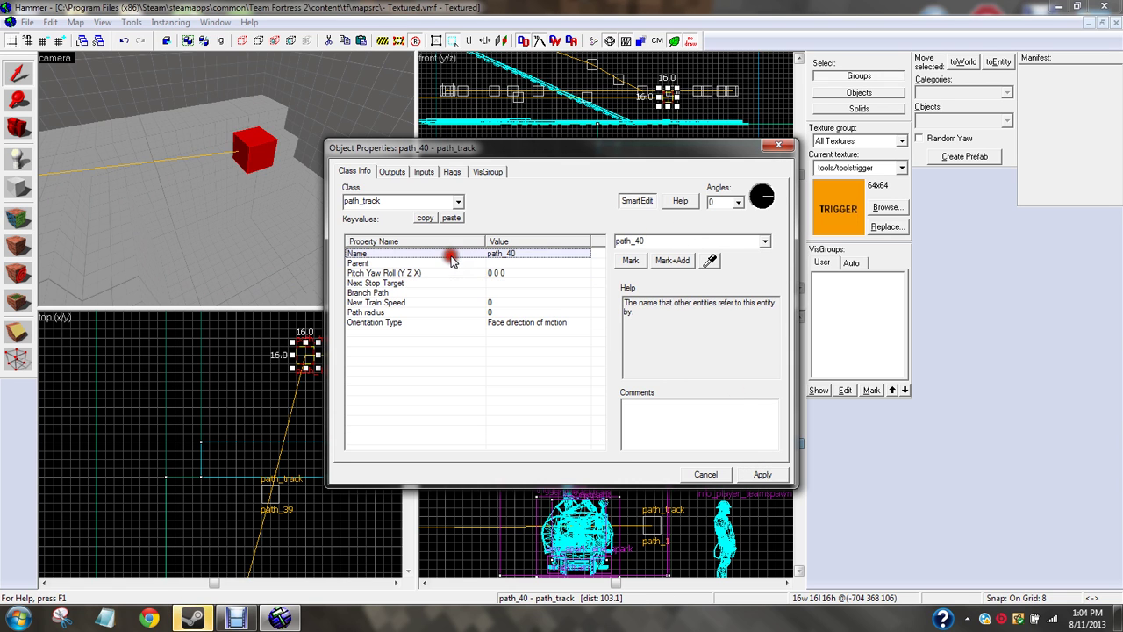
click(770, 150)
Step: Set the node that the path ends at to path_40 on the sspl_watcher team_train_watcher
key(z)
key(s)
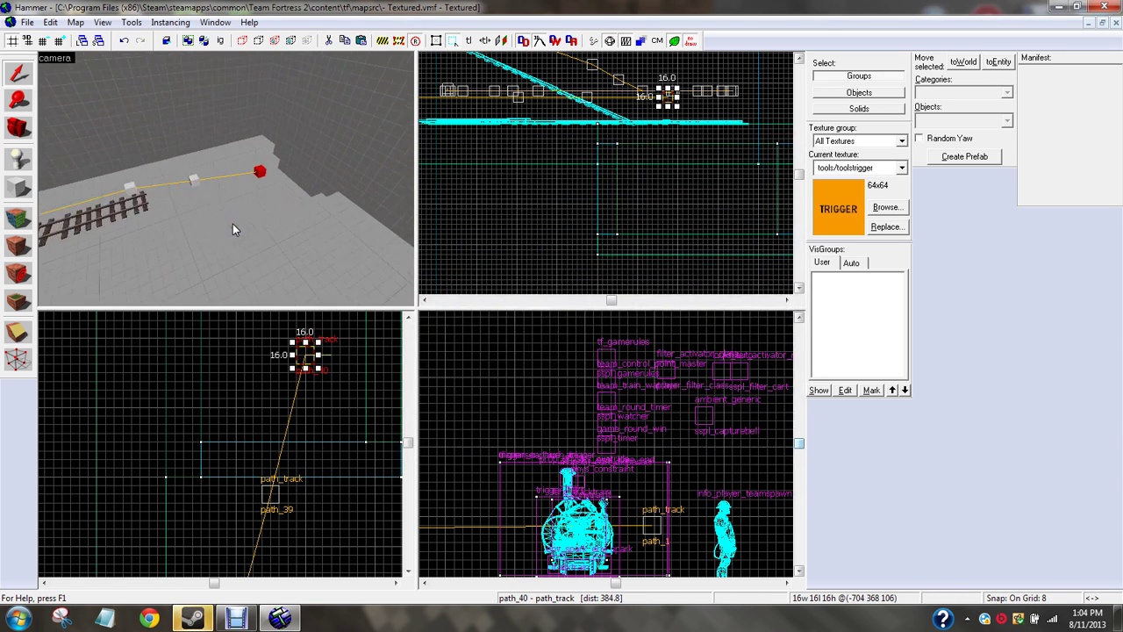
key(w)
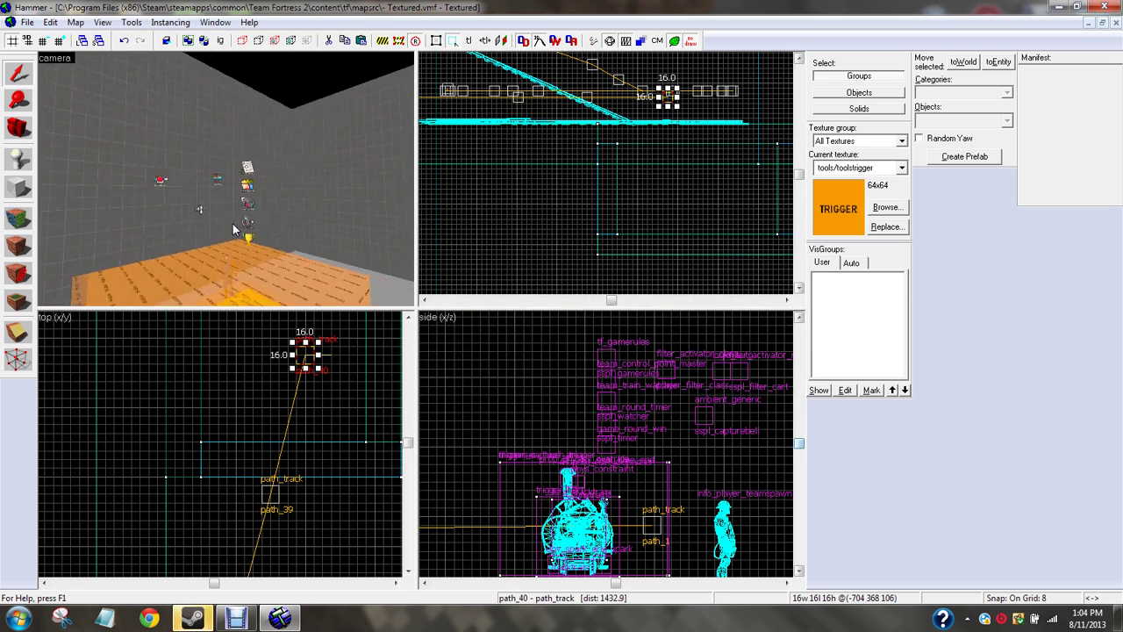
key(z)
double_click(290, 217)
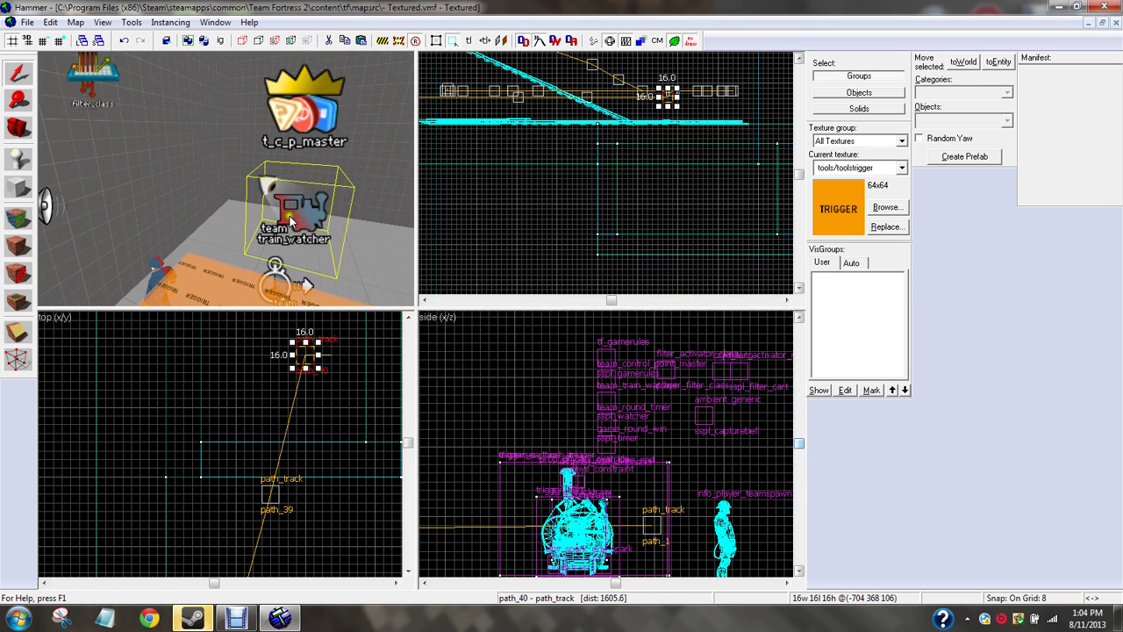
click(485, 356)
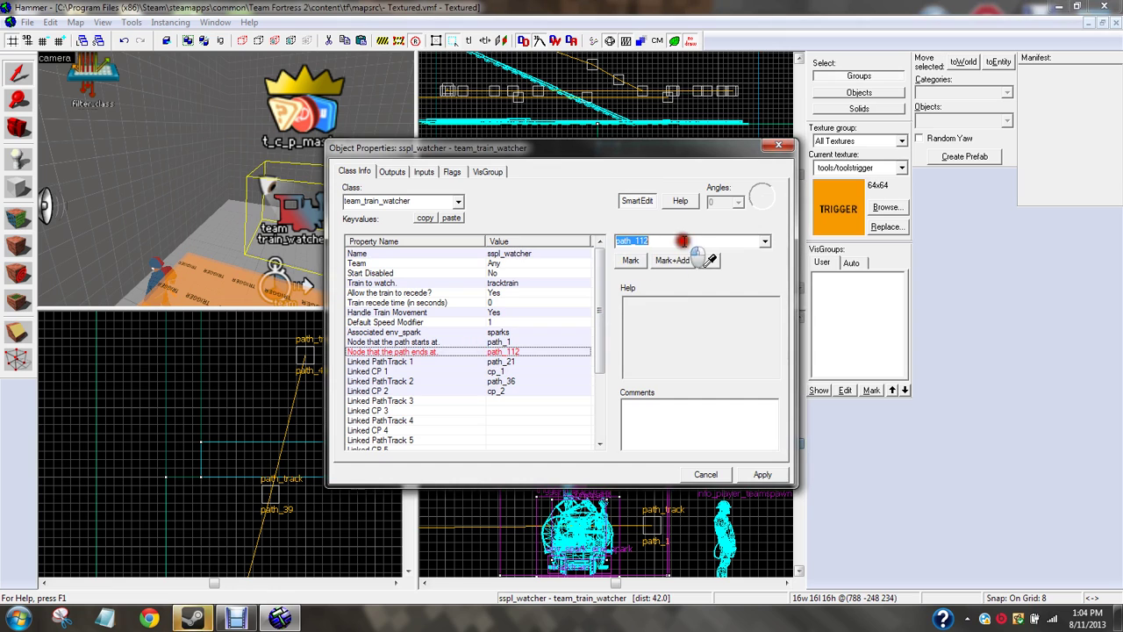
text(path)
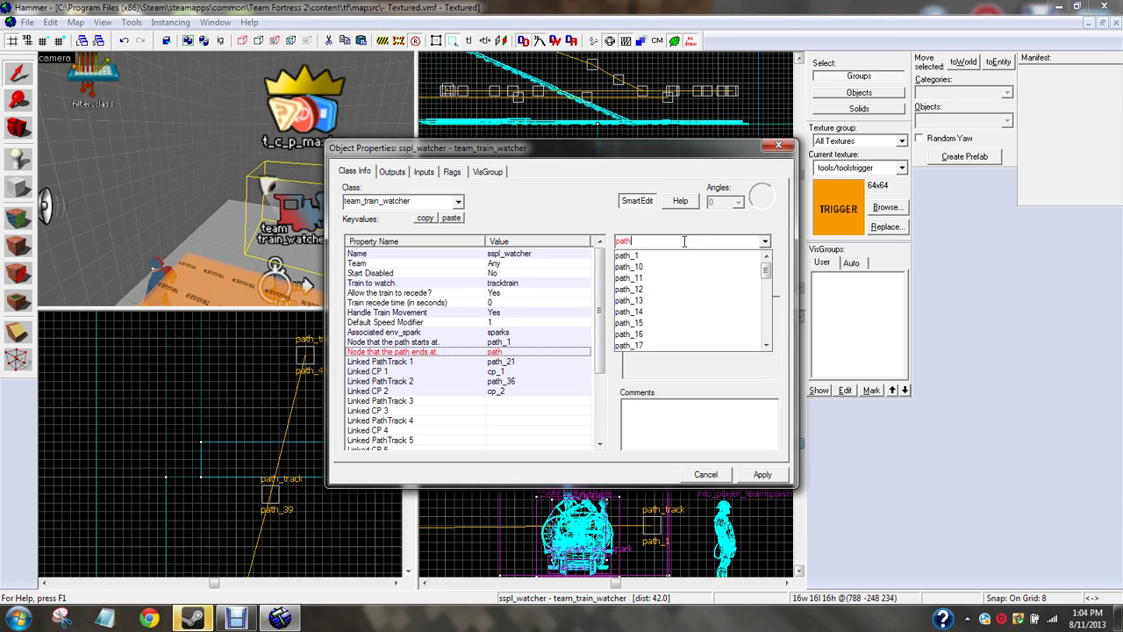
text(_40)
key(Return)
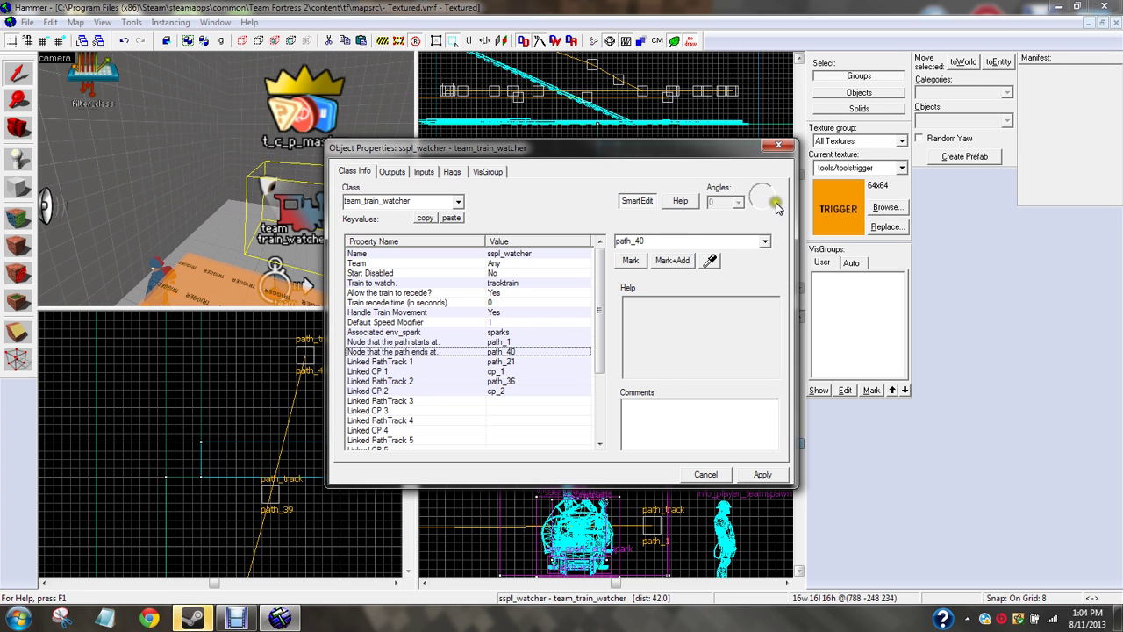
click(780, 150)
Step: Open the recent map pl_moutain.vmf
scroll(340, 231, down, 4)
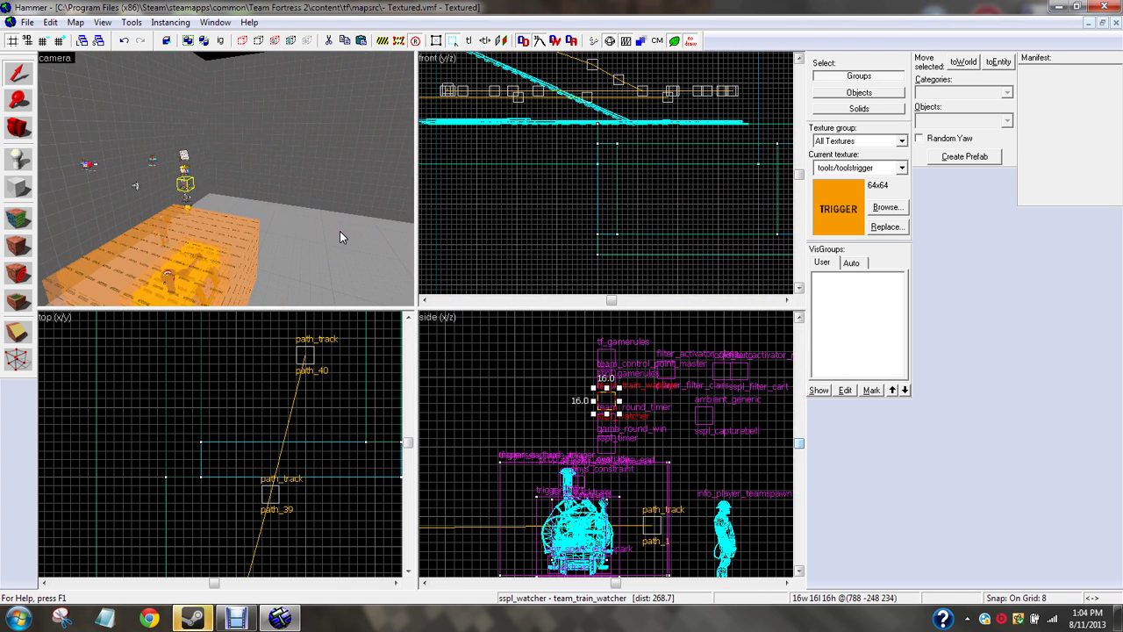
key(z)
drag(340, 237, 340, 237)
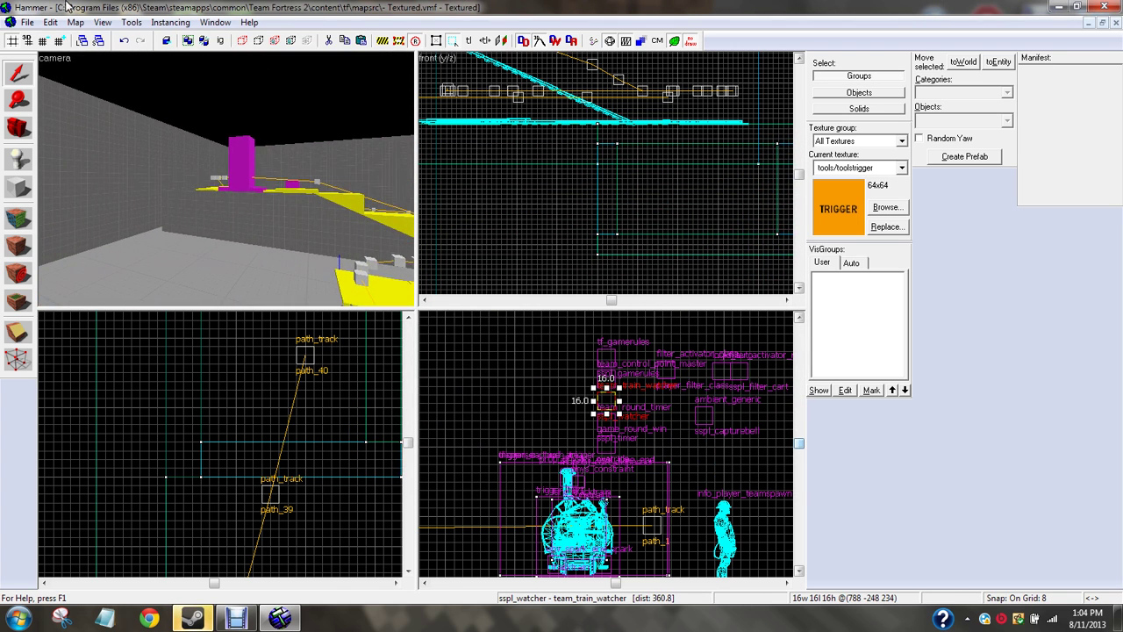
click(27, 22)
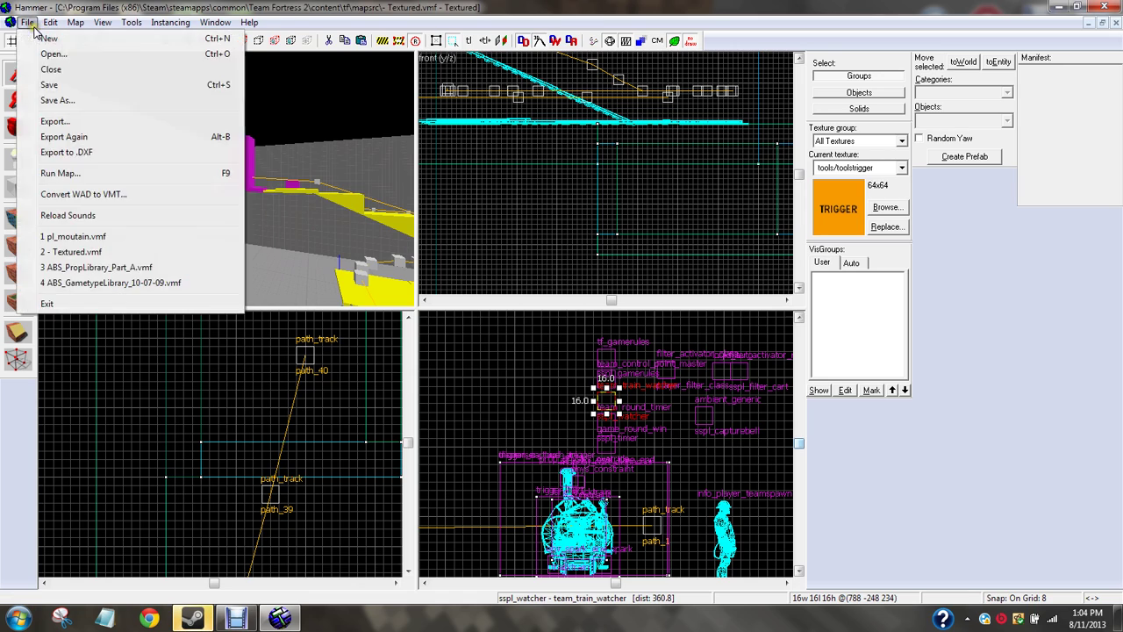
click(73, 237)
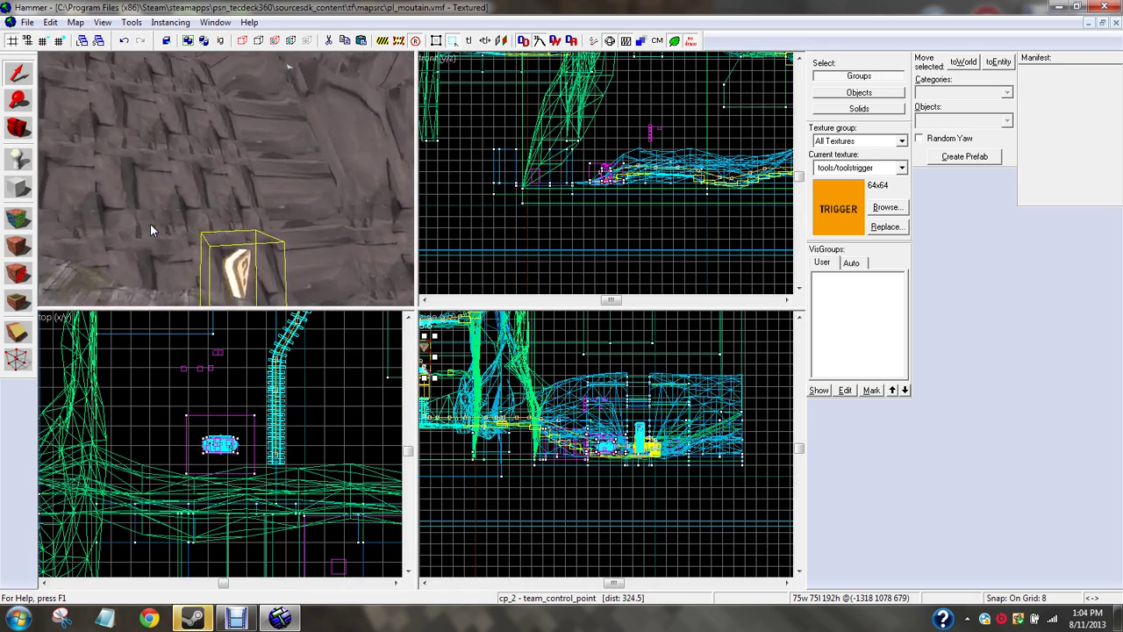
Step: Select the three sound entities hanging above the pit at the end of the reference map's track
key(w)
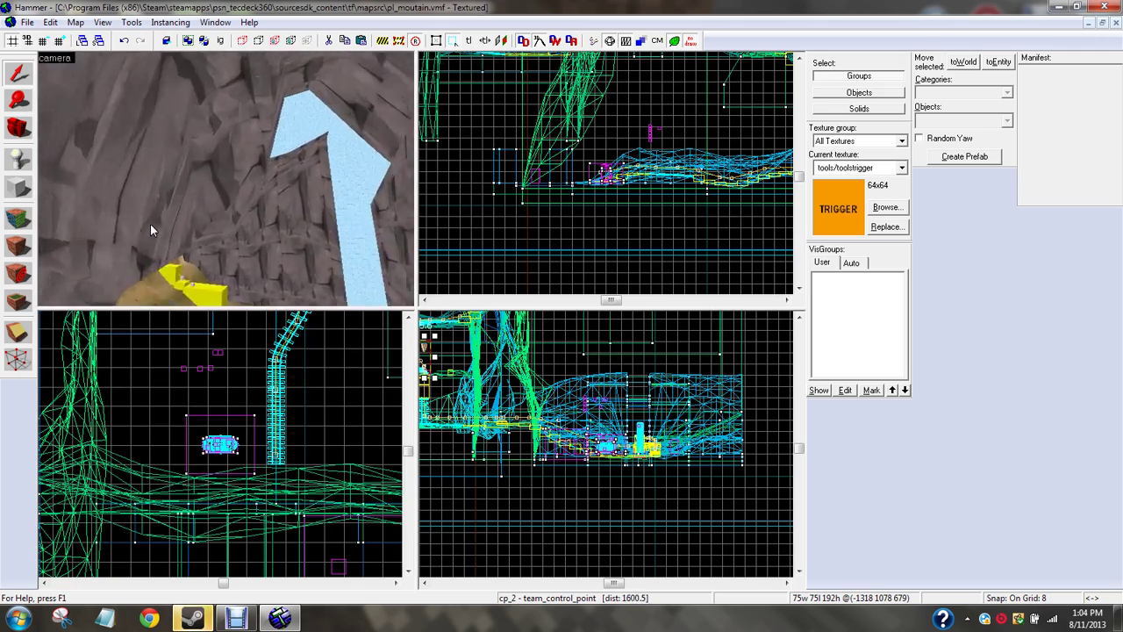
key(w)
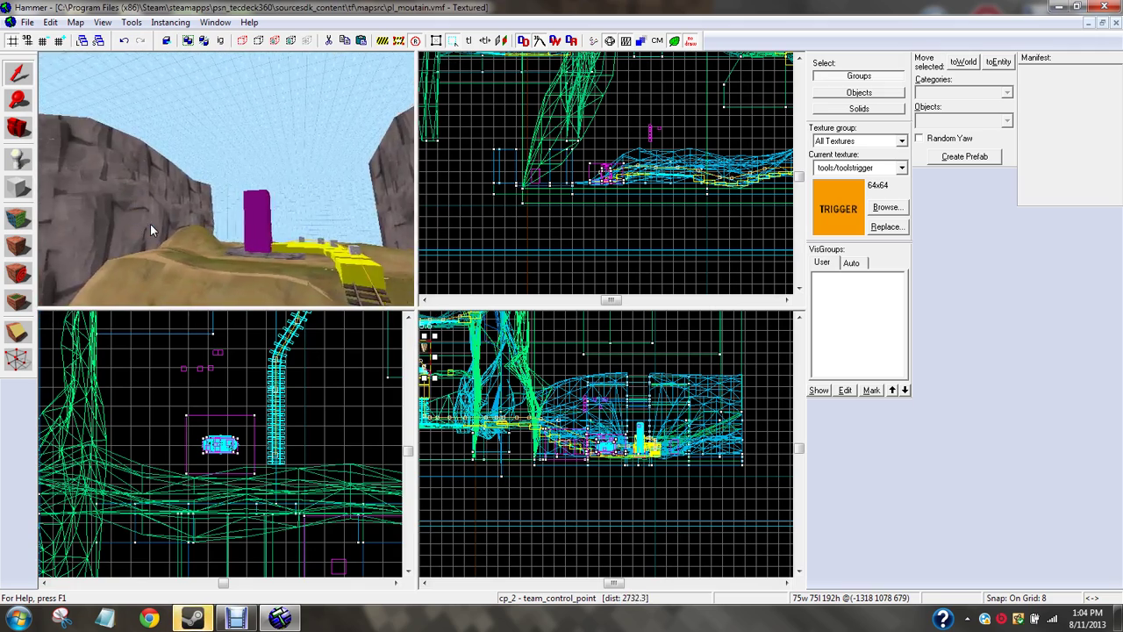
key(w)
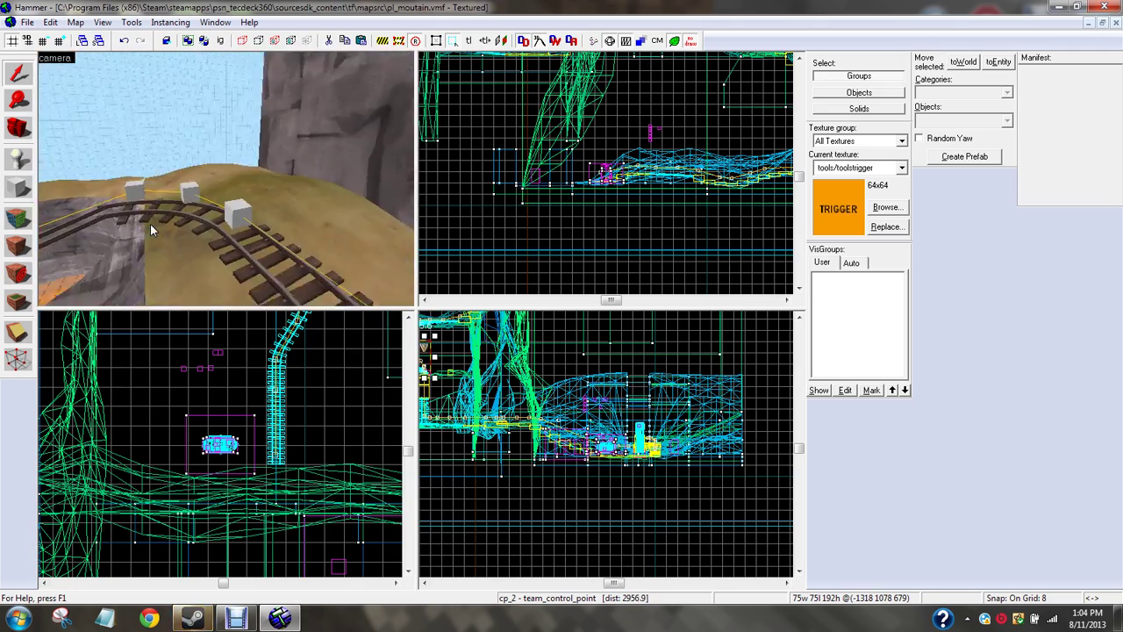
key(w)
key(s)
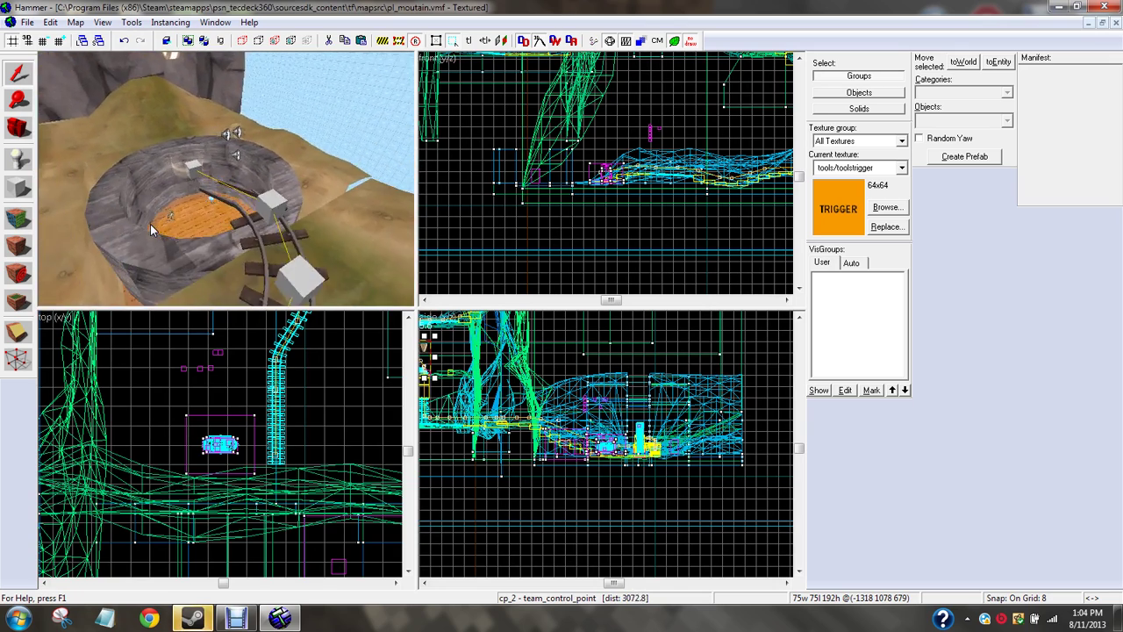
key(w)
key(Left)
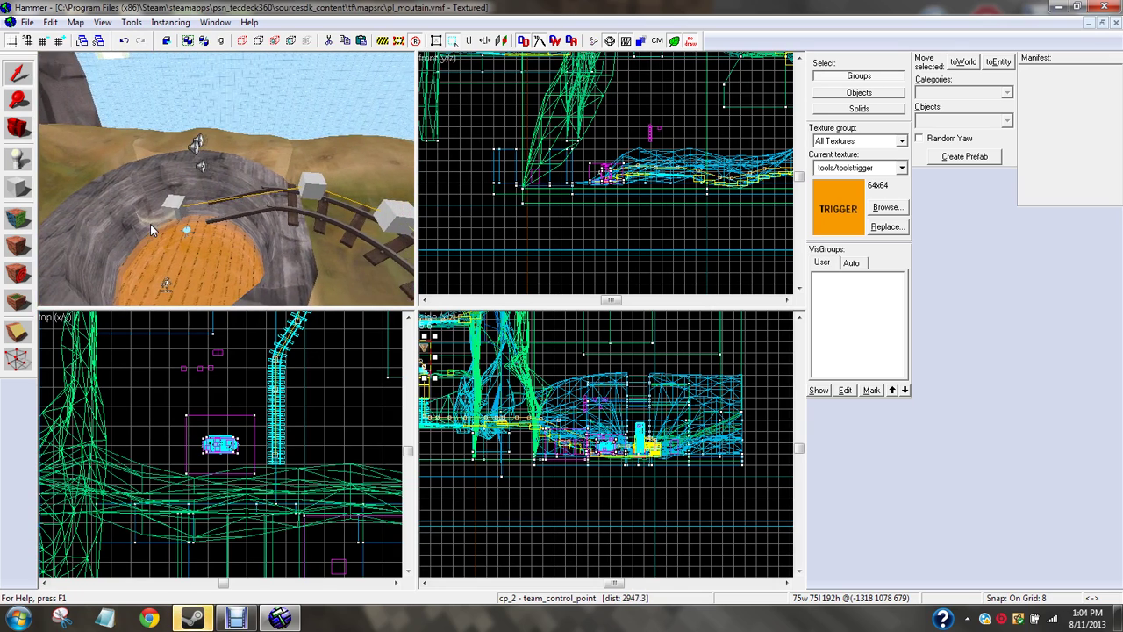
key(w)
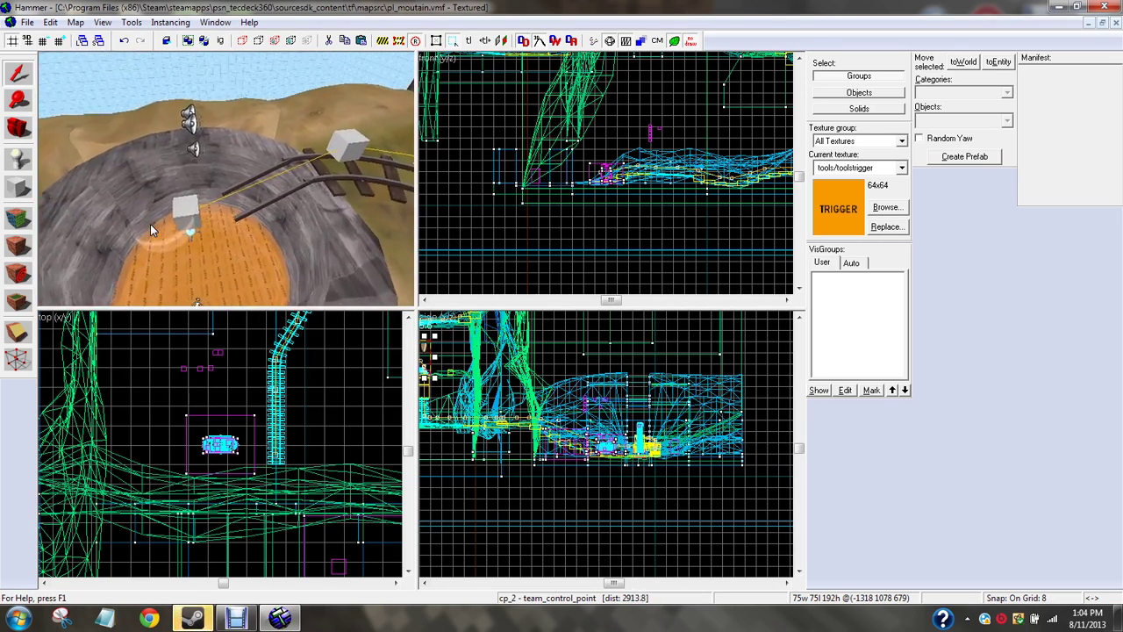
key(Left)
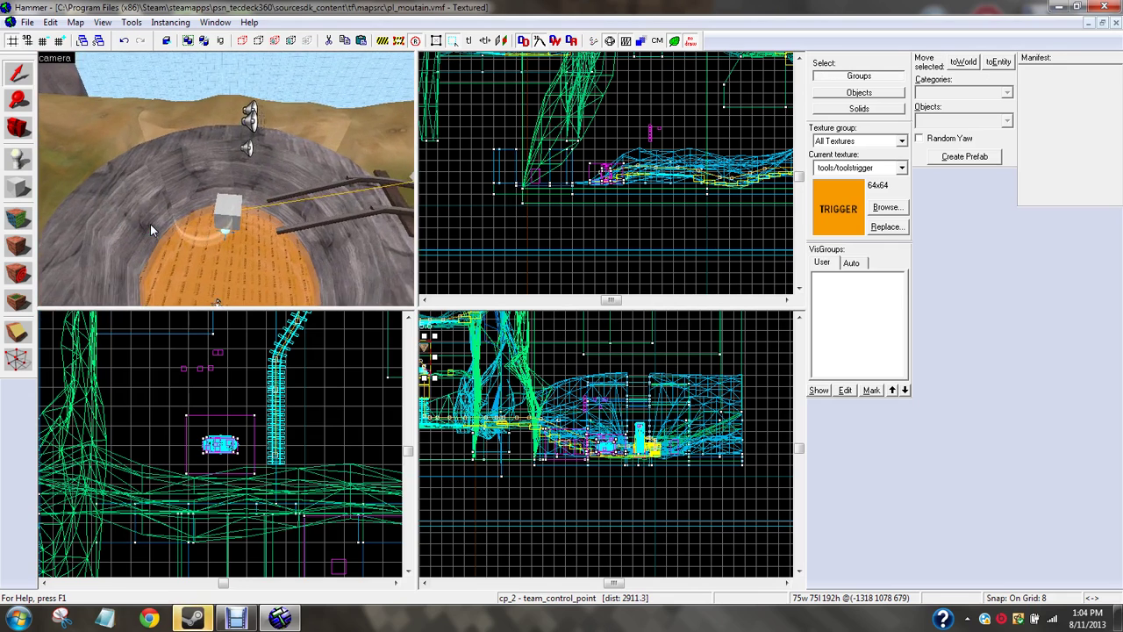
click(208, 113)
key(Left)
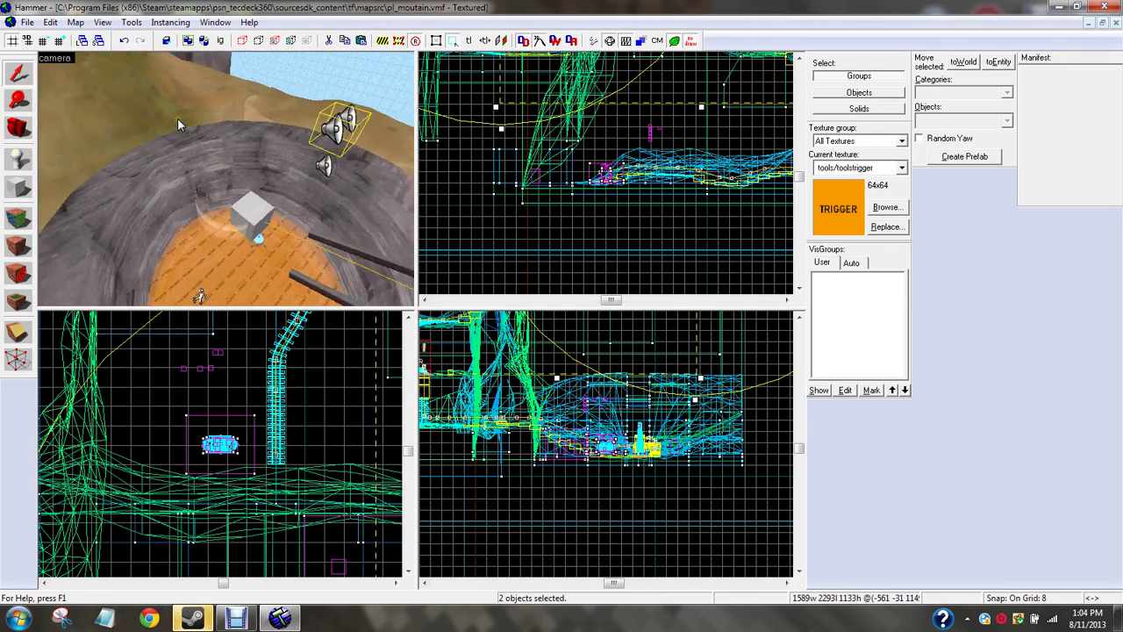
scroll(173, 117, down, 5)
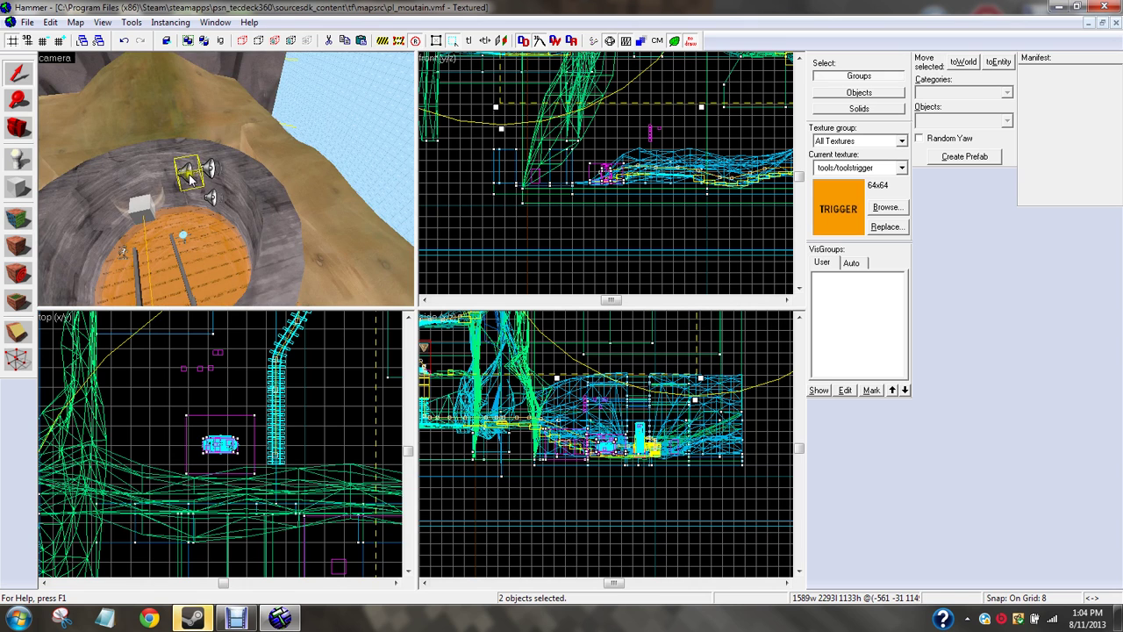
ctrl+click(204, 172)
ctrl+click(213, 204)
scroll(212, 204, up, 10)
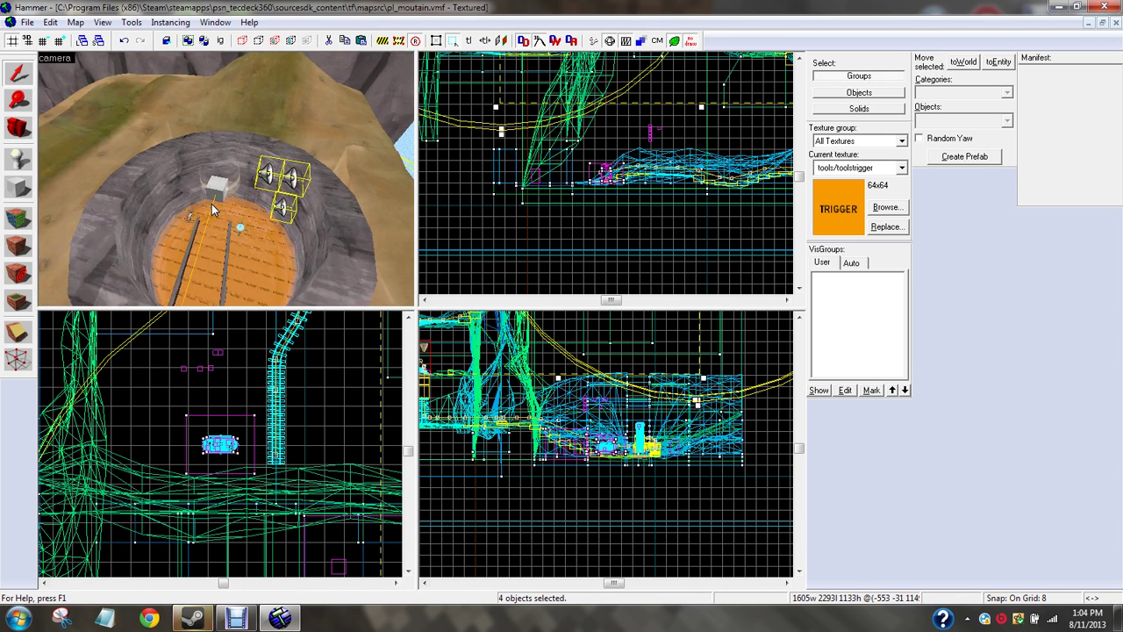
Step: Add the two small entities near the pit's trigger floor to the selection and copy the whole group
key(w)
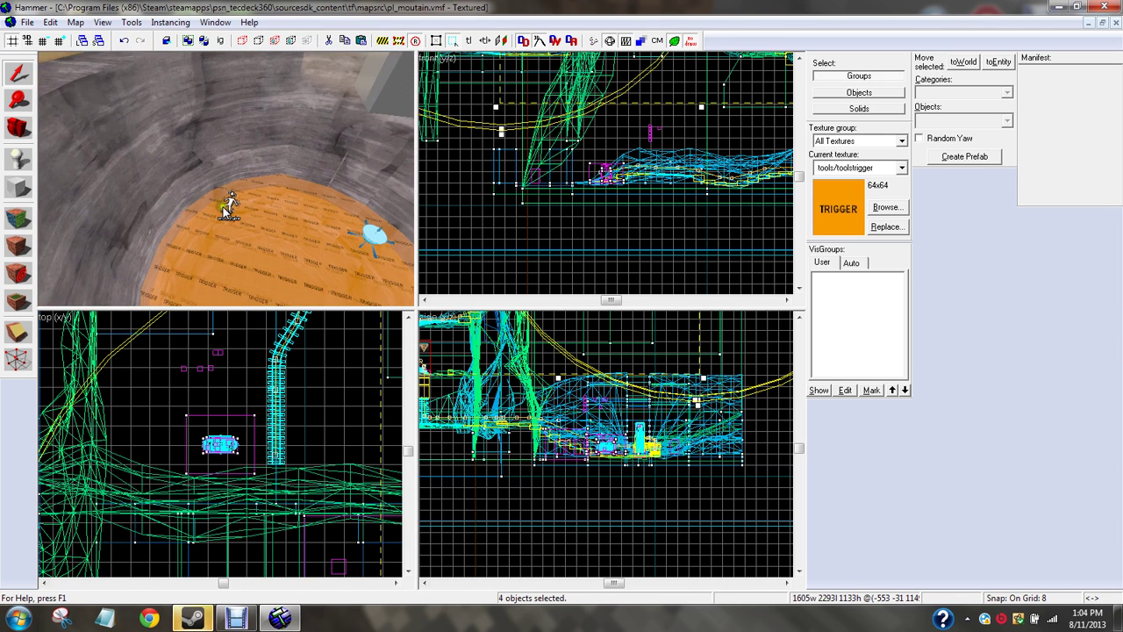
ctrl+click(226, 211)
key(d)
scroll(237, 234, down, 12)
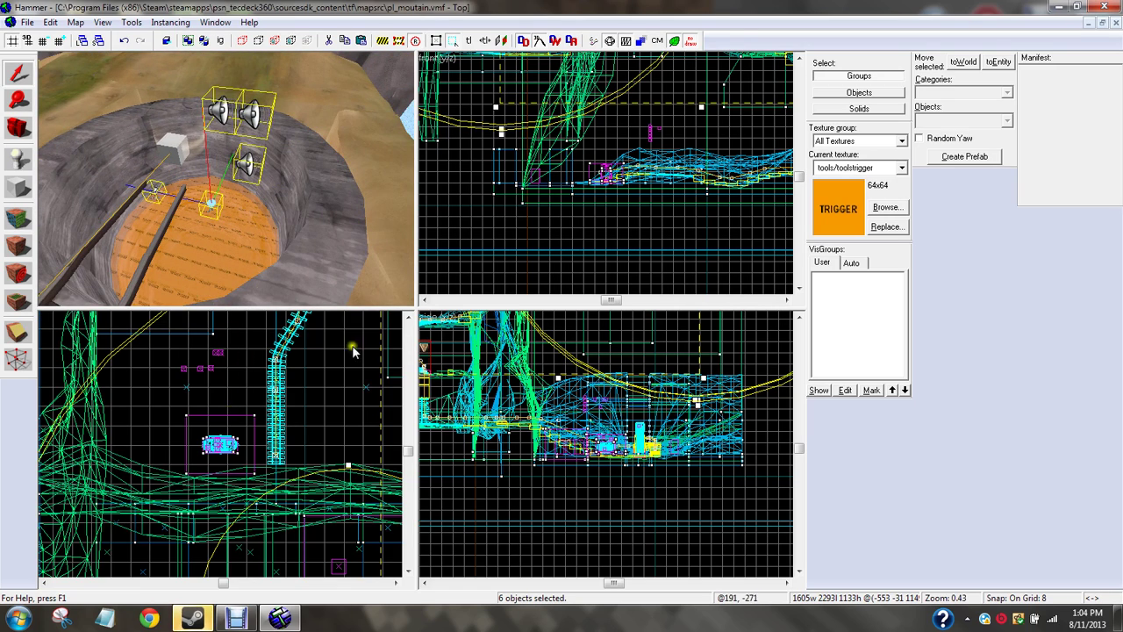
scroll(388, 401, down, 5)
scroll(361, 488, up, 7)
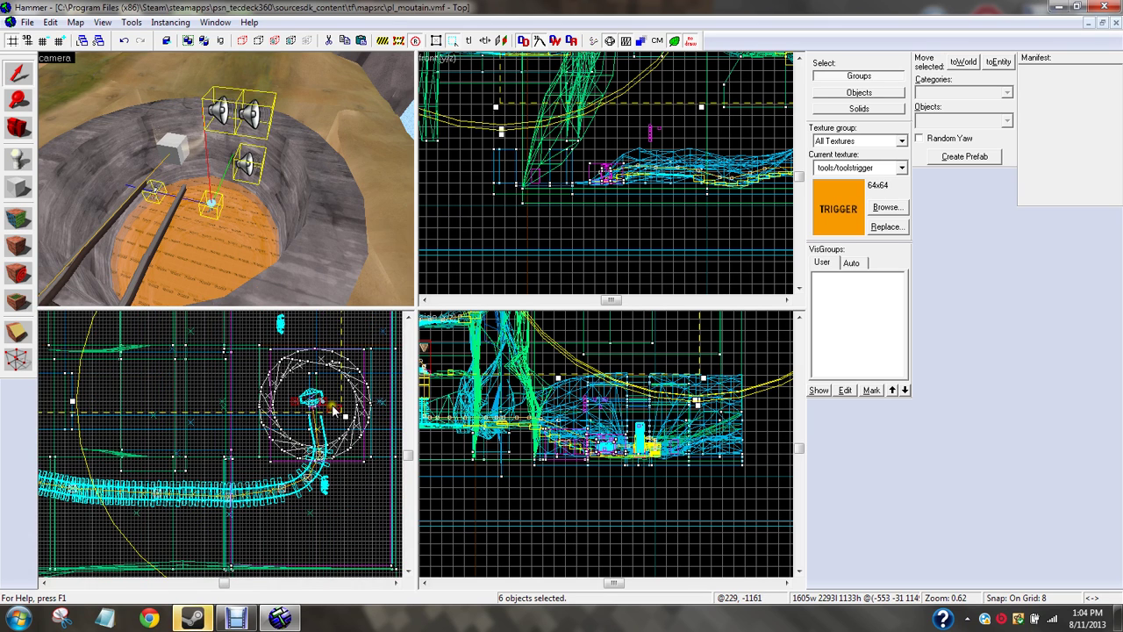
scroll(334, 410, up, 4)
right_click(333, 412)
click(379, 123)
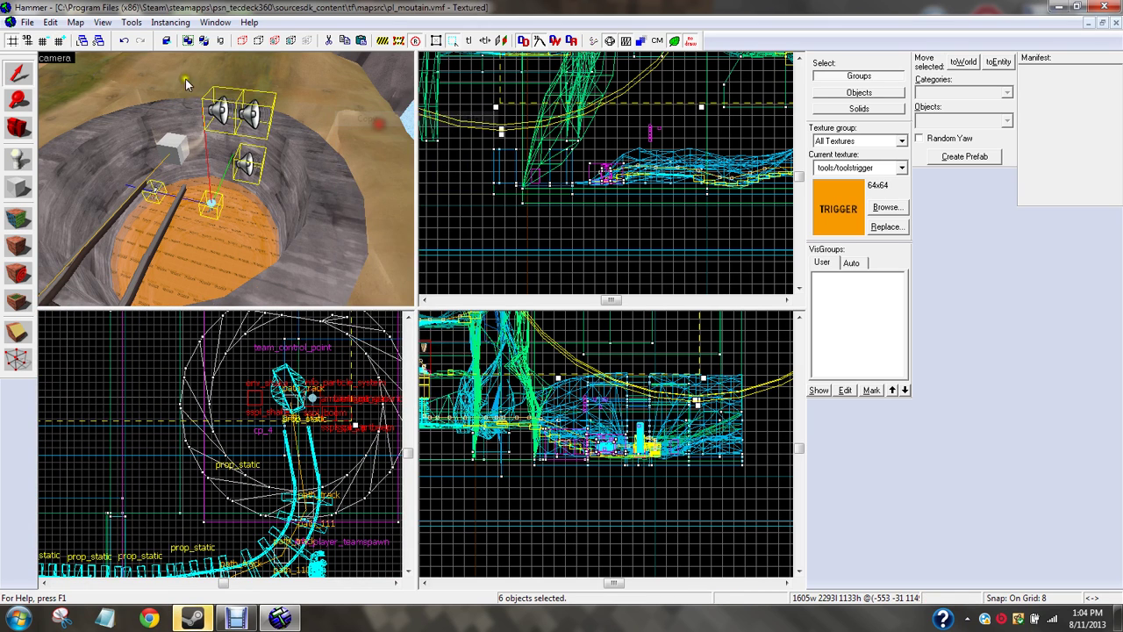
Step: Switch back to the map - Textured.vmf and paste the copied pit entities near path_40
click(28, 22)
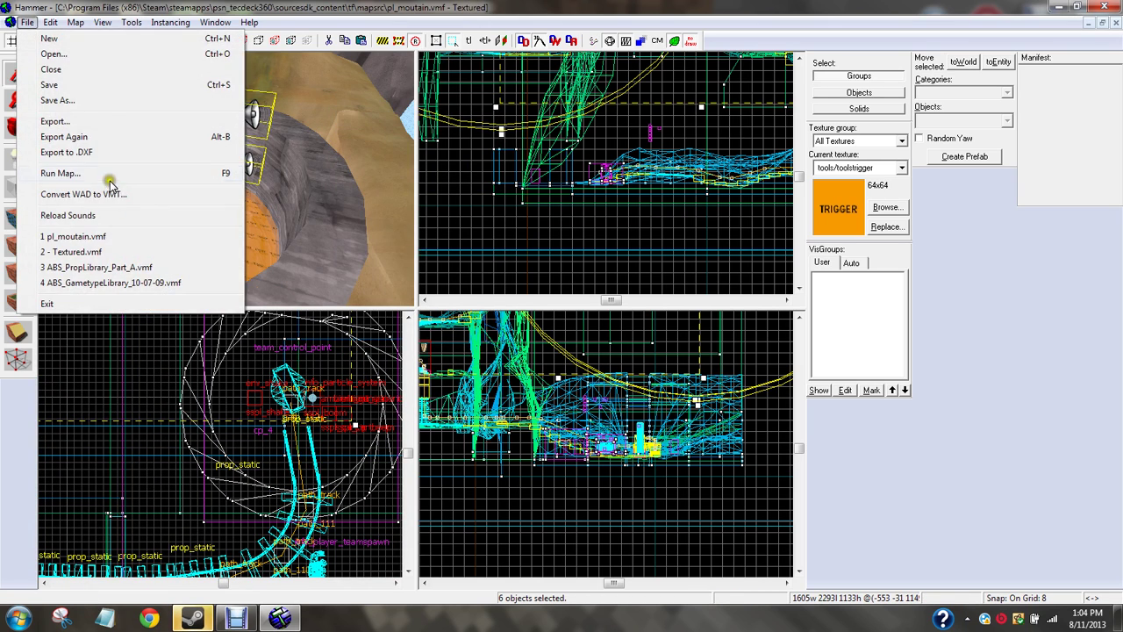
click(74, 252)
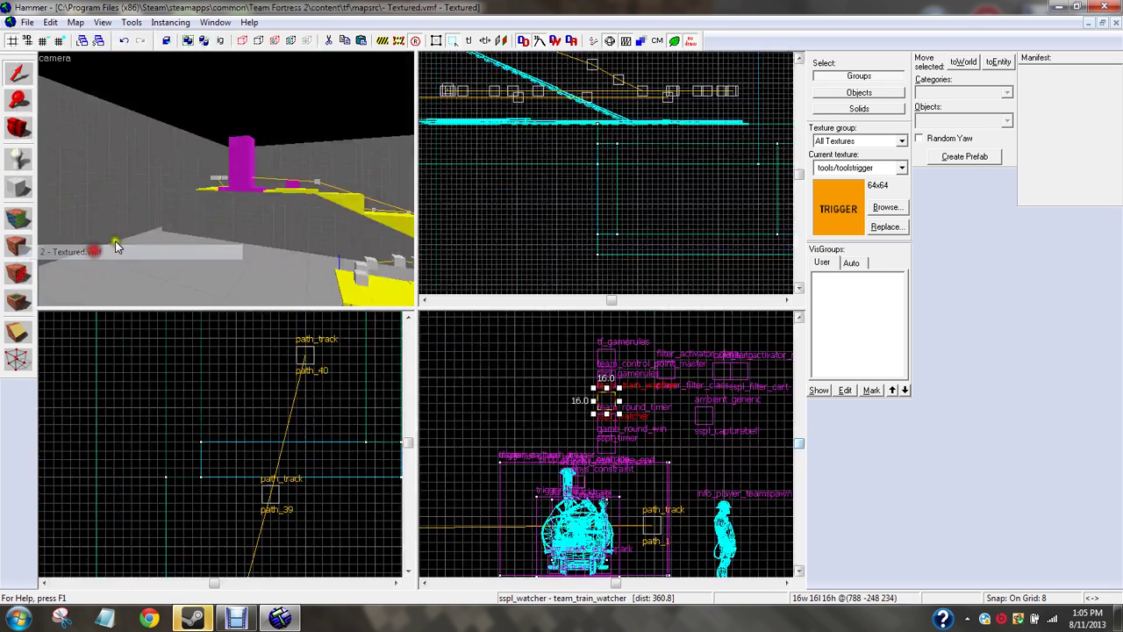
key(w)
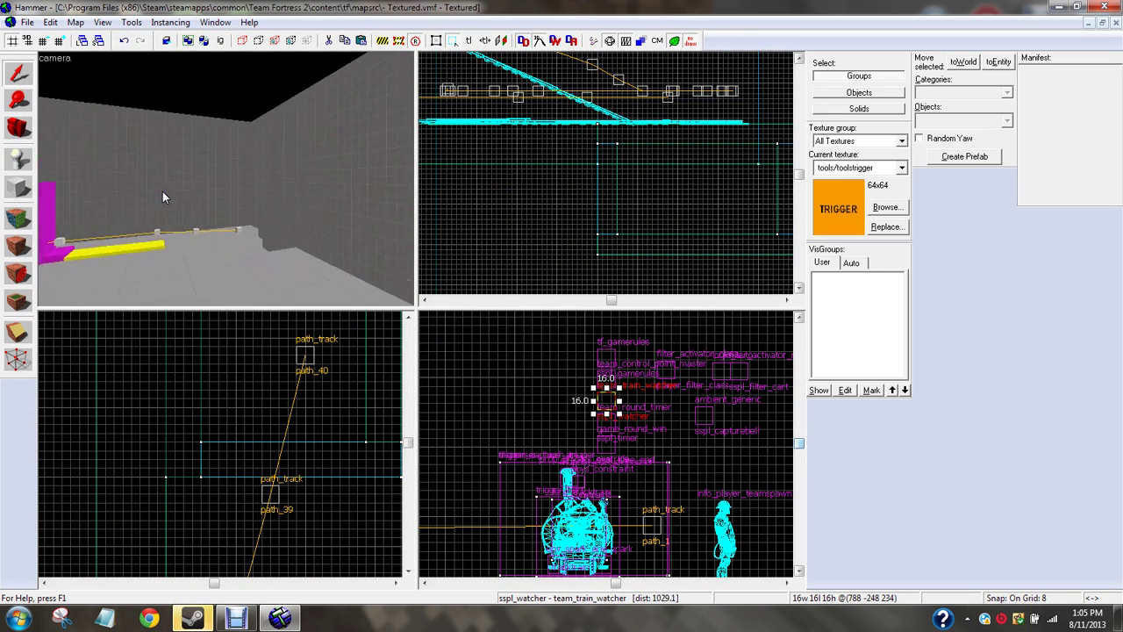
key(s)
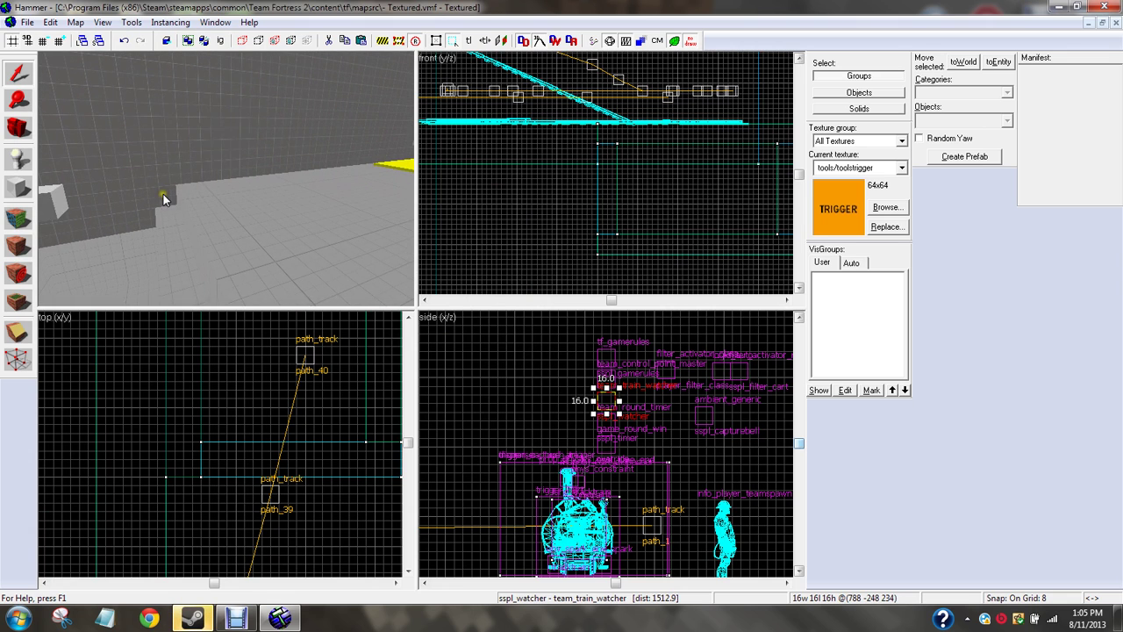
key(z)
right_click(317, 361)
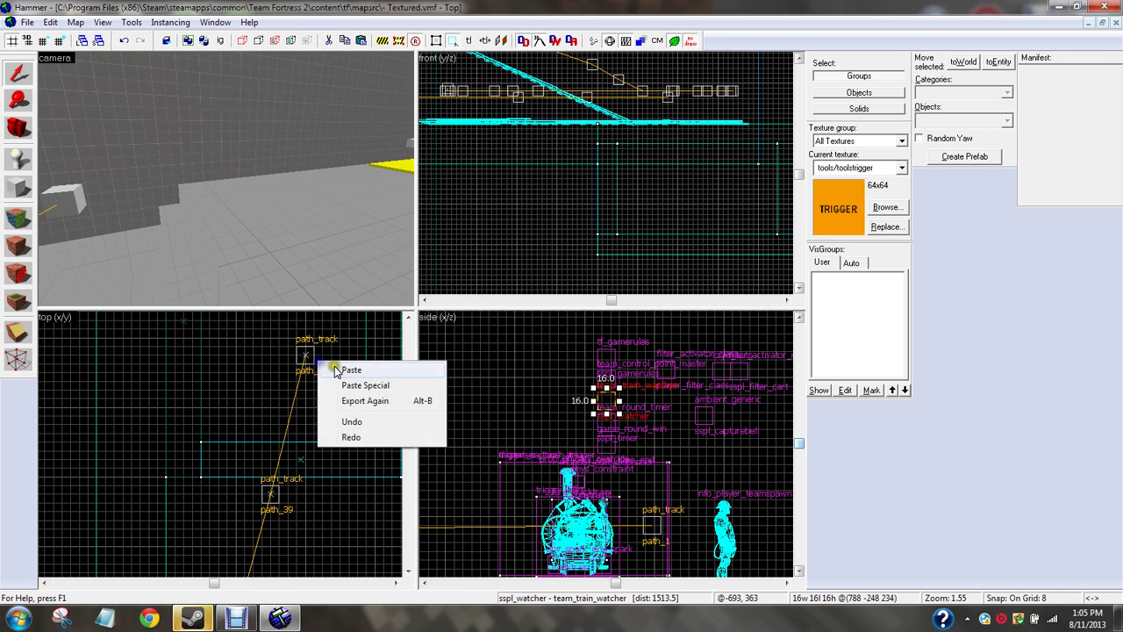
click(334, 366)
scroll(488, 473, down, 5)
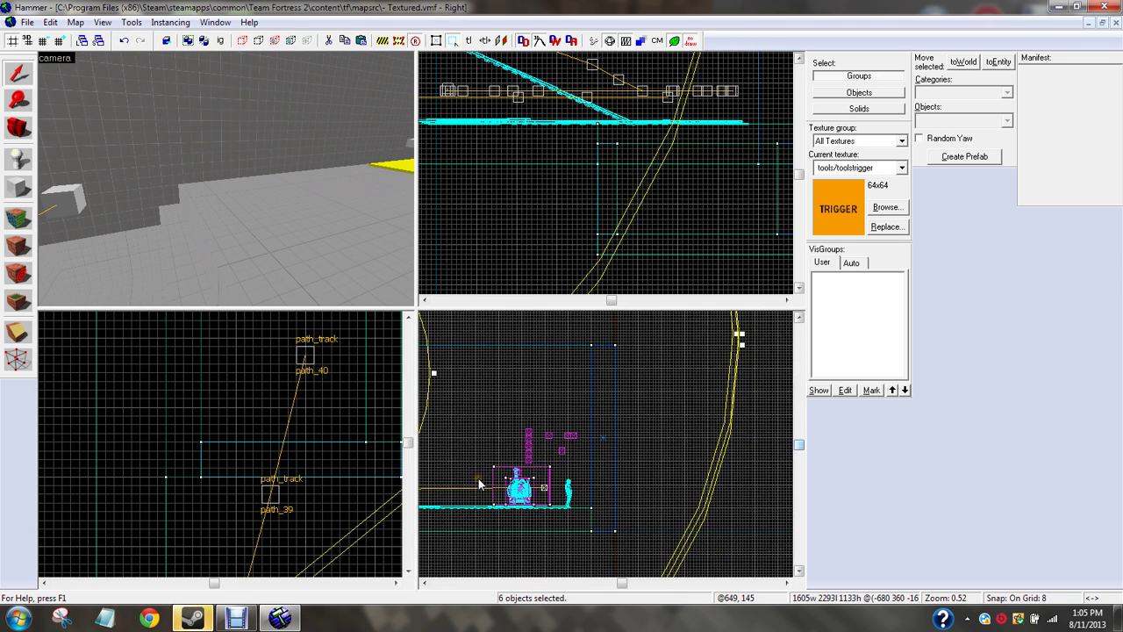
Step: Move the pasted entity group away from the start area toward the pit and lower it to track level
key(Left)
key(Left)
key(Left)
drag(527, 397, 491, 457)
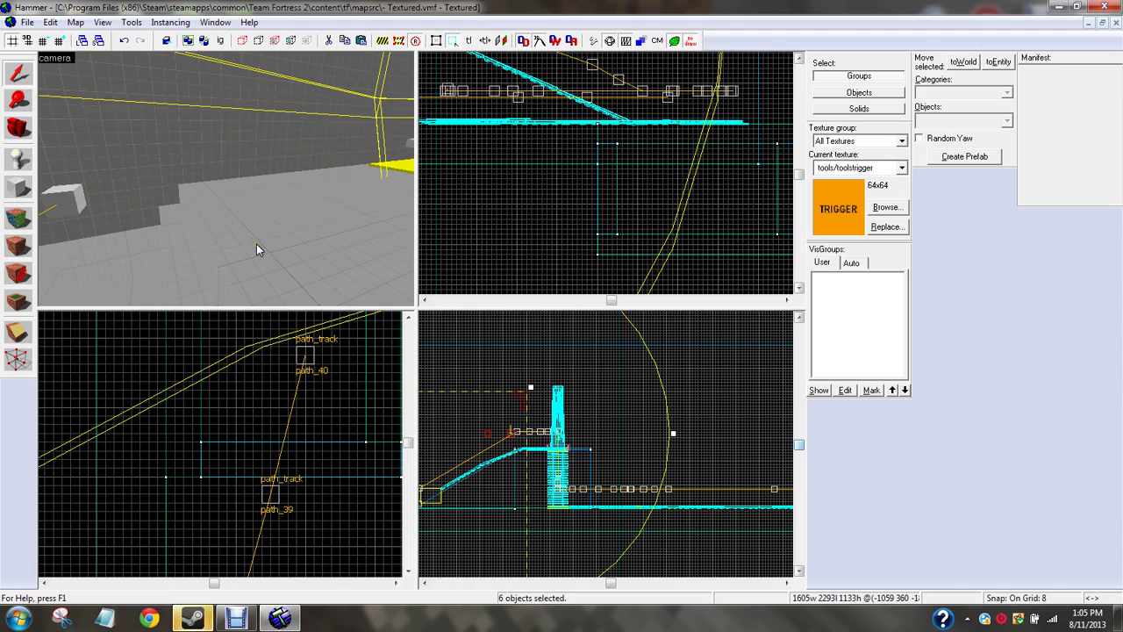
key(Right)
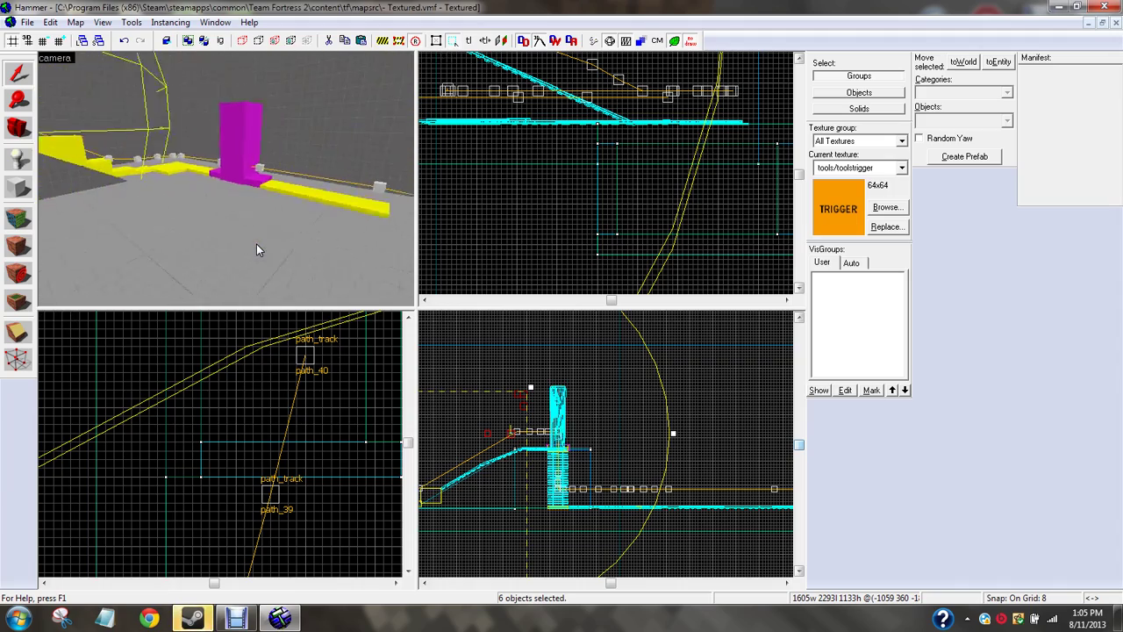
key(s)
key(w)
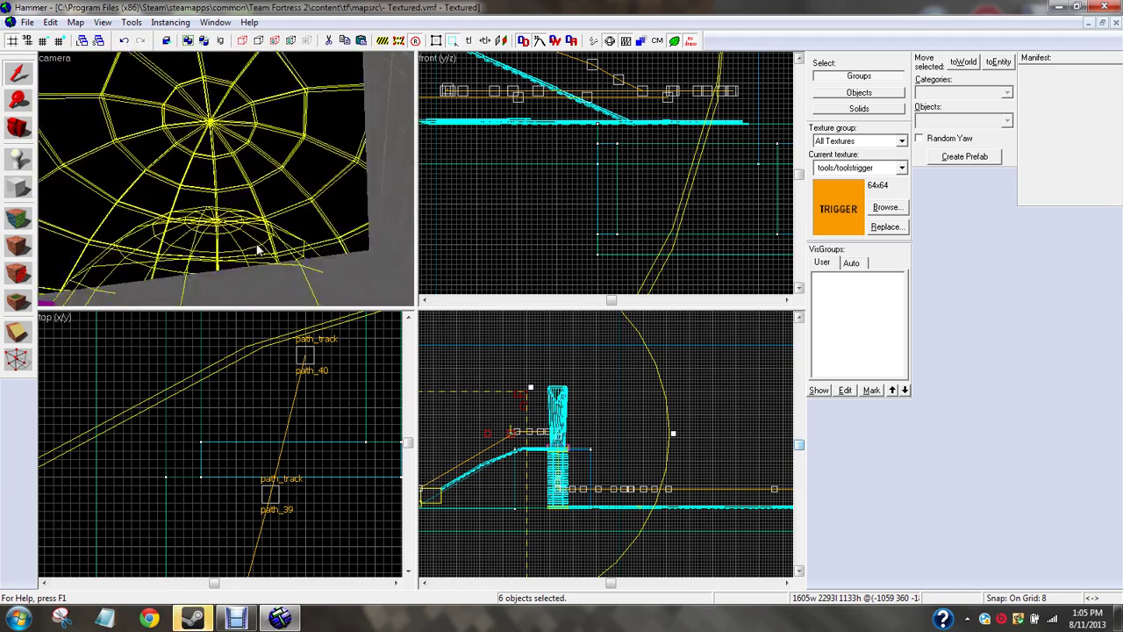
key(a)
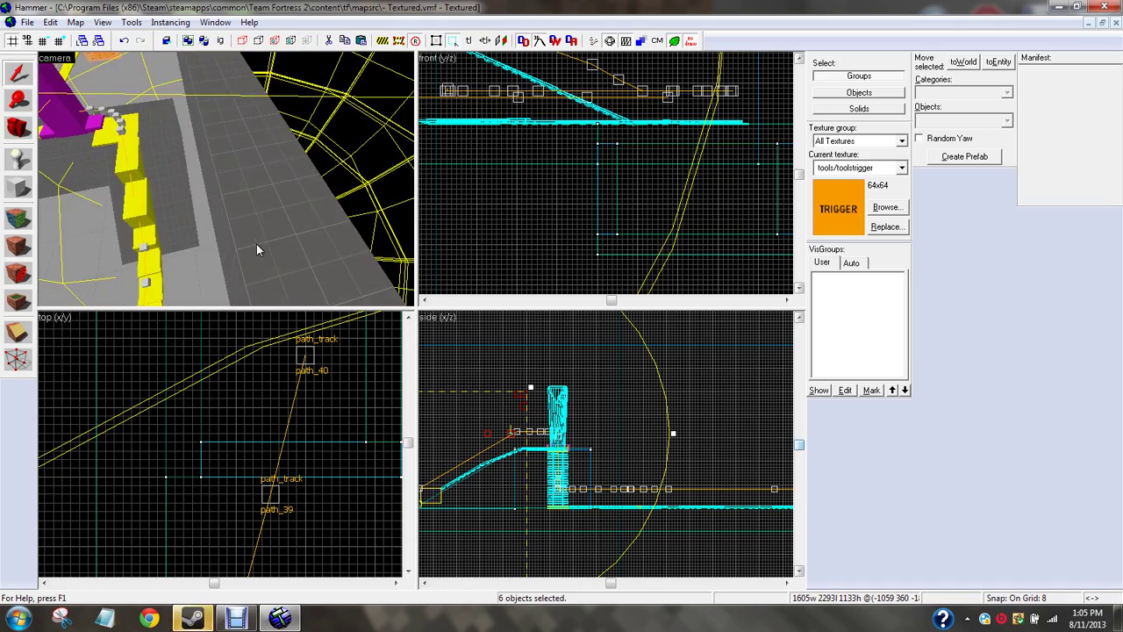
scroll(553, 156, down, 12)
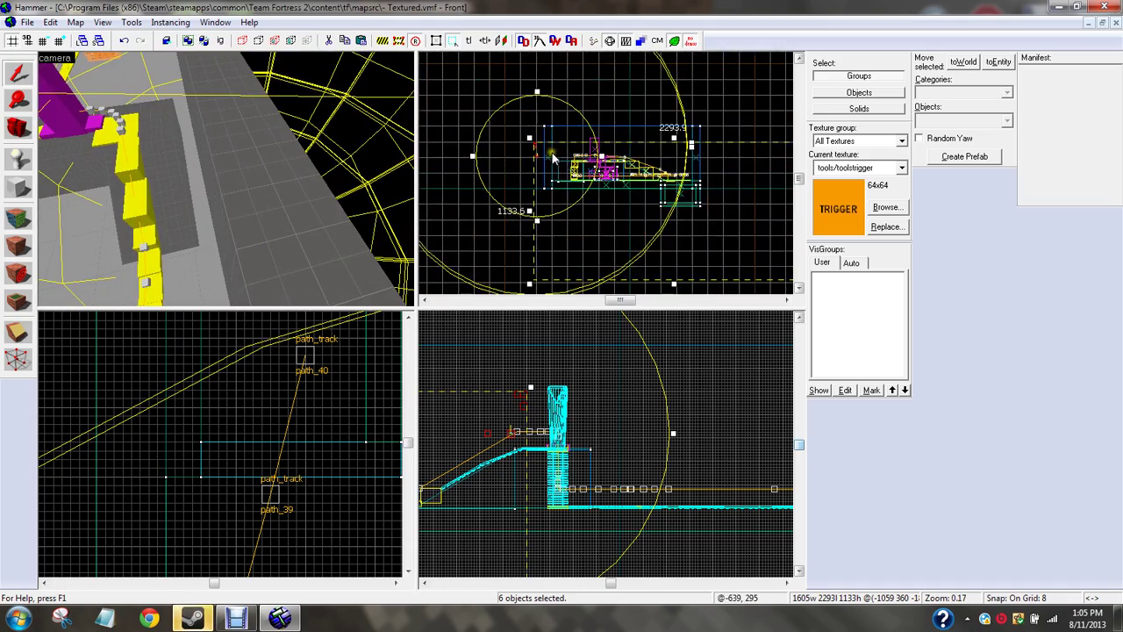
drag(552, 154, 679, 187)
Step: Move the pasted entity group horizontally over the pit, next to path_40
scroll(342, 458, down, 8)
scroll(335, 468, down, 4)
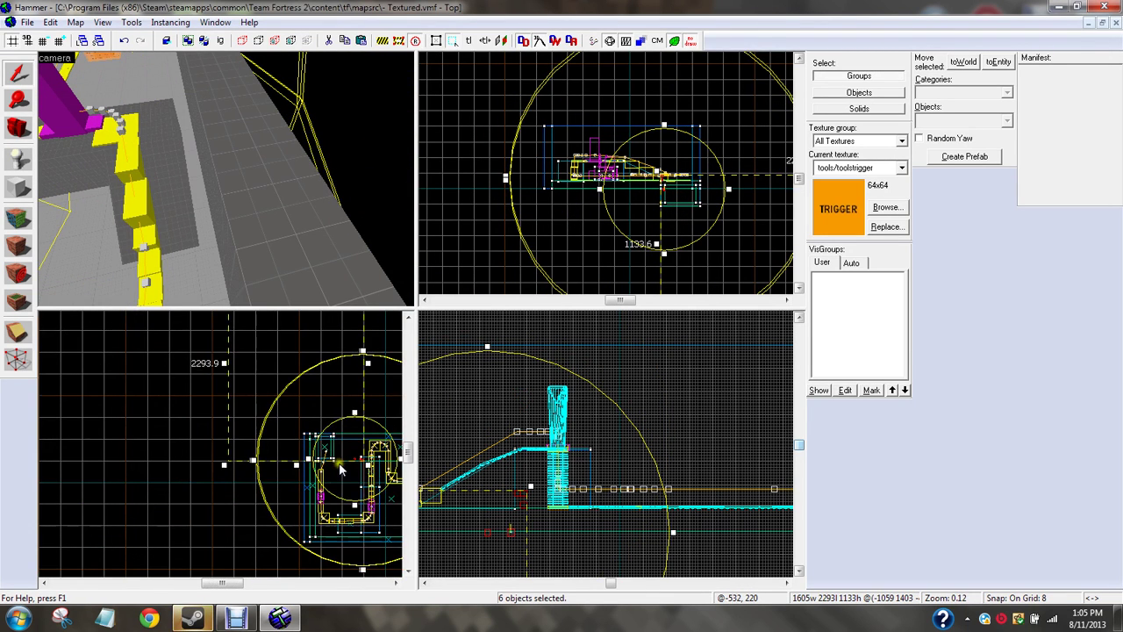
click(337, 470)
click(335, 497)
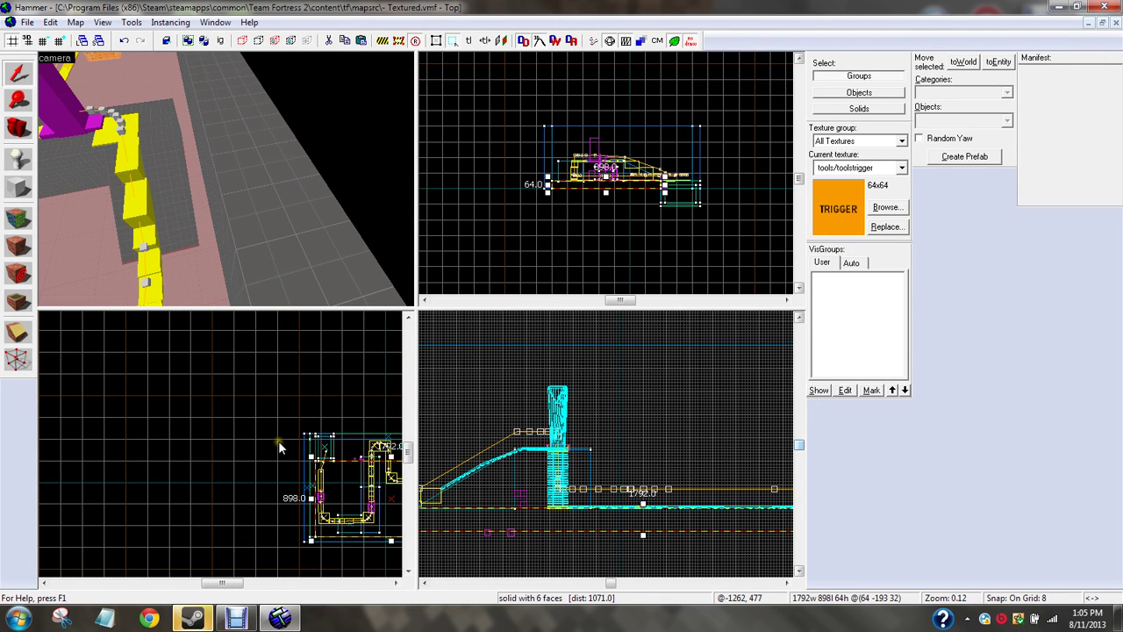
key(ctrl+z)
drag(357, 458, 154, 452)
key(z)
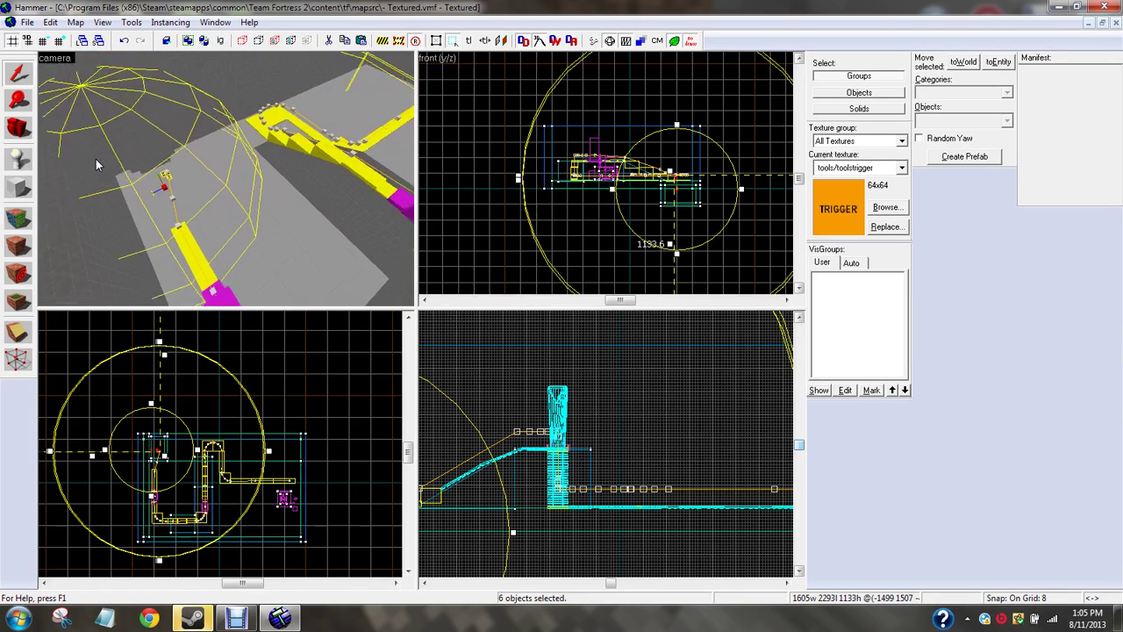
key(w)
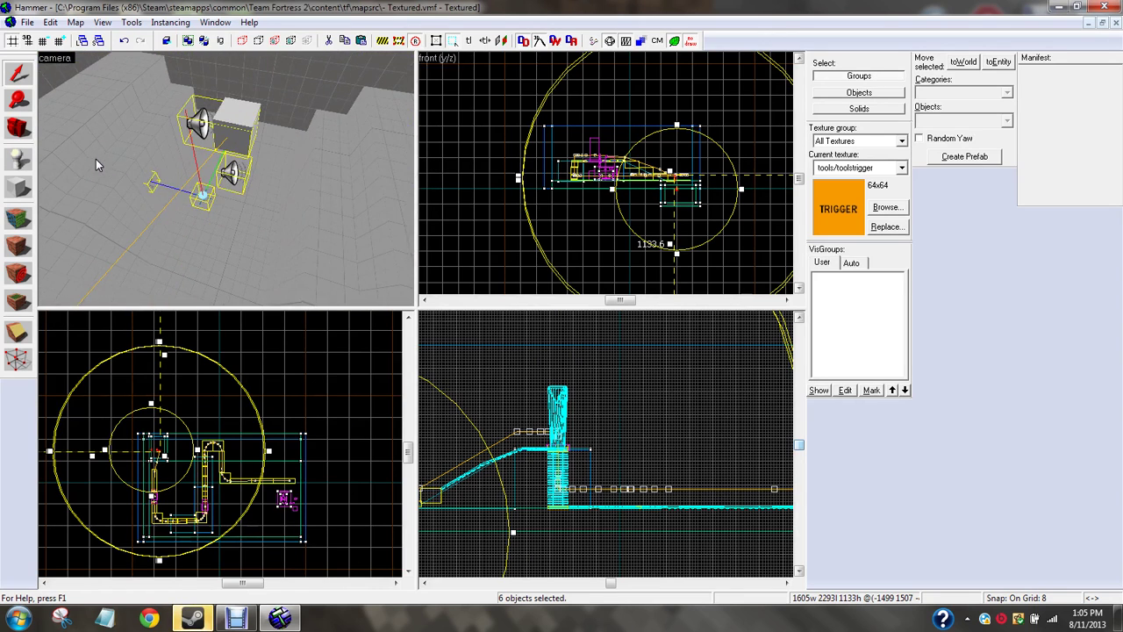
Step: Adjust the entity group's height around path_40 and shift it slightly sideways from the pit
scroll(718, 151, up, 3)
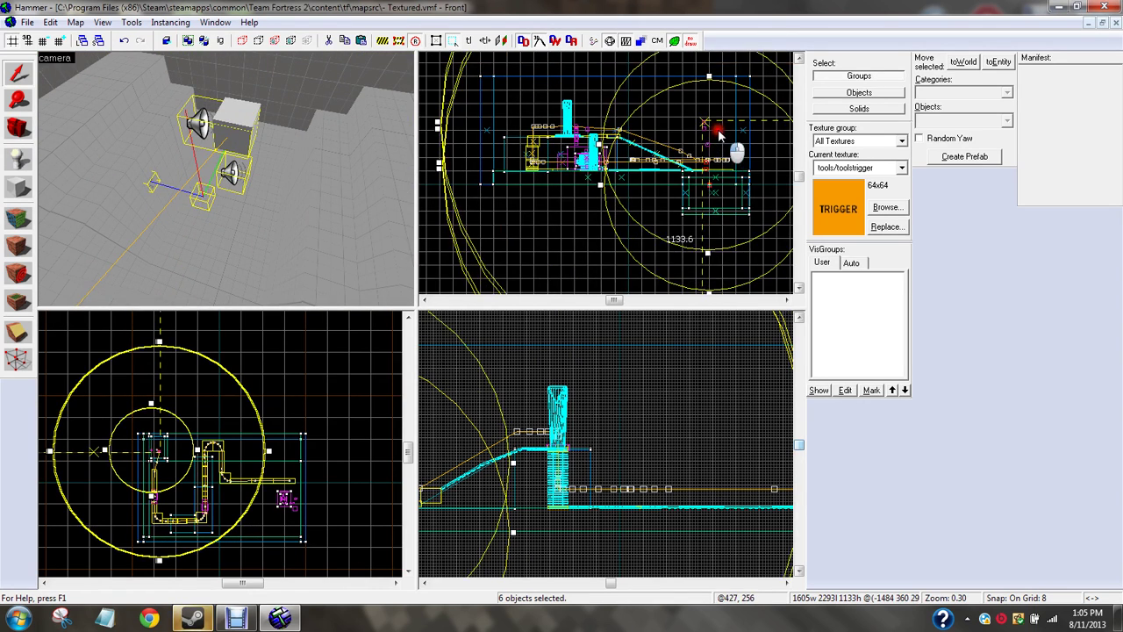
drag(721, 151, 714, 185)
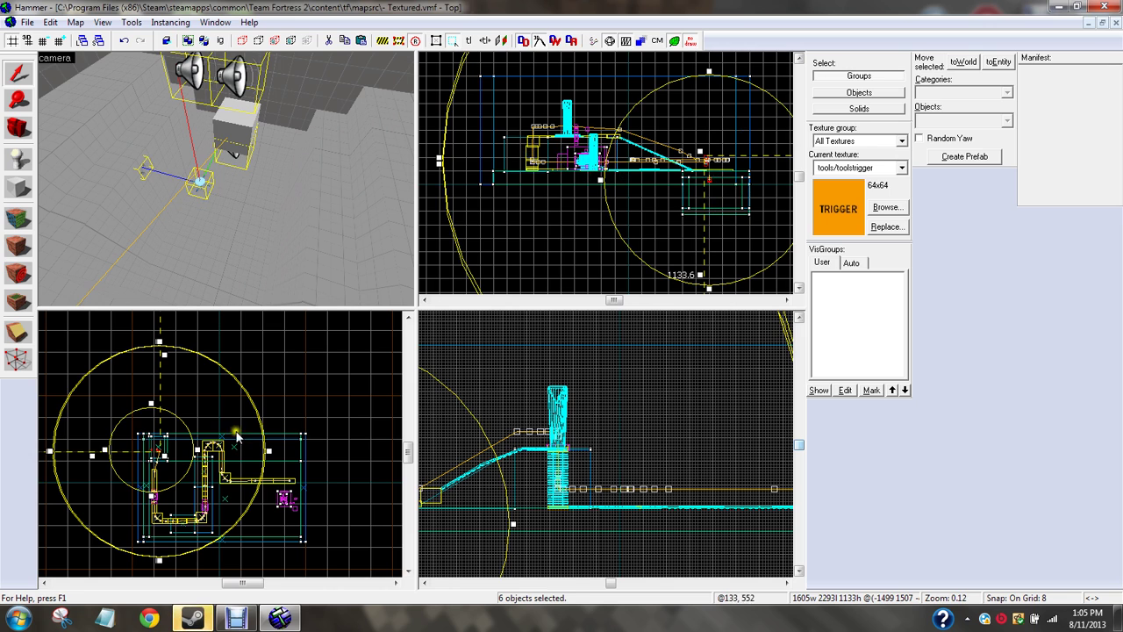
click(173, 456)
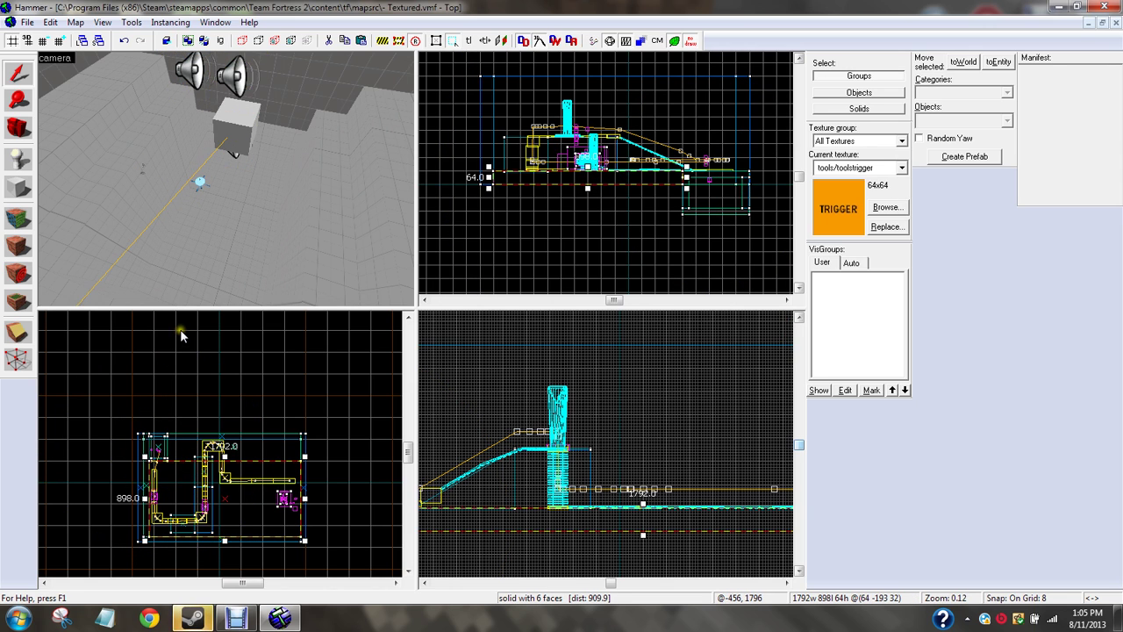
key(ctrl+z)
click(159, 453)
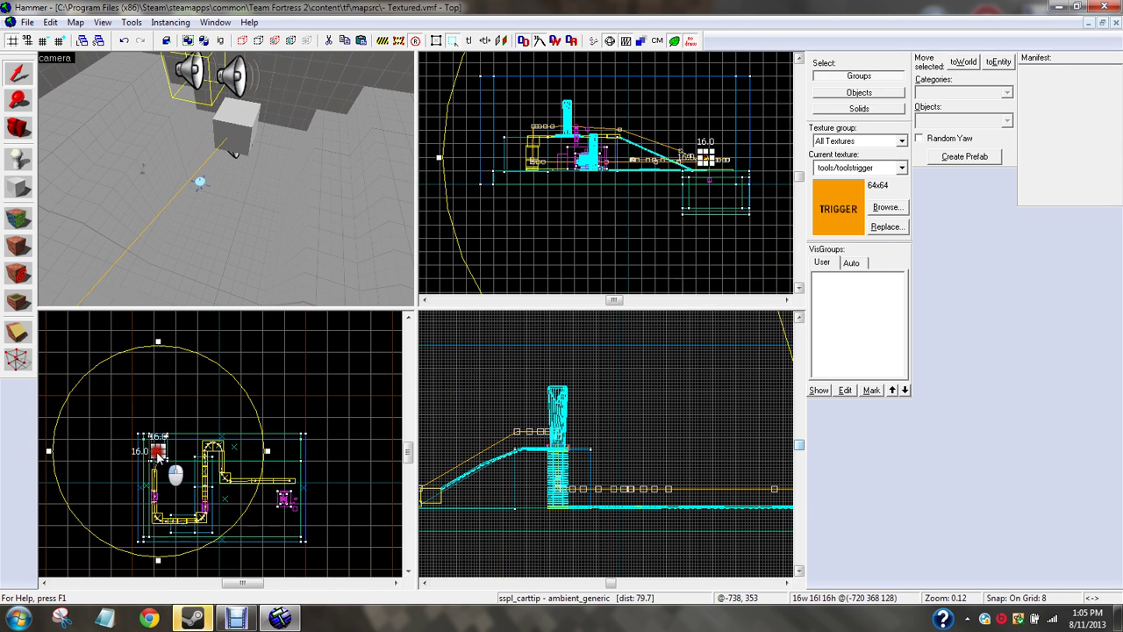
key(ctrl+z)
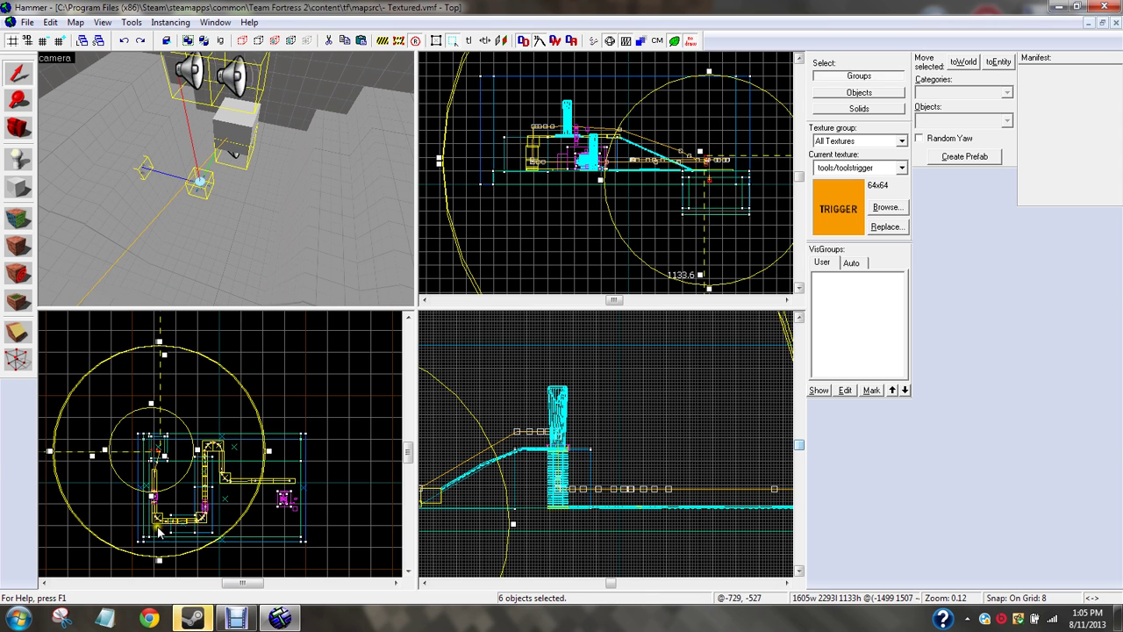
mouse_move(155, 457)
mouse_down()
mouse_move(183, 459)
mouse_move(173, 456)
mouse_up()
drag(723, 177, 721, 151)
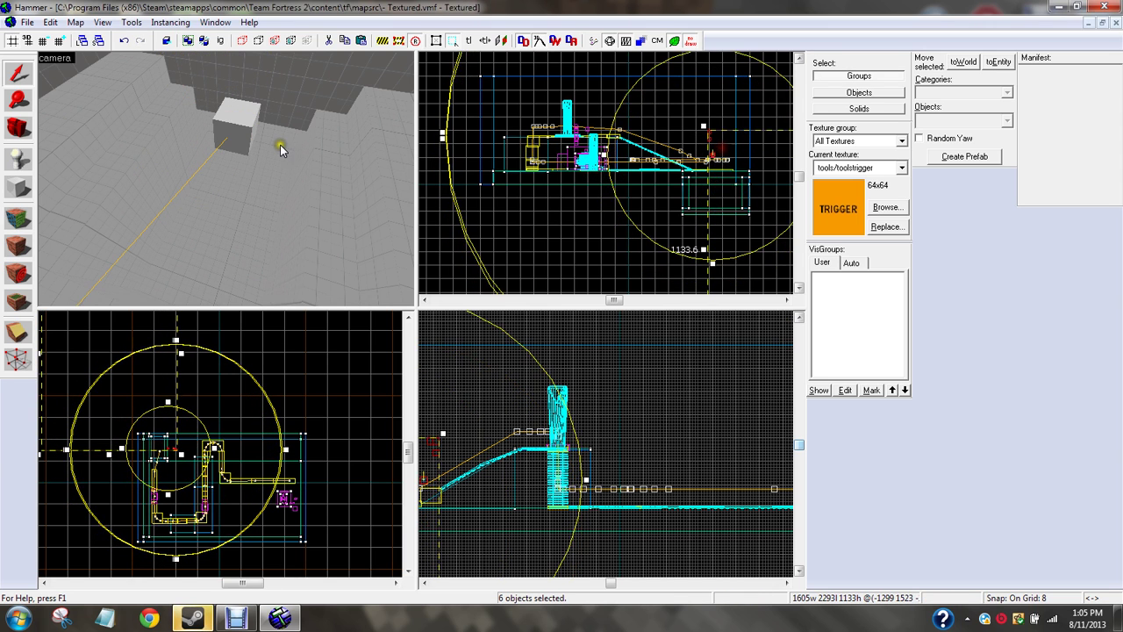
Step: Check the pasted entity group's placement around the pit and clear the selection
key(z)
key(a)
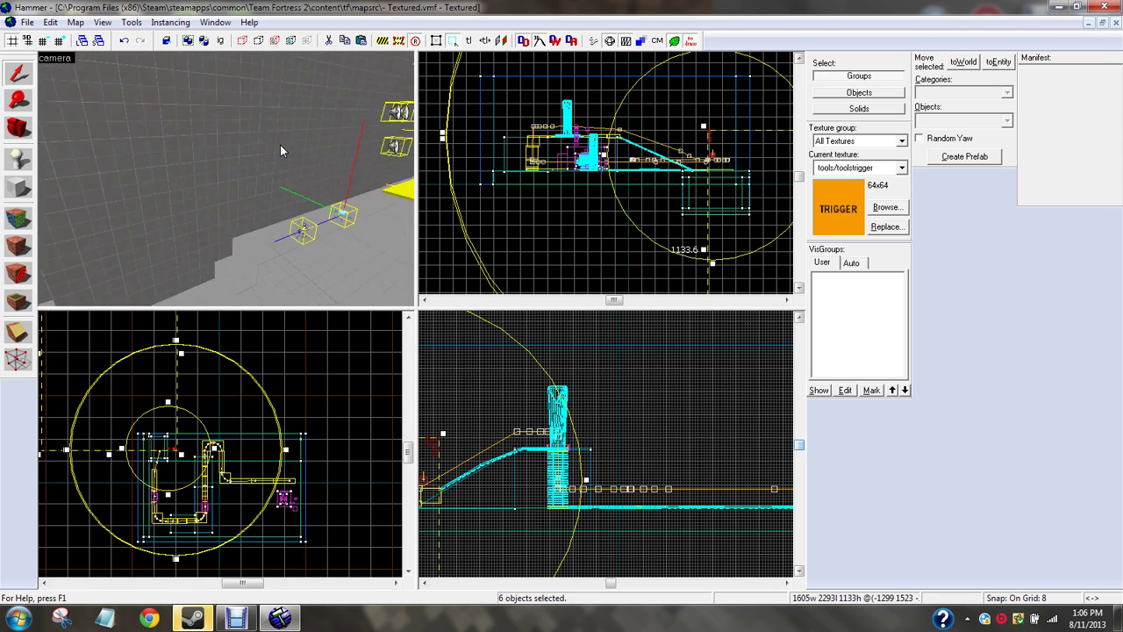
key(Up)
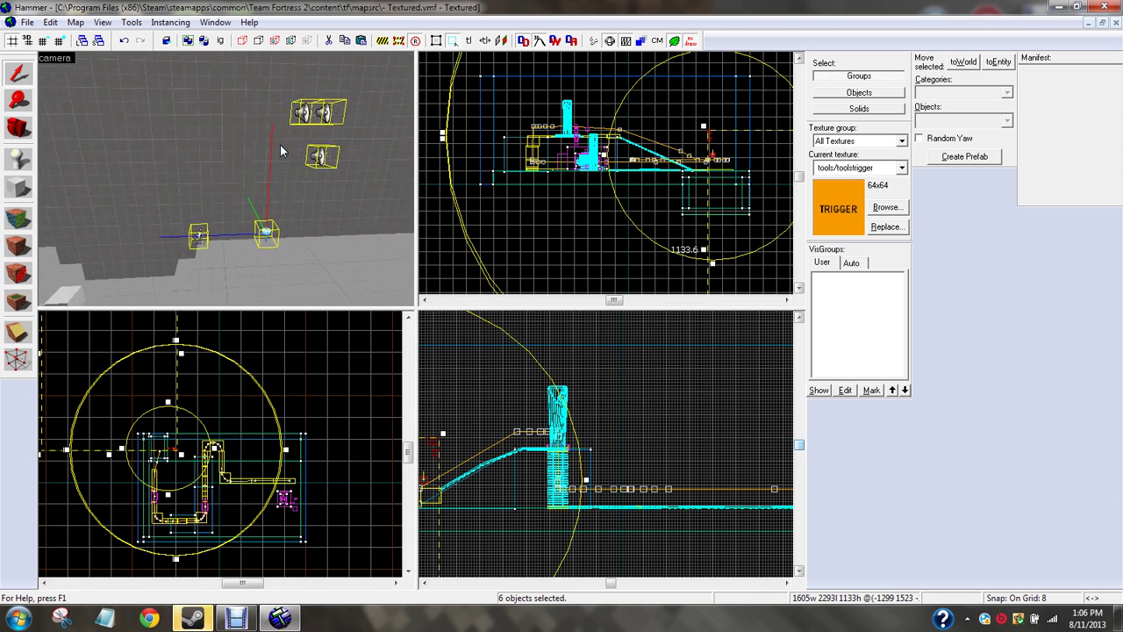
click(294, 393)
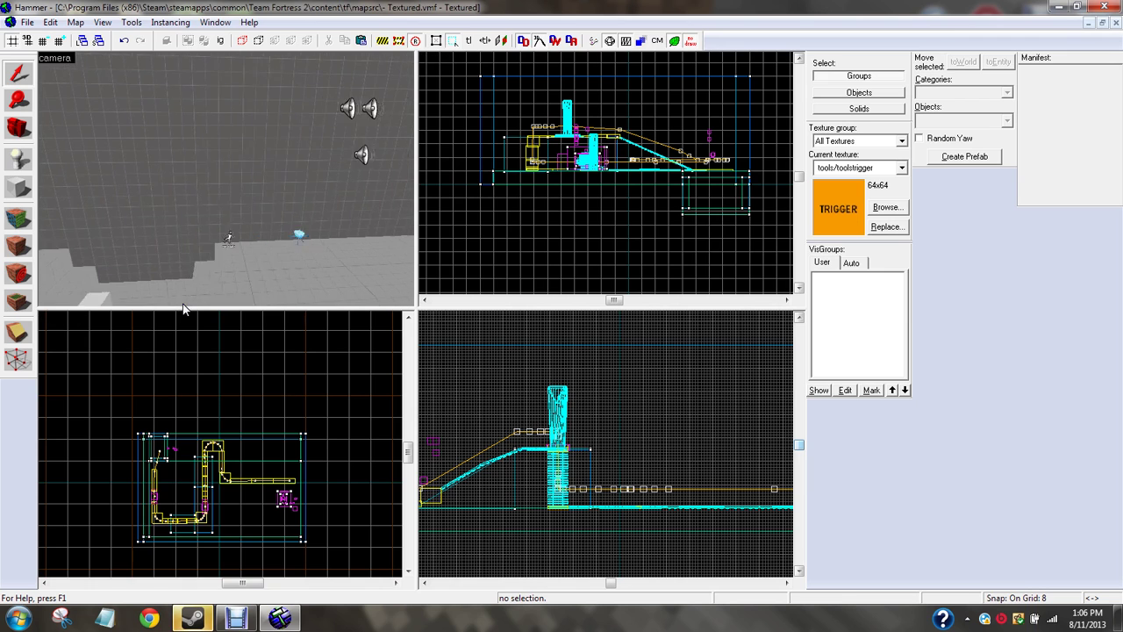
Step: Place a new point entity on the floor near the end of the track
key(w)
key(s)
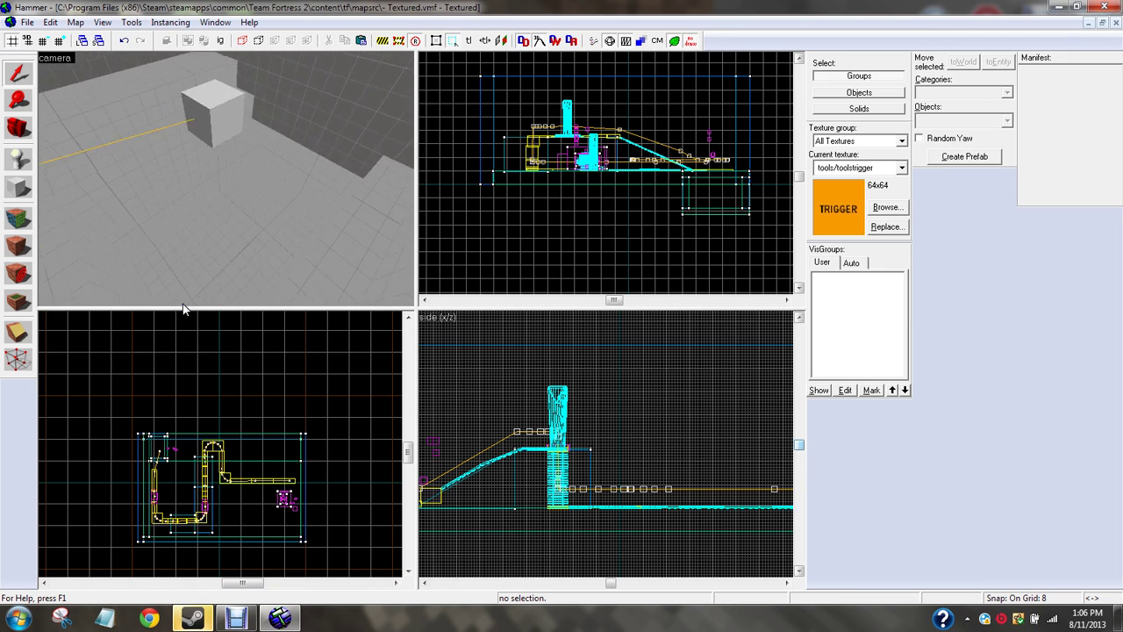
key(a)
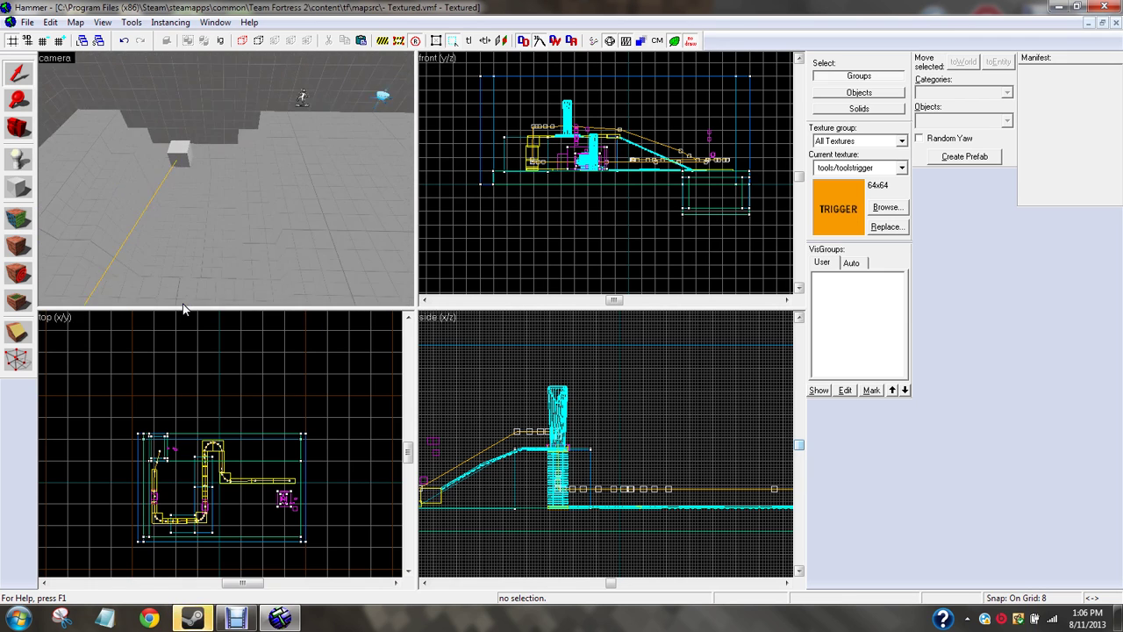
key(z)
click(139, 197)
click(19, 159)
click(269, 200)
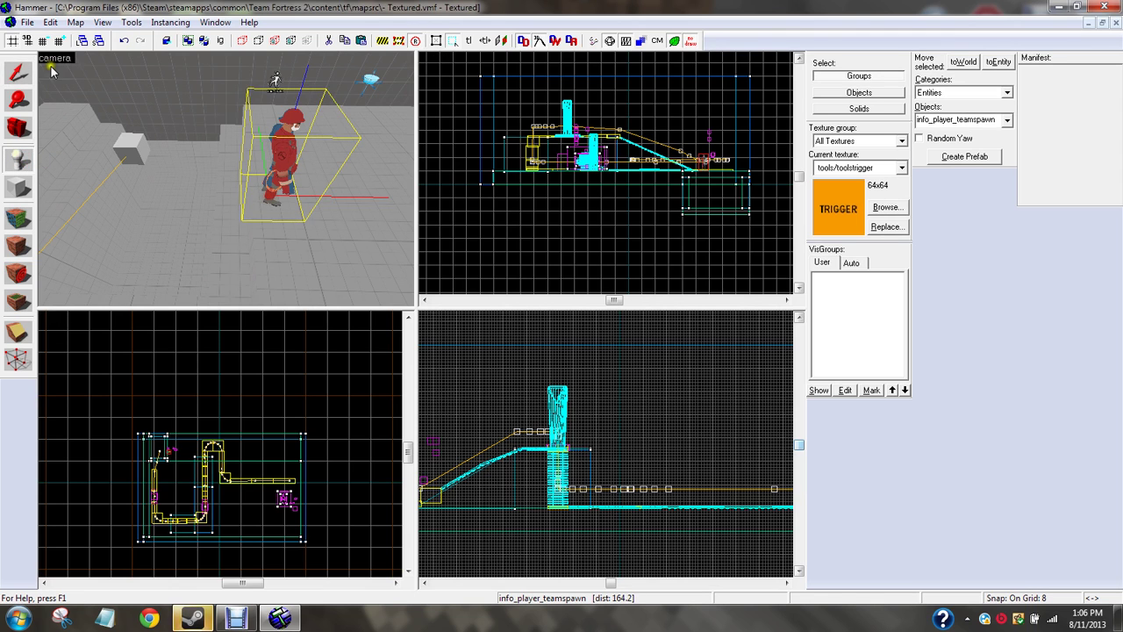
Step: Change the new entity's class to team_control_point and apply it
click(19, 72)
double_click(294, 143)
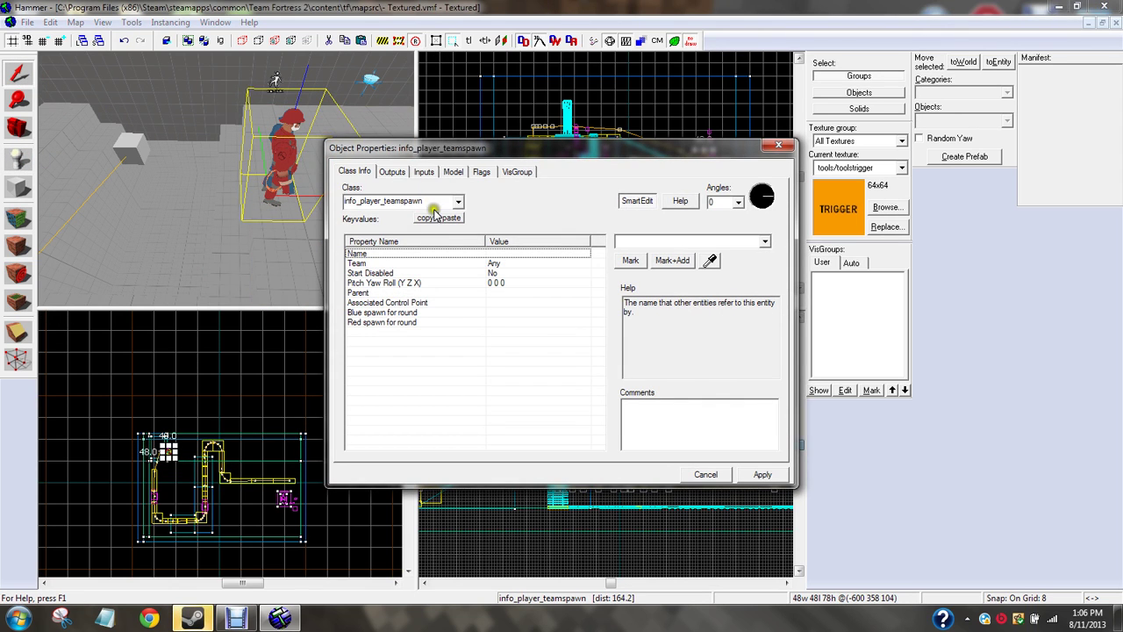
drag(404, 204, 347, 202)
text(team)
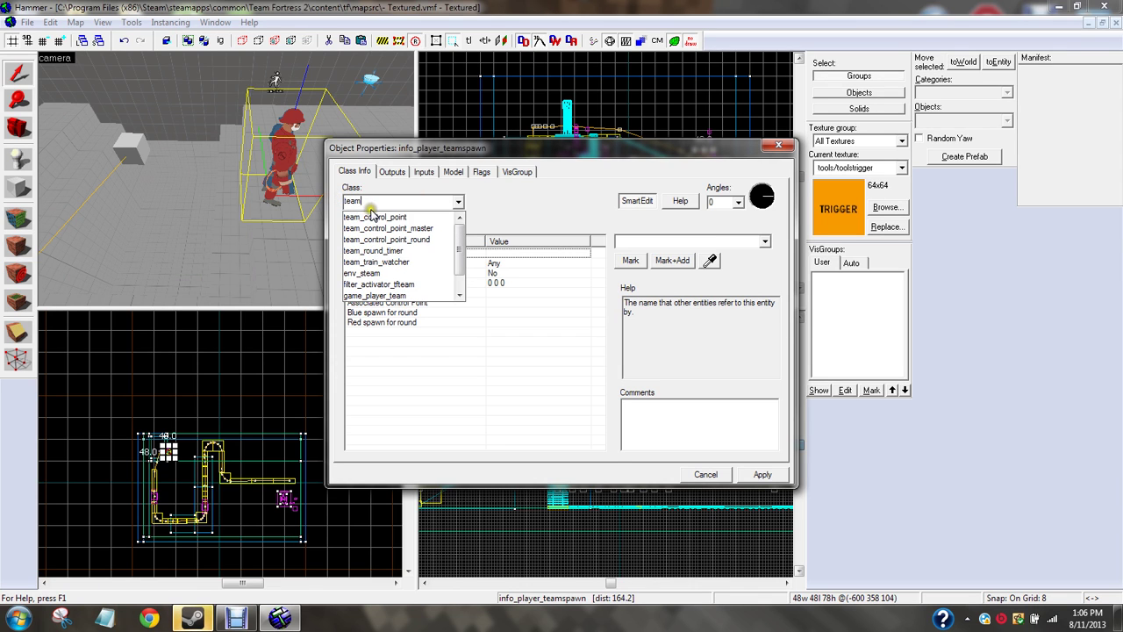
click(372, 217)
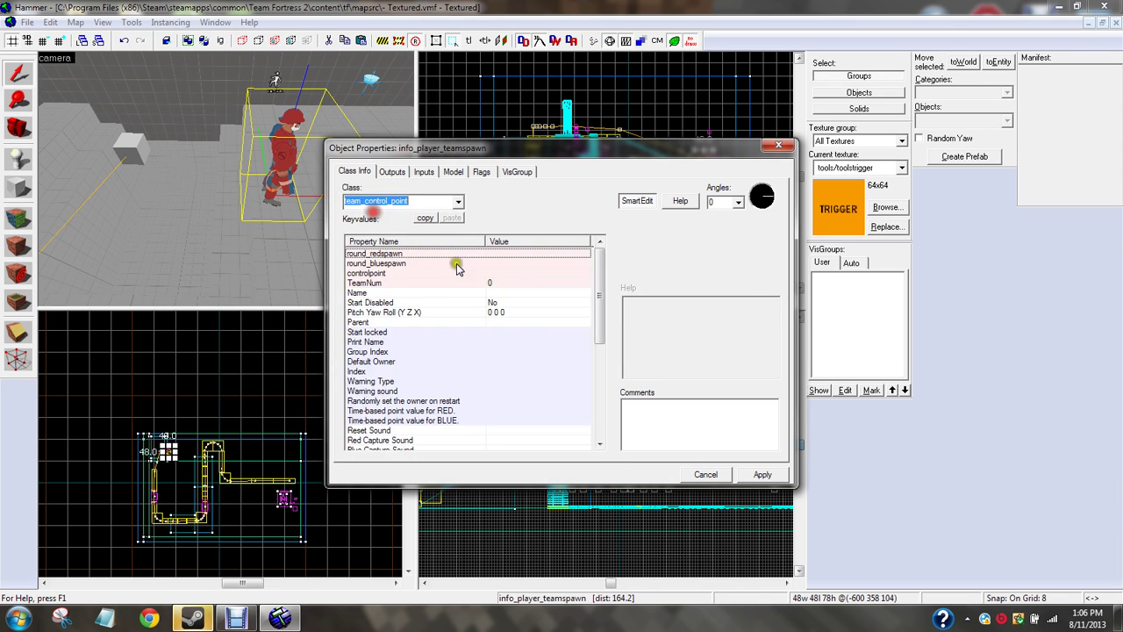
click(761, 467)
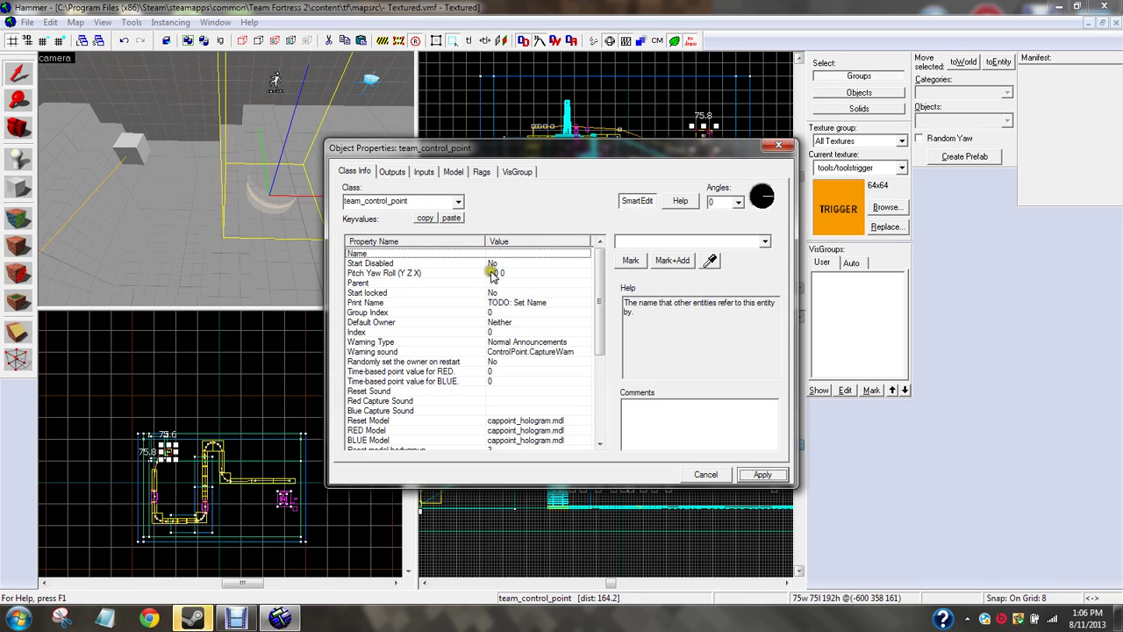
Step: Name the control point cp_3 and set its default owner to Red
text(c)
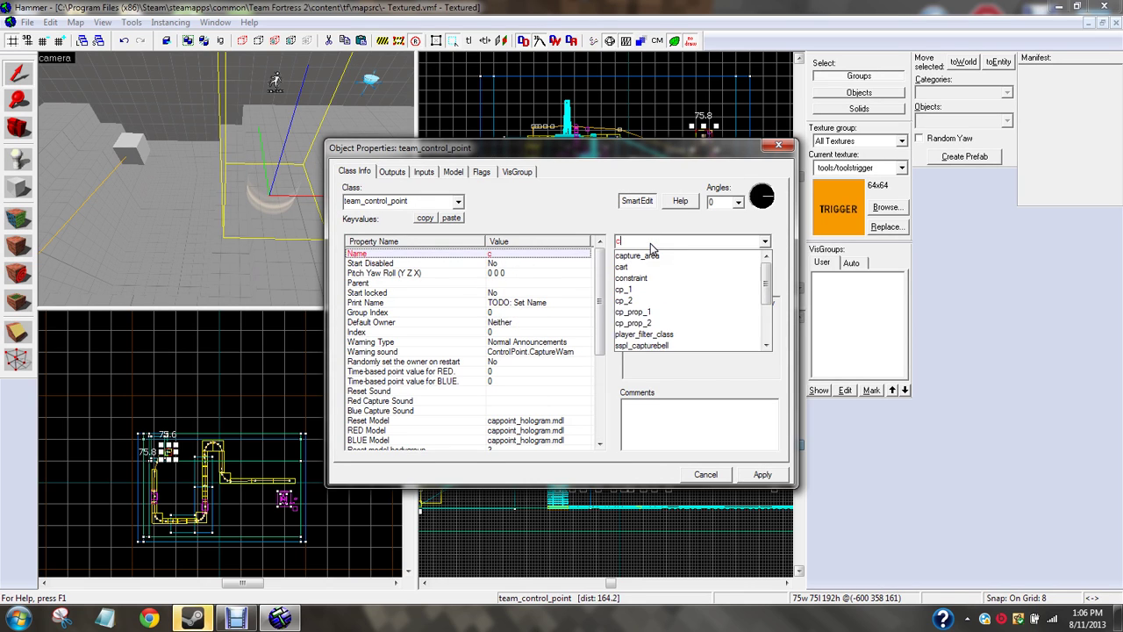
text(p_3)
key(Return)
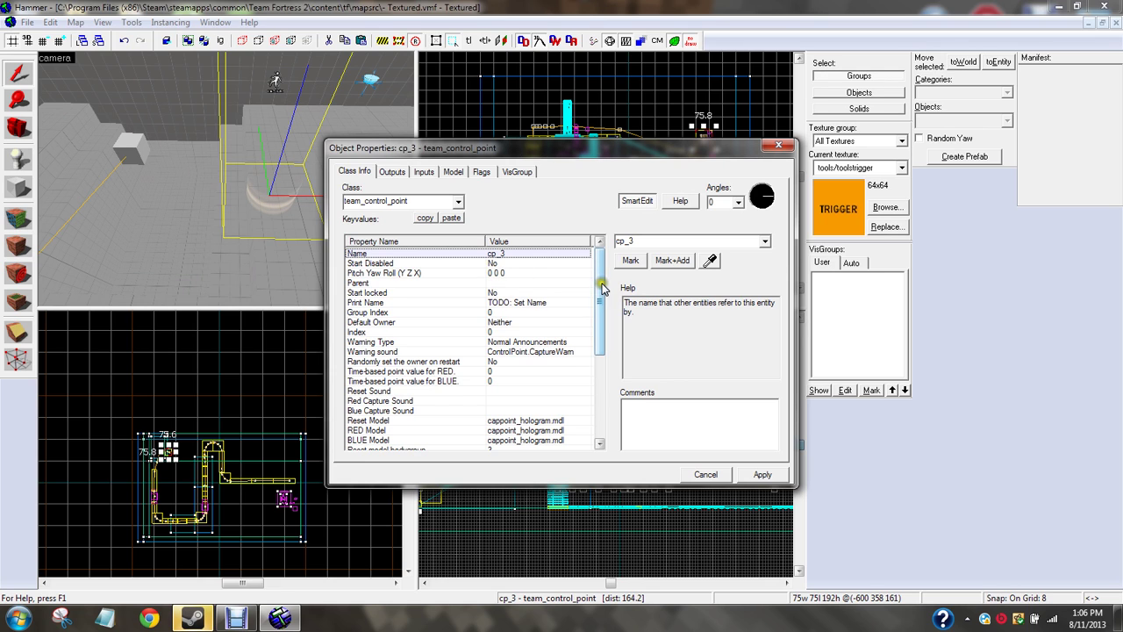
drag(603, 287, 599, 331)
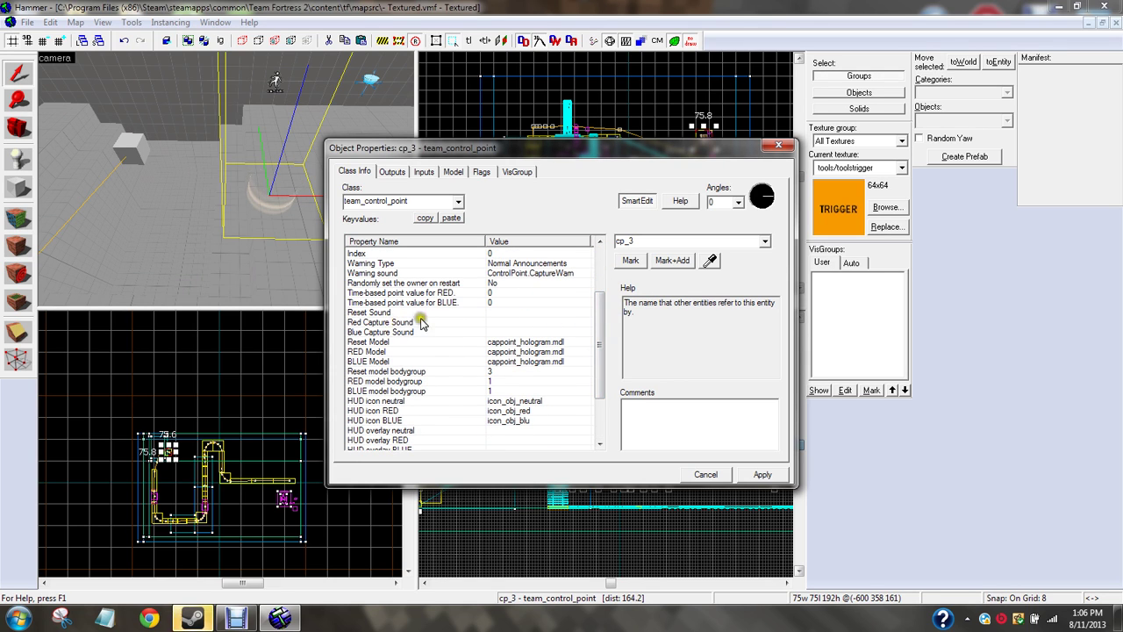
drag(602, 316, 602, 282)
click(462, 304)
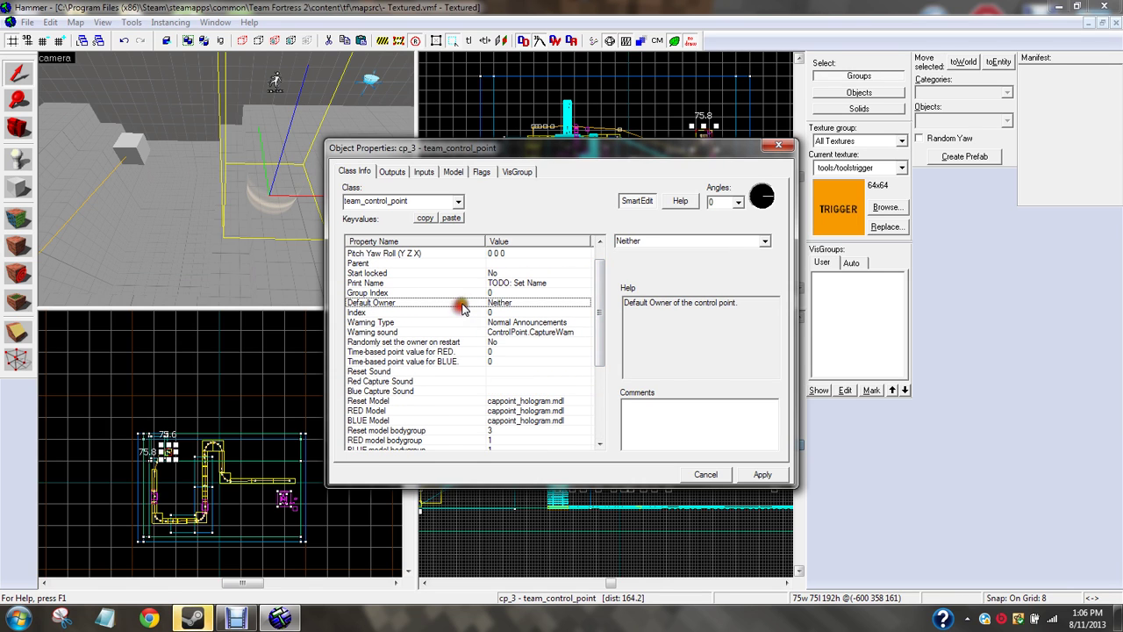
click(765, 242)
click(733, 263)
drag(602, 343, 603, 323)
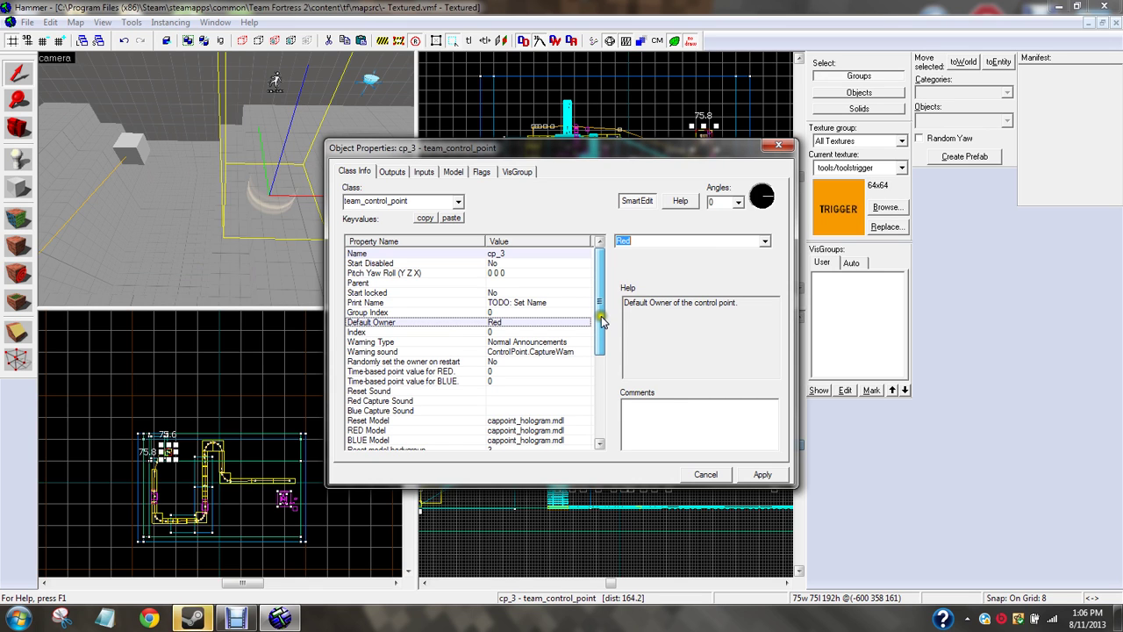
Step: Set the control point's index to 2 and close its properties
drag(602, 322, 591, 371)
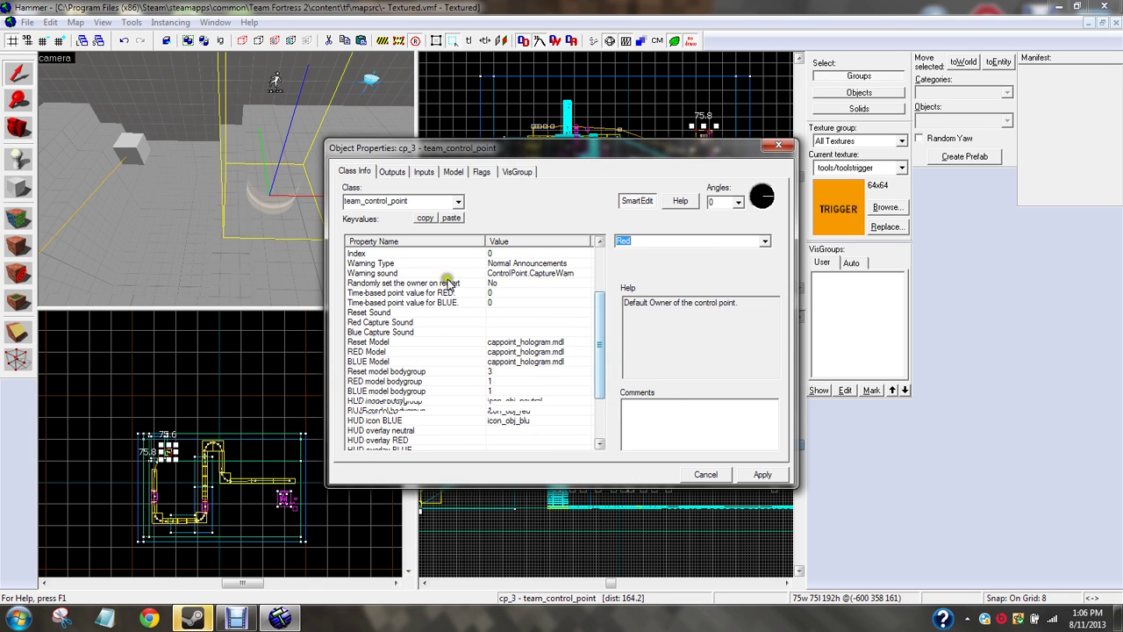
click(379, 253)
key(BackSpace)
text(2)
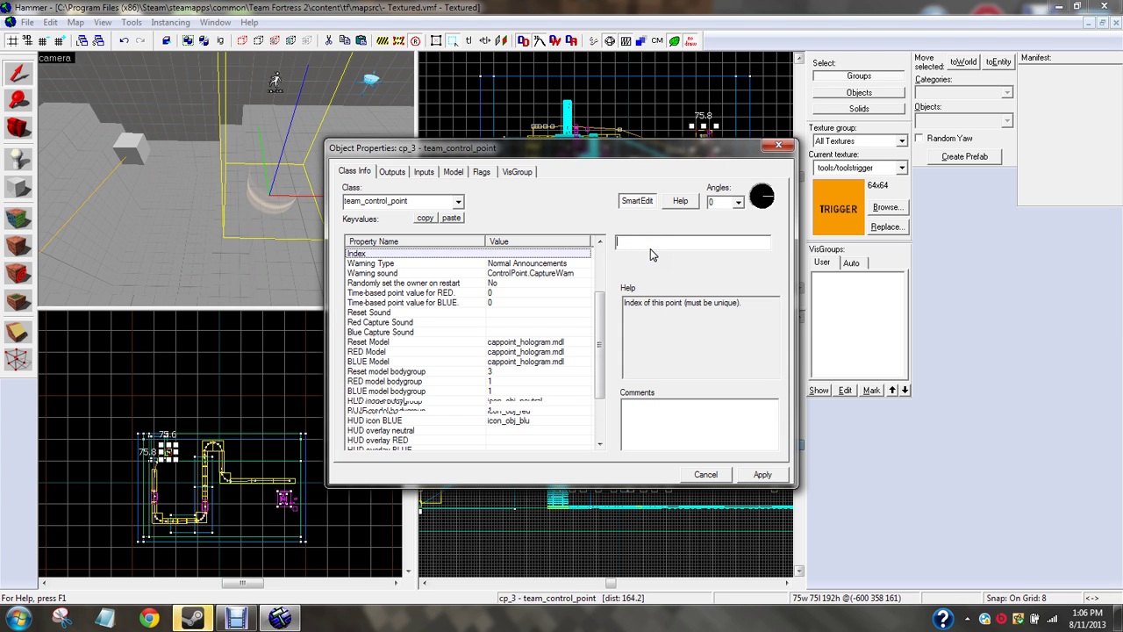
key(Return)
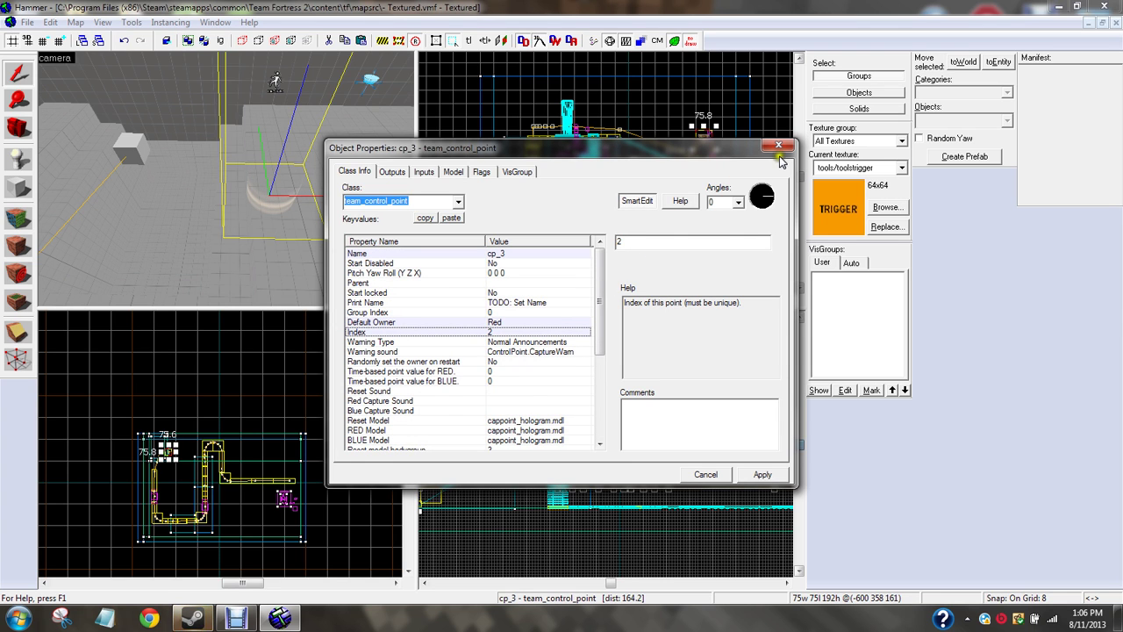
click(778, 147)
Step: Move the cp_3 control point over the pit, just beyond path_40 at the end of the track
scroll(702, 151, up, 2)
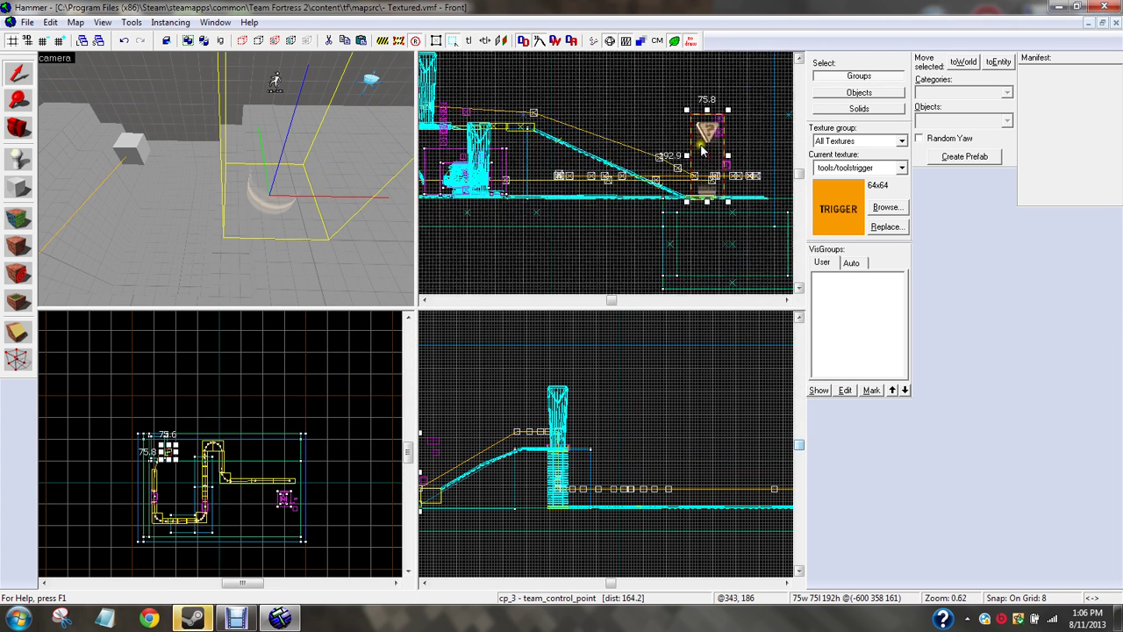
scroll(702, 151, up, 2)
scroll(318, 410, down, 4)
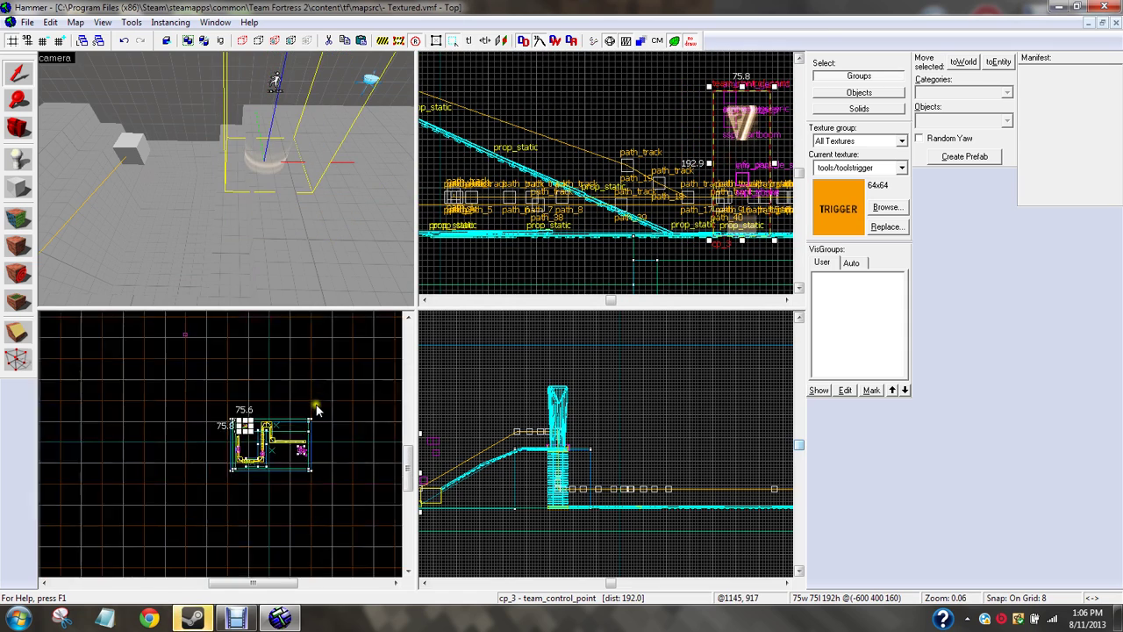
scroll(314, 412, up, 10)
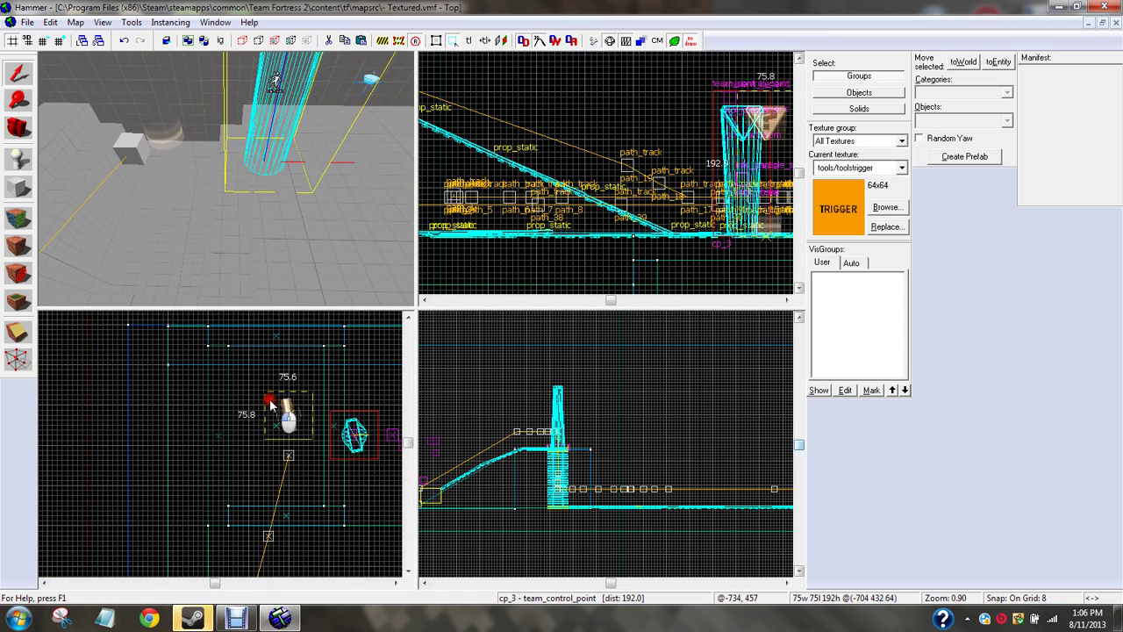
click(267, 404)
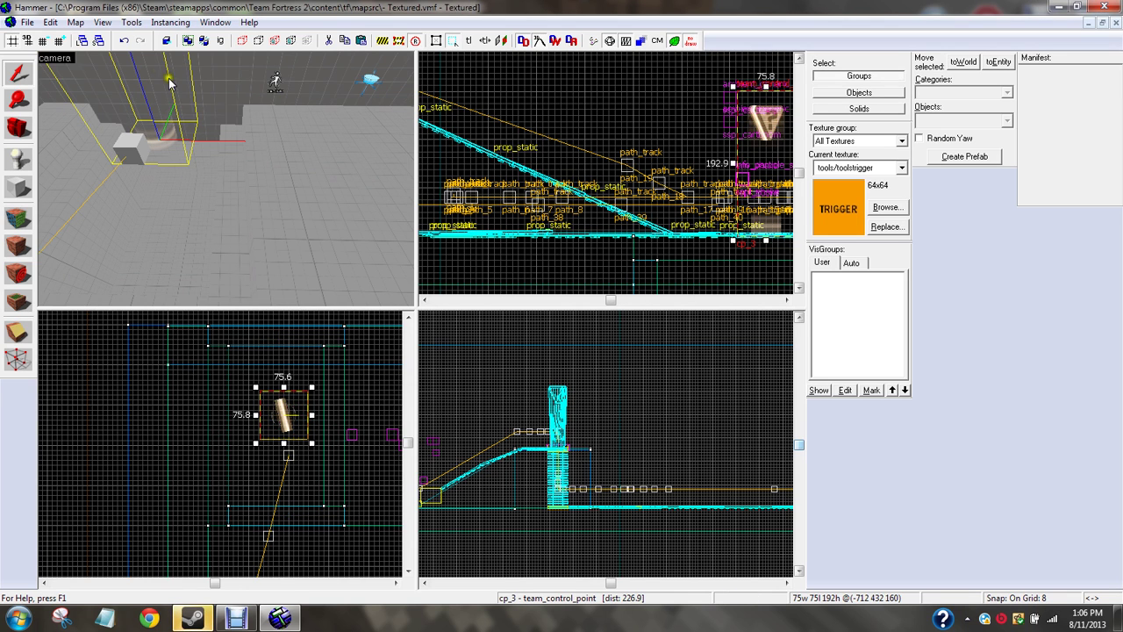
Step: Enable the Start with model hidden flag on cp_3, apply it and close the properties
key(s)
key(a)
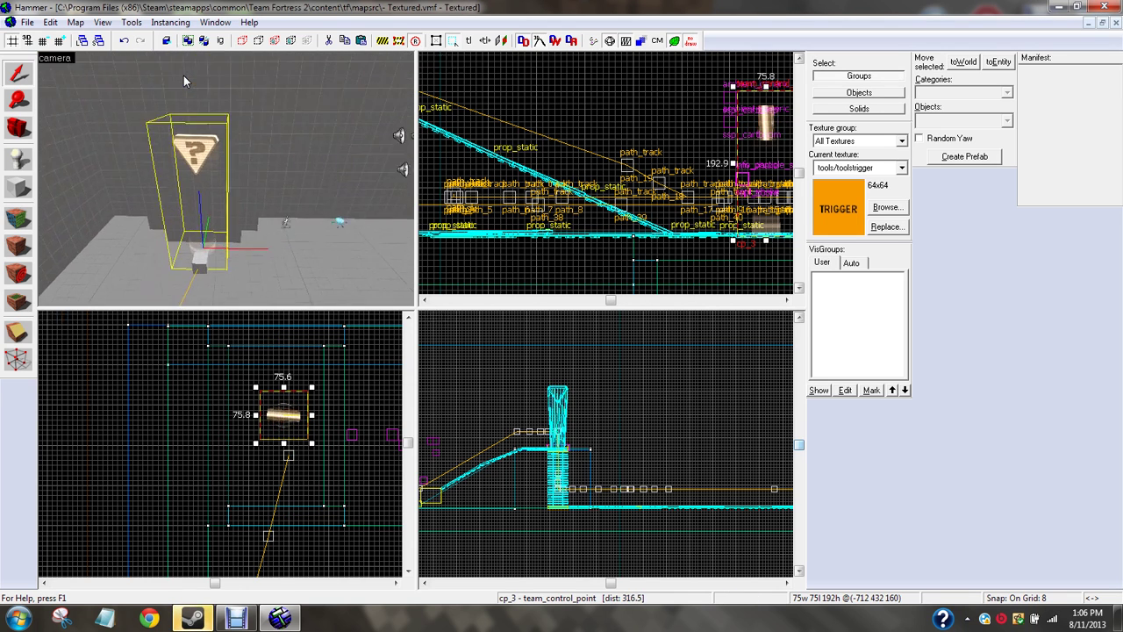
double_click(205, 122)
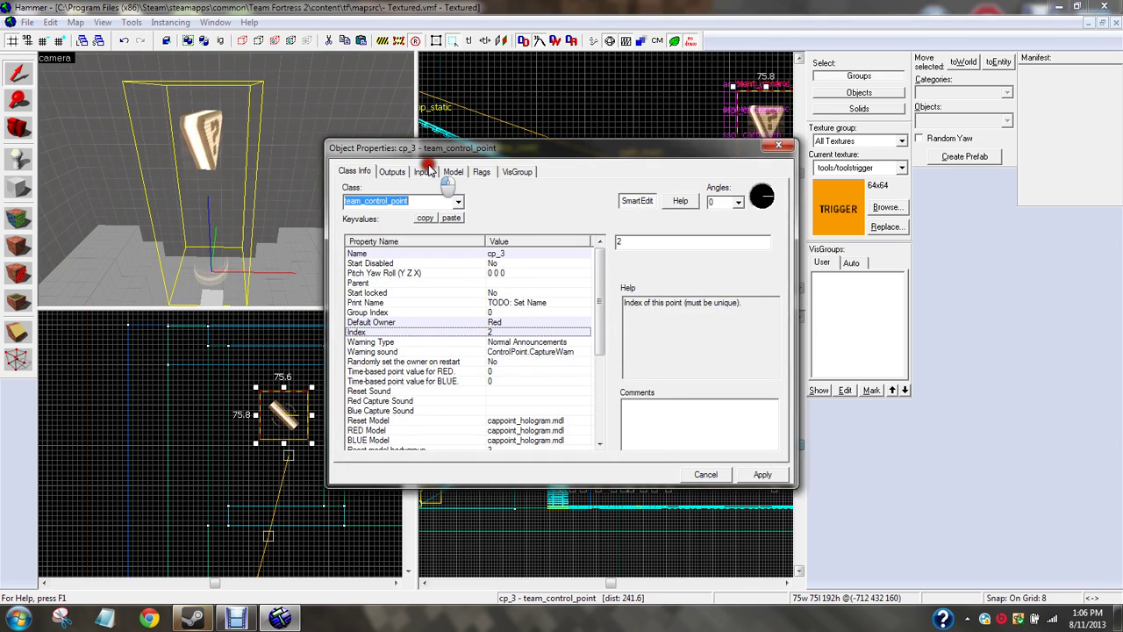
click(424, 171)
click(453, 171)
click(481, 172)
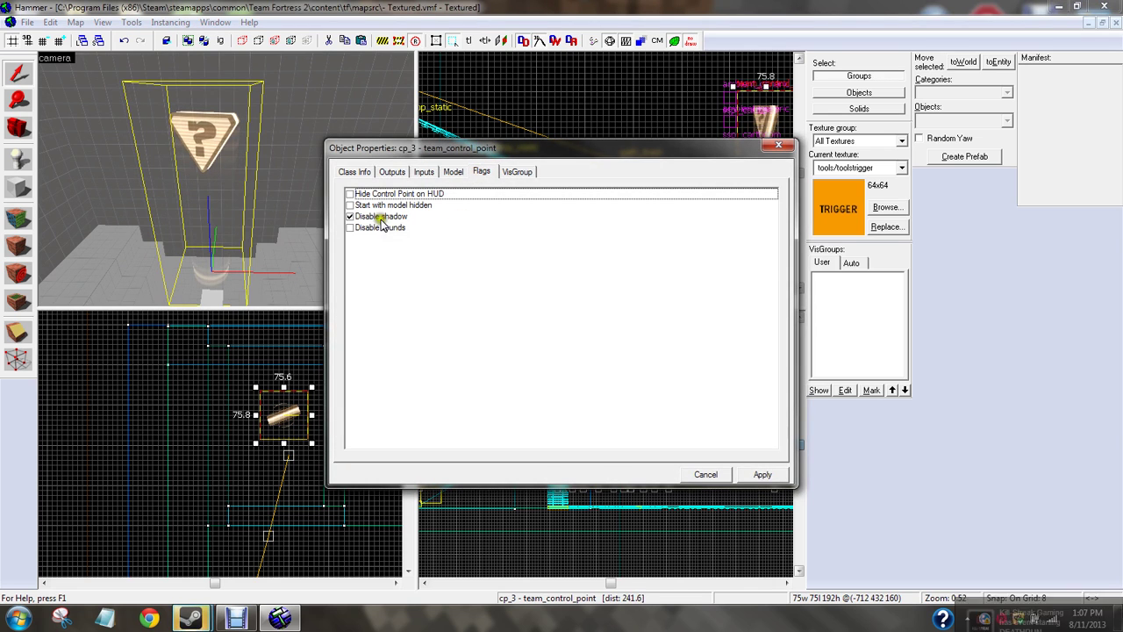
click(351, 217)
click(350, 193)
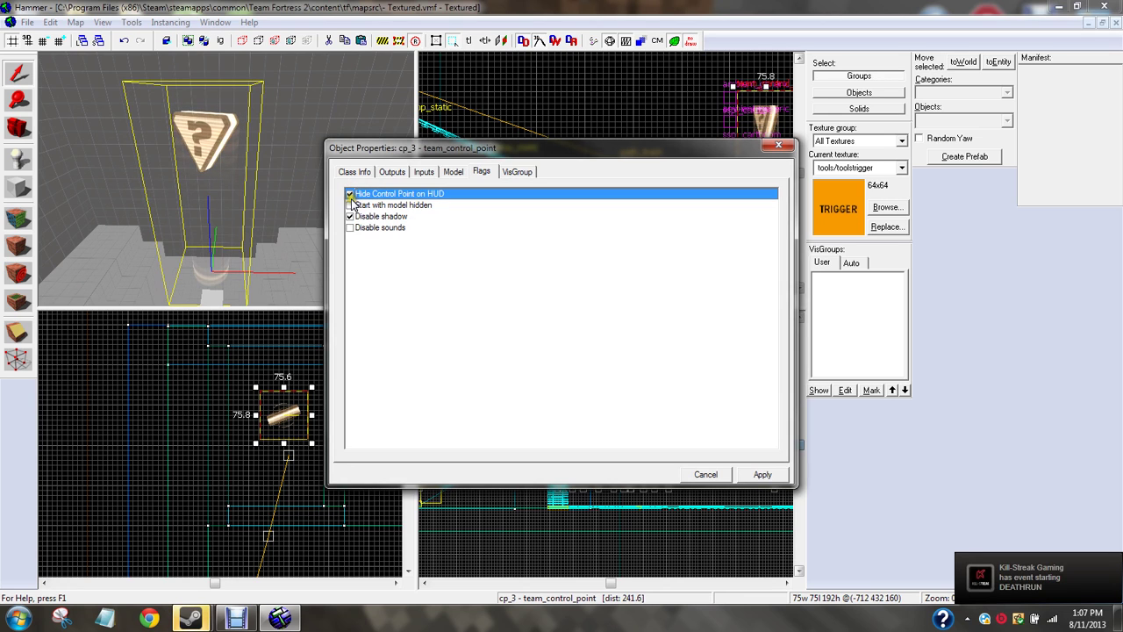
click(350, 193)
click(350, 205)
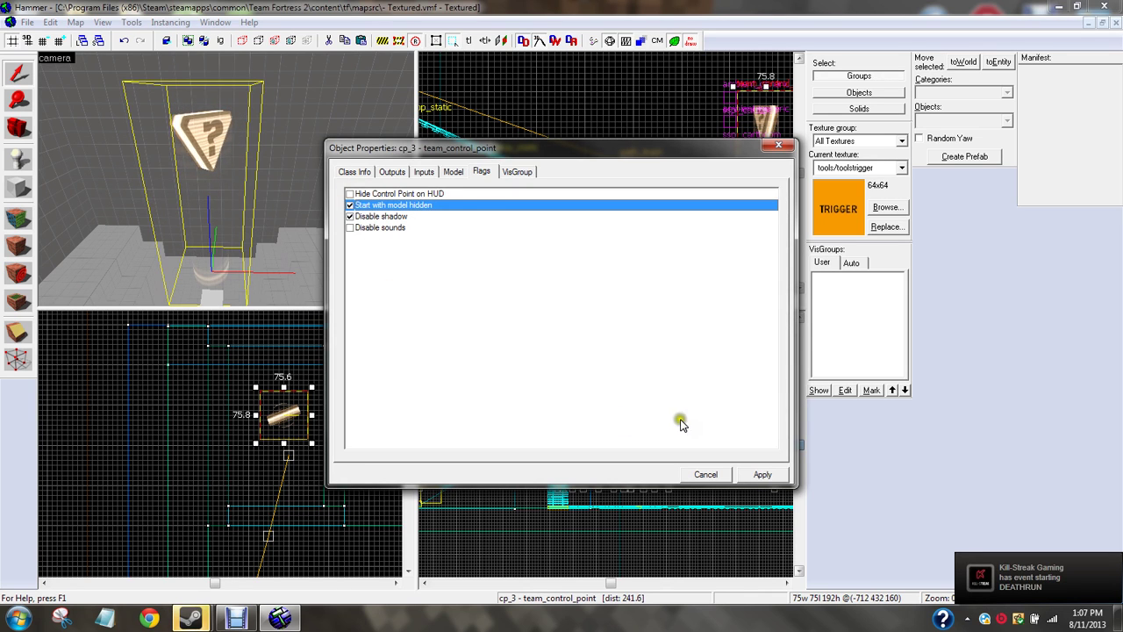
click(763, 474)
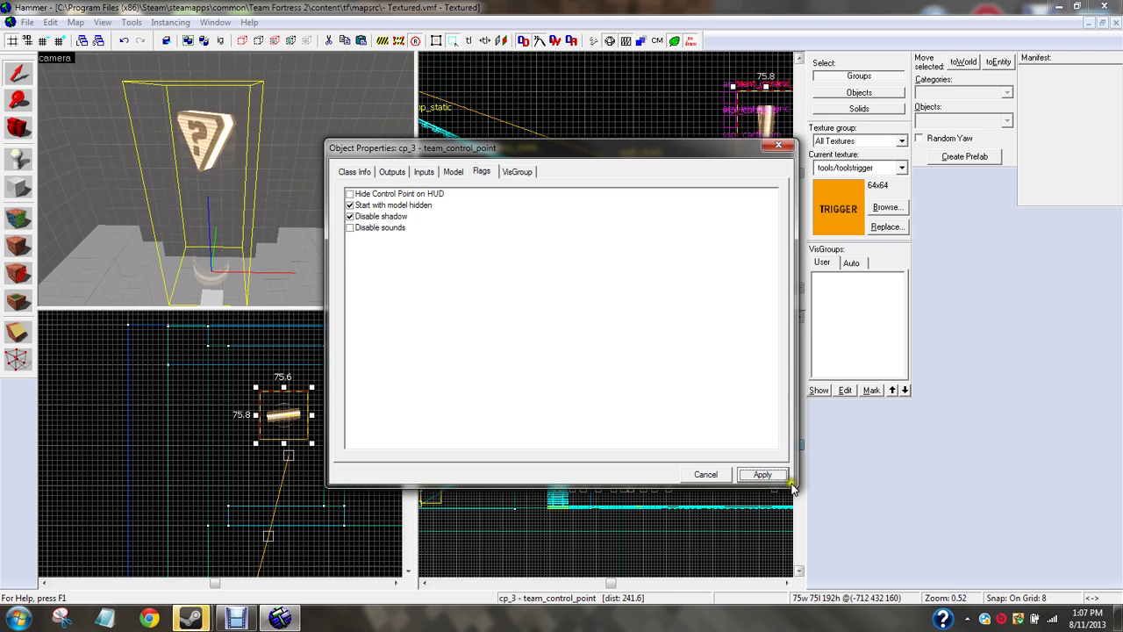
click(777, 146)
Step: Examine the cp_3 control point and its surroundings at the end of the track from several angles
key(z)
key(s)
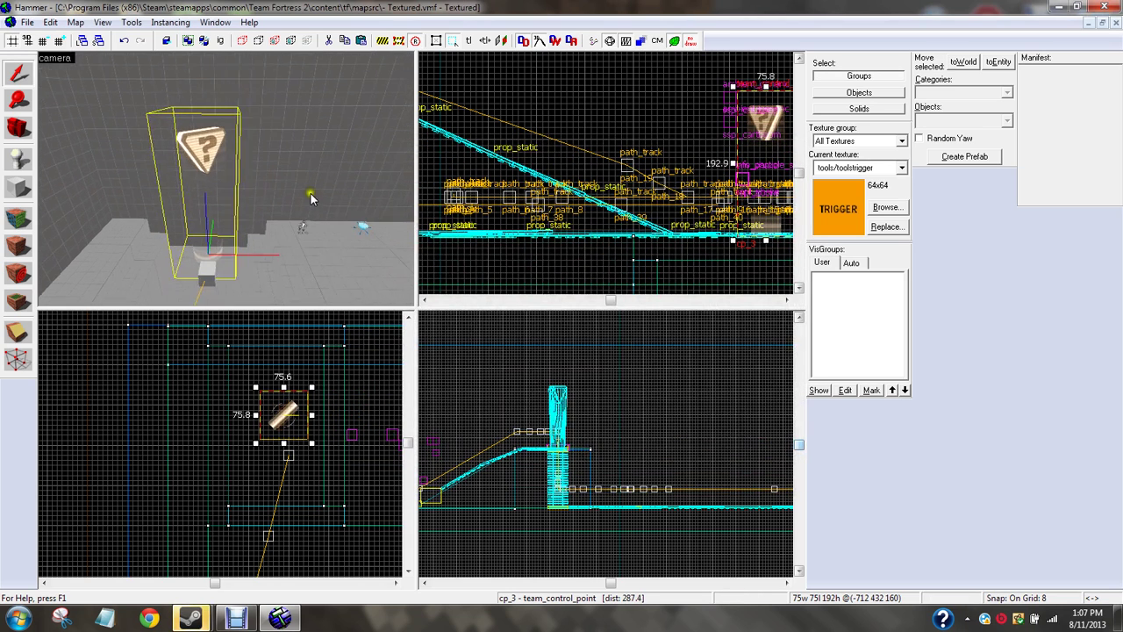
key(d)
key(w)
key(w)
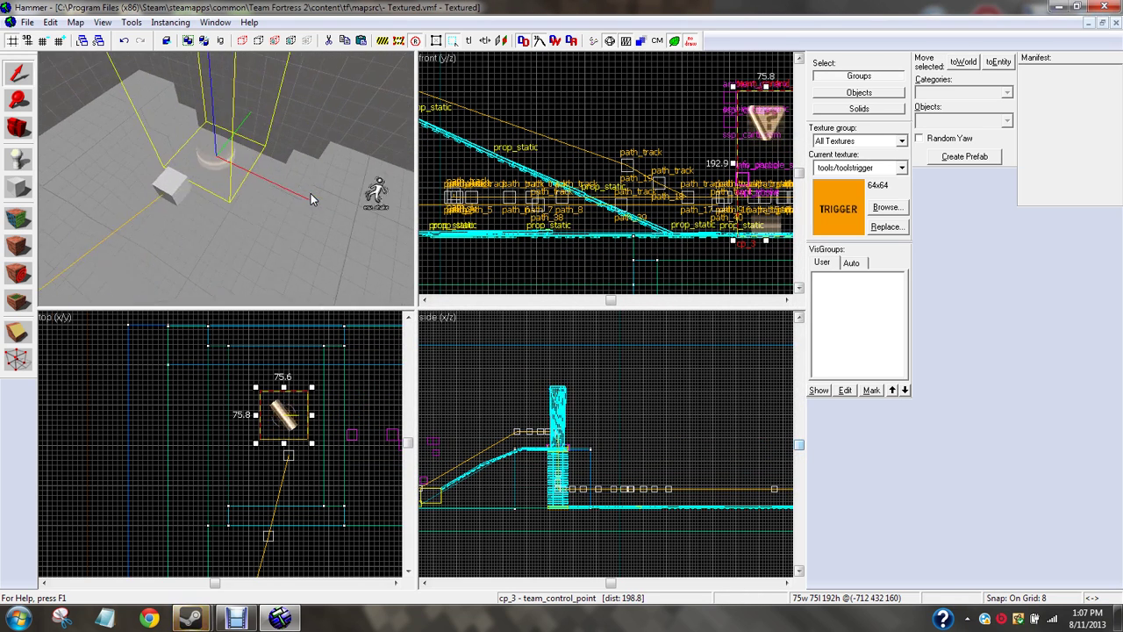
key(z)
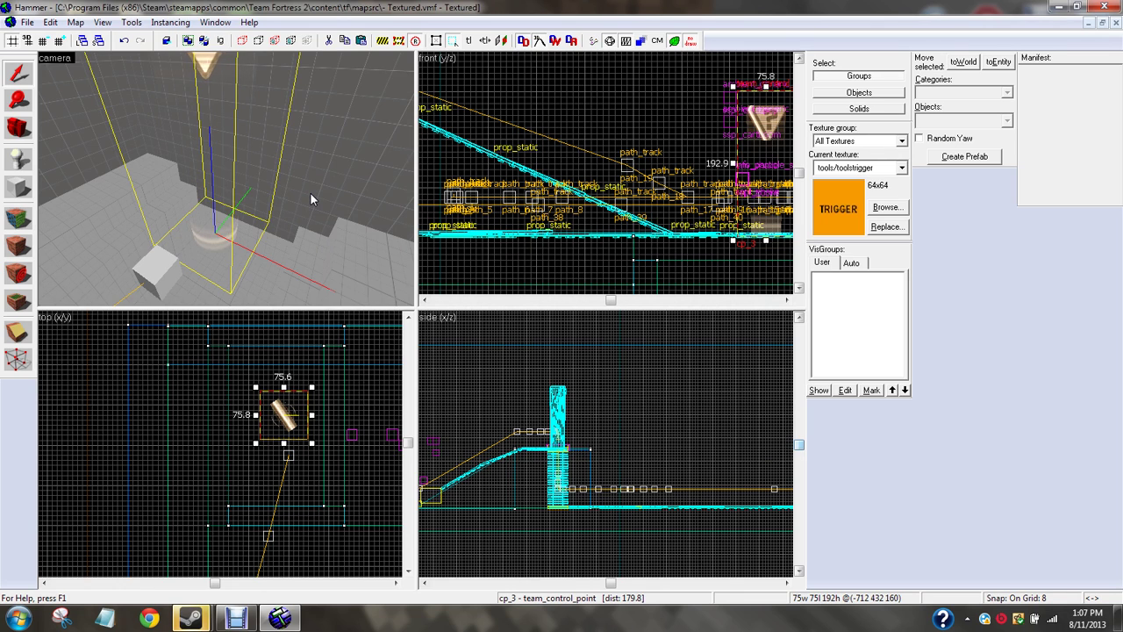
key(z)
key(w)
key(z)
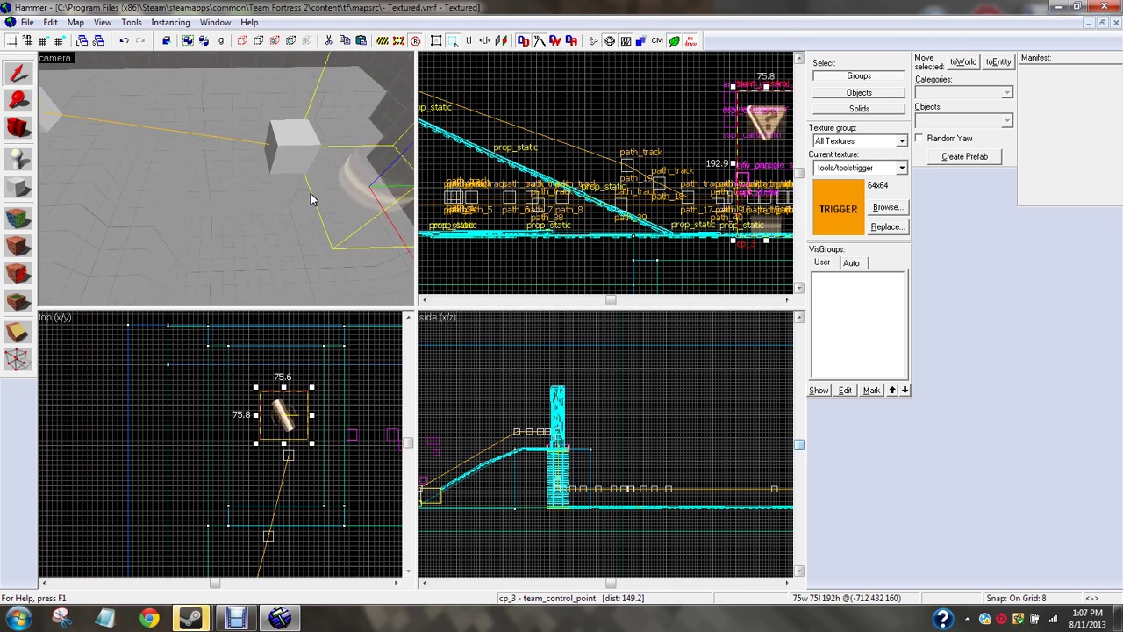
key(z)
key(d)
key(a)
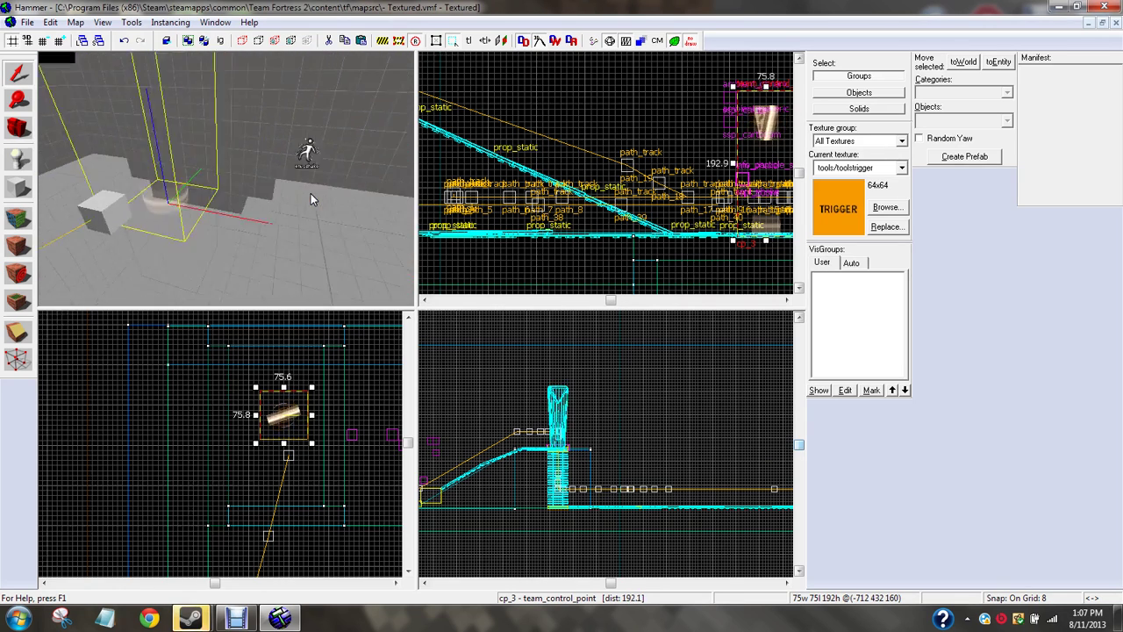
key(a)
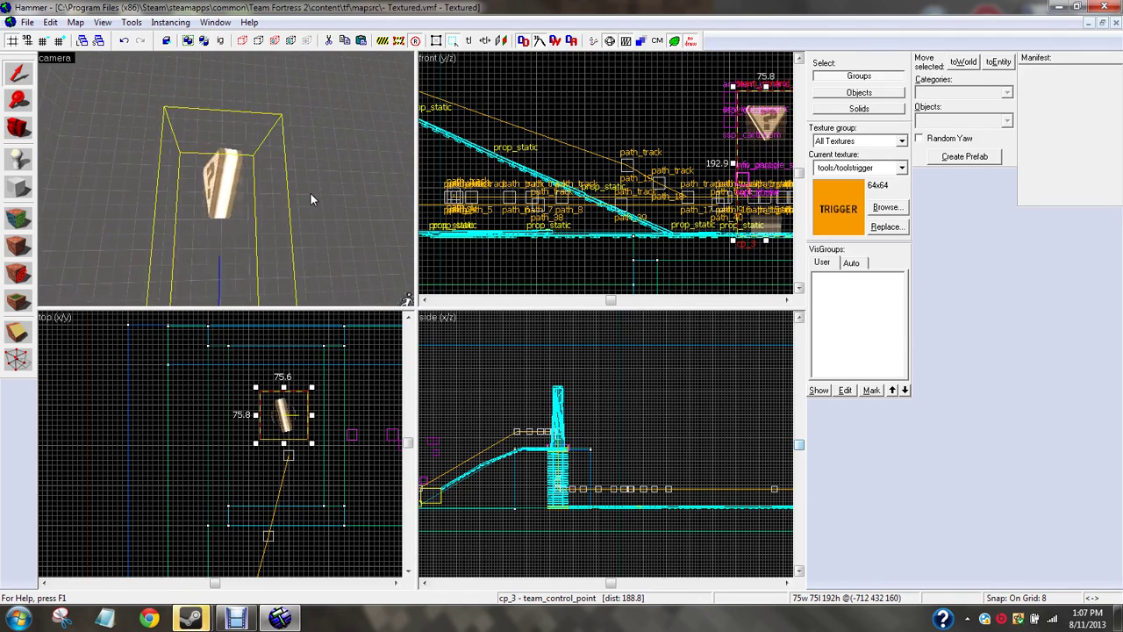
key(z)
key(d)
key(s)
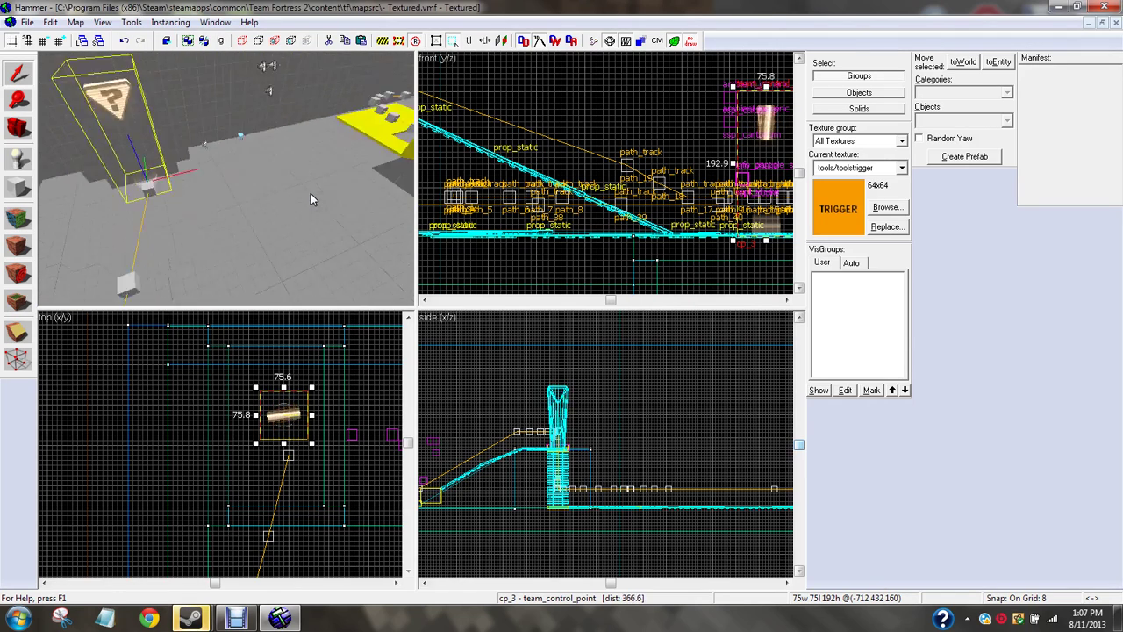
Step: Check the outputs of the path_36 track node above the control point, and close its properties
key(w)
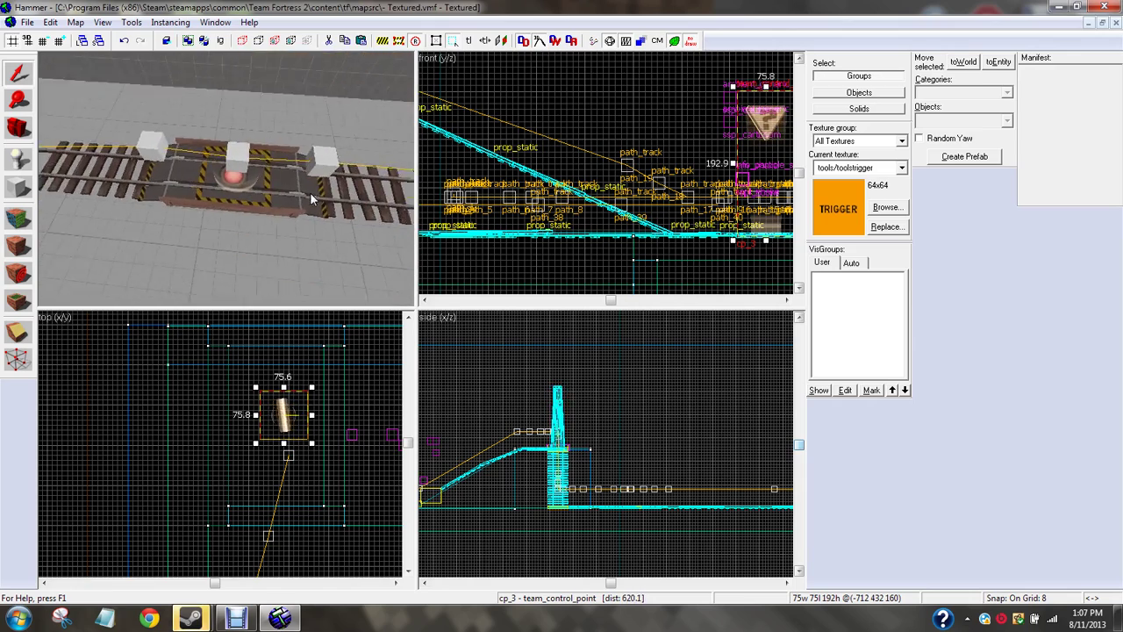
key(Up)
key(Up)
key(Up)
key(Up)
key(Up)
click(224, 167)
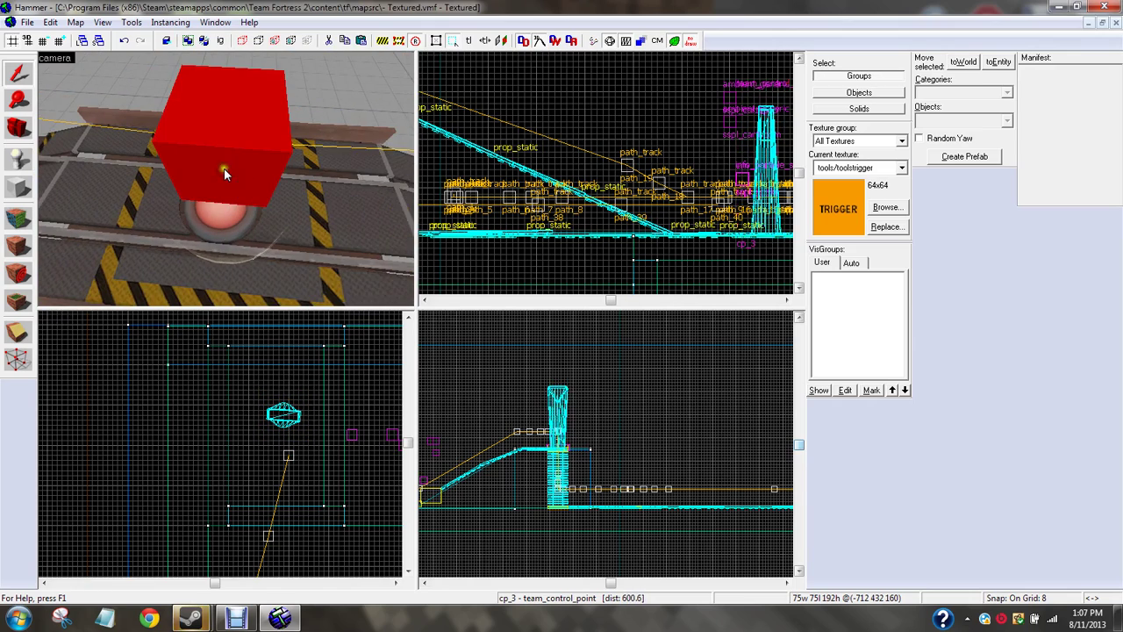
key(alt+Return)
click(392, 171)
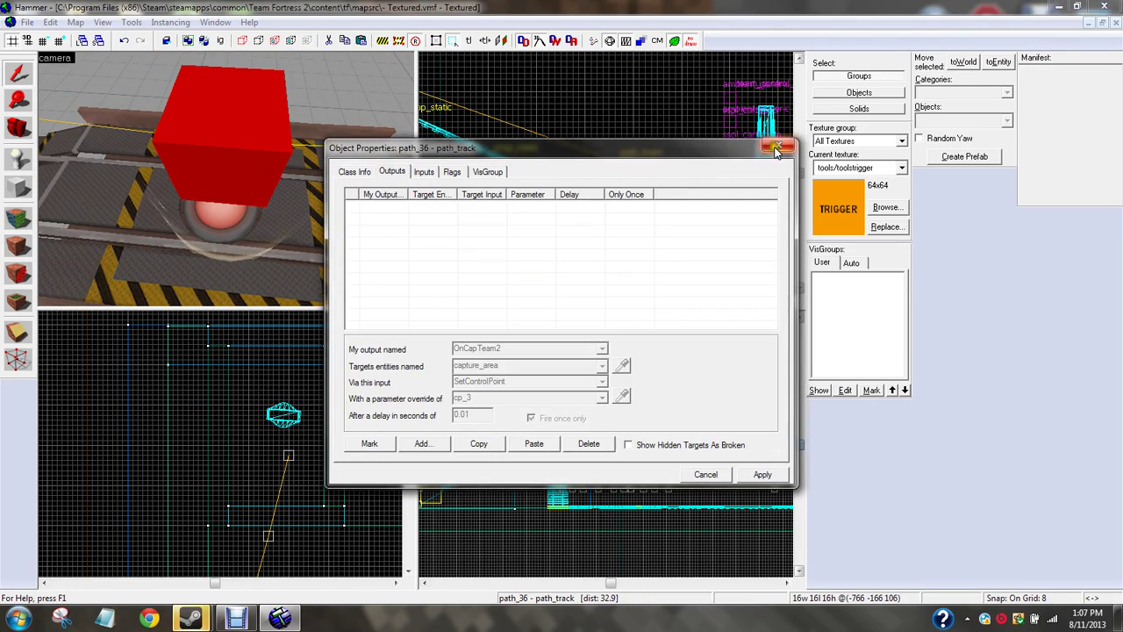
click(777, 150)
Step: Switch to the pl_moutain.vmf map
key(Down)
key(Down)
key(Down)
click(30, 23)
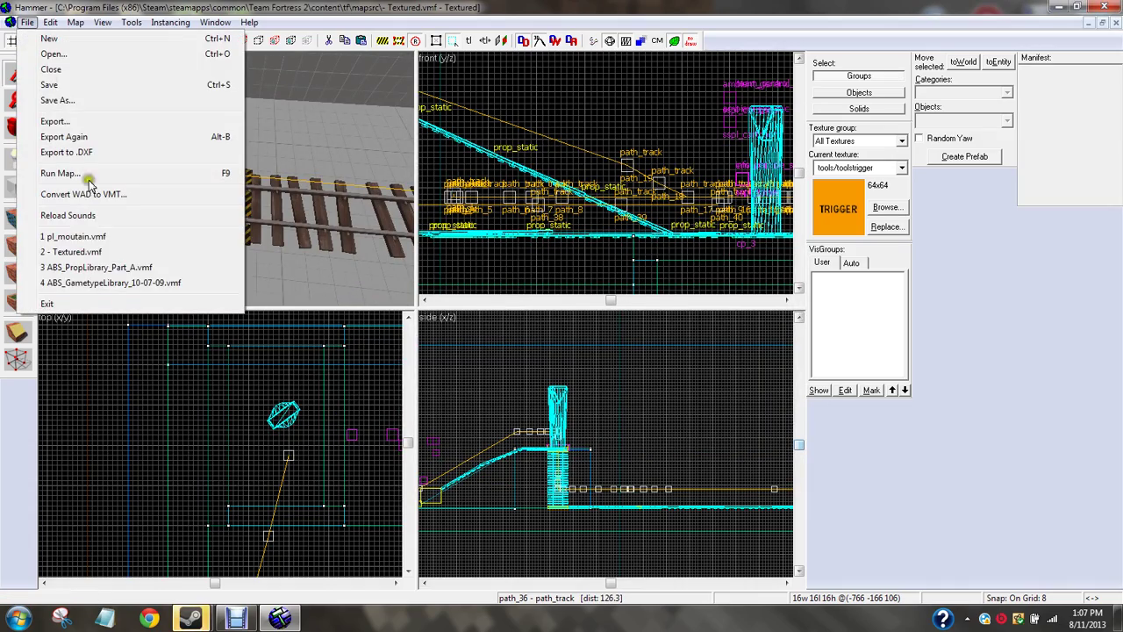
click(84, 237)
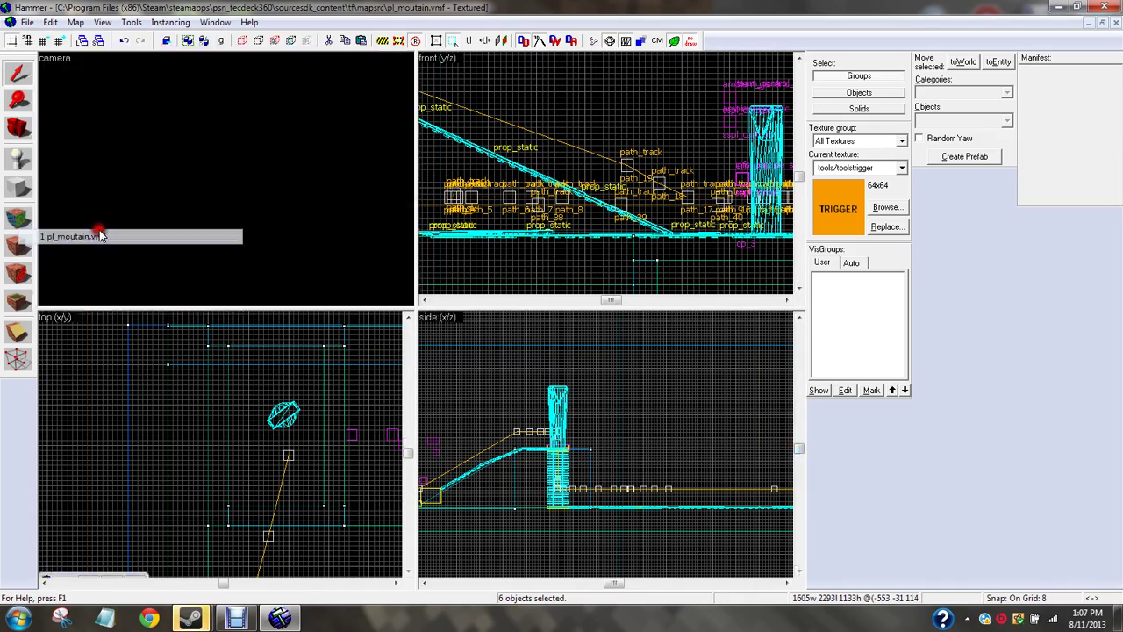
Step: Find the path_77 track node at the control point along the canyon track and open its outputs
key(z)
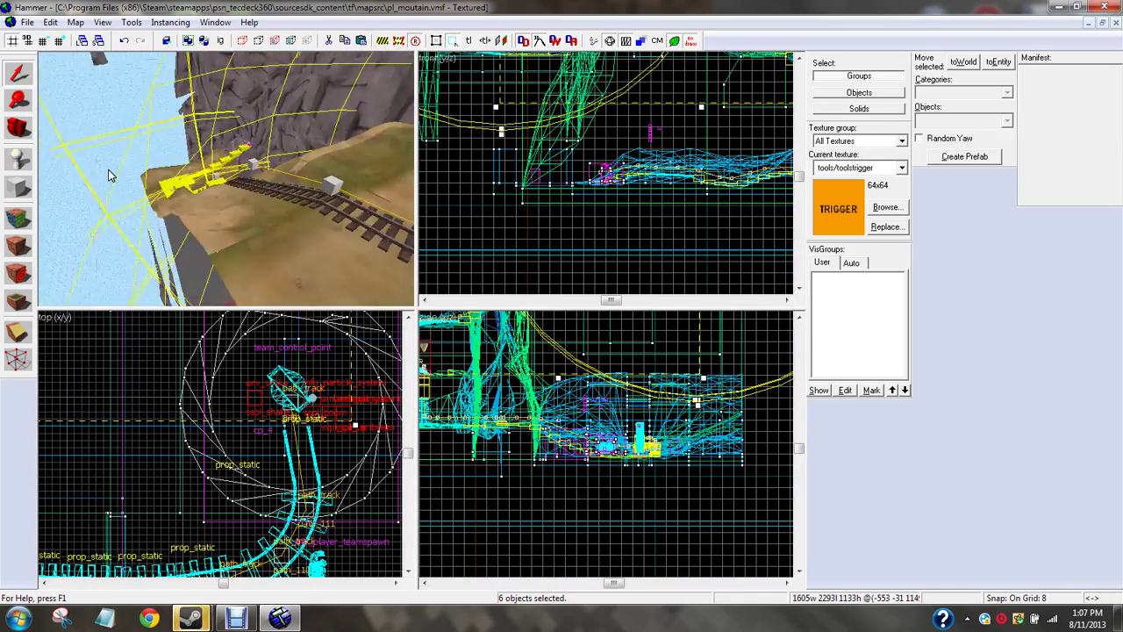
key(s)
key(w)
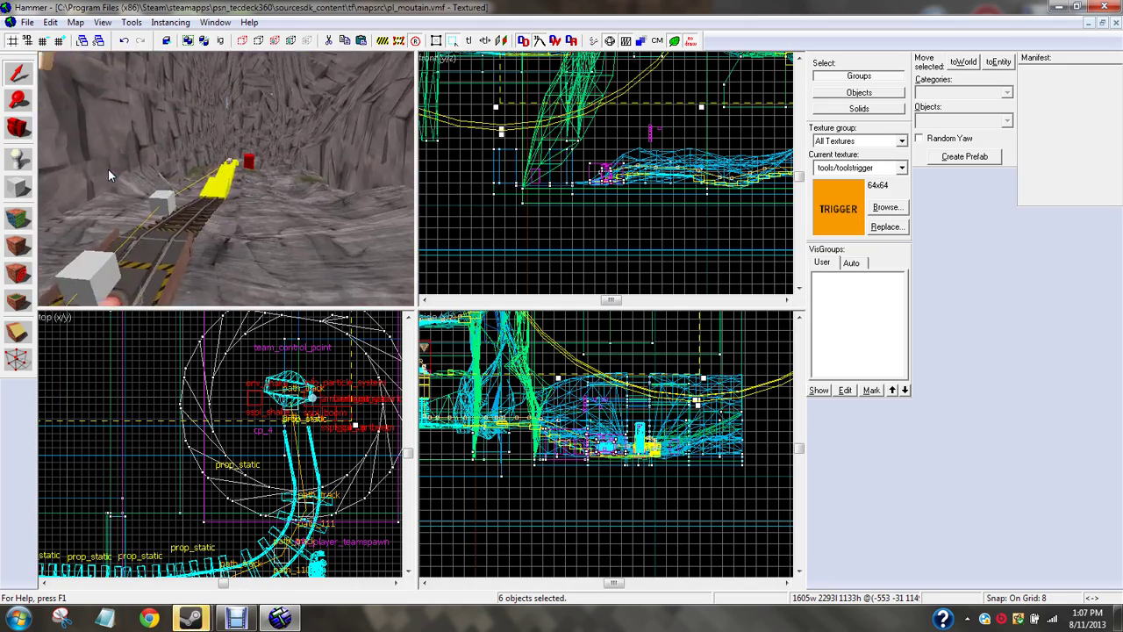
key(Up)
key(Up)
key(Up)
key(Up)
key(Up)
key(Up)
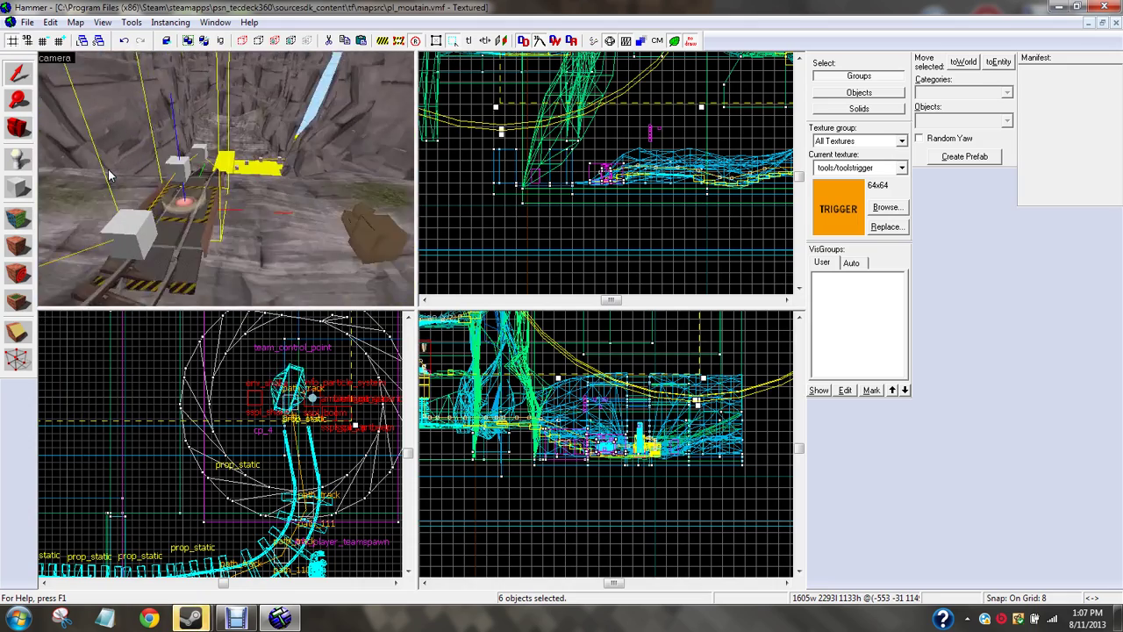
key(Up)
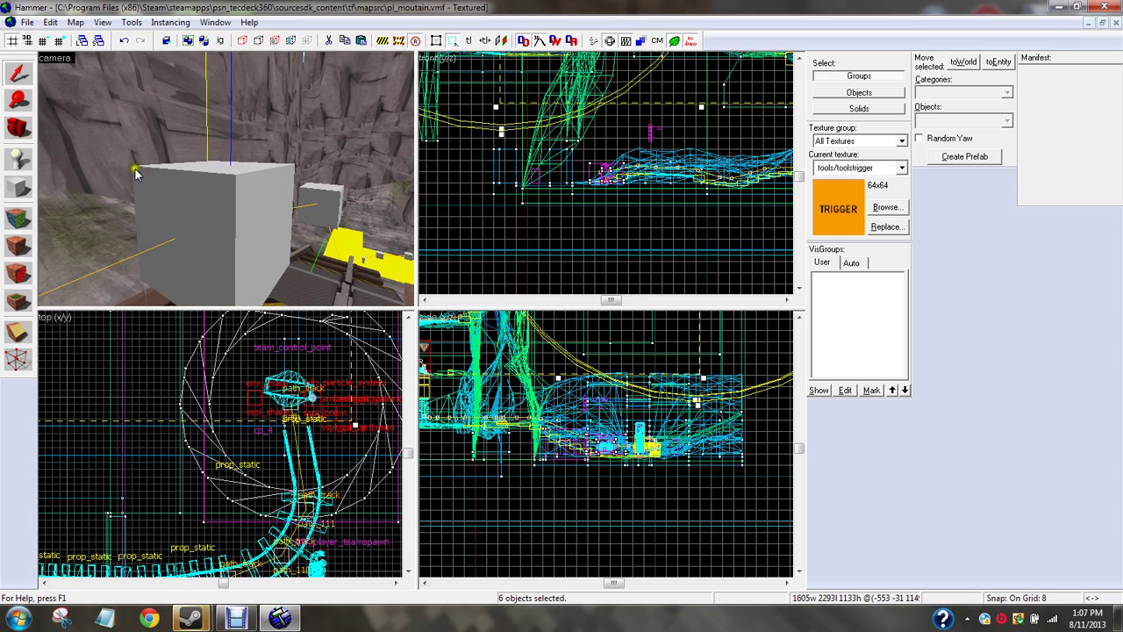
double_click(213, 189)
click(405, 172)
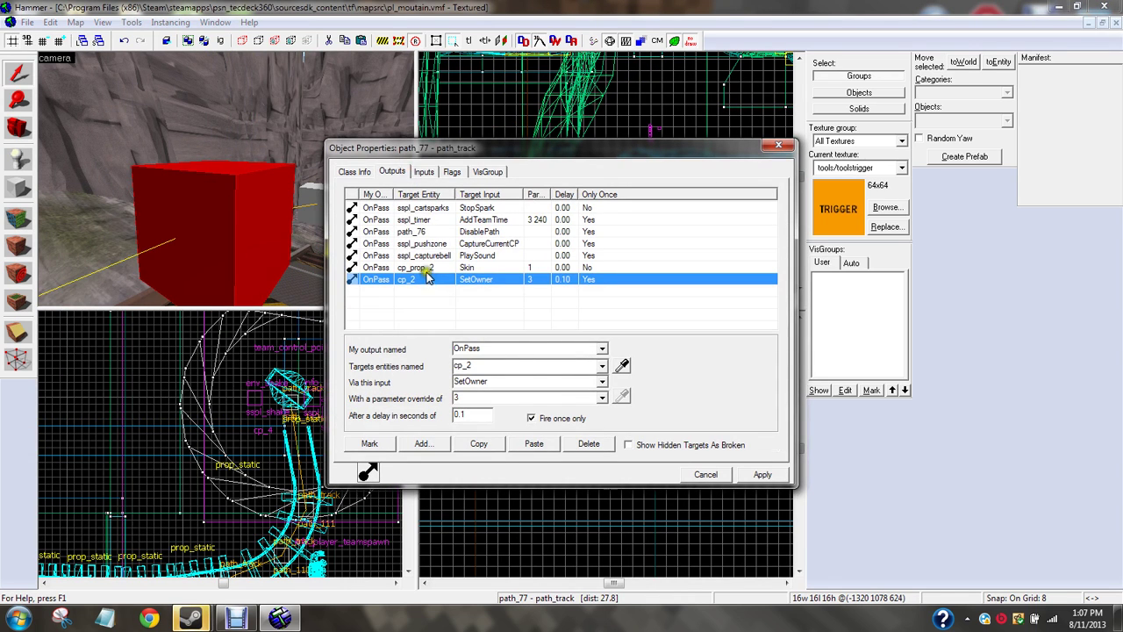
Step: Copy all seven OnPass outputs of path_77 and close its properties
ctrl+click(422, 208)
ctrl+click(423, 231)
ctrl+click(420, 256)
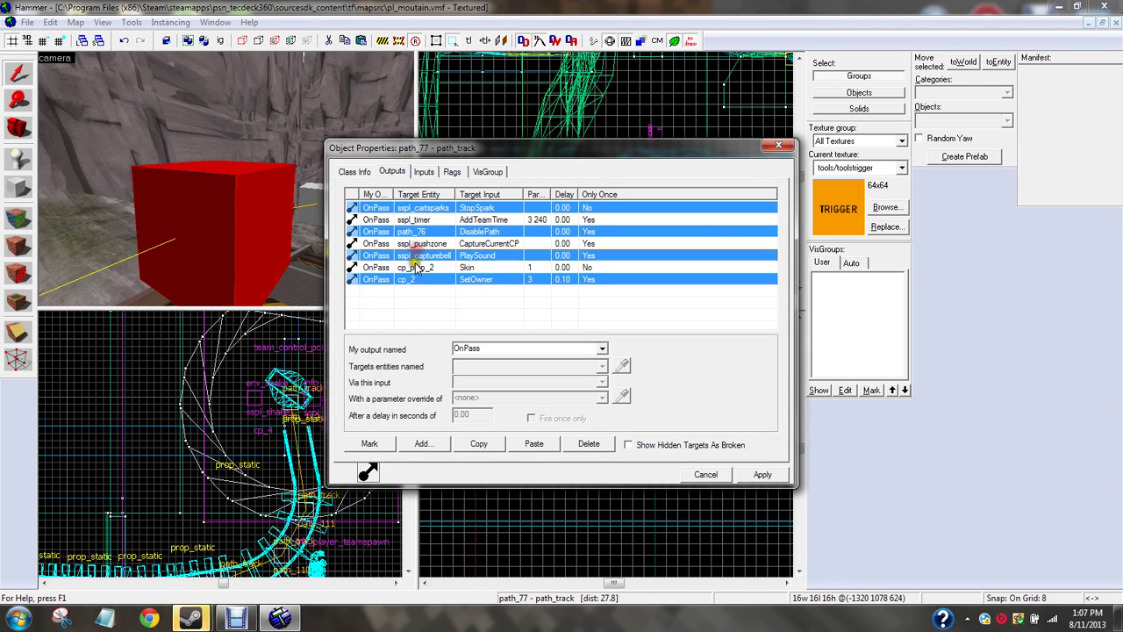
ctrl+click(415, 267)
ctrl+click(414, 244)
ctrl+click(413, 219)
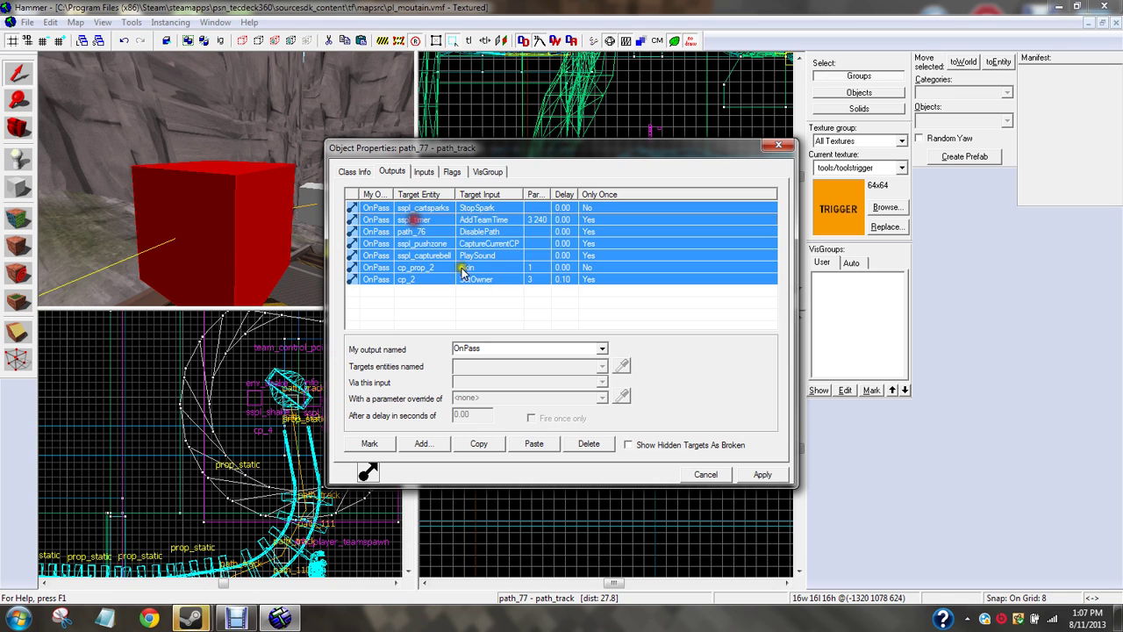
click(480, 444)
click(779, 145)
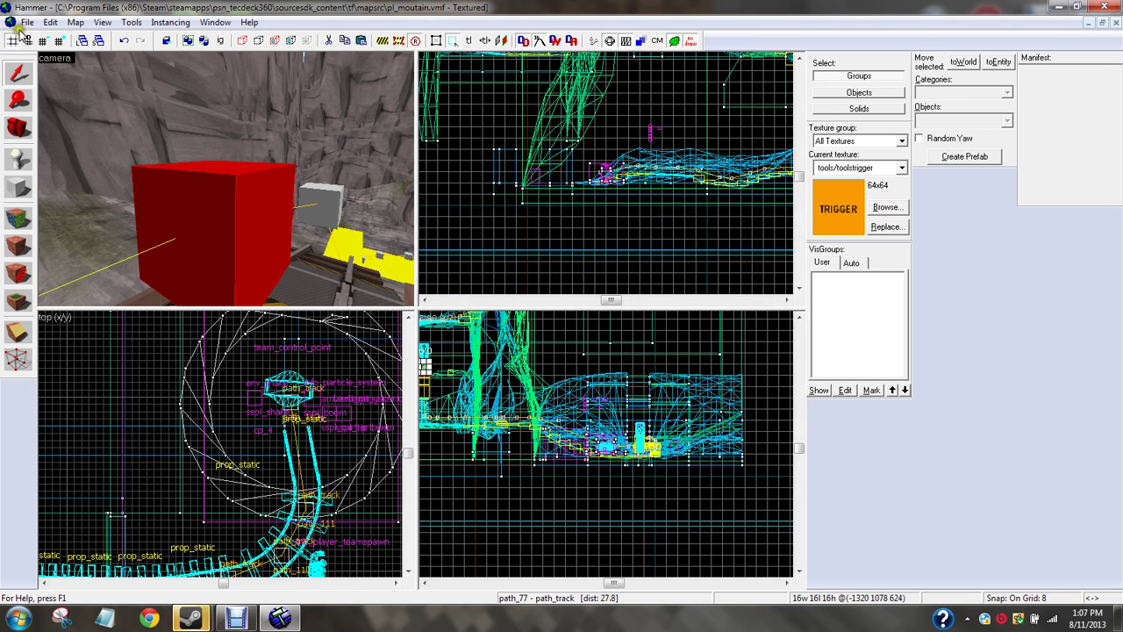
Step: Return to the Textured.vmf map and paste the copied outputs into path_36
click(27, 22)
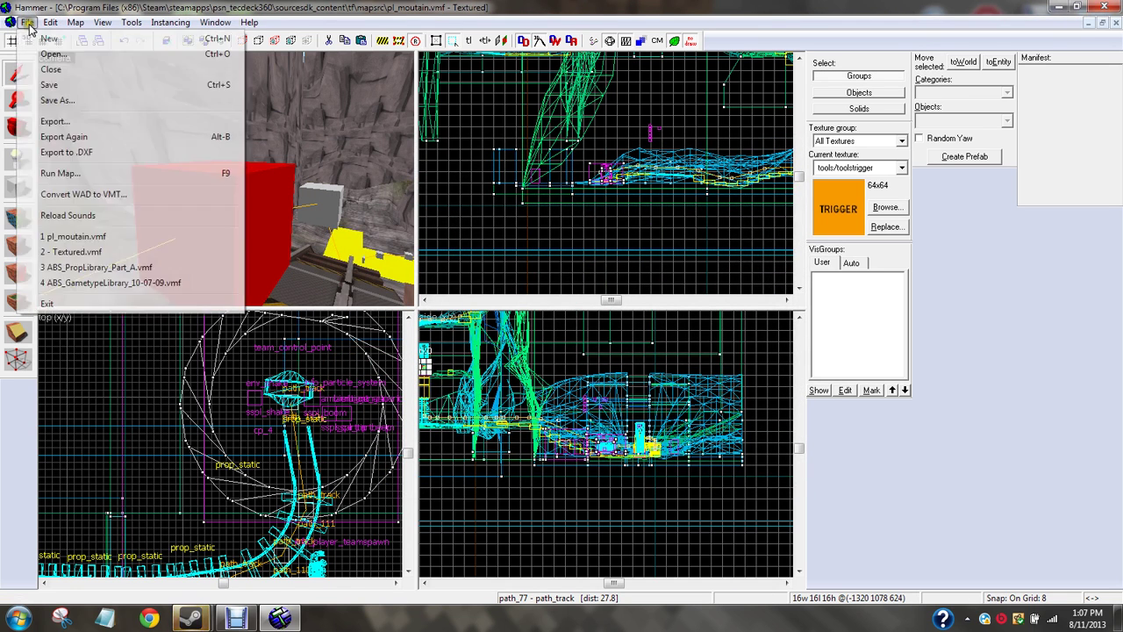
click(79, 252)
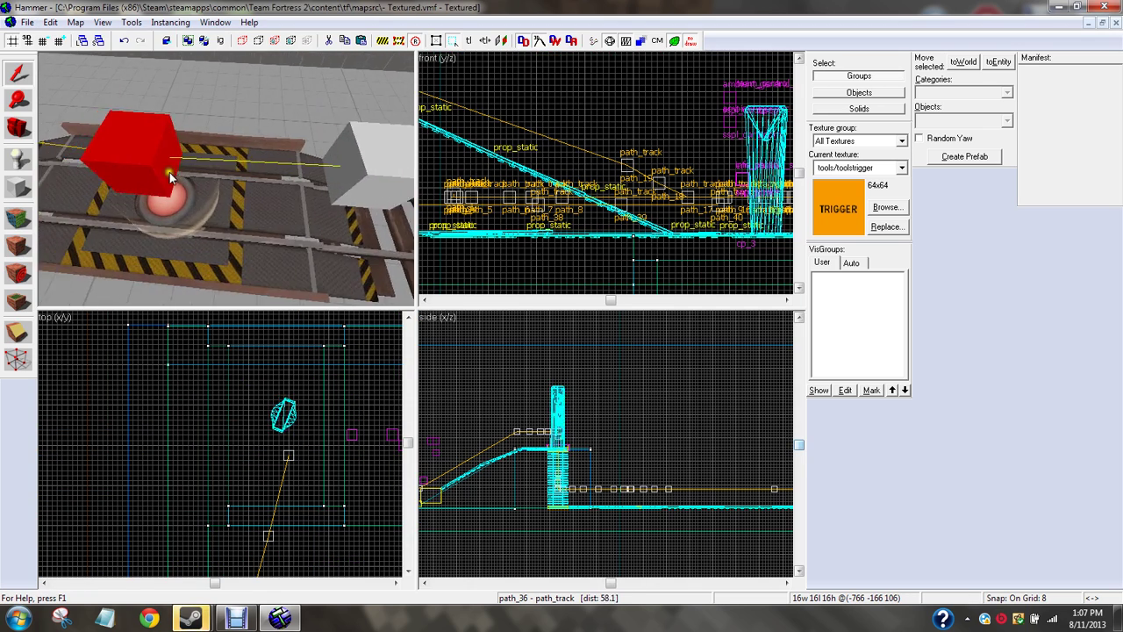
scroll(171, 171, up, 3)
double_click(188, 146)
click(404, 172)
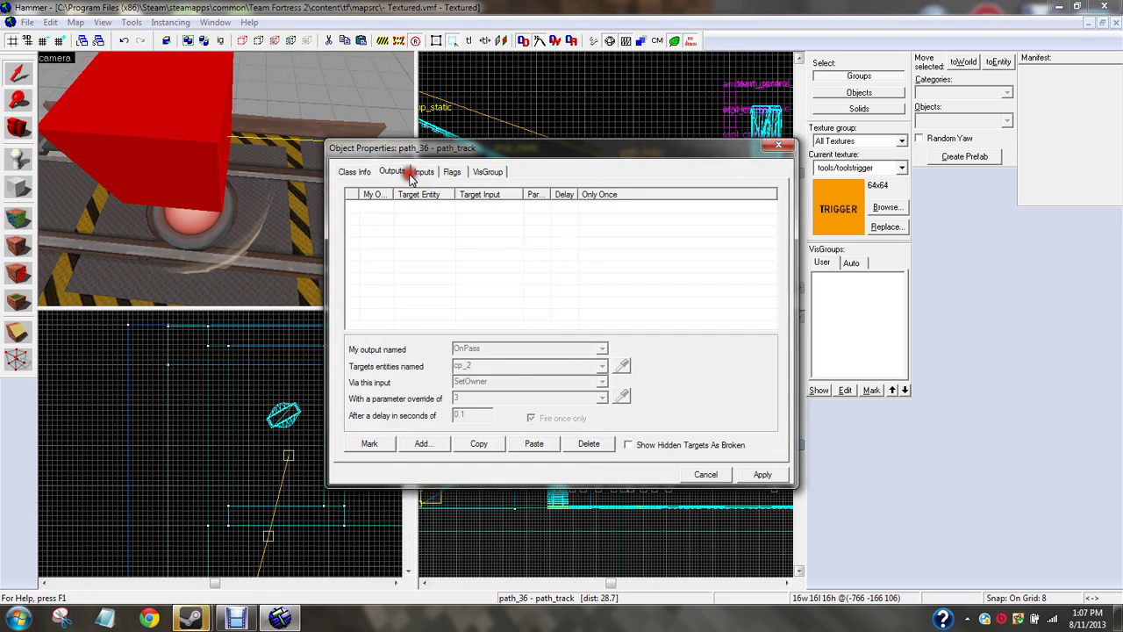
click(533, 444)
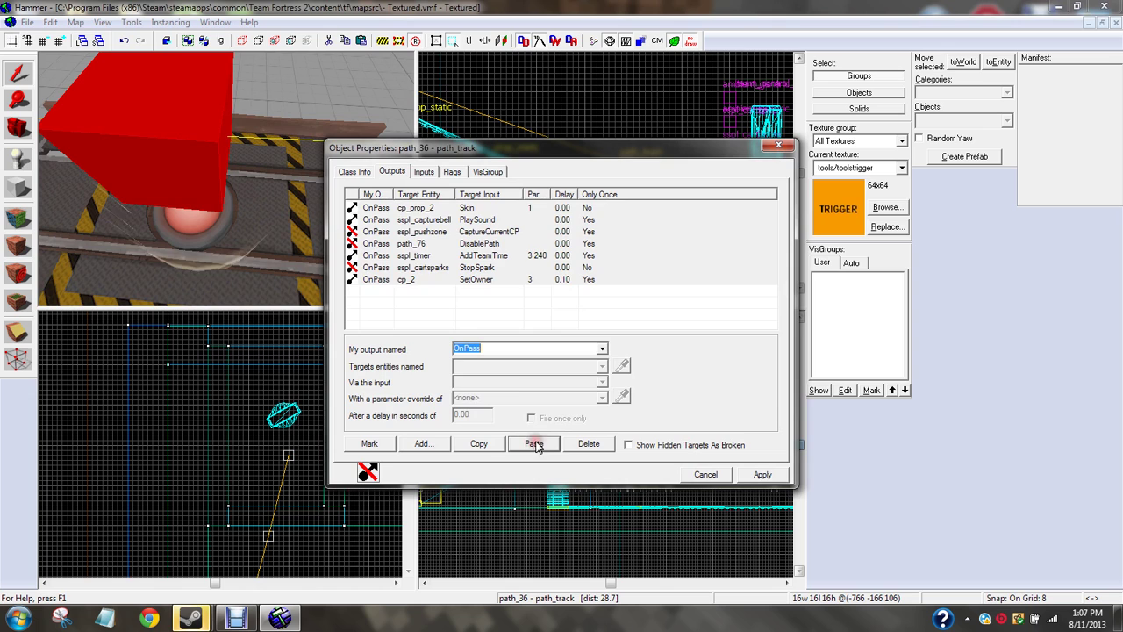
Step: Retarget path_36's CaptureCurrentCP output to capture_area
click(417, 221)
click(420, 209)
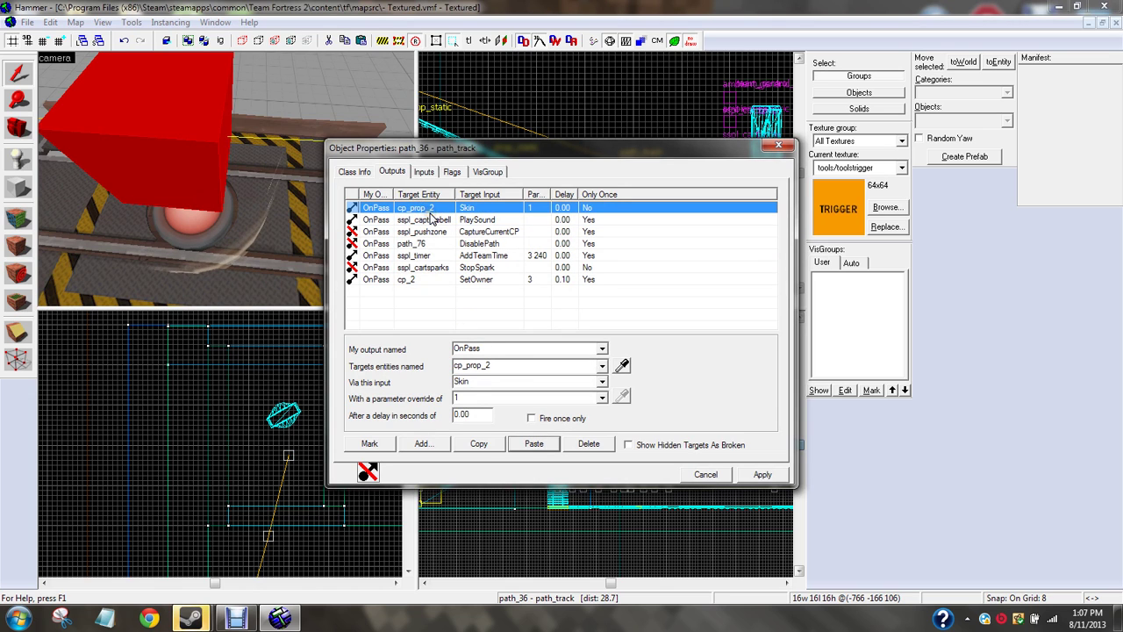
click(457, 221)
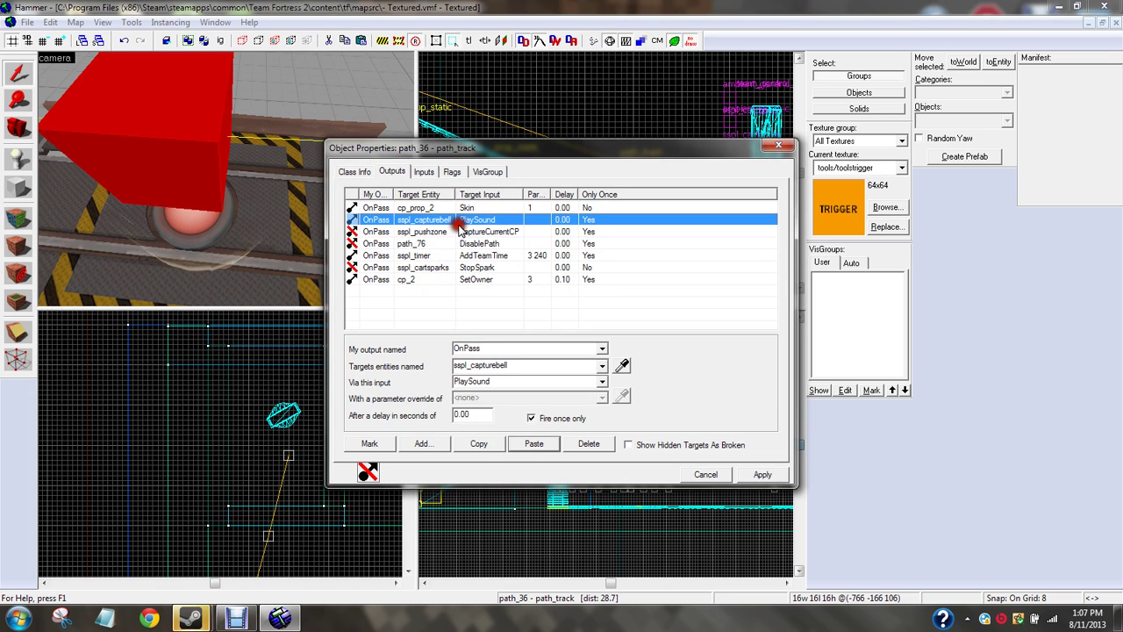
click(435, 233)
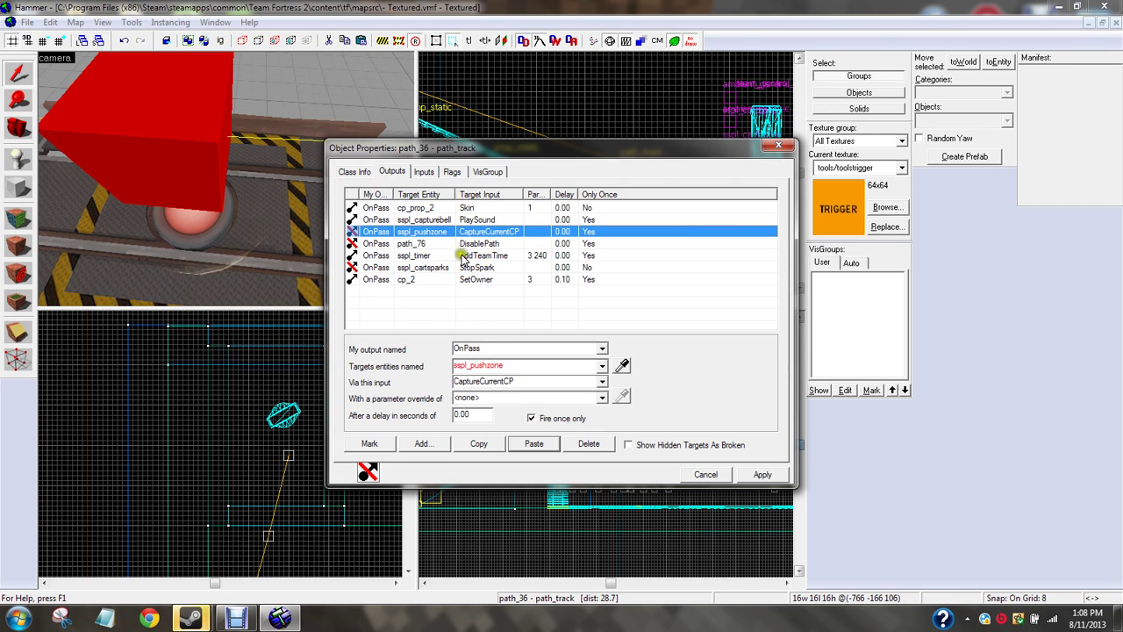
click(602, 366)
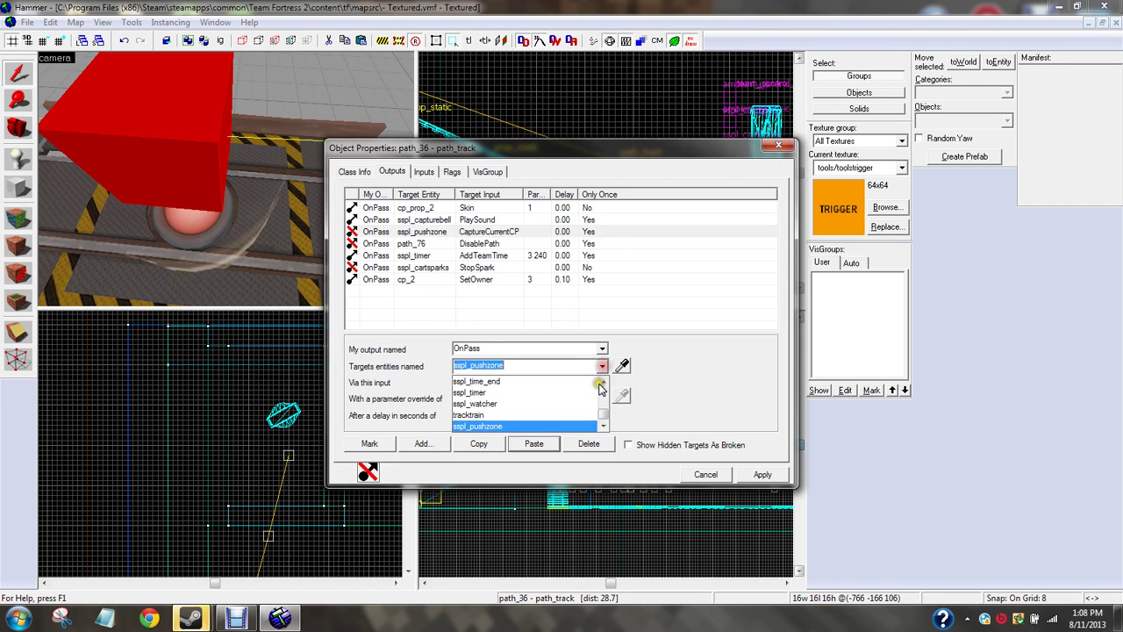
drag(602, 420, 602, 371)
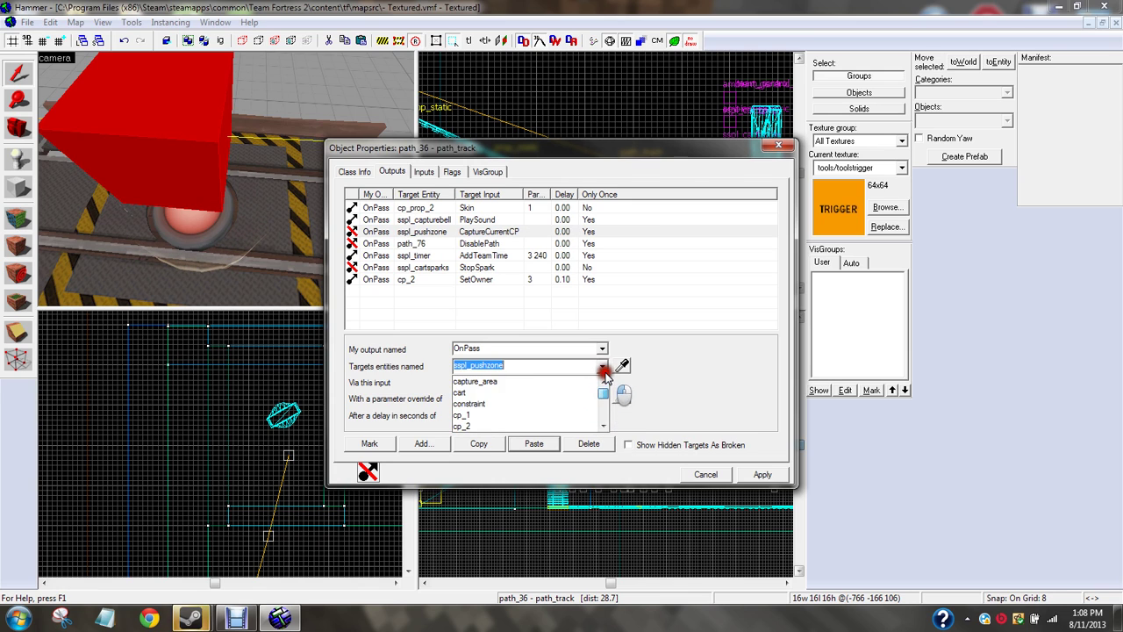
click(532, 387)
Step: Examine path_36's DisablePath output and the neighbouring track node and control point to identify the path node before it
click(408, 245)
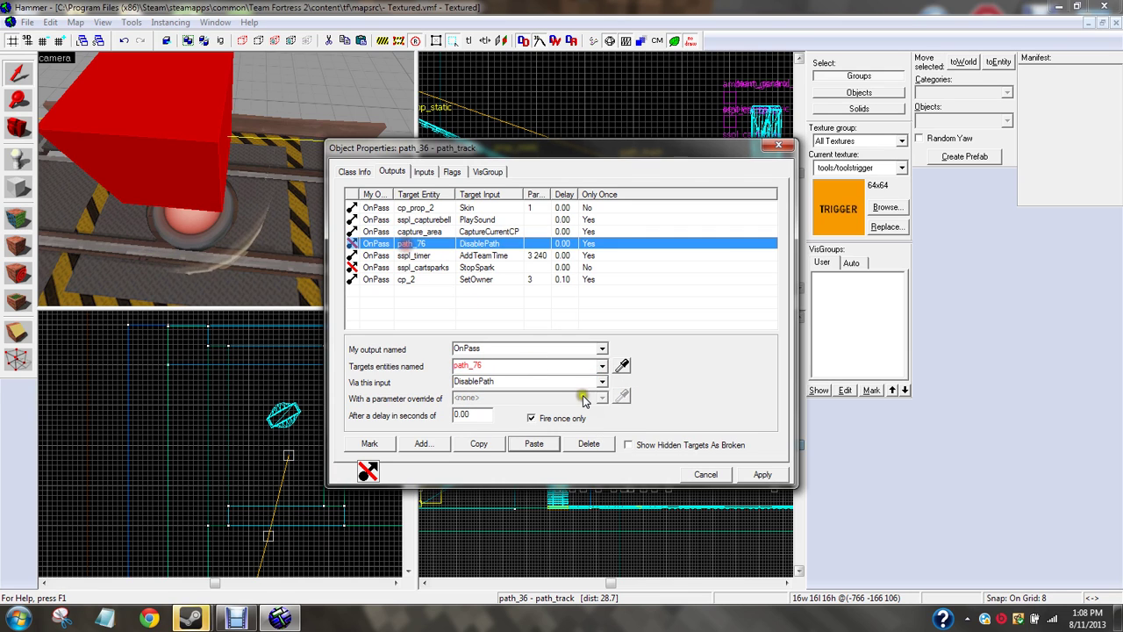
click(272, 246)
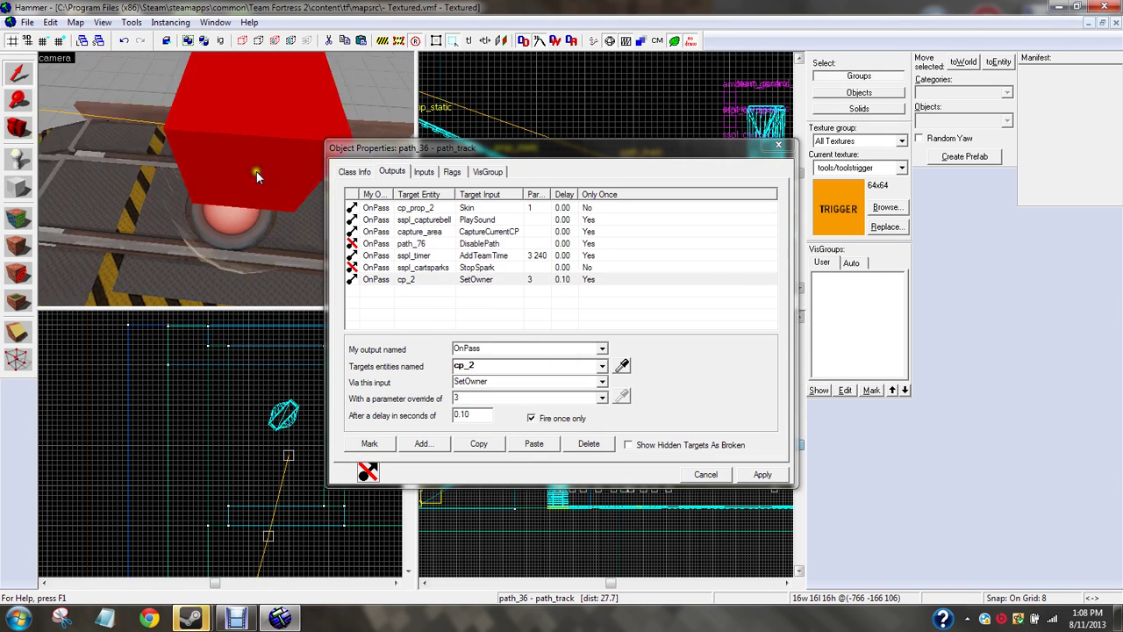
key(s)
key(d)
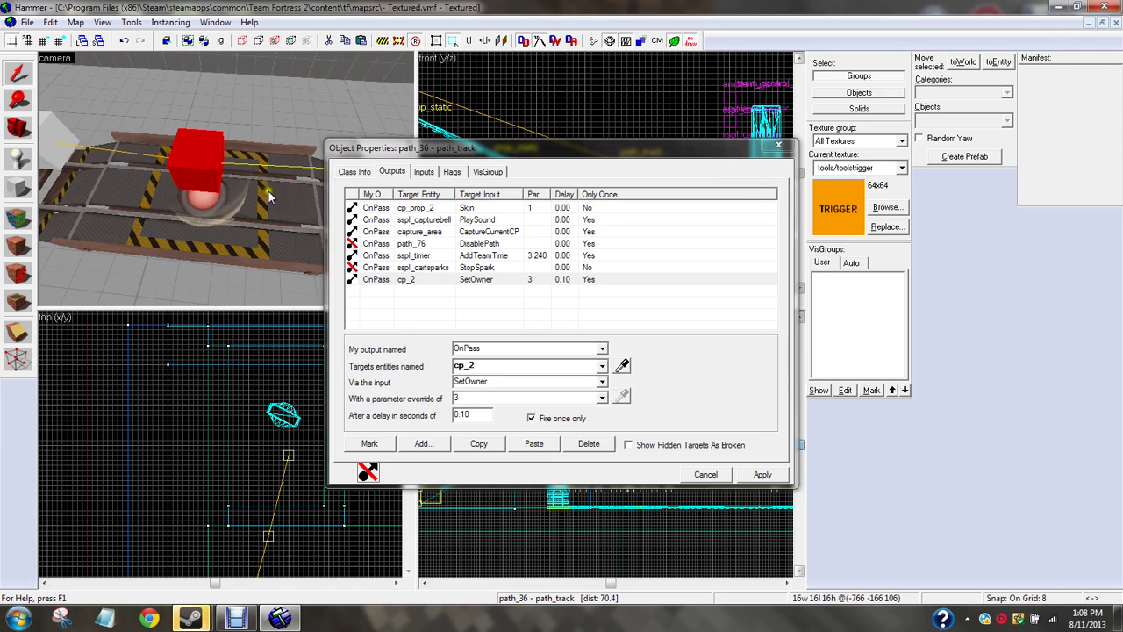
key(a)
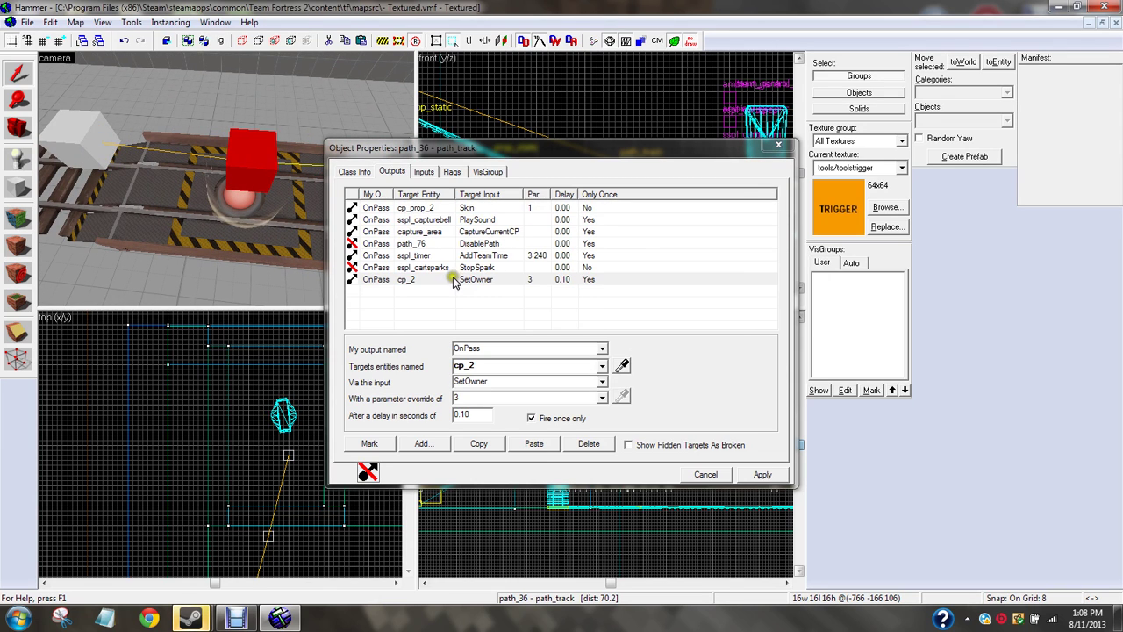
click(428, 244)
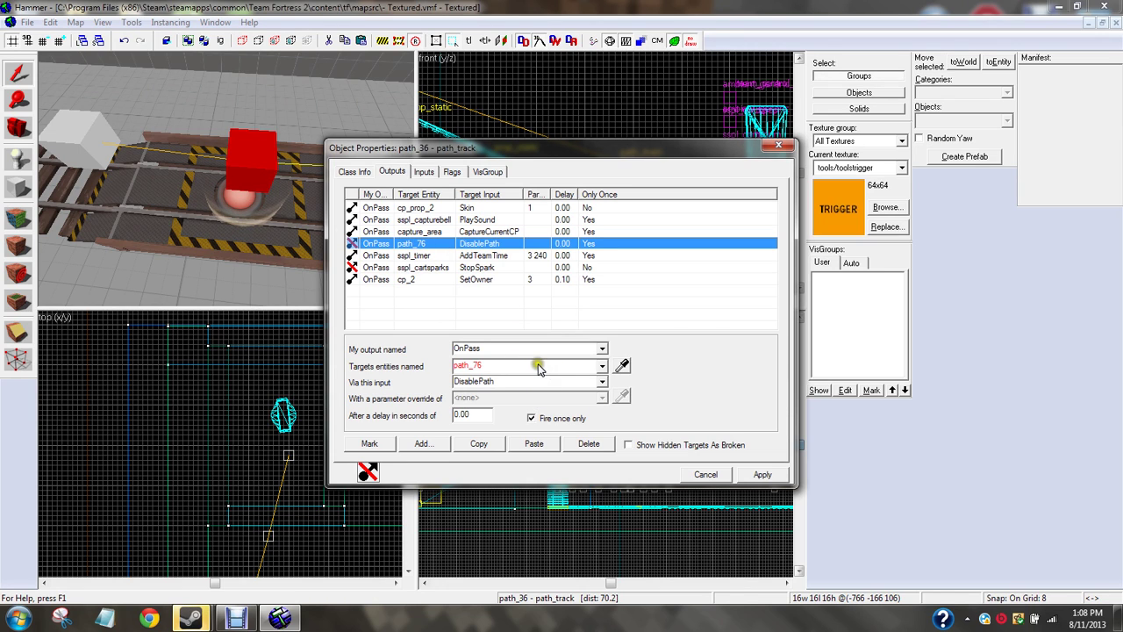
click(106, 140)
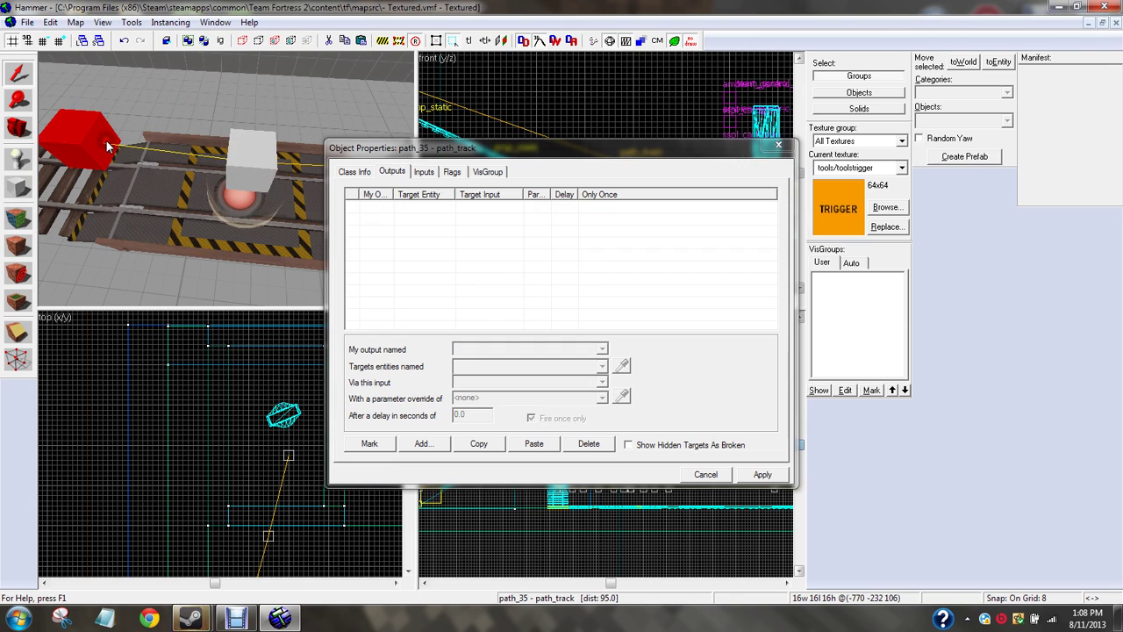
click(267, 167)
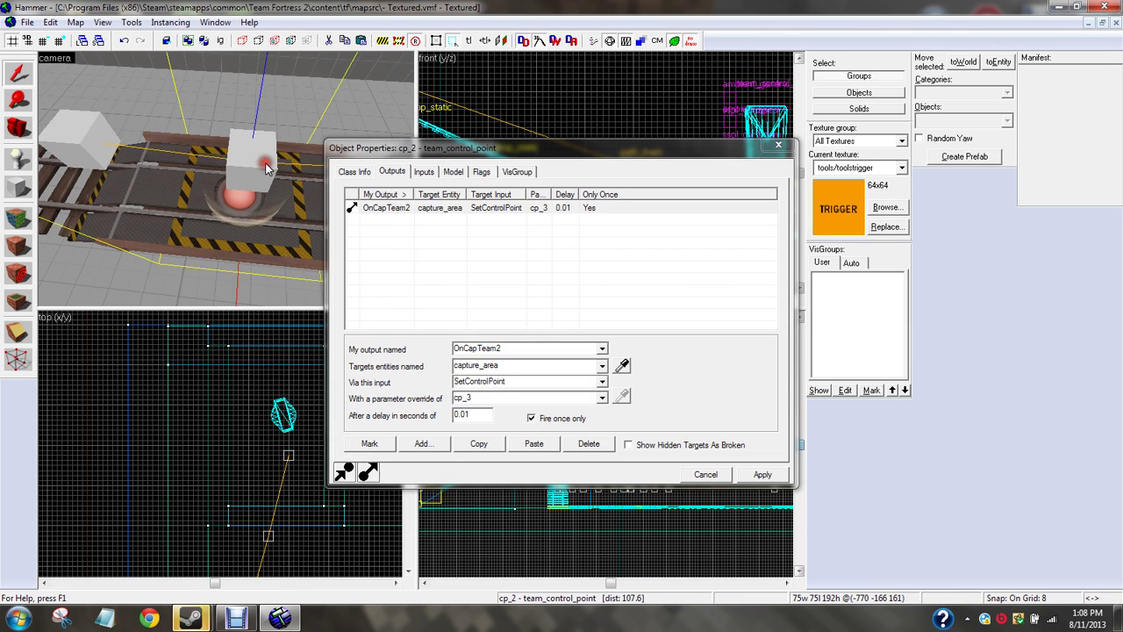
scroll(260, 168, up, 5)
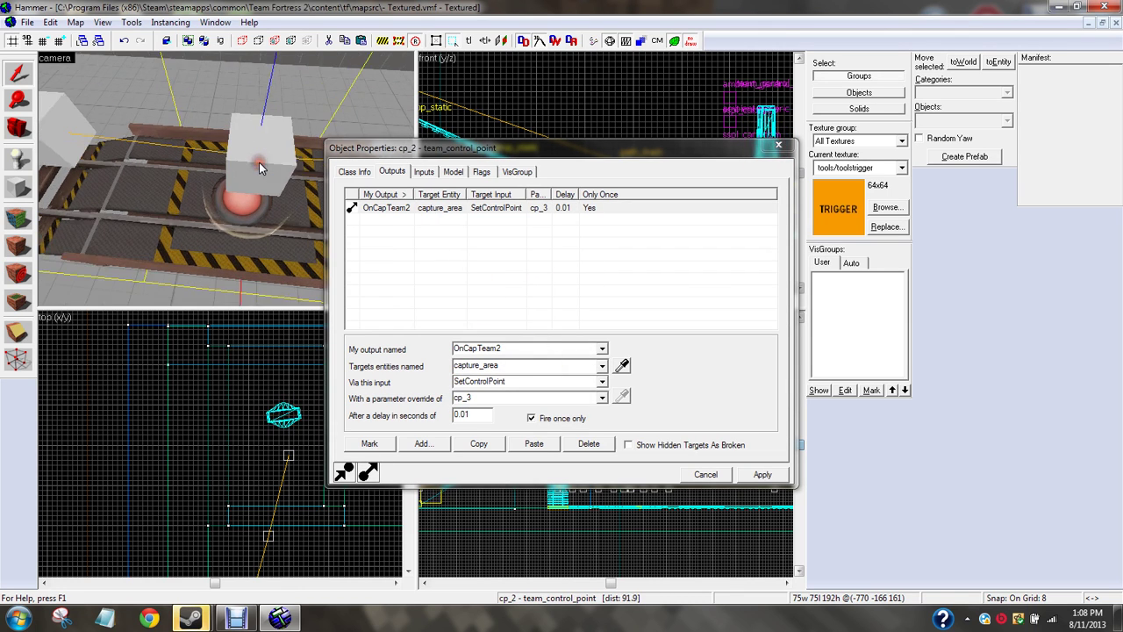
click(244, 155)
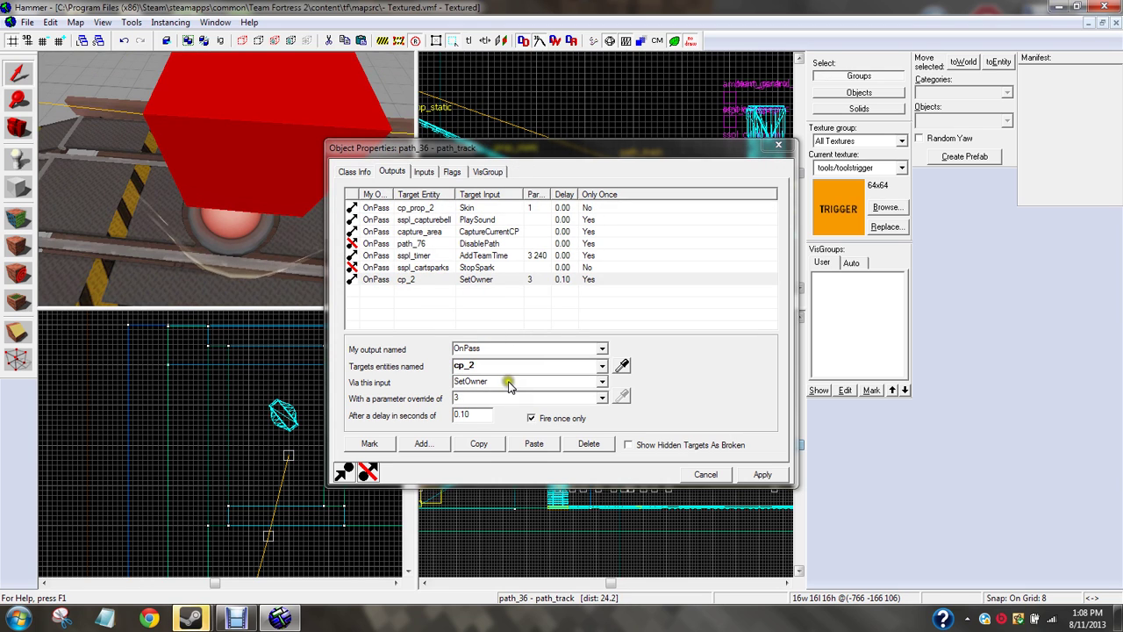
Step: Enter a new path node as the target of path_36's DisablePath output
click(413, 245)
click(515, 366)
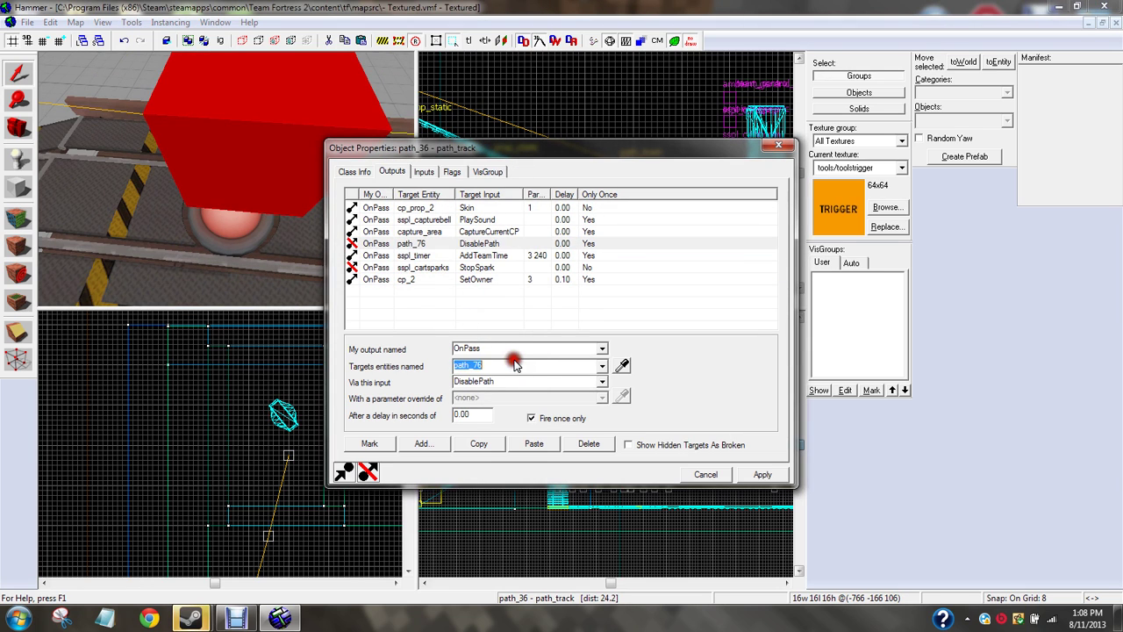
text(path)
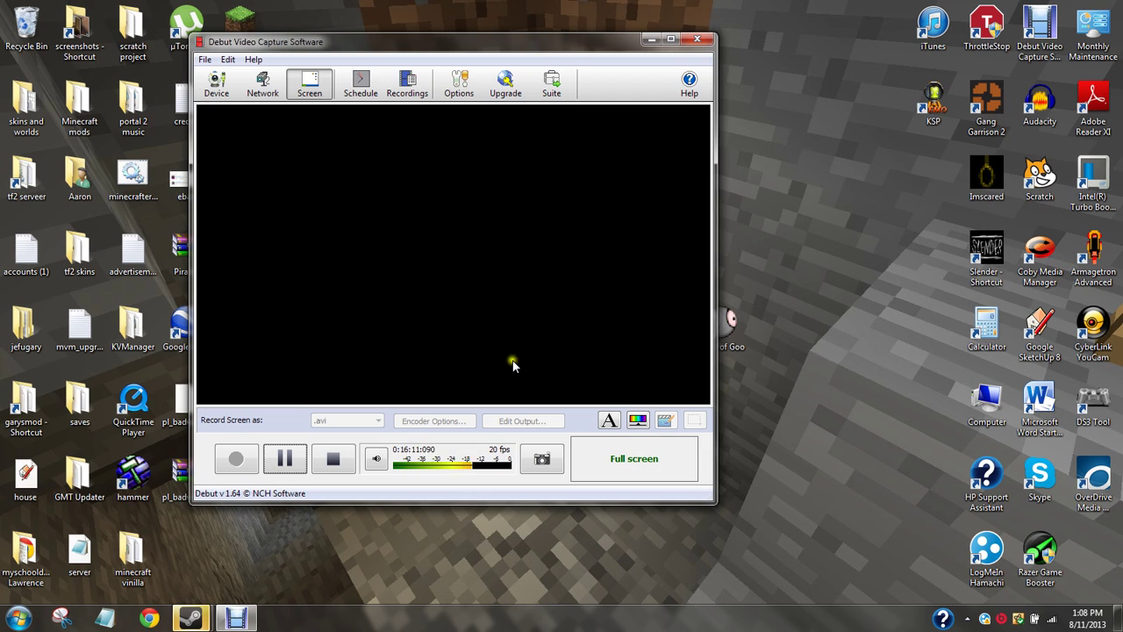
click(344, 451)
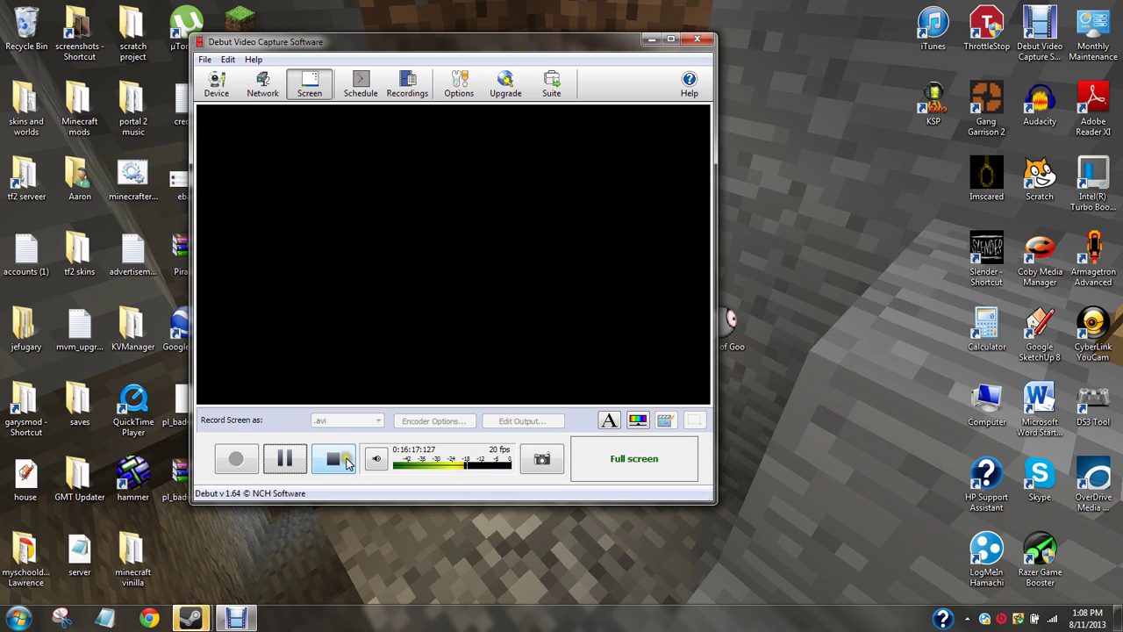